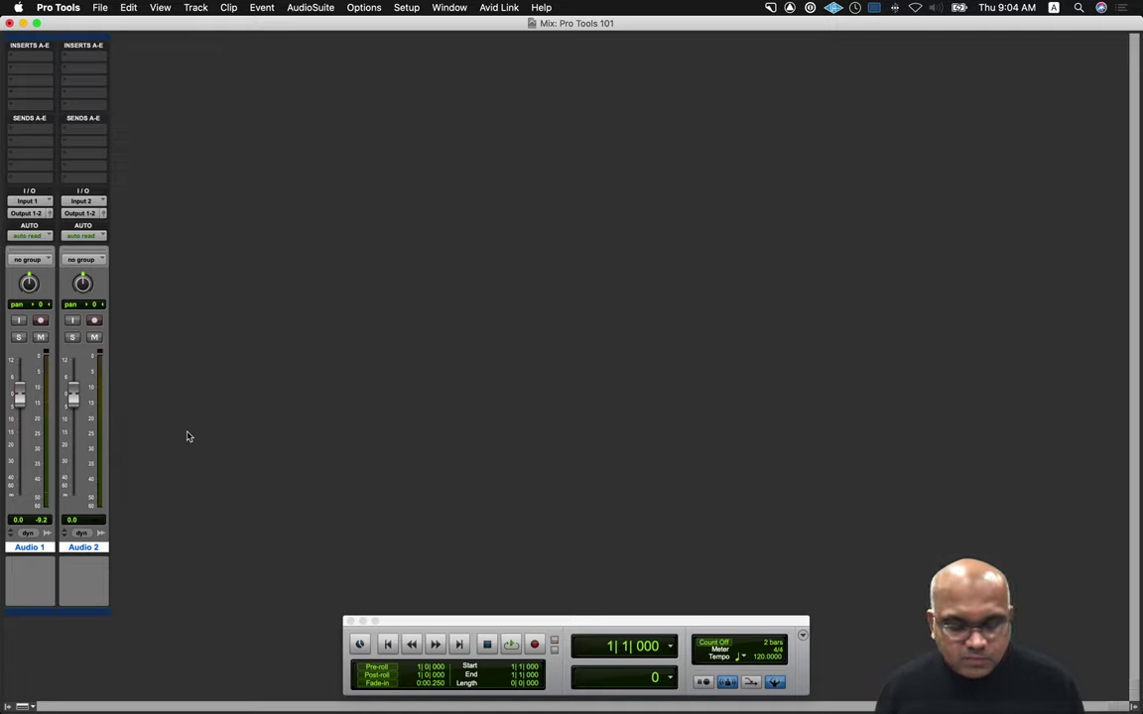
- Show the Edit window and close the Pro Tools 101 session
{"action": "key", "text": "super+equal"}
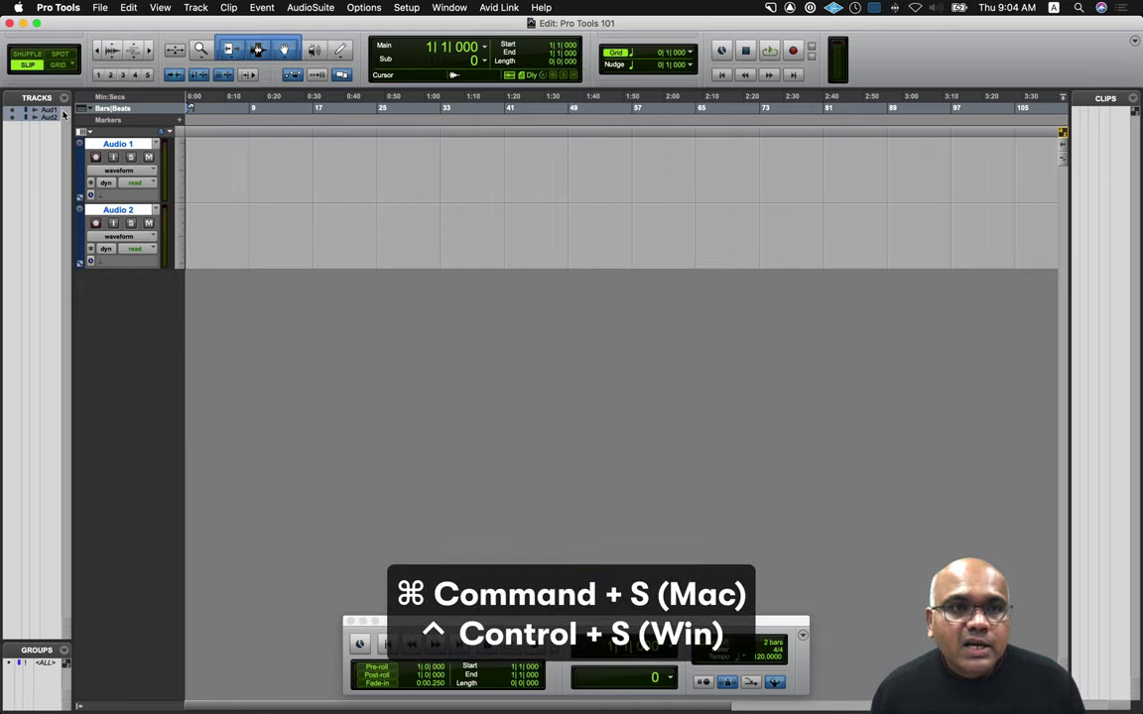
{"action": "left_click", "coordinate": [100, 10]}
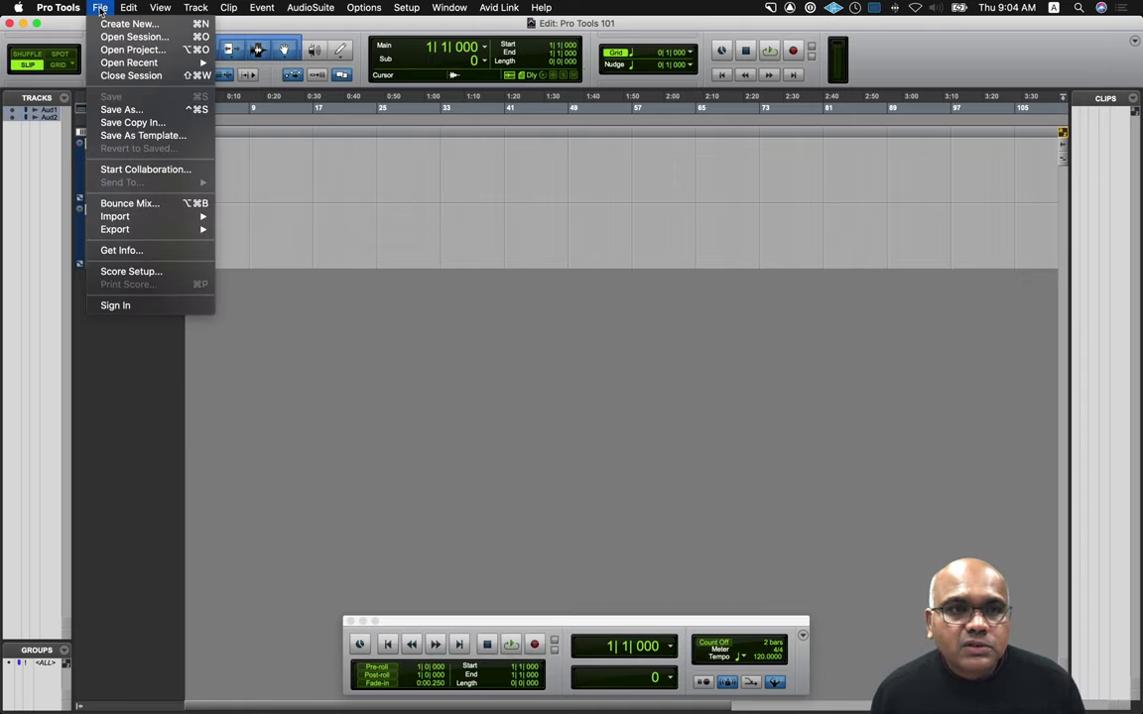
{"action": "left_click", "coordinate": [115, 77]}
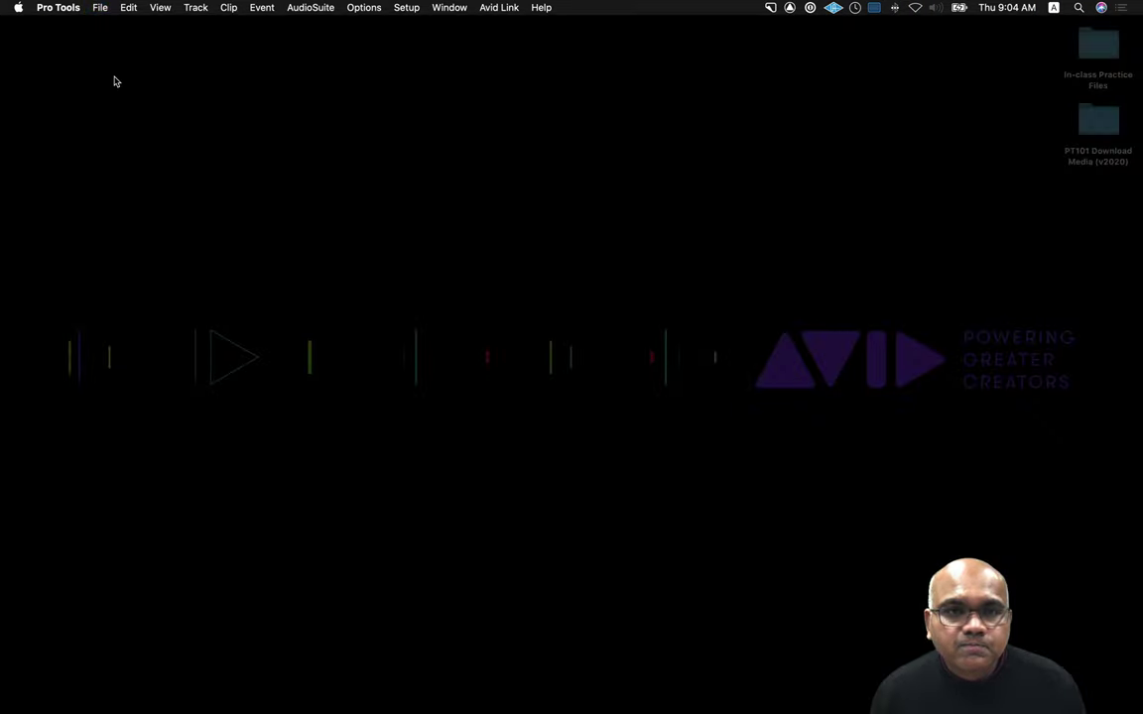
- Set the playback engine to Pro Tools Aggregate I/O and apply the change
{"action": "left_click", "coordinate": [406, 8]}
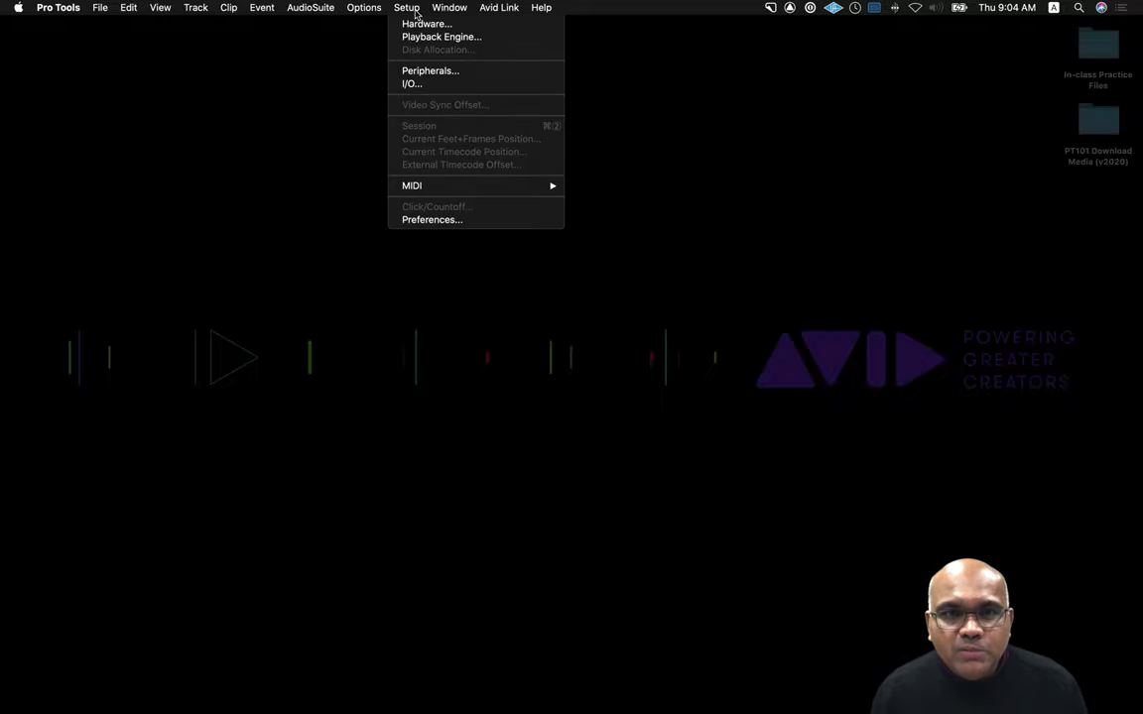
{"action": "left_click", "coordinate": [425, 42]}
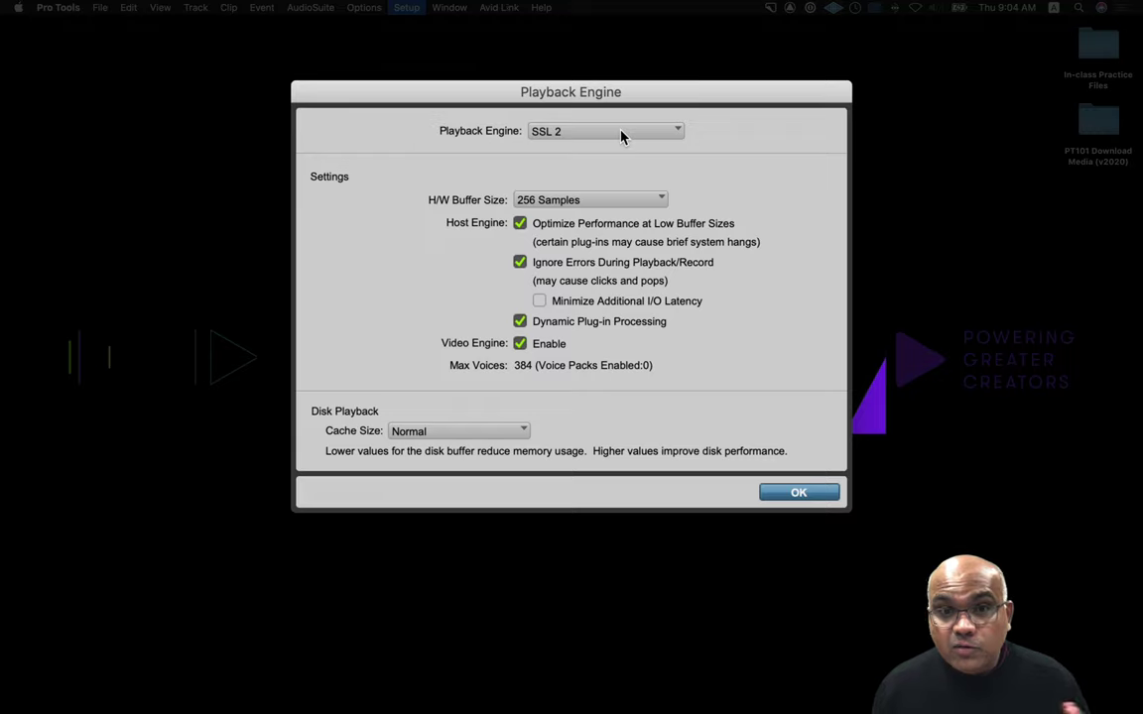
{"action": "left_click", "coordinate": [623, 136]}
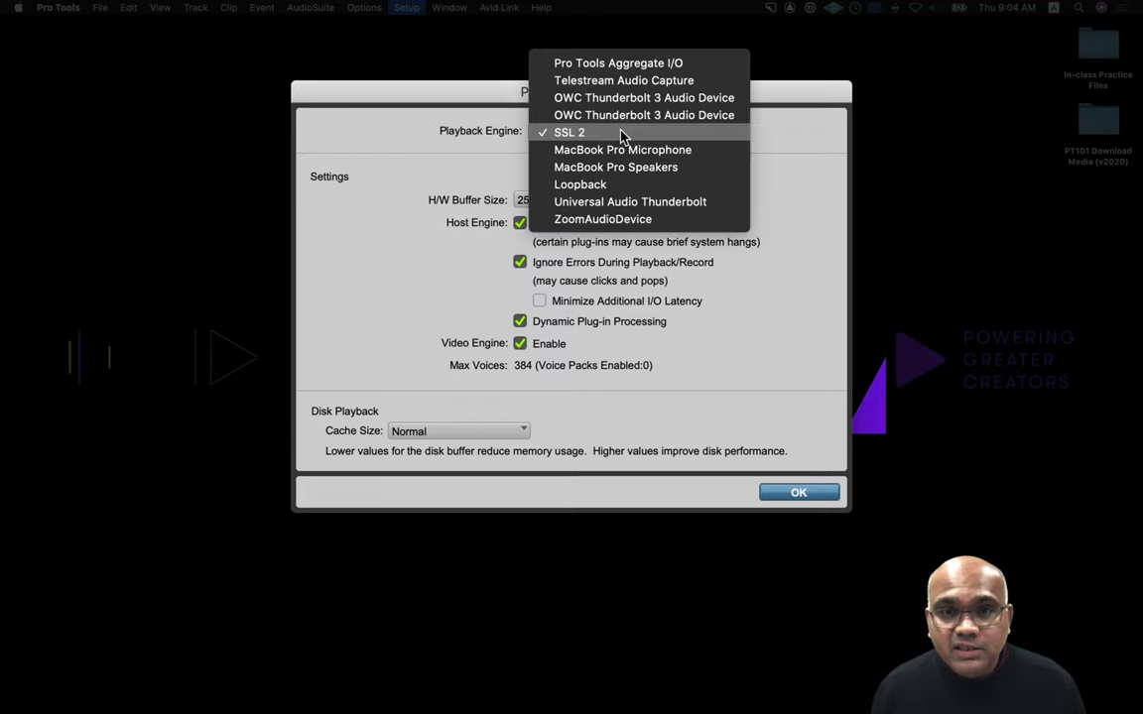
{"action": "left_click", "coordinate": [700, 66]}
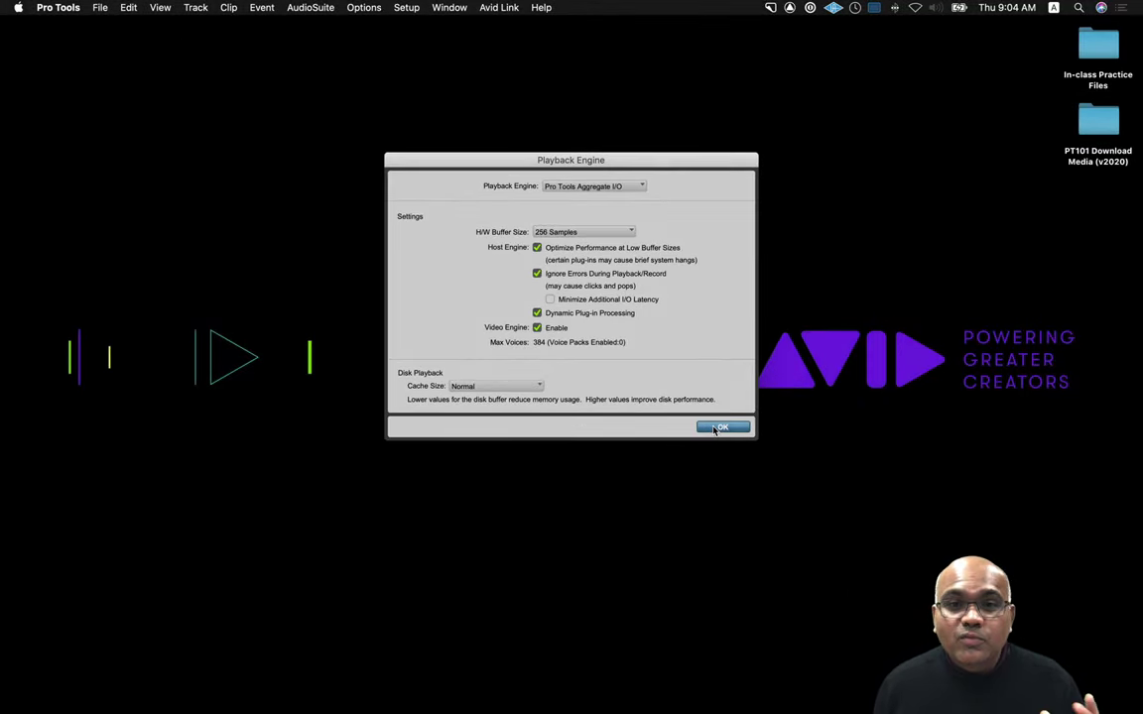
{"action": "left_click", "coordinate": [713, 428]}
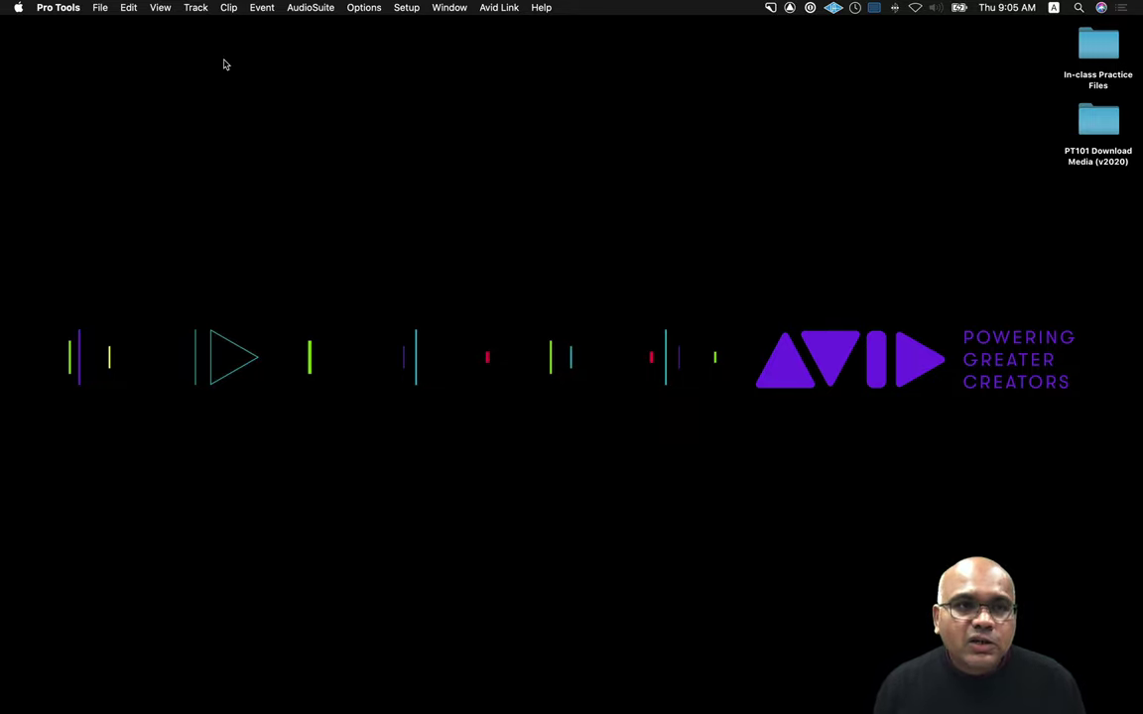
- Reopen the recent Pro Tools 101 session and decline saving the detailed session notes report
{"action": "key", "text": "super+n"}
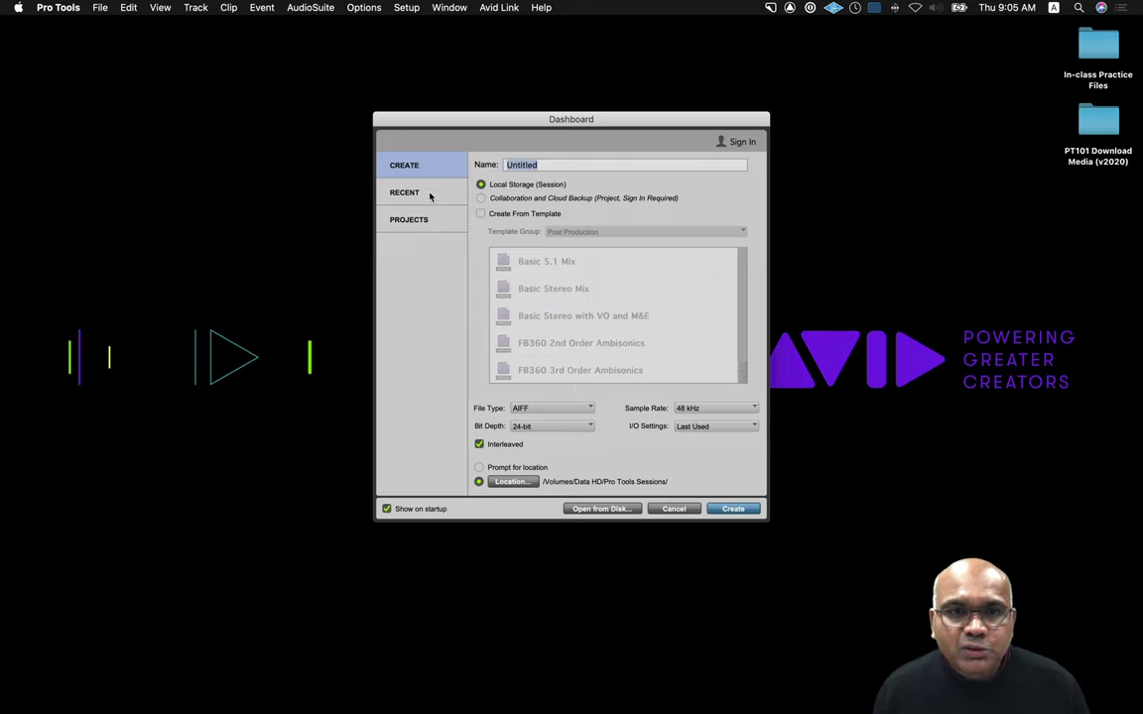
{"action": "left_click", "coordinate": [406, 192]}
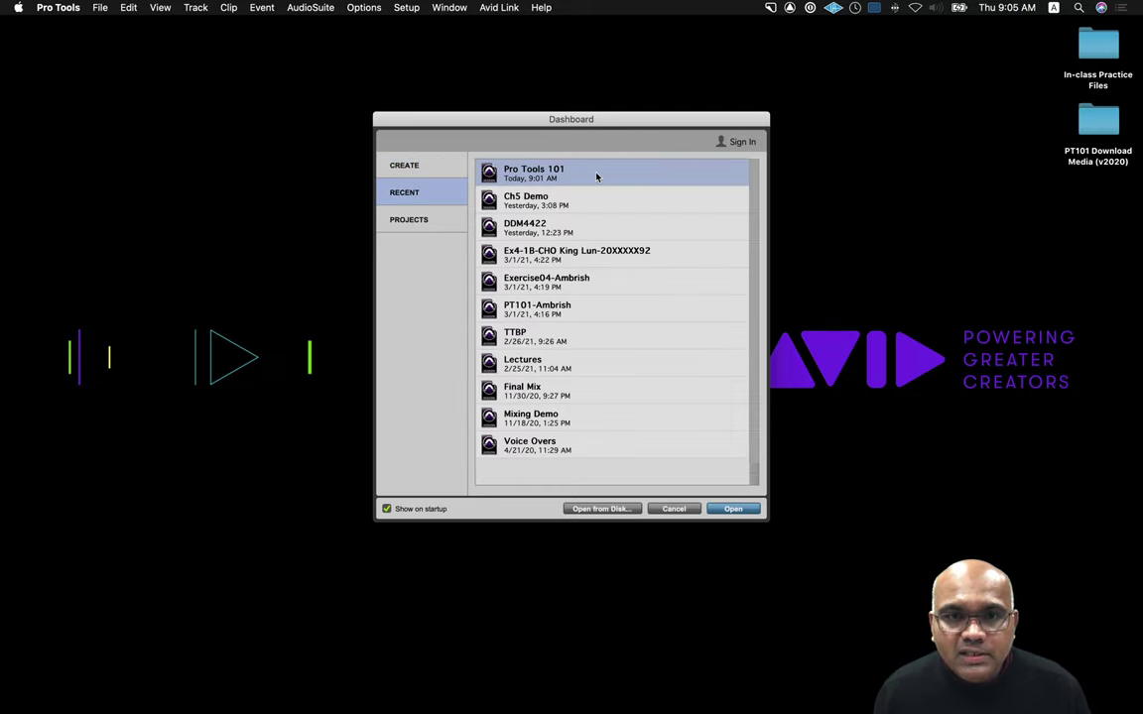
{"action": "left_click", "coordinate": [732, 509]}
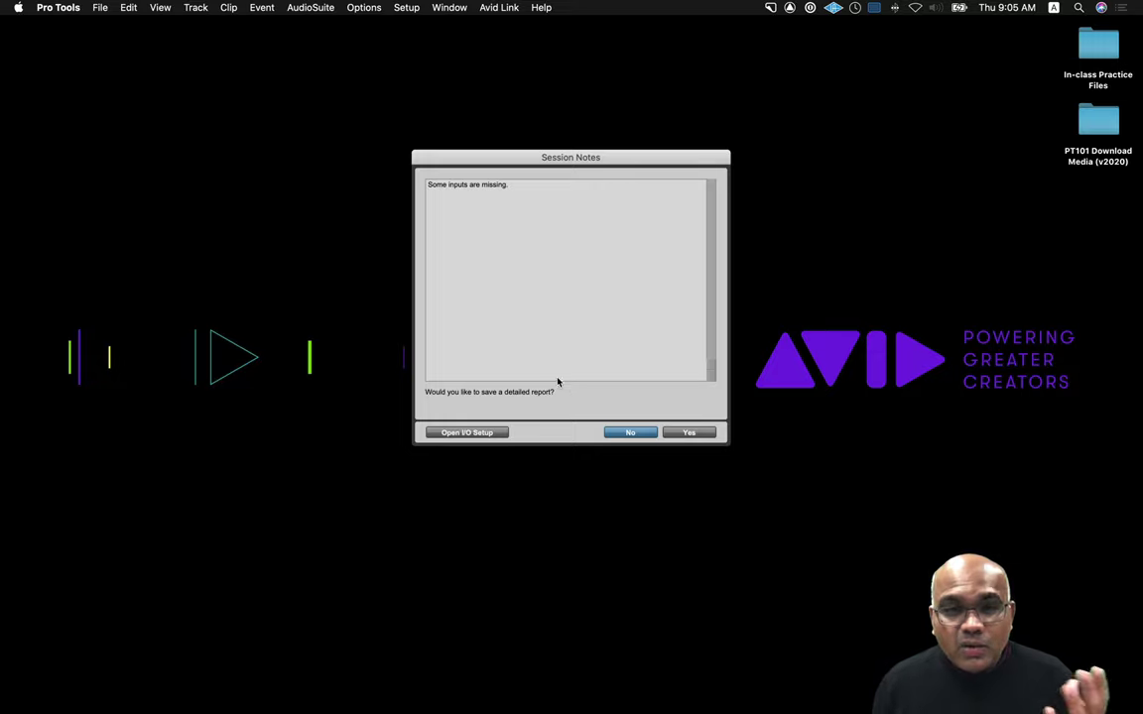
{"action": "left_click", "coordinate": [630, 433]}
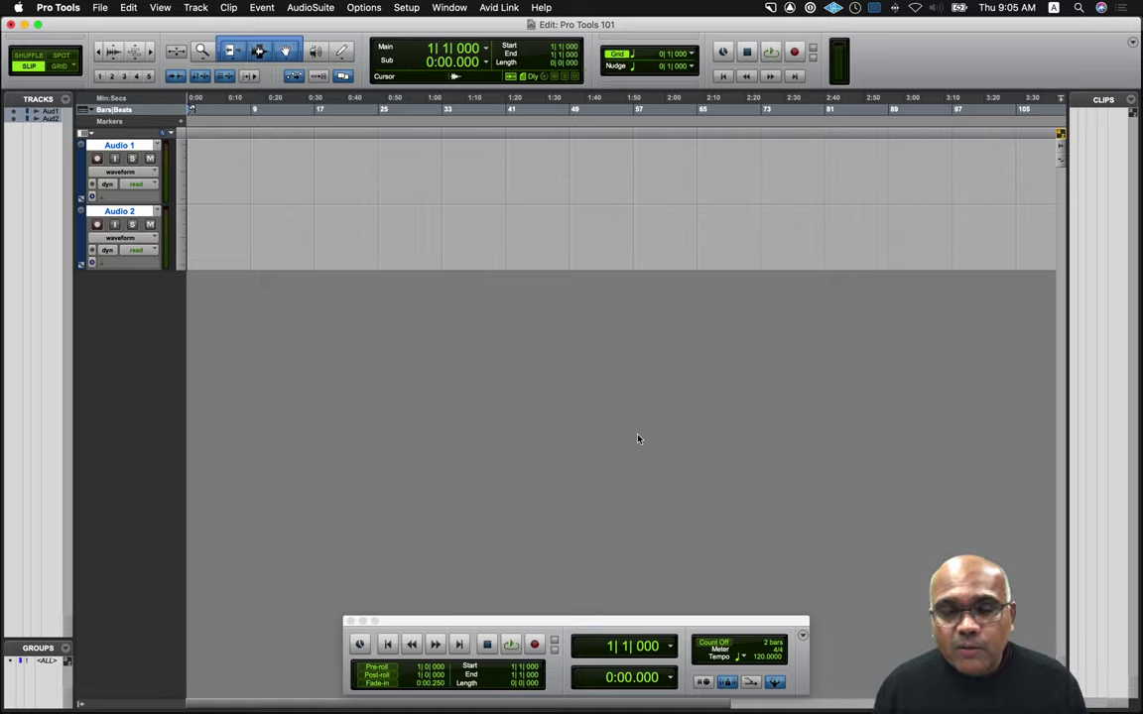
- Review the output and input paths in the I/O Setup, ending with the input paths
{"action": "left_click", "coordinate": [415, 8]}
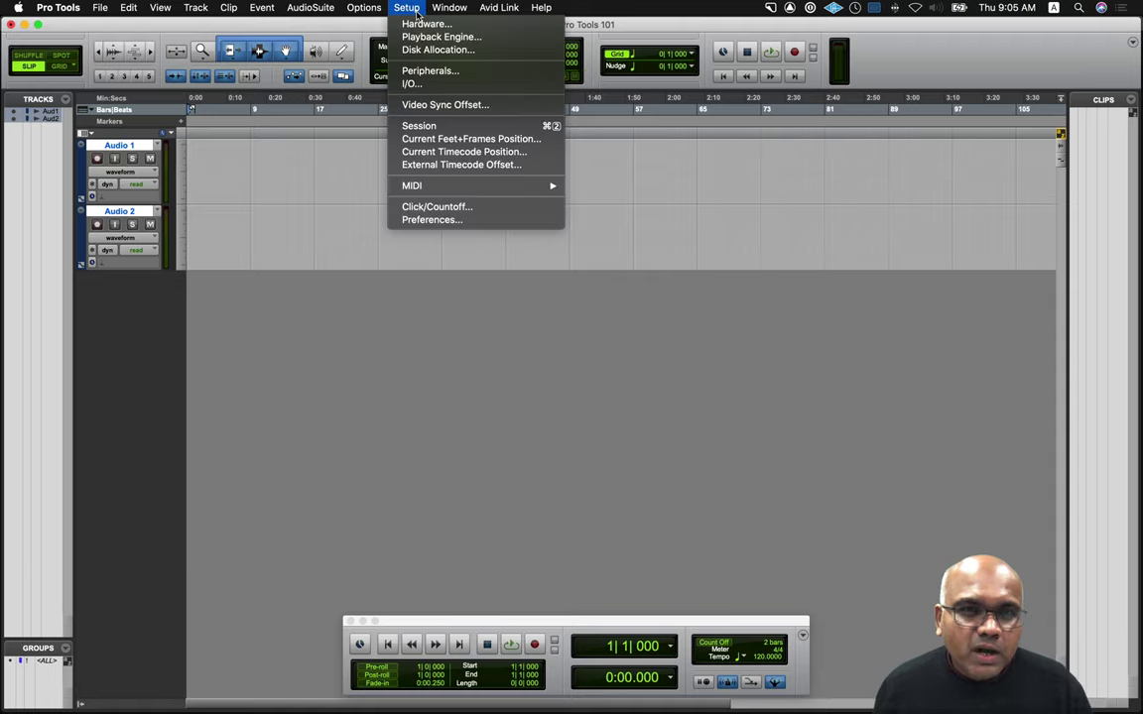
{"action": "left_click", "coordinate": [443, 85]}
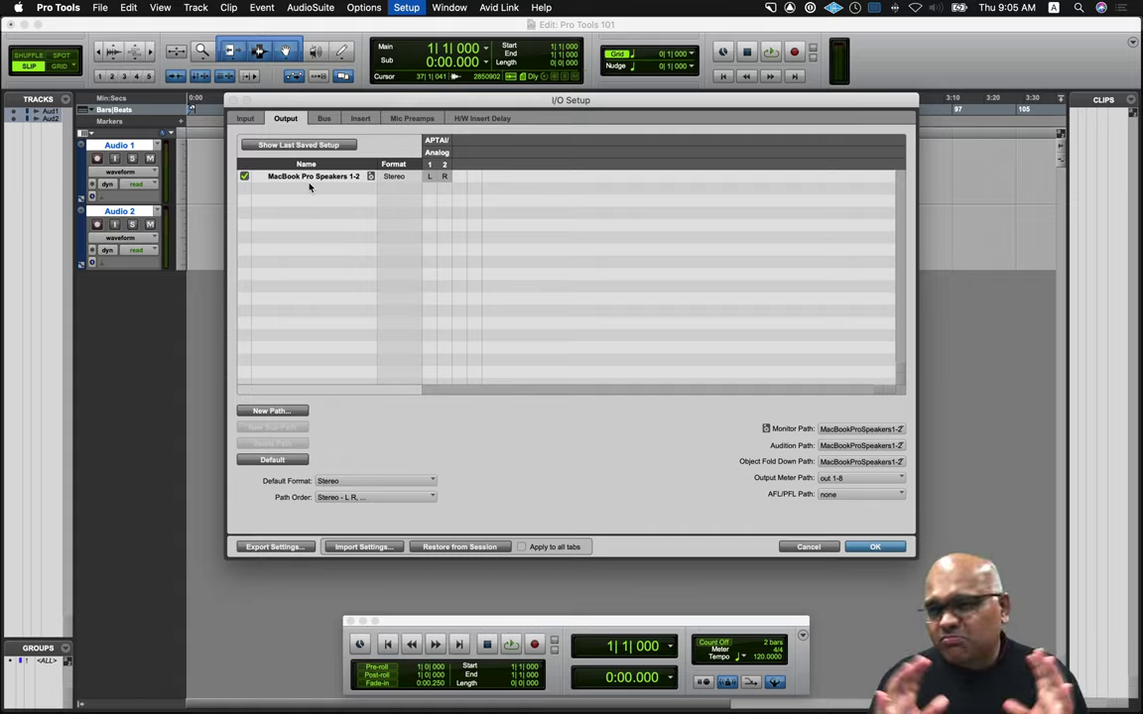
{"action": "left_click", "coordinate": [245, 119]}
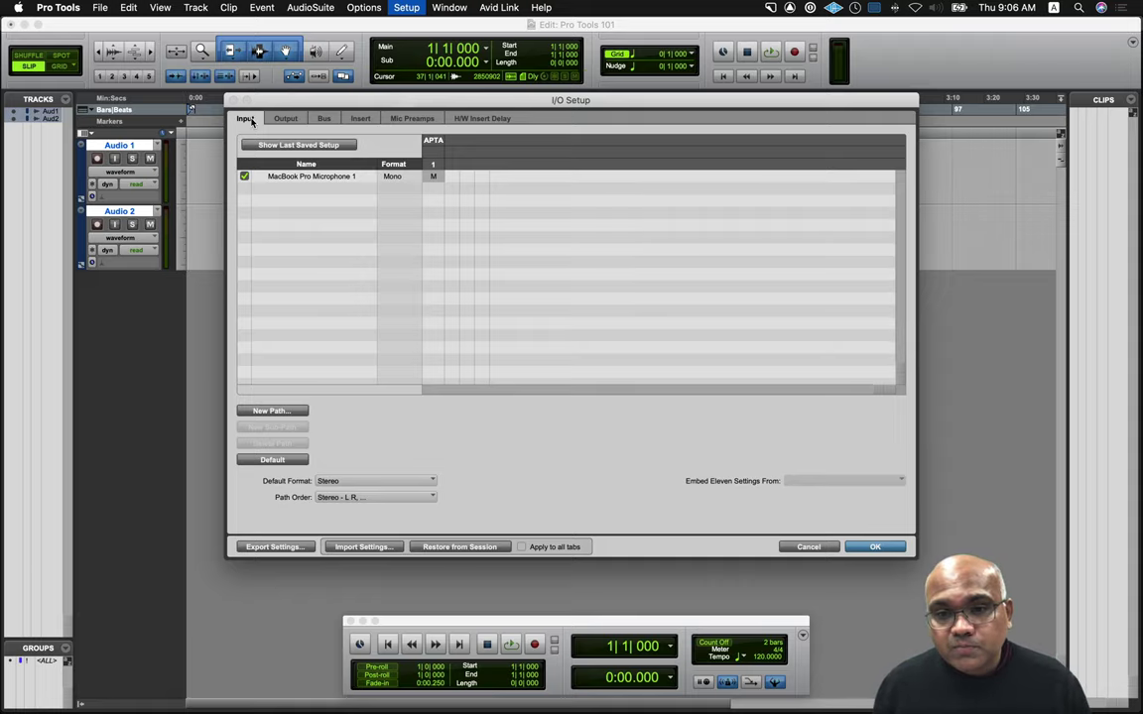
{"action": "left_click", "coordinate": [869, 546]}
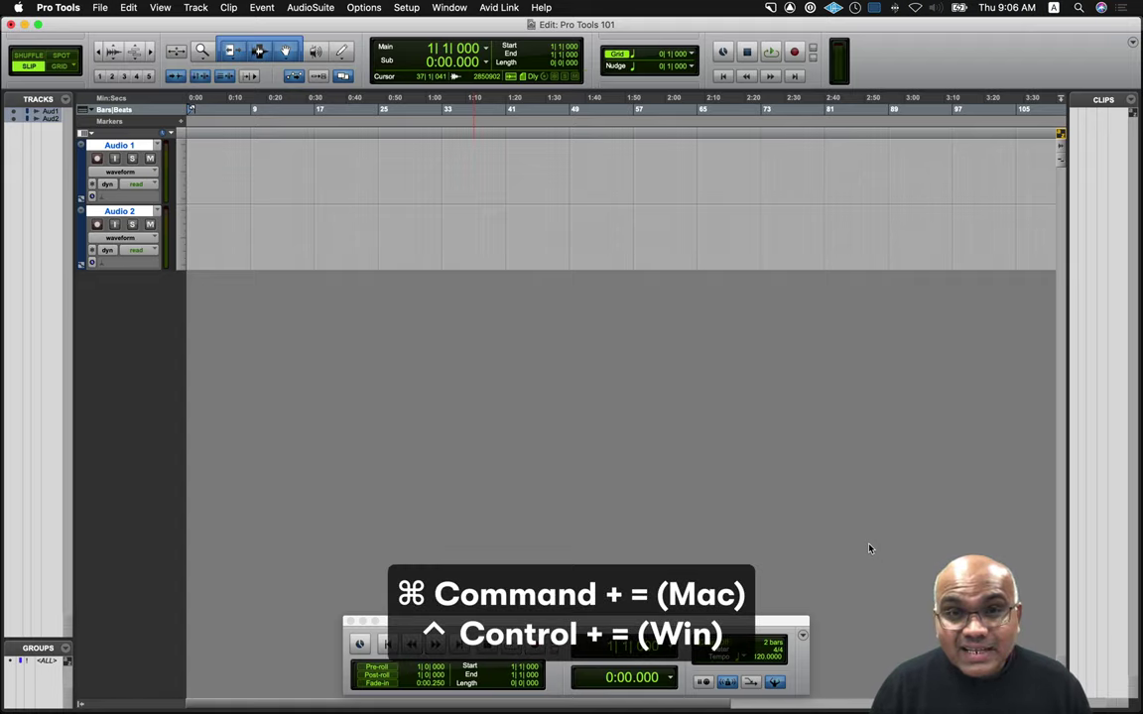
- In the Mix window, assign MacBook Pro Microphone 1 (Mono) as the Audio 1 input and record-enable the track
{"action": "key", "text": "super+equal"}
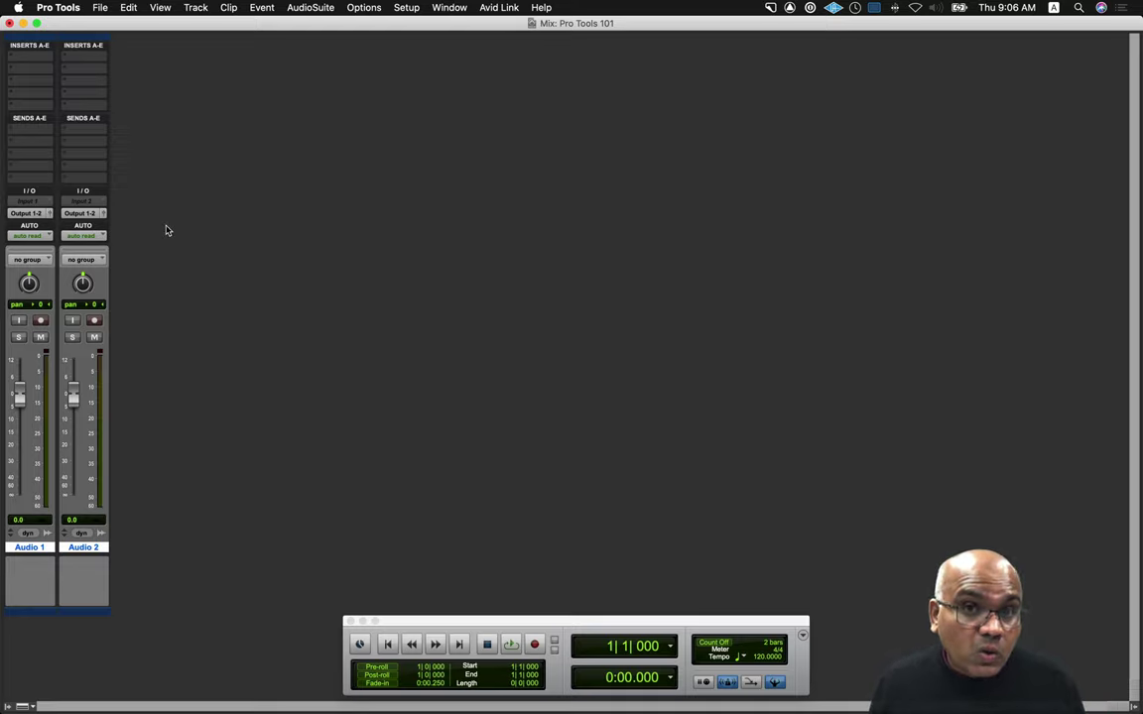
{"action": "left_click", "coordinate": [30, 203]}
{"action": "mouse_move", "coordinate": [32, 208]}
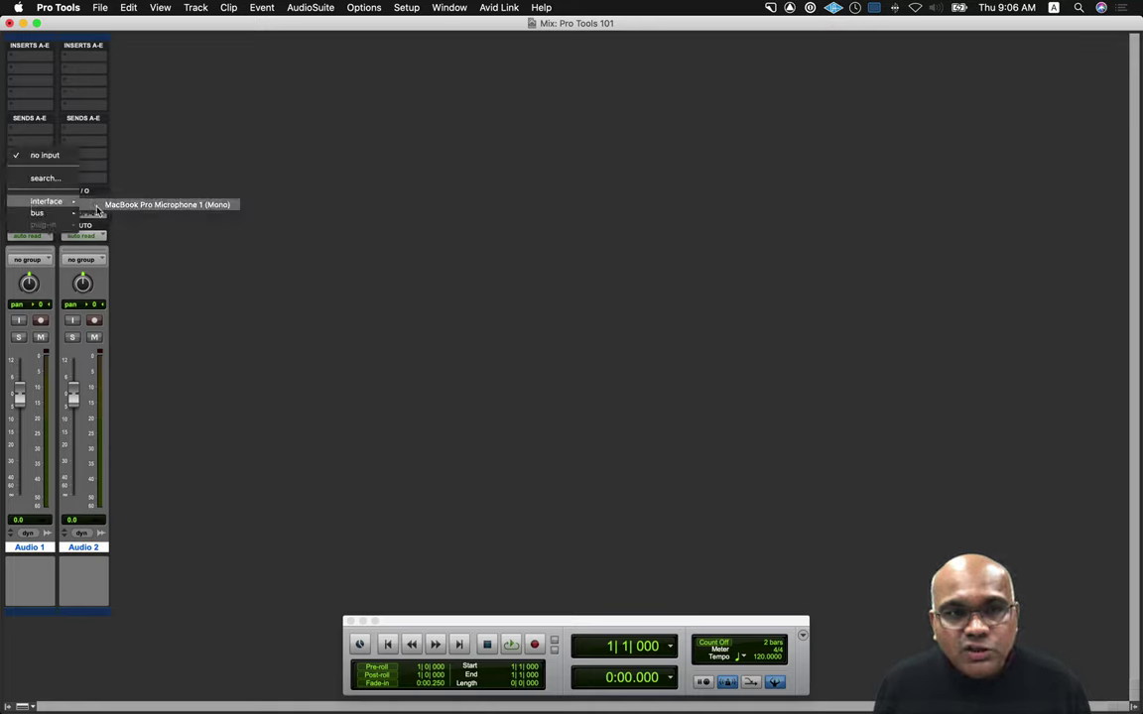
{"action": "left_click", "coordinate": [97, 210]}
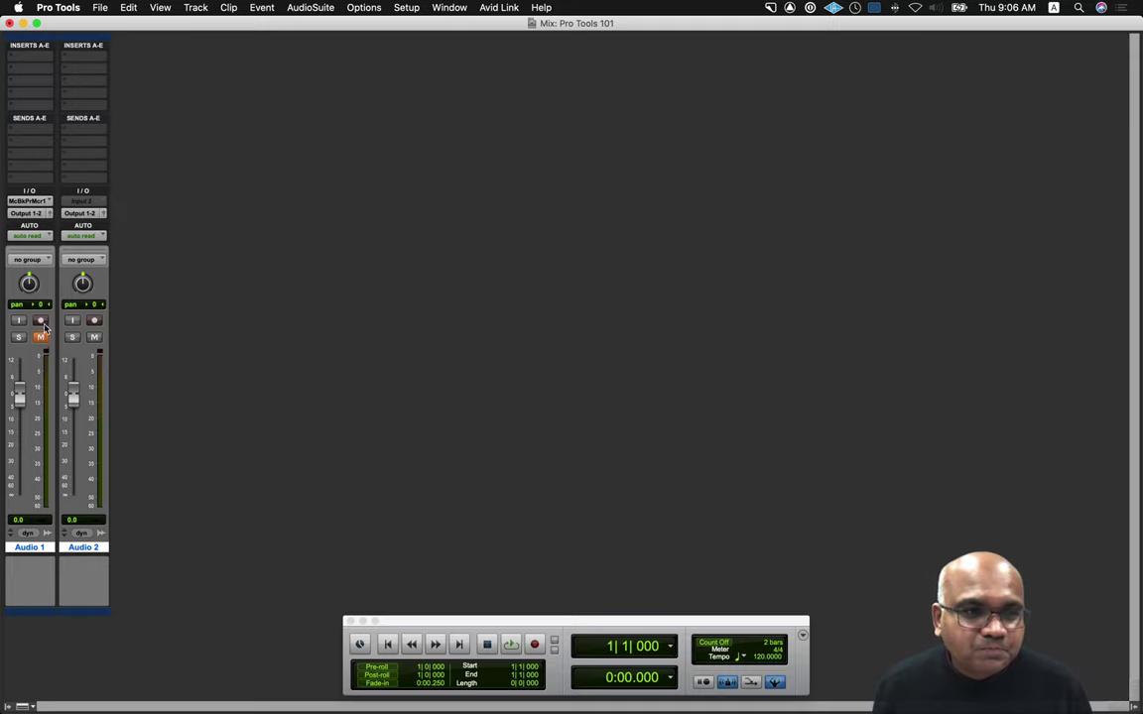
{"action": "left_click", "coordinate": [41, 320]}
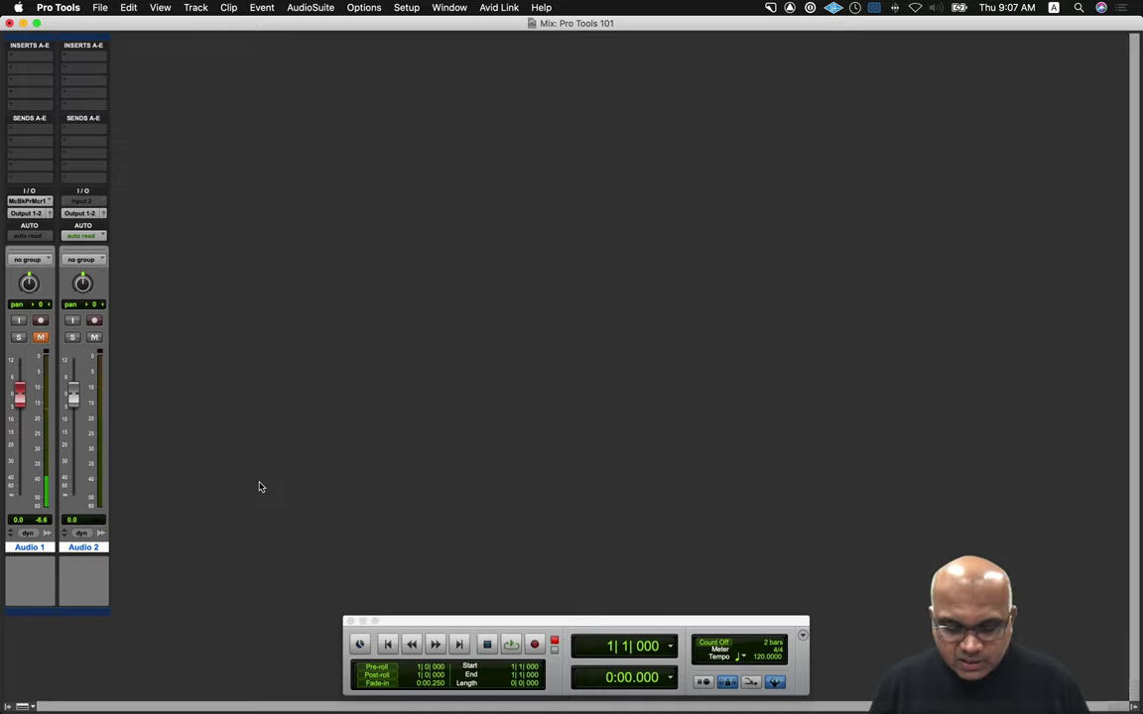
- Delete both audio tracks, Audio 1 and Audio 2, from the Edit window
{"action": "key", "text": "super+equal"}
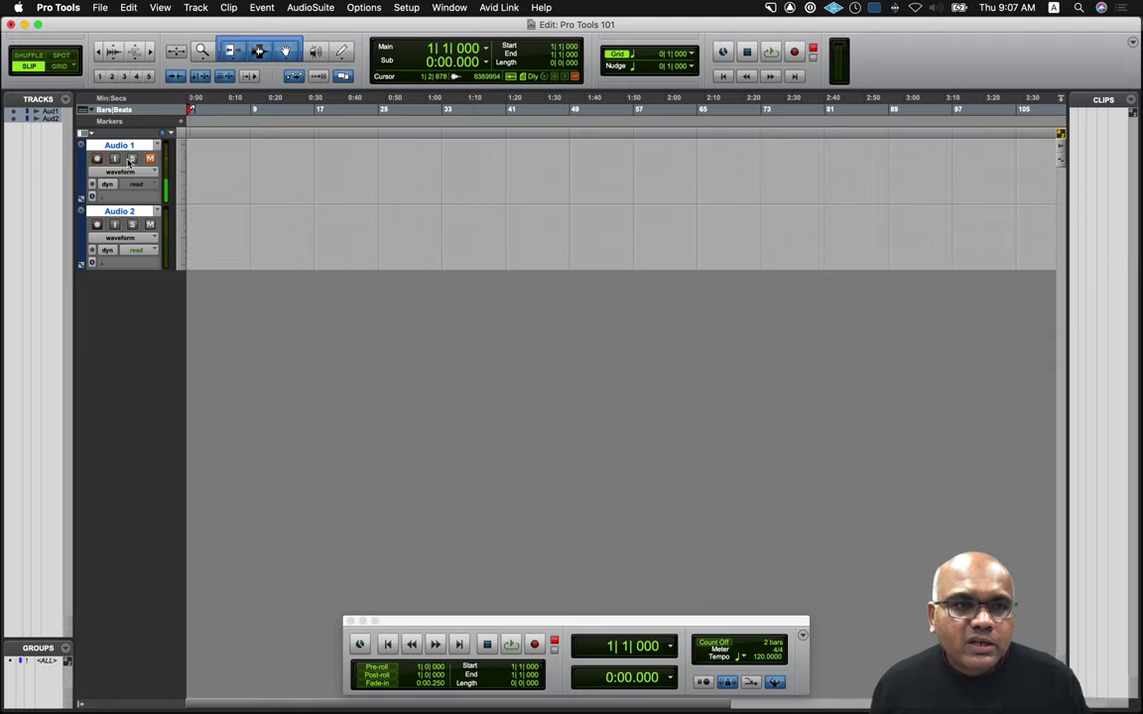
{"action": "right_click", "coordinate": [113, 148]}
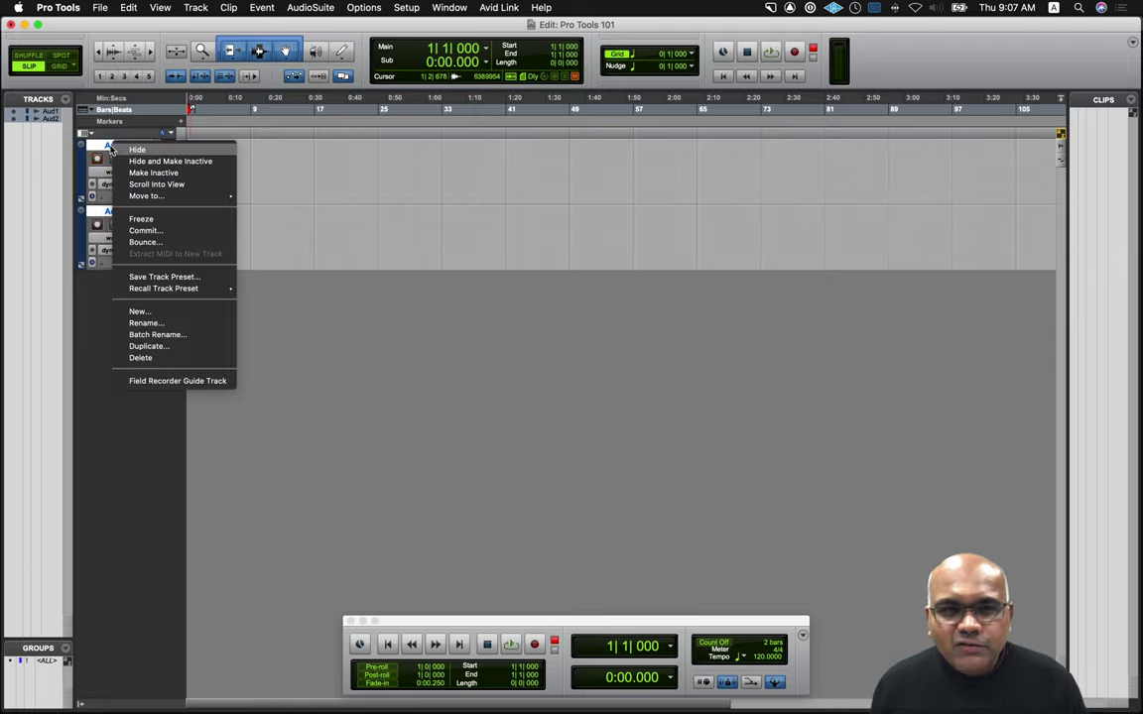
{"action": "left_click", "coordinate": [165, 360]}
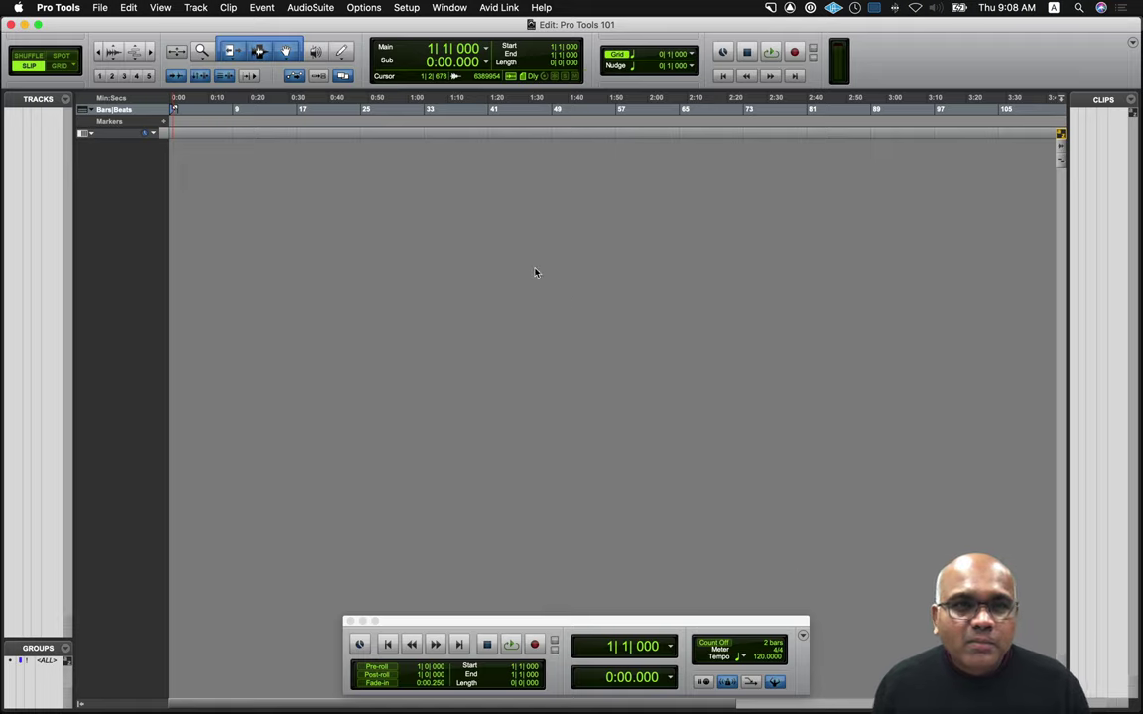
- Create a click track and play the session briefly to hear the click
{"action": "left_click", "coordinate": [196, 8]}
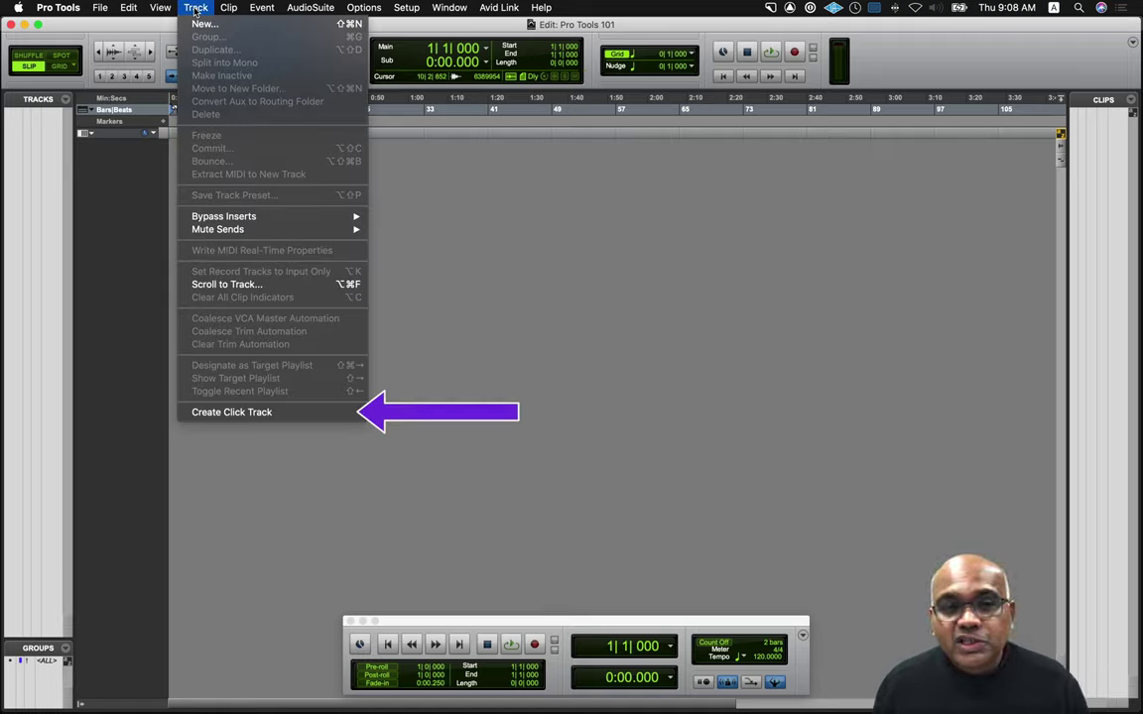
{"action": "left_click", "coordinate": [291, 412]}
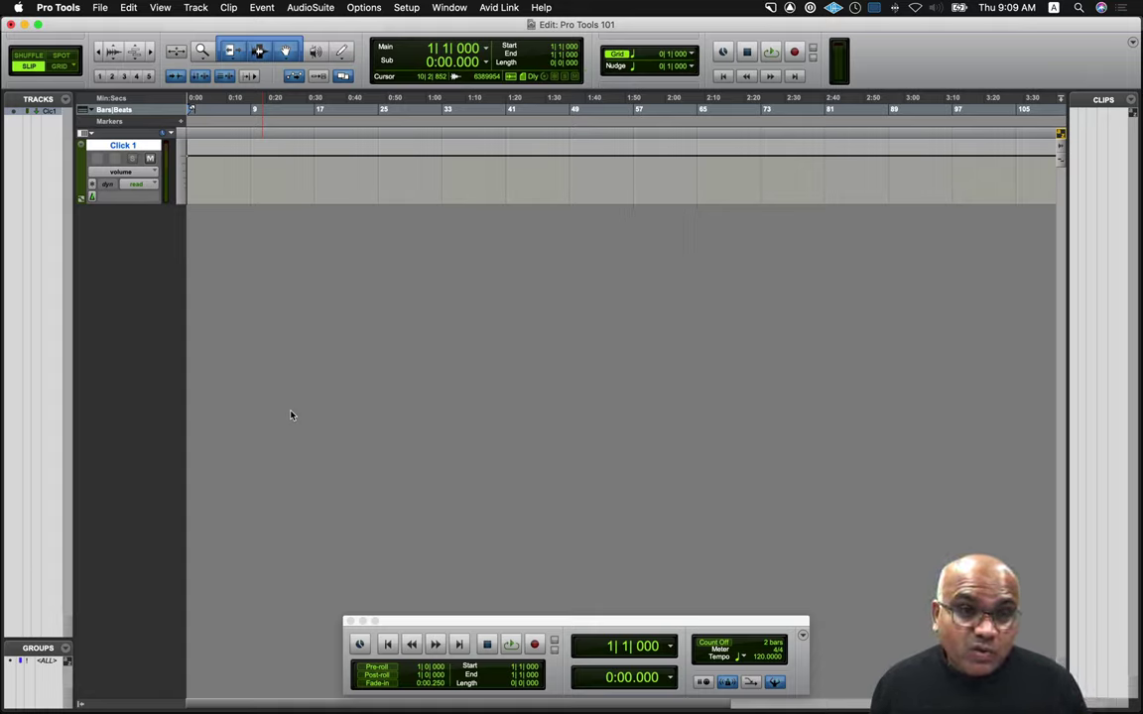
{"action": "key", "text": "space"}
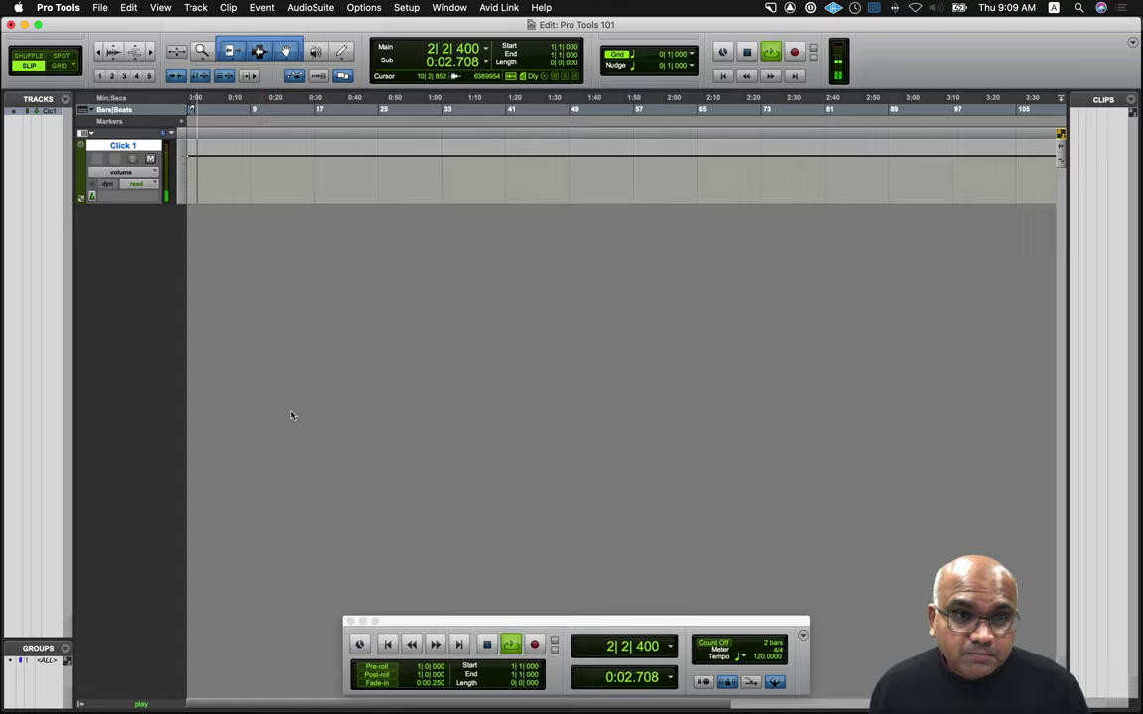
{"action": "key", "text": "space"}
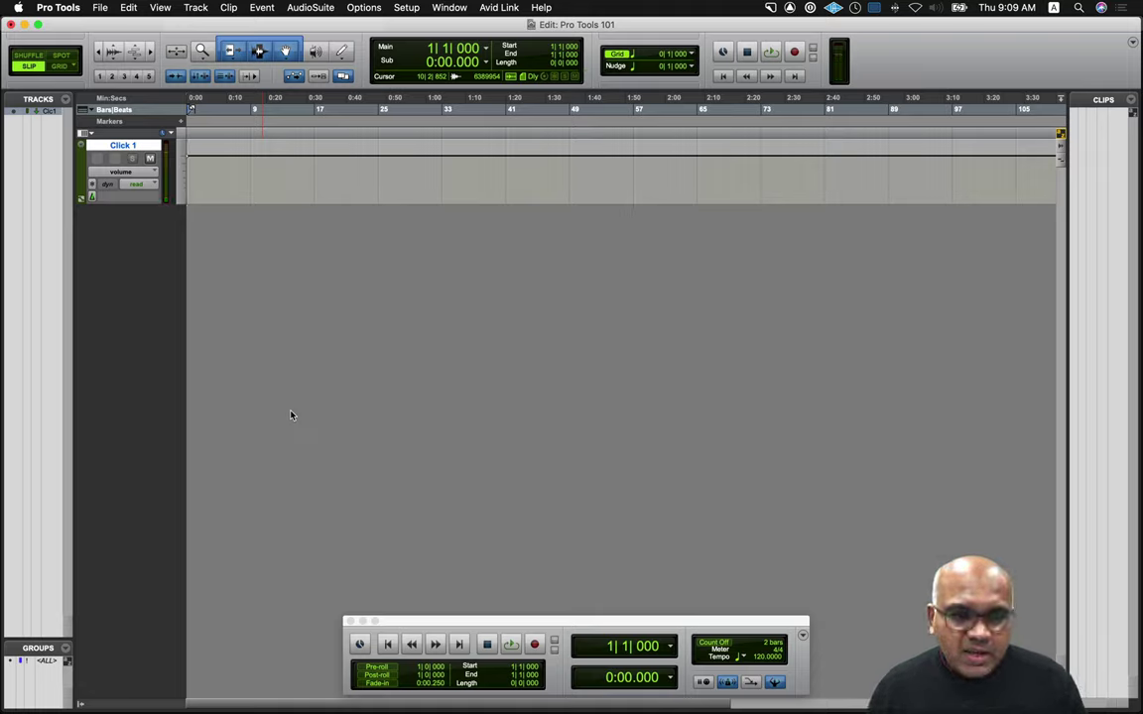
- Turn the metronome off and play the session for a few bars to check the click, stopping playback at the end
{"action": "left_click", "coordinate": [726, 686]}
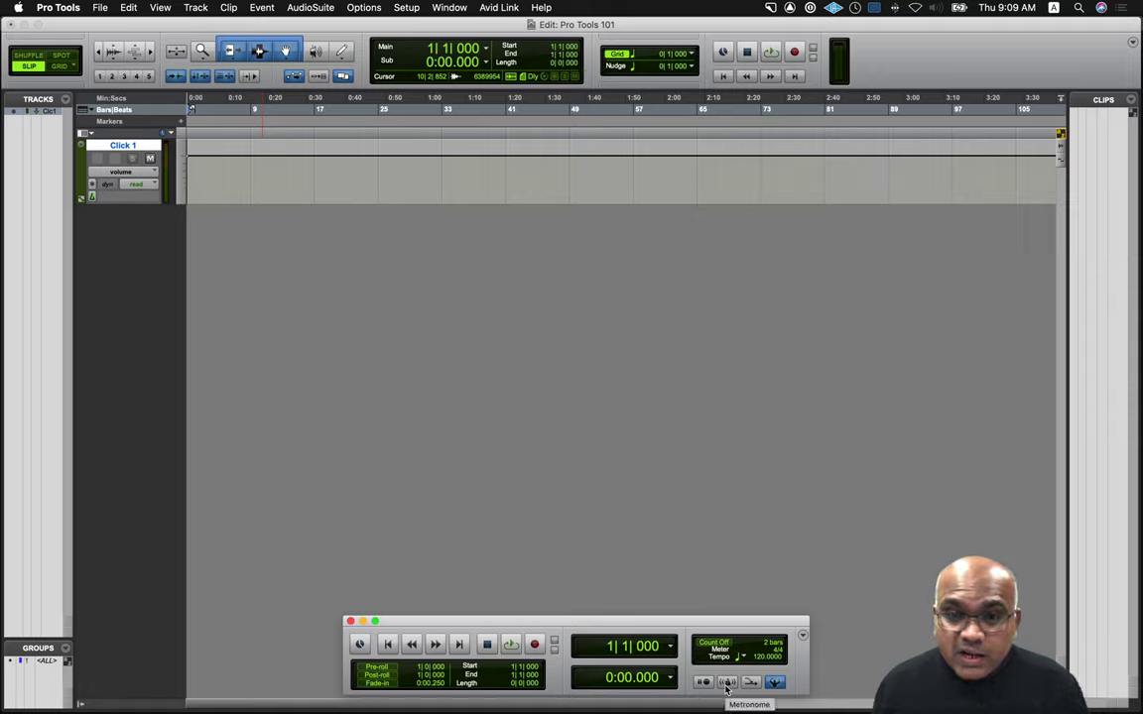
{"action": "left_click", "coordinate": [511, 645]}
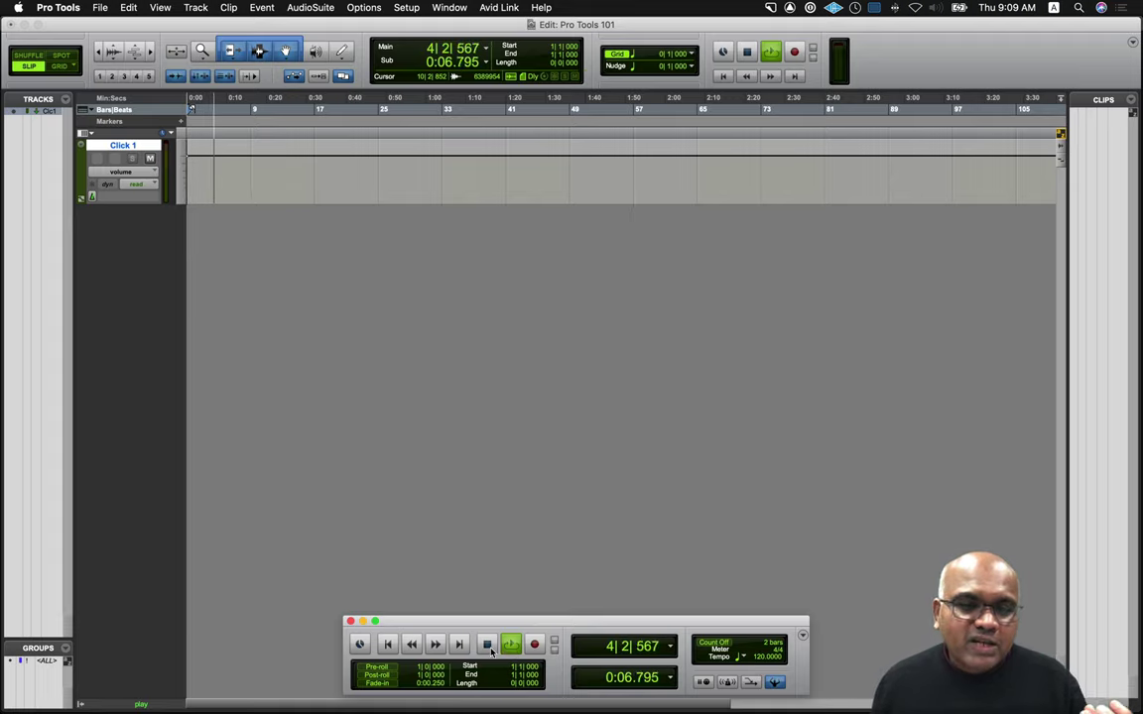
{"action": "left_click", "coordinate": [488, 645]}
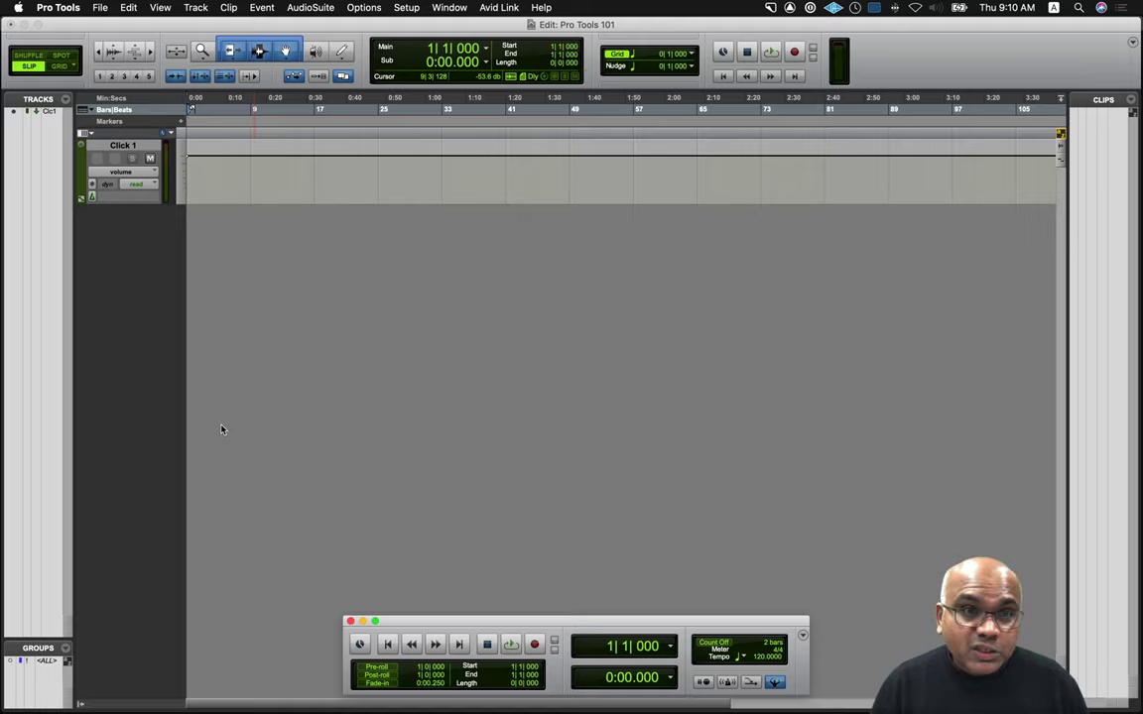
- Open the Click II plug-in from the click track's insert, turn the metronome on, and play the click briefly
{"action": "key", "text": "super+equal"}
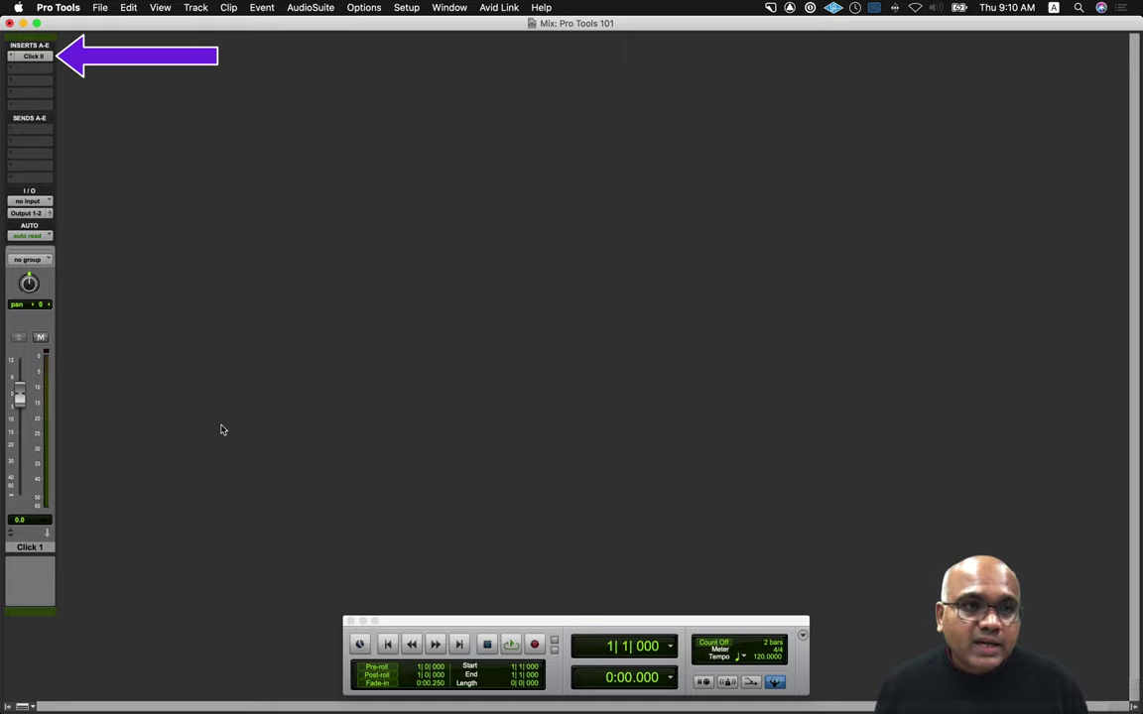
{"action": "left_click", "coordinate": [43, 57]}
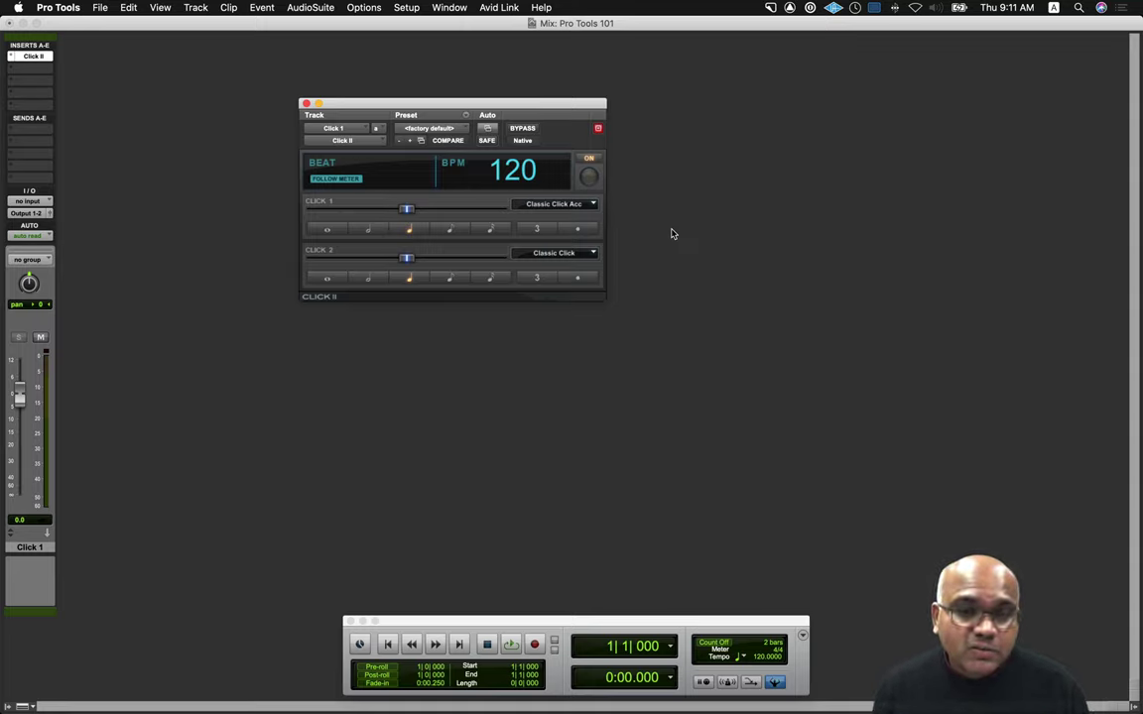
{"action": "left_click", "coordinate": [727, 683]}
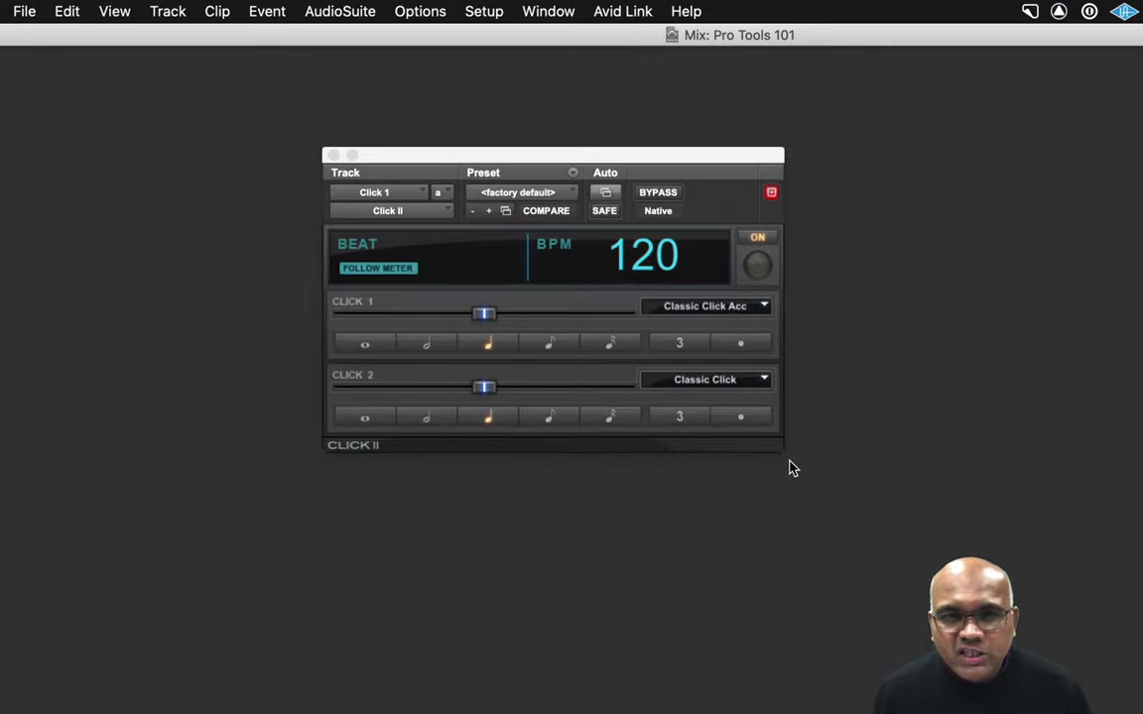
{"action": "key", "text": "space"}
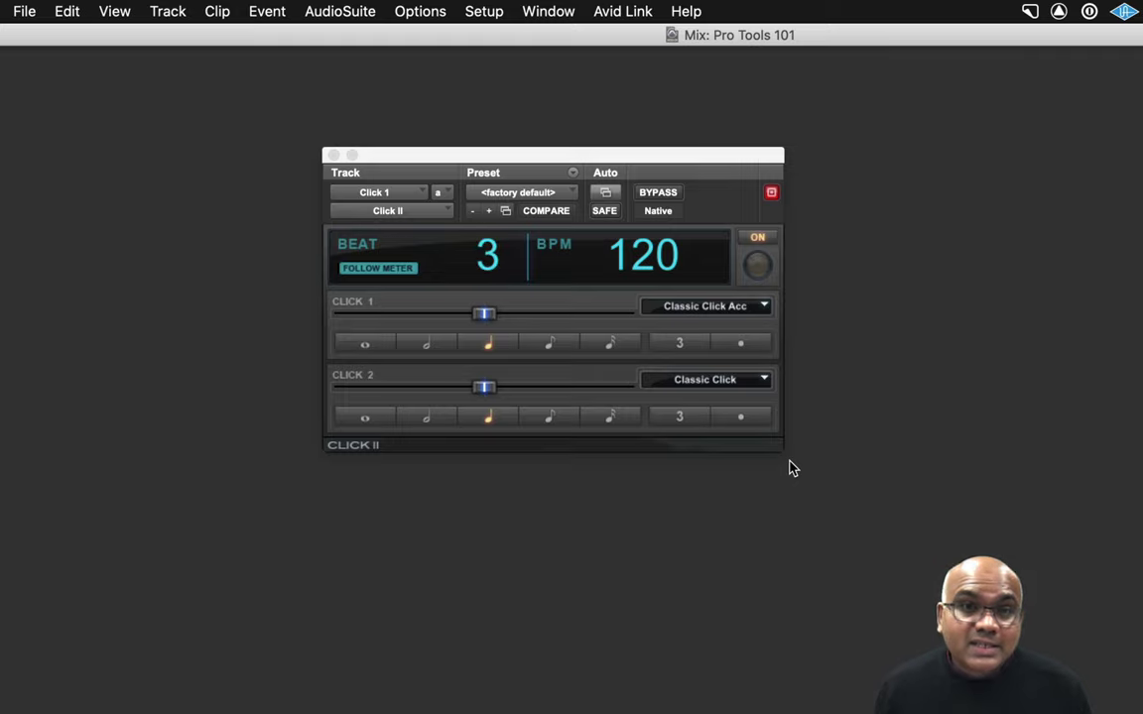
{"action": "key", "text": "space"}
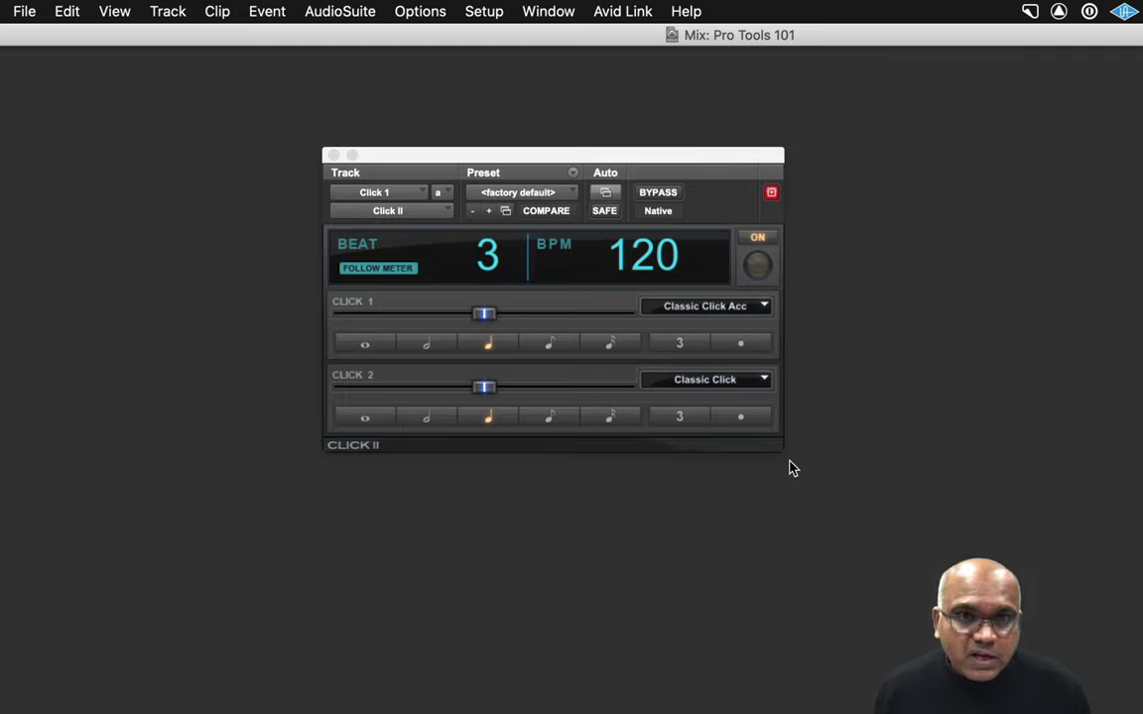
- Set the Click 1 sound to Shaker 2 Acc and the Click 2 sound to Shaker 3, and play the click briefly
{"action": "left_click", "coordinate": [765, 308]}
{"action": "mouse_move", "coordinate": [705, 326]}
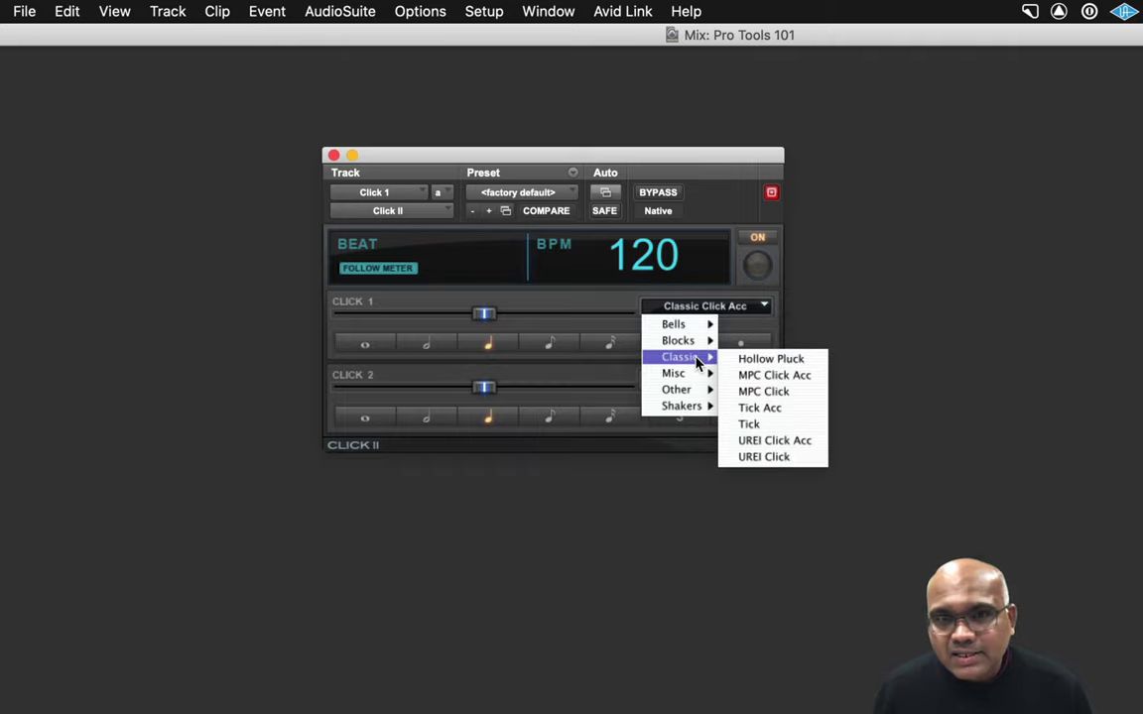
{"action": "mouse_move", "coordinate": [692, 378]}
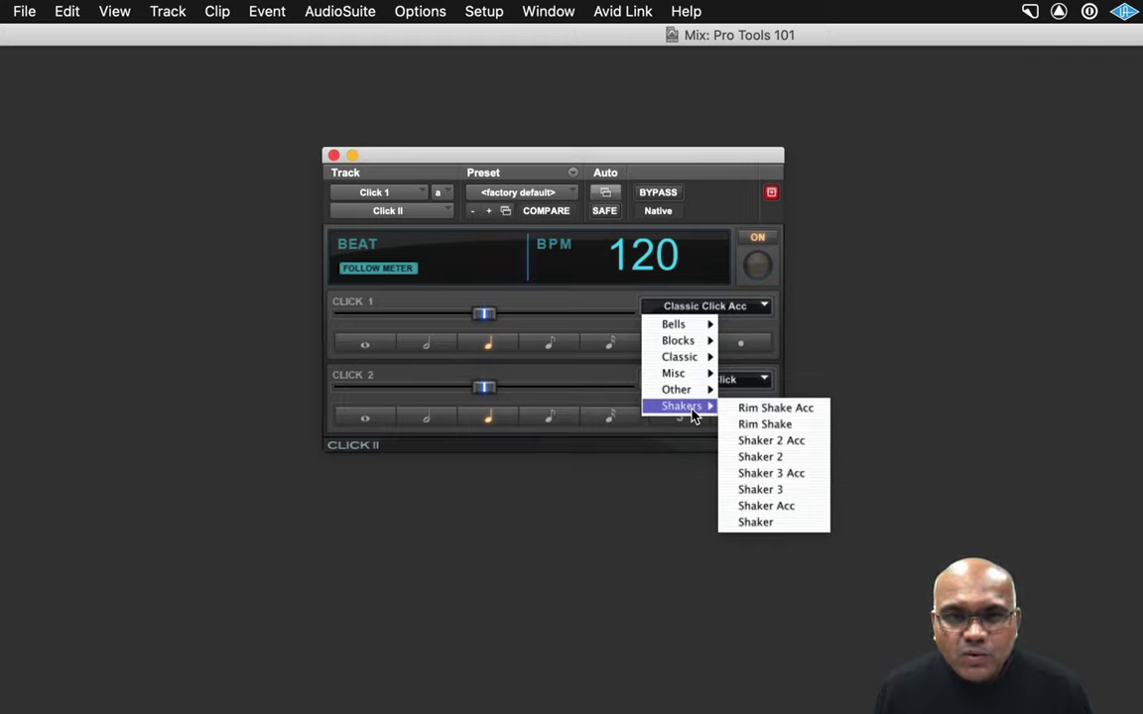
{"action": "left_click", "coordinate": [789, 440]}
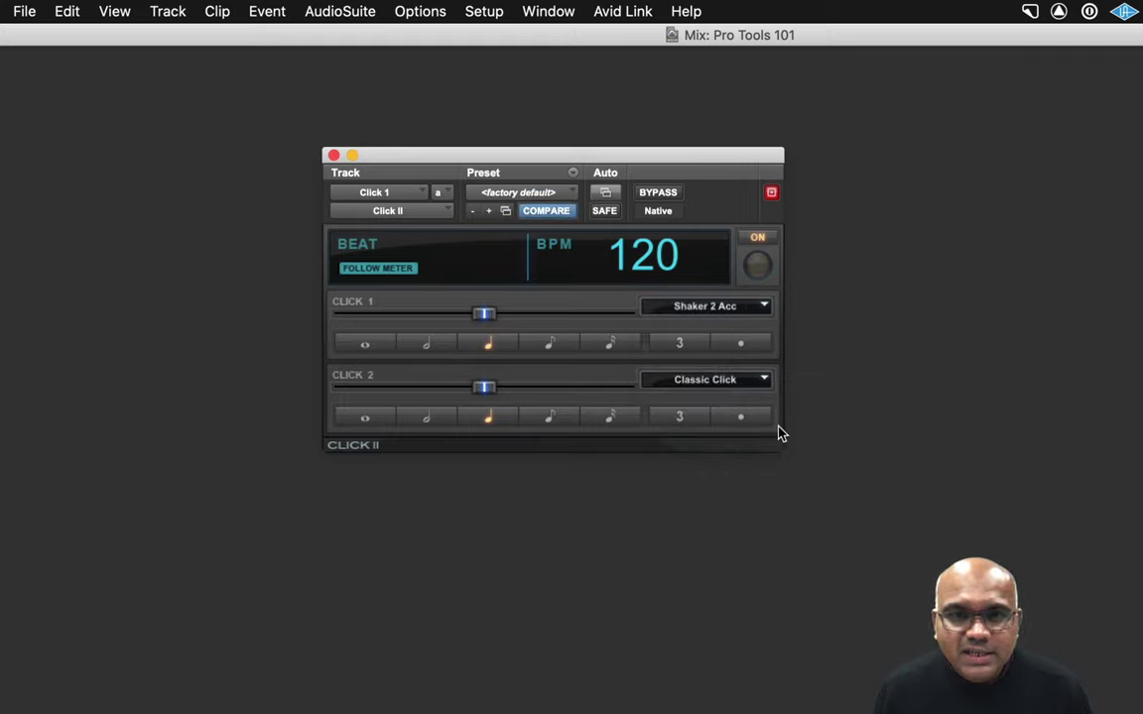
{"action": "left_click", "coordinate": [763, 385]}
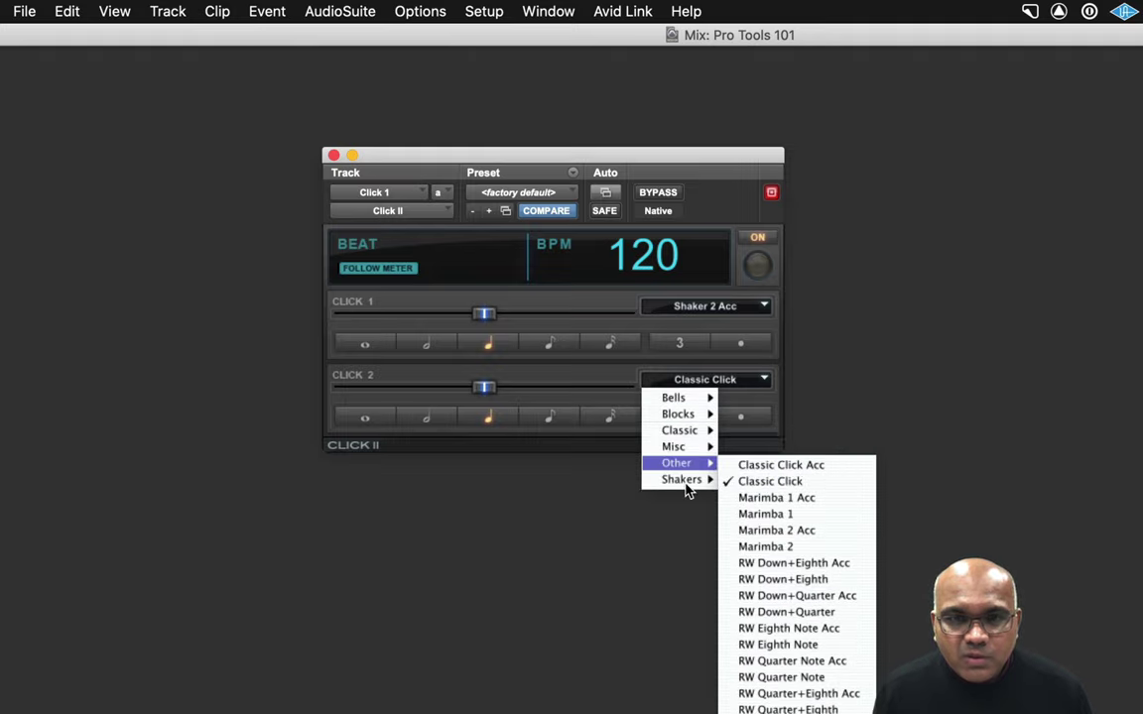
{"action": "mouse_move", "coordinate": [686, 478]}
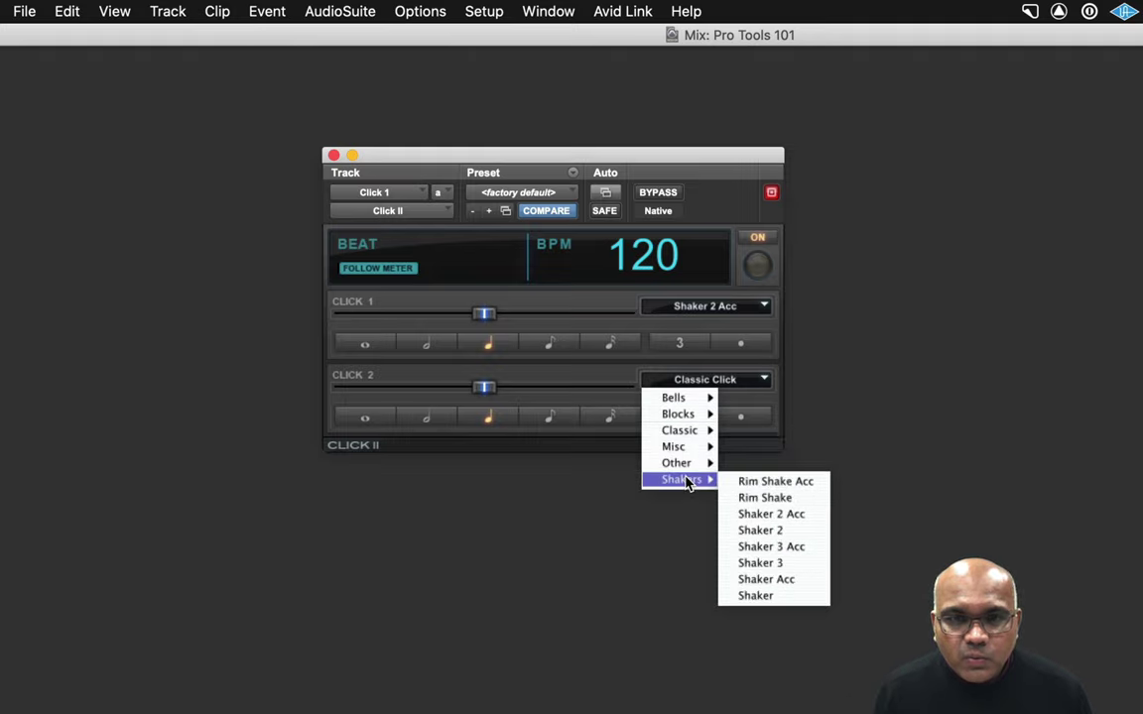
{"action": "left_click", "coordinate": [793, 573]}
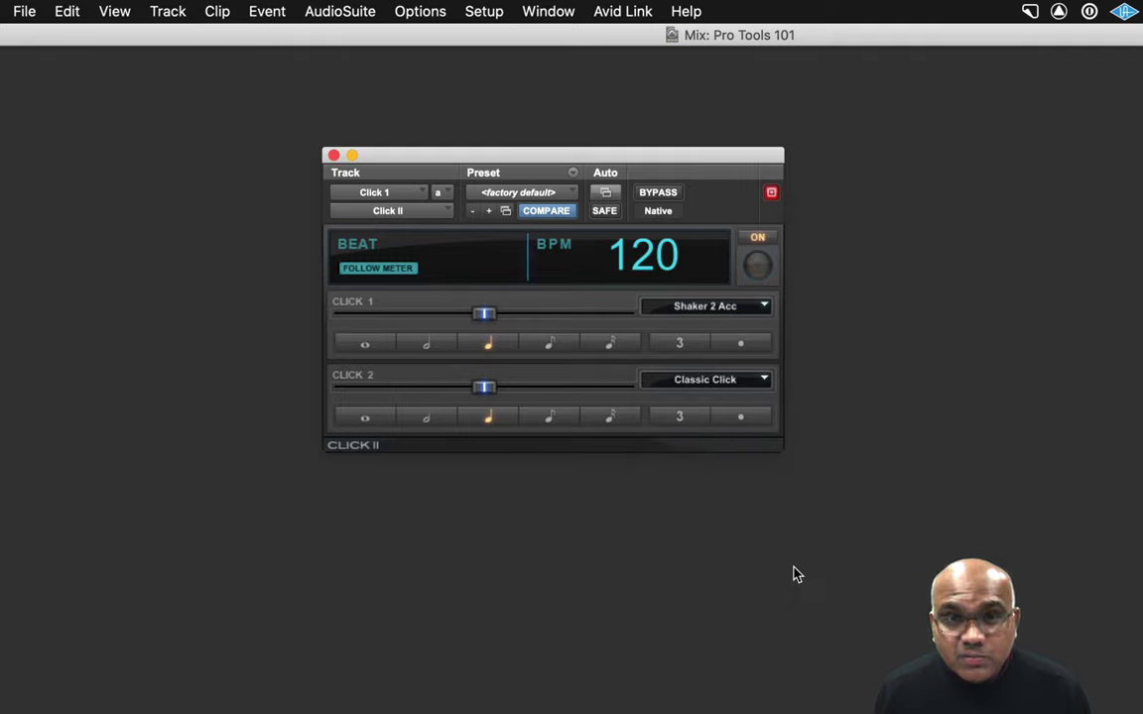
{"action": "key", "text": "space"}
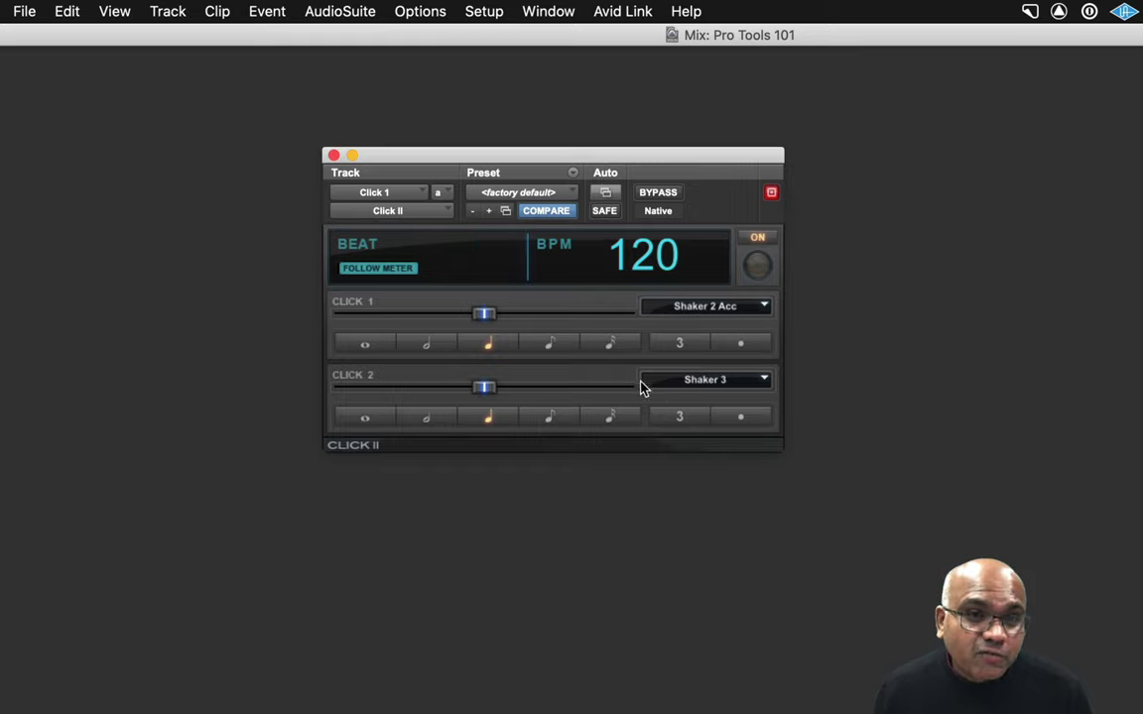
- Raise the Click 1 level, lower the Click 2 level in Click II, and play the click to compare them
{"action": "left_click_drag", "start_coordinate": [486, 317], "coordinate": [577, 329]}
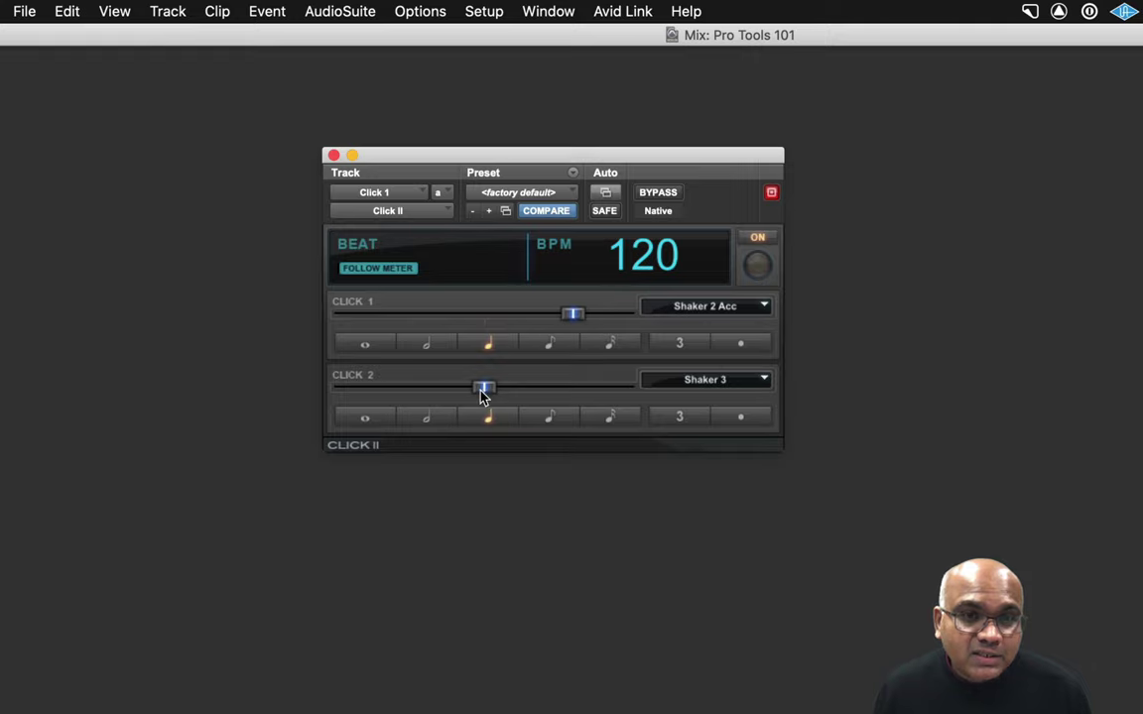
{"action": "left_click_drag", "start_coordinate": [483, 387], "coordinate": [427, 394]}
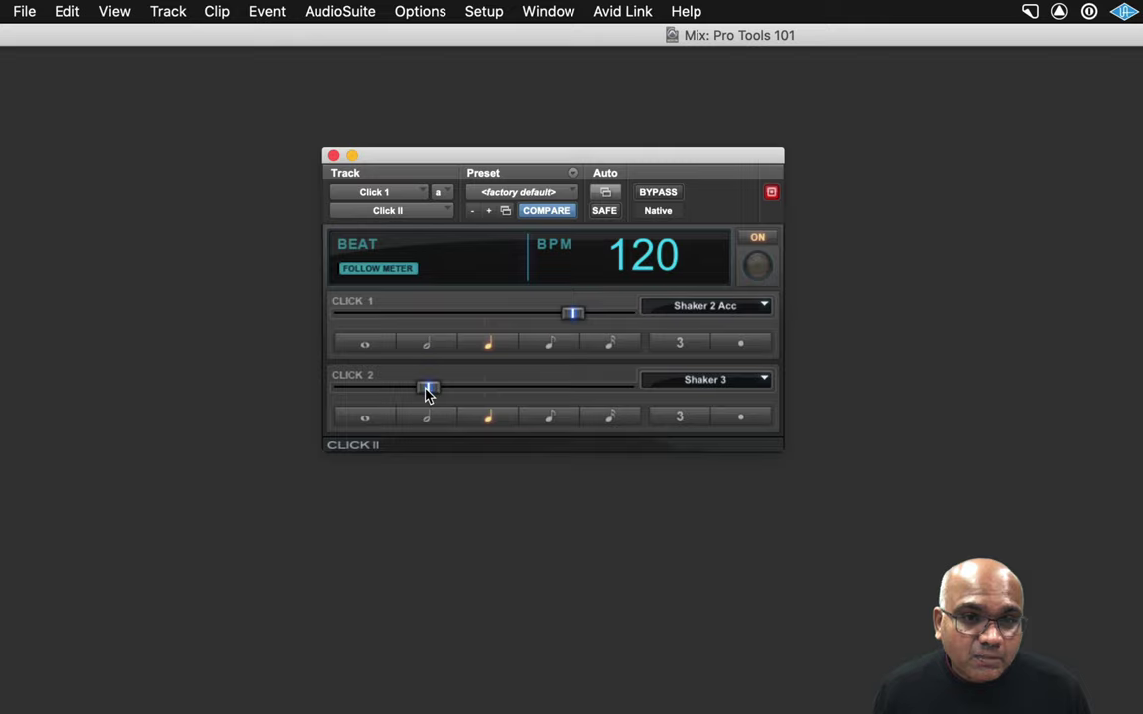
{"action": "key", "text": "space"}
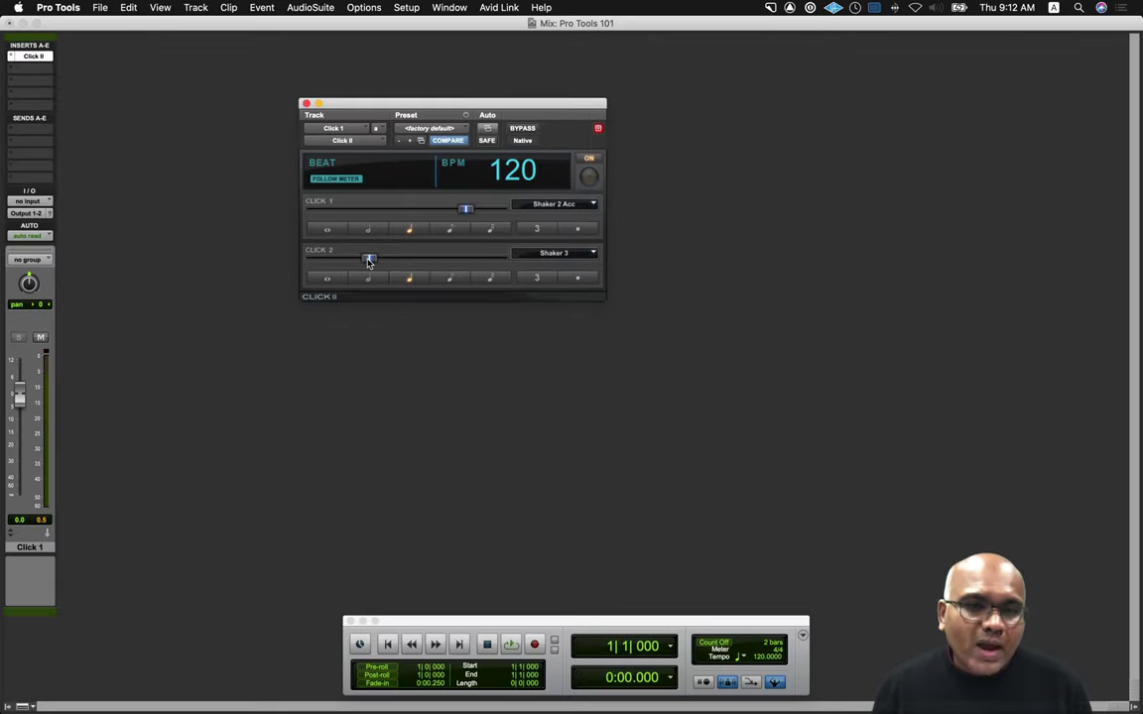
- Examine the Click/Countoff Options, opening them both from the metronome and from the session setup commands, and leave the settings as they are
{"action": "double_click", "coordinate": [727, 683]}
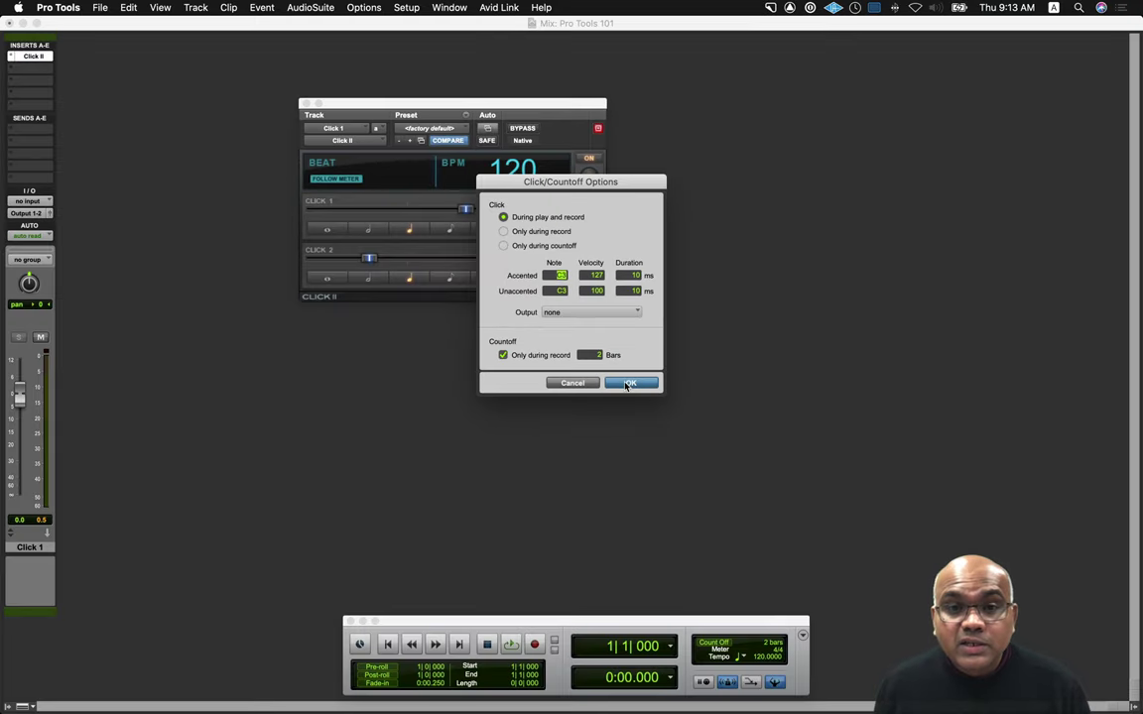
{"action": "left_click", "coordinate": [629, 384]}
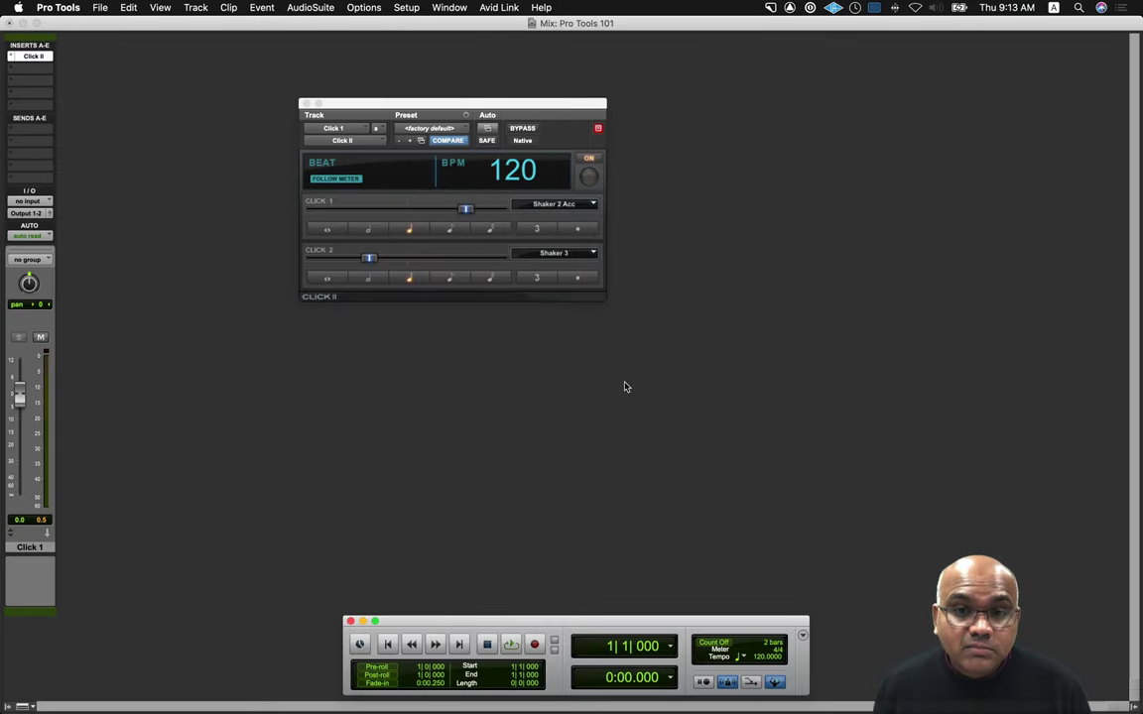
{"action": "double_click", "coordinate": [727, 683]}
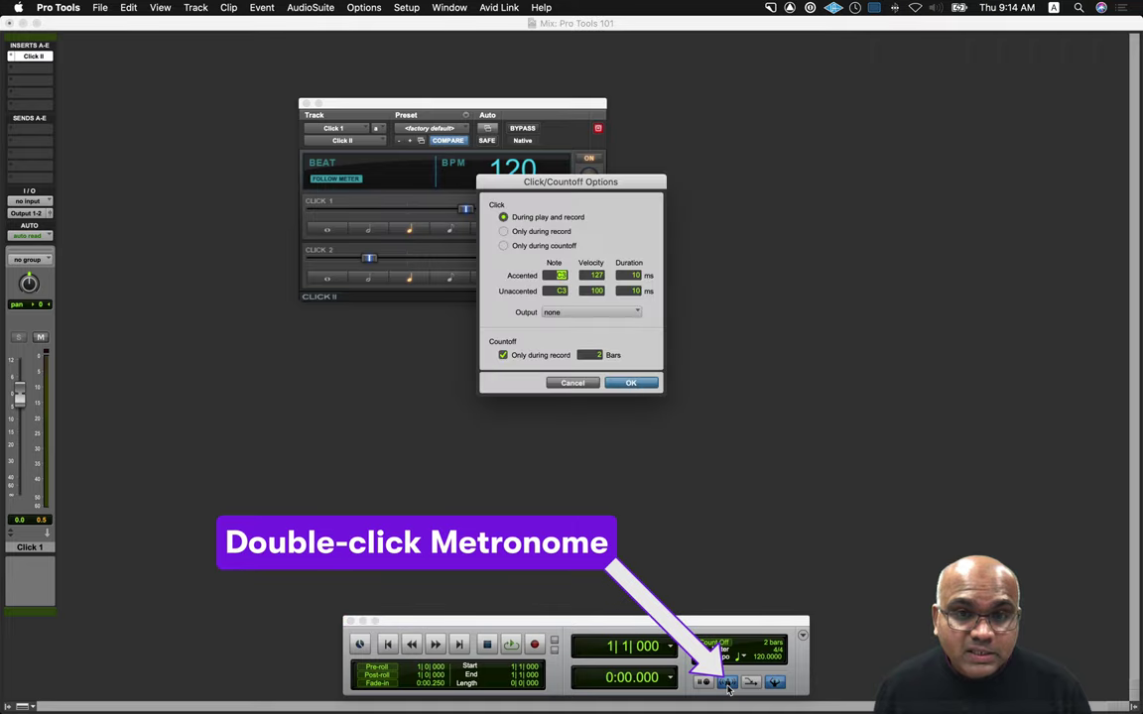
{"action": "left_click", "coordinate": [631, 384]}
{"action": "left_click", "coordinate": [407, 8]}
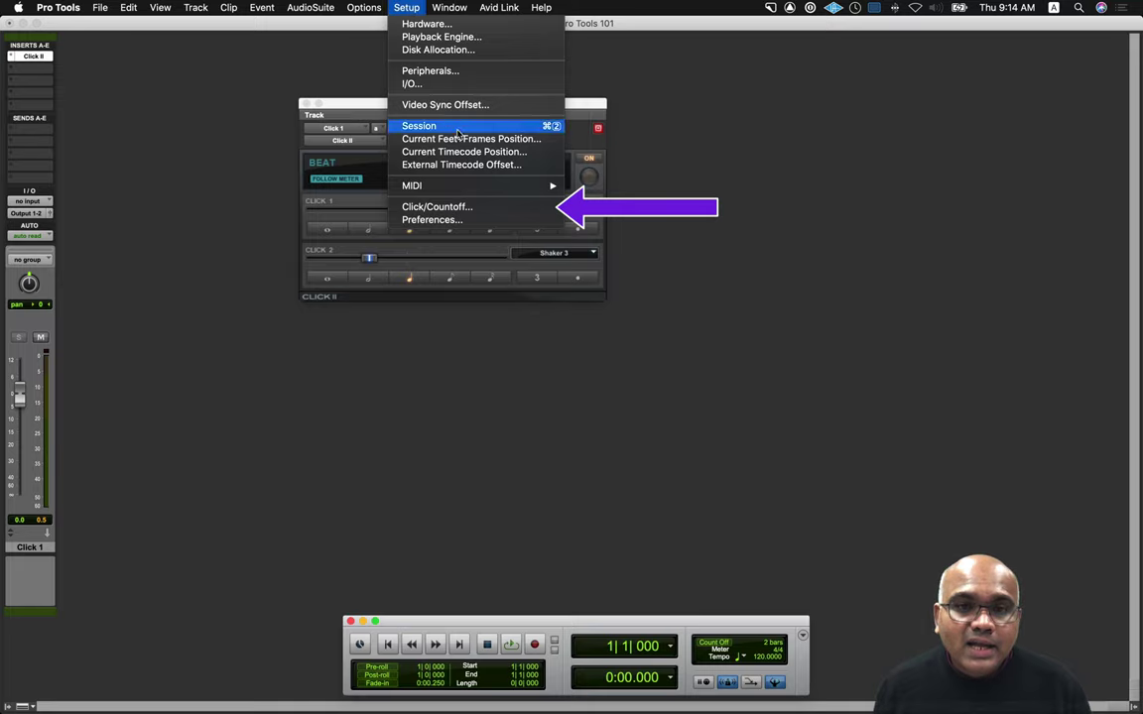
{"action": "left_click", "coordinate": [488, 208]}
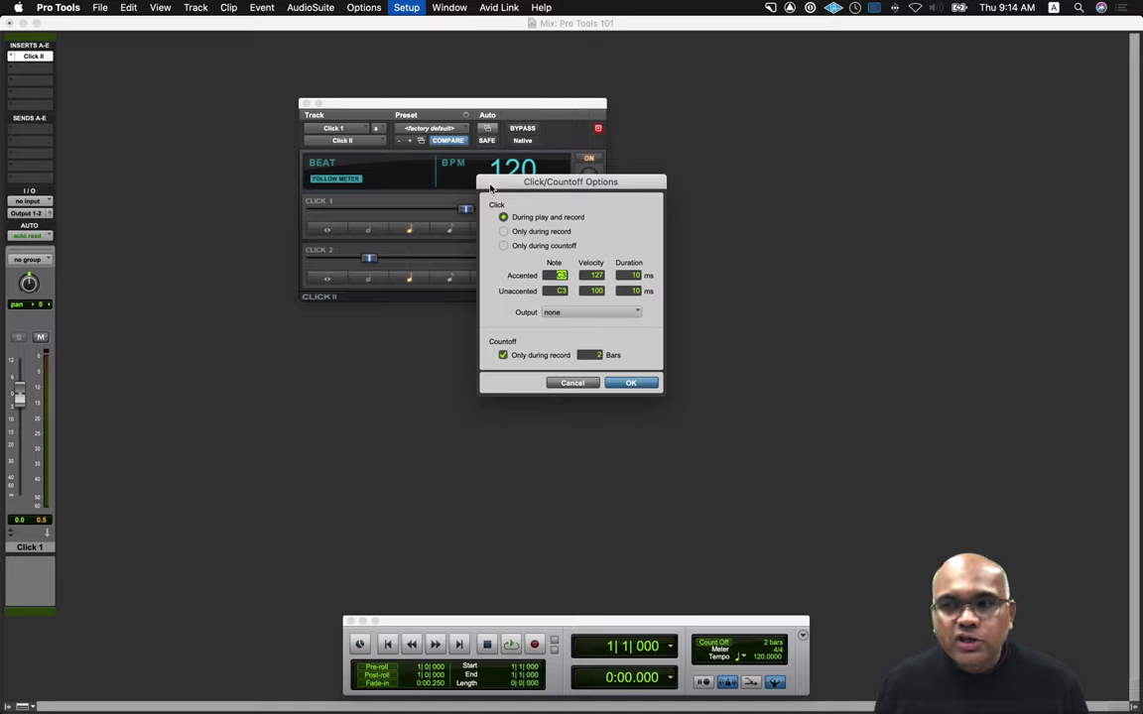
{"action": "left_click", "coordinate": [572, 383]}
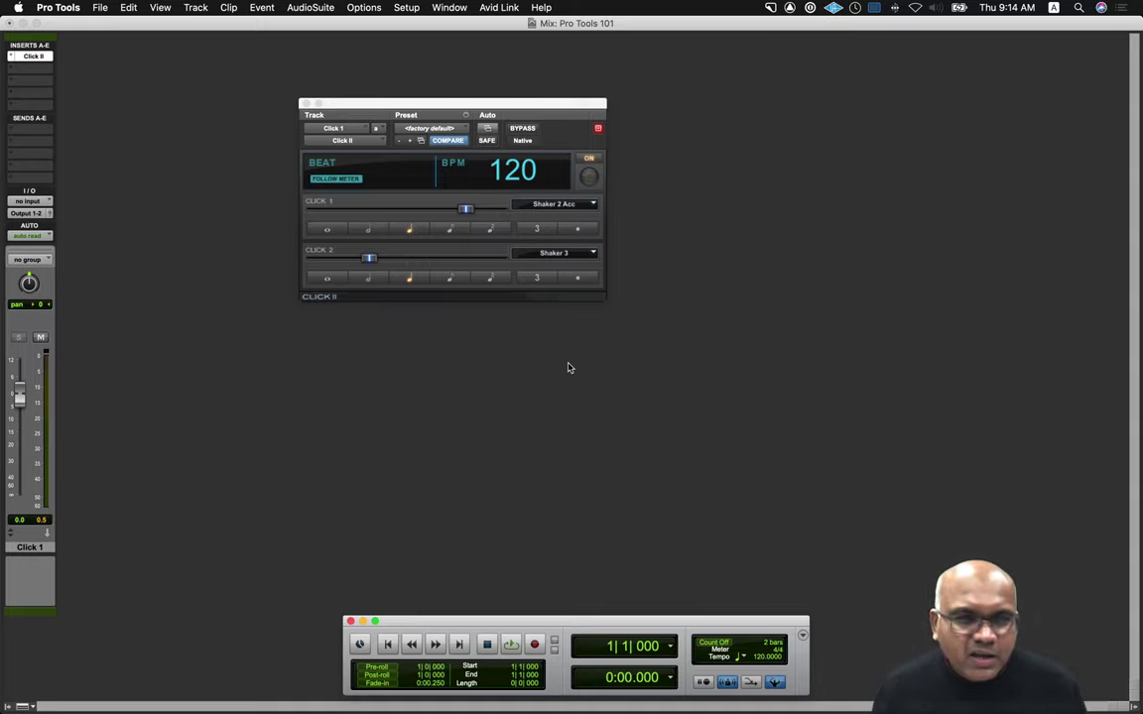
- Return the Click 1 and Click 2 levels to their default centre settings and close the Click II window
{"action": "left_click_drag", "start_coordinate": [465, 208], "coordinate": [407, 208]}
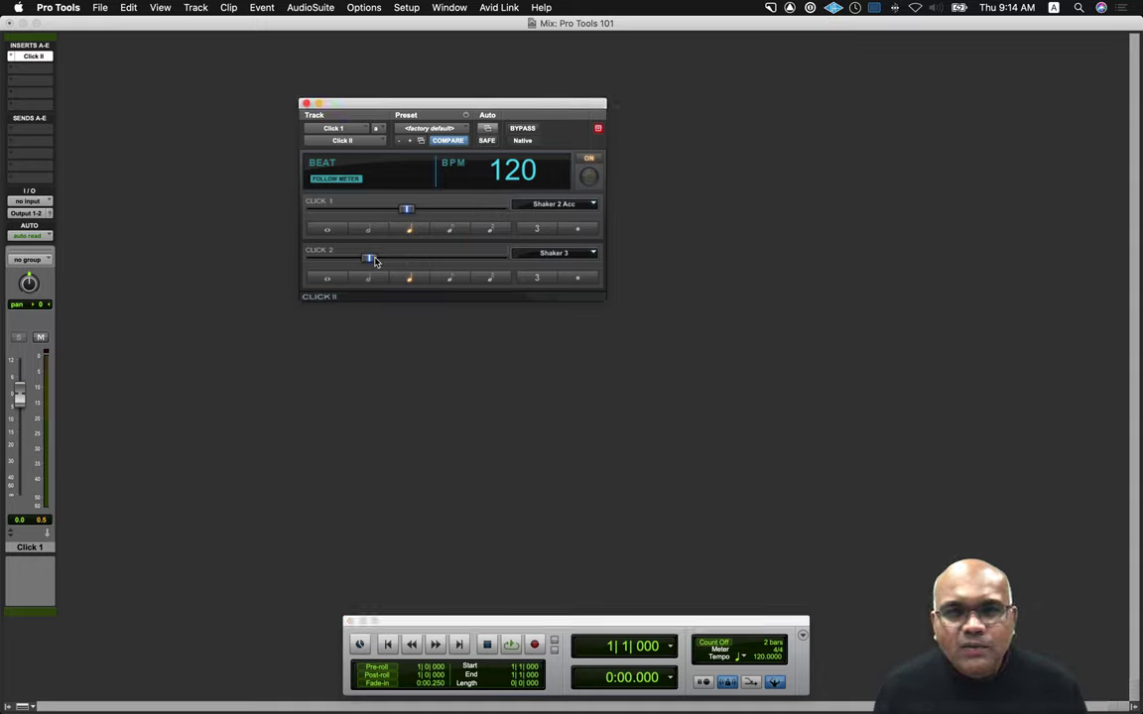
{"action": "left_click_drag", "start_coordinate": [369, 258], "coordinate": [375, 261]}
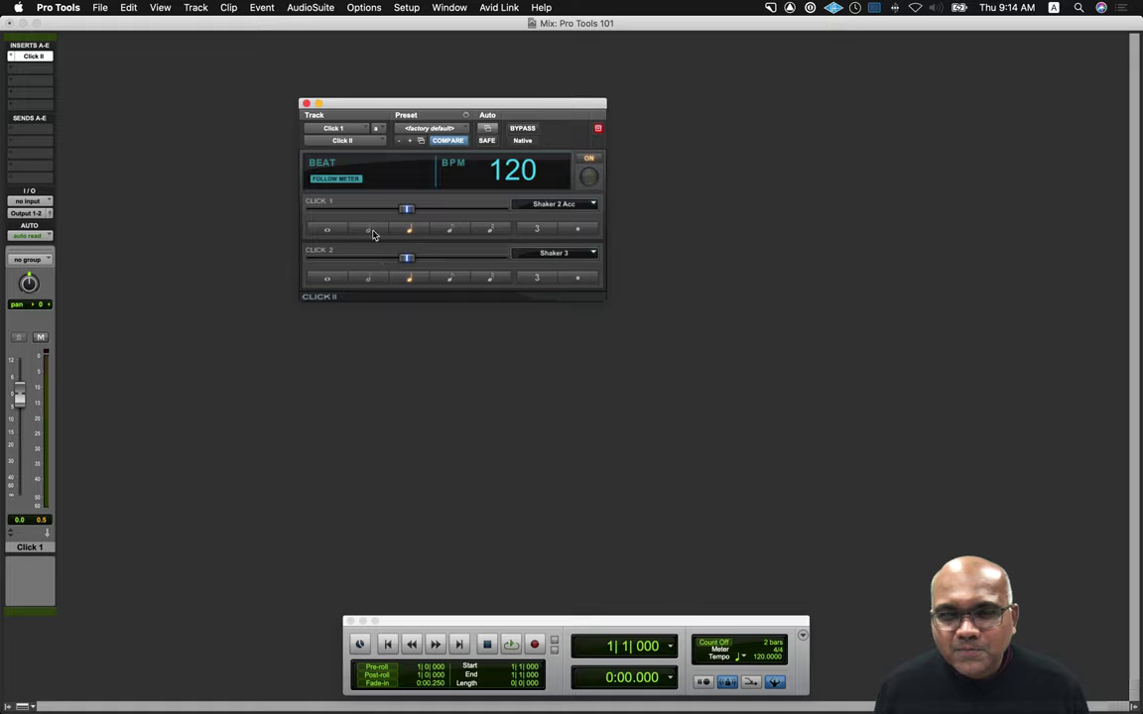
{"action": "left_click", "coordinate": [307, 104]}
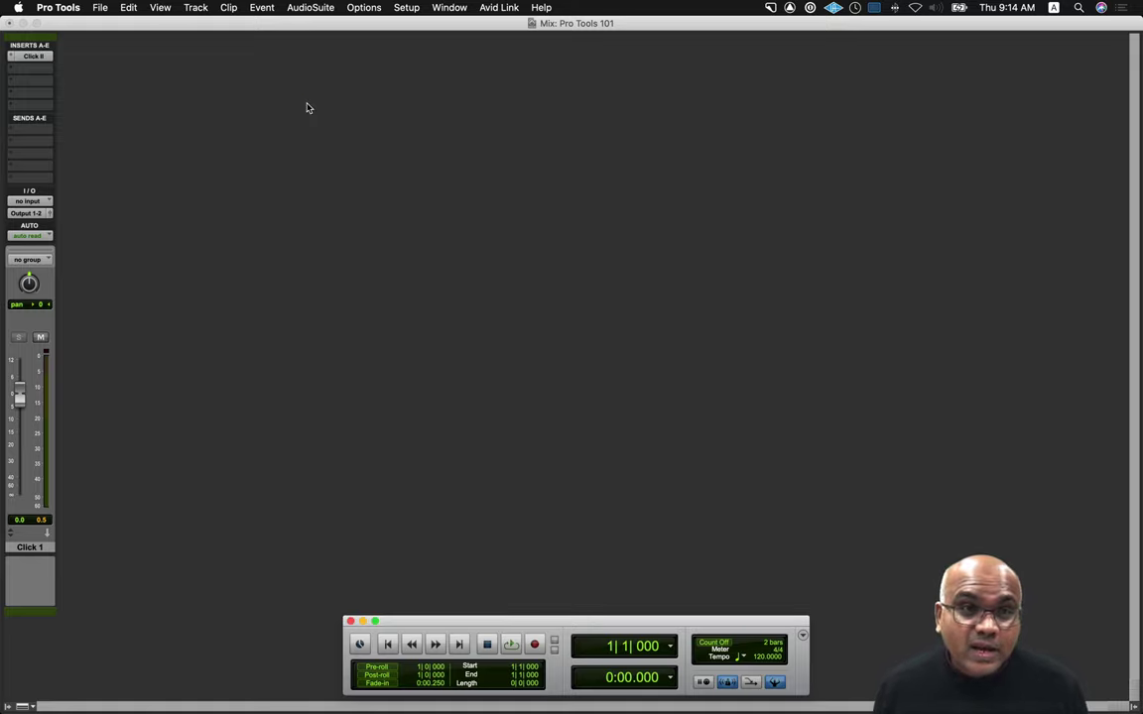
{"action": "left_click", "coordinate": [308, 107]}
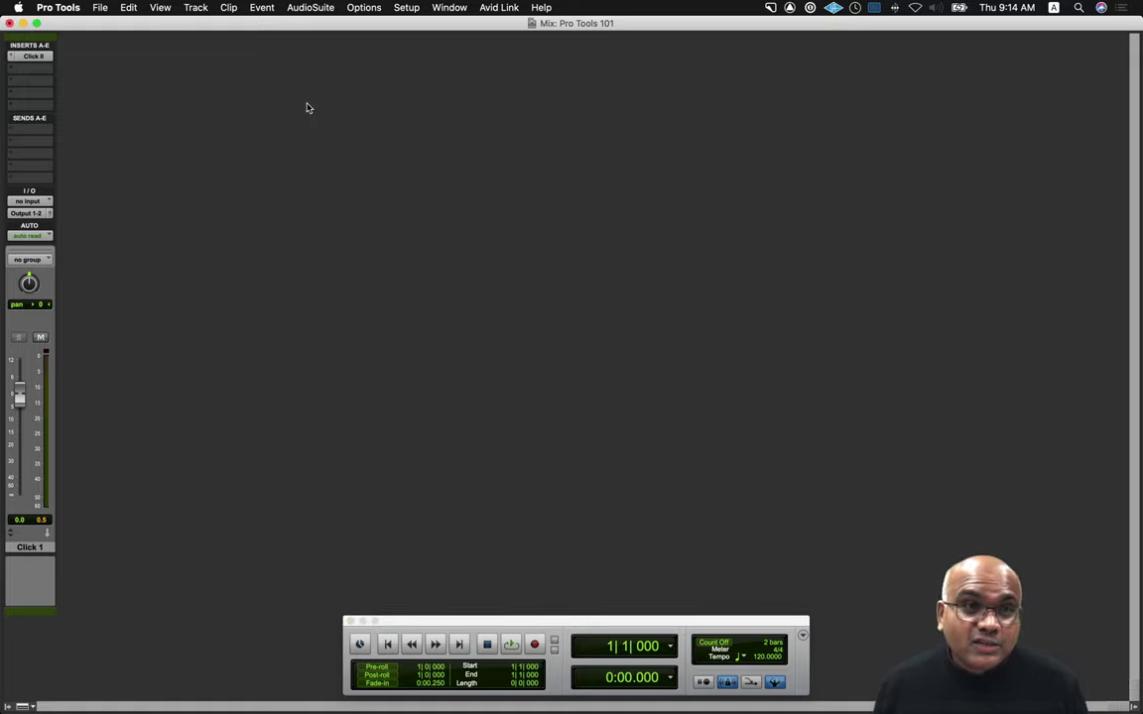
- Create a second click track, and add one new mono Aux Input track
{"action": "left_click", "coordinate": [195, 8]}
{"action": "left_click", "coordinate": [324, 412]}
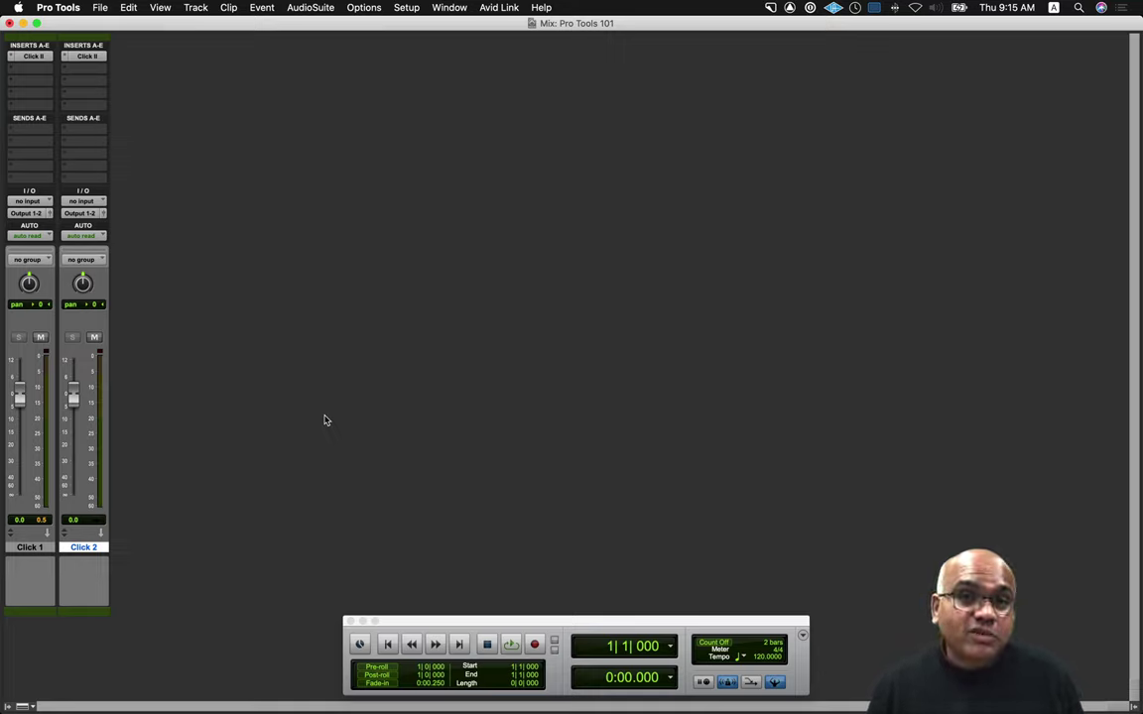
{"action": "key", "text": "super+shift+n"}
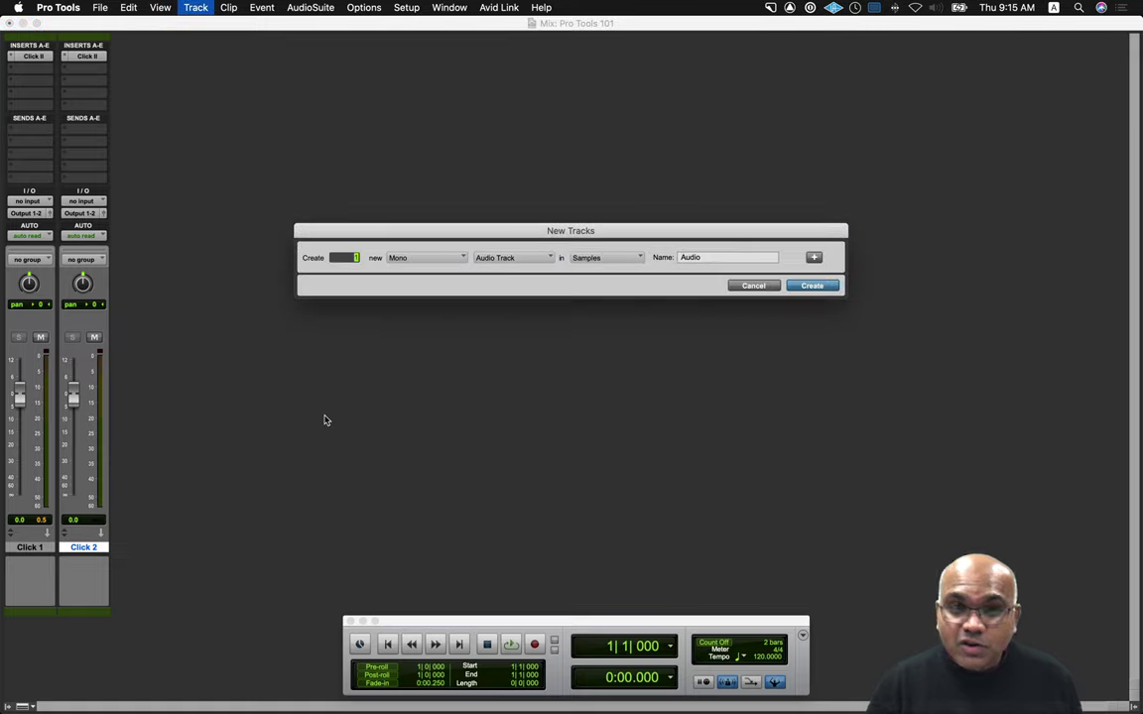
{"action": "key", "text": "super+Down"}
{"action": "key", "text": "Return"}
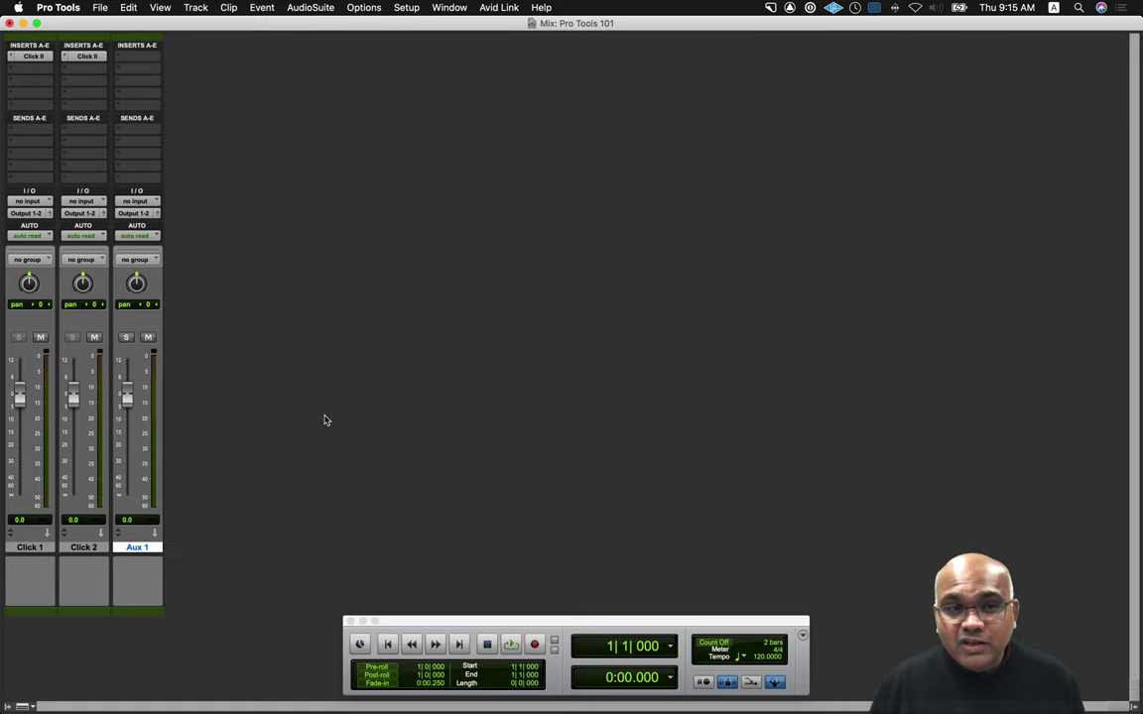
- Insert the Click II (mono) instrument plug-in on the first insert of the Aux 1 track
{"action": "left_click", "coordinate": [148, 63]}
{"action": "mouse_move", "coordinate": [208, 60]}
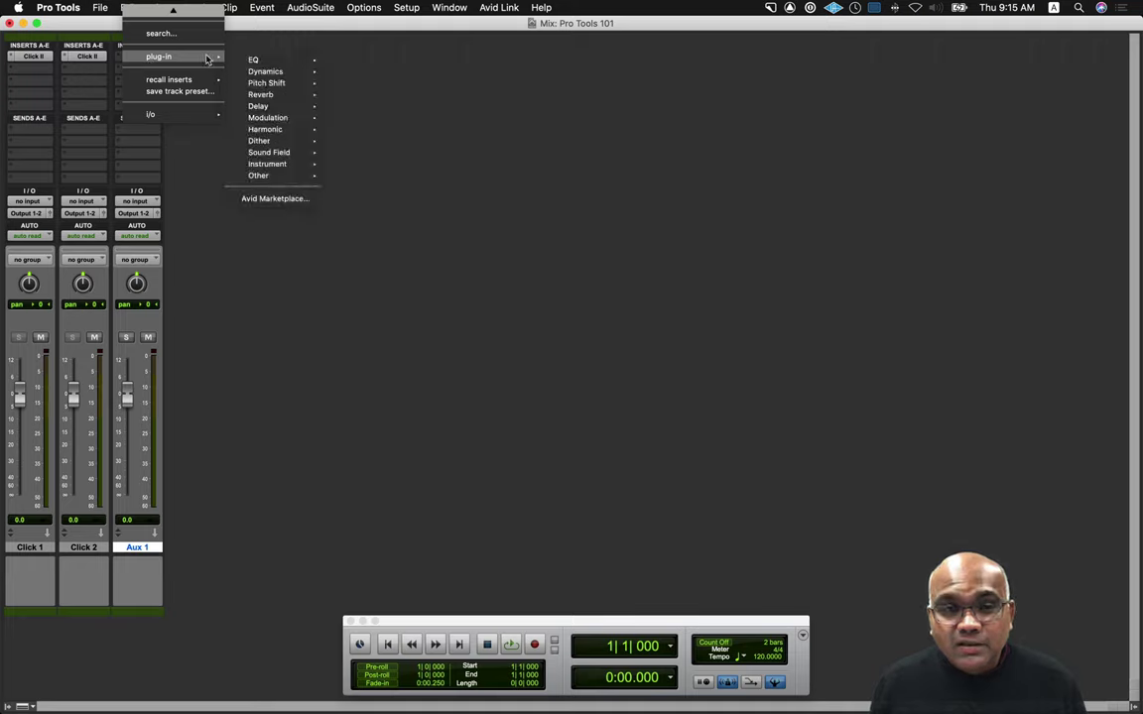
{"action": "mouse_move", "coordinate": [314, 164]}
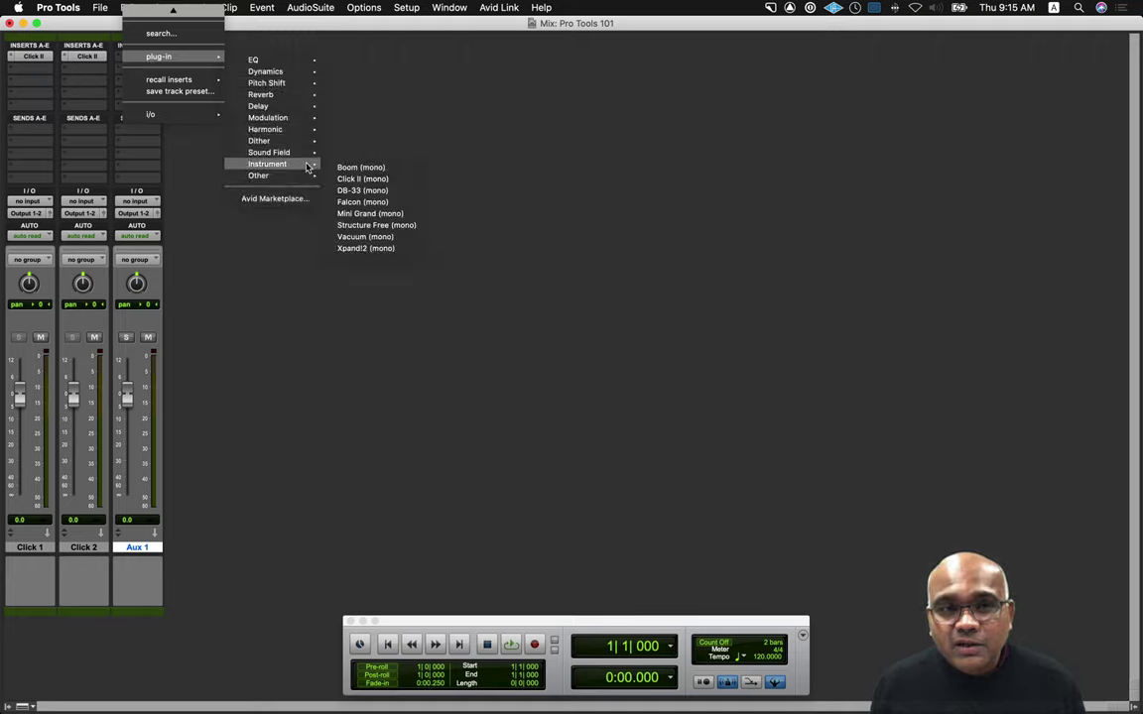
{"action": "left_click", "coordinate": [363, 179]}
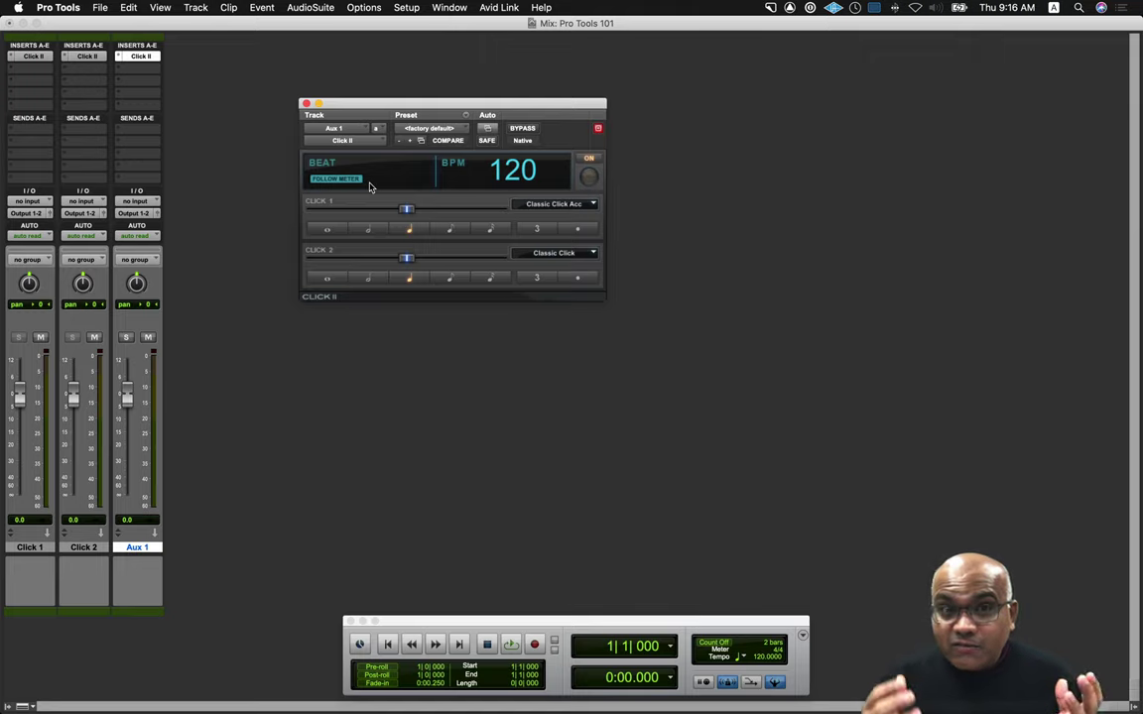
- Switch Follow Meter off and back on in the Click 1 track's Click II, and turn it off for the Click 2 track
{"action": "left_click", "coordinate": [32, 57]}
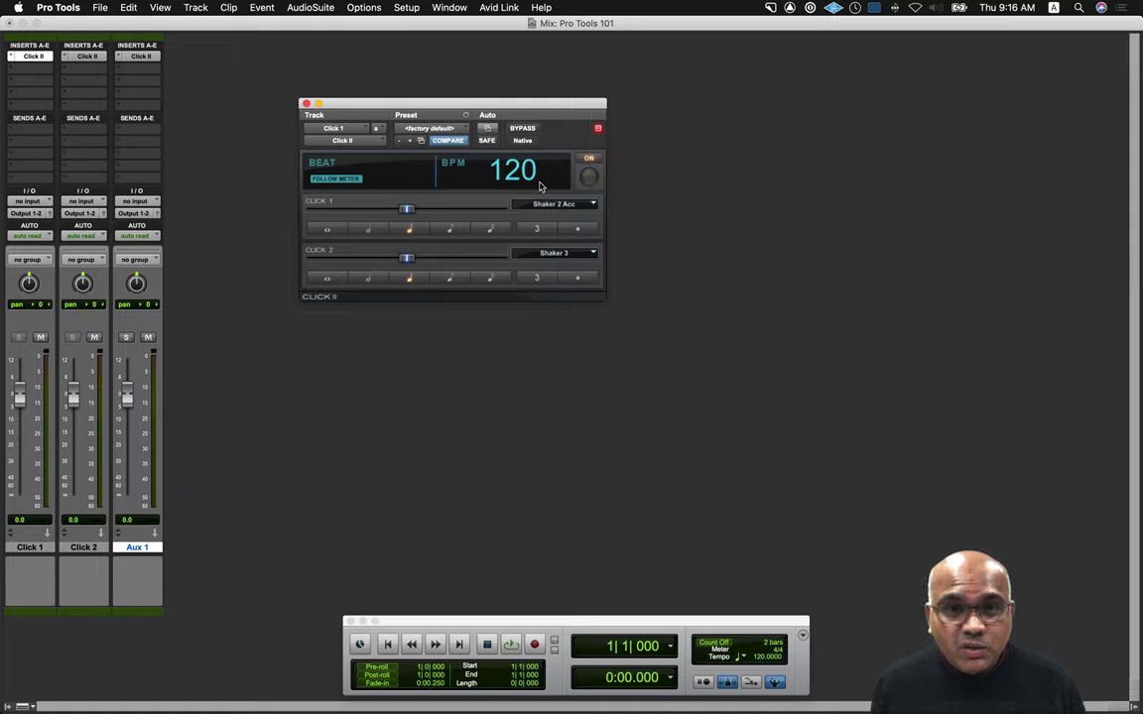
{"action": "left_click", "coordinate": [353, 179]}
{"action": "left_click", "coordinate": [354, 180]}
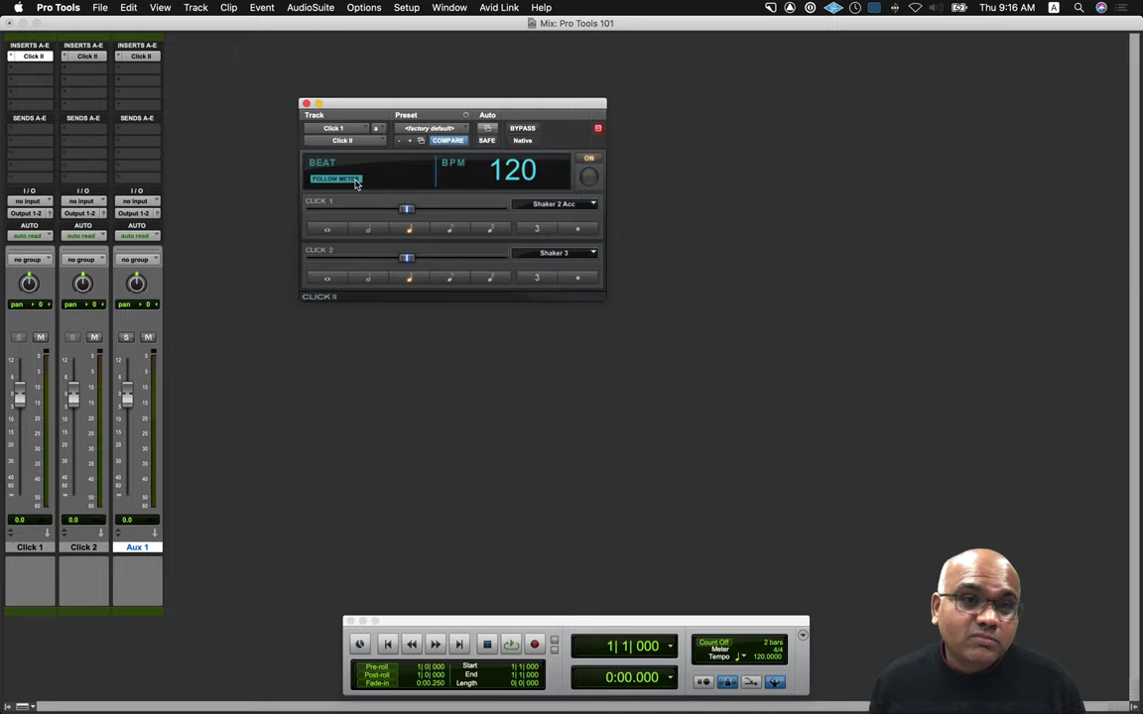
{"action": "left_click", "coordinate": [87, 56]}
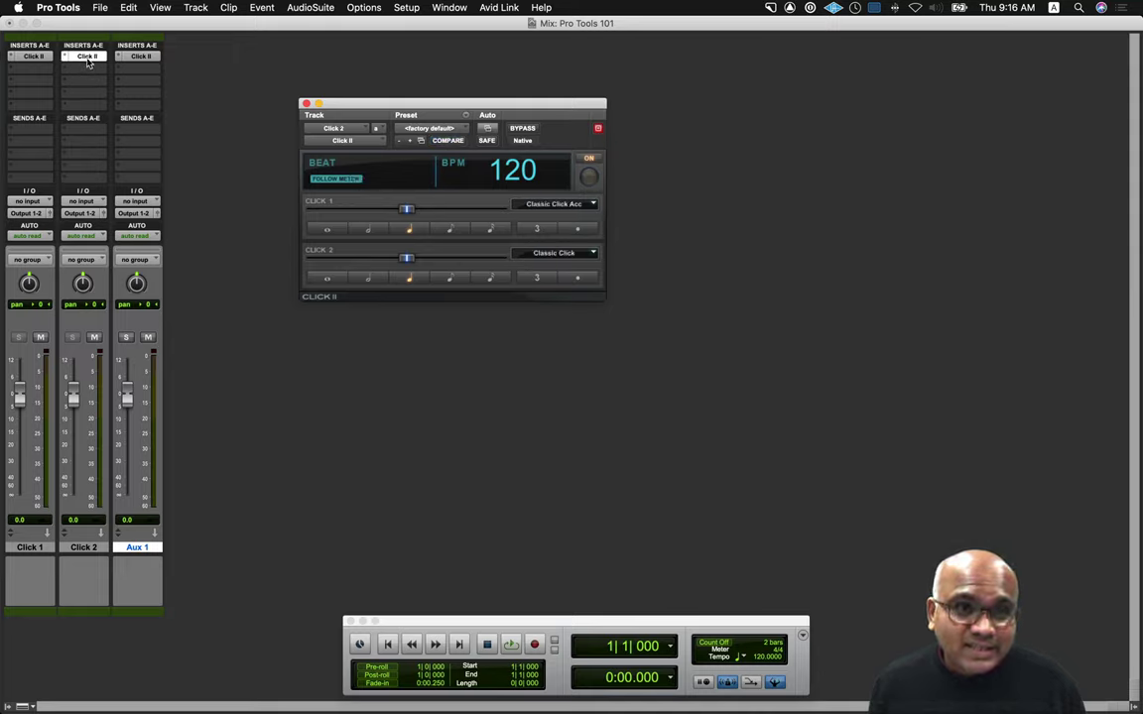
{"action": "left_click", "coordinate": [335, 180]}
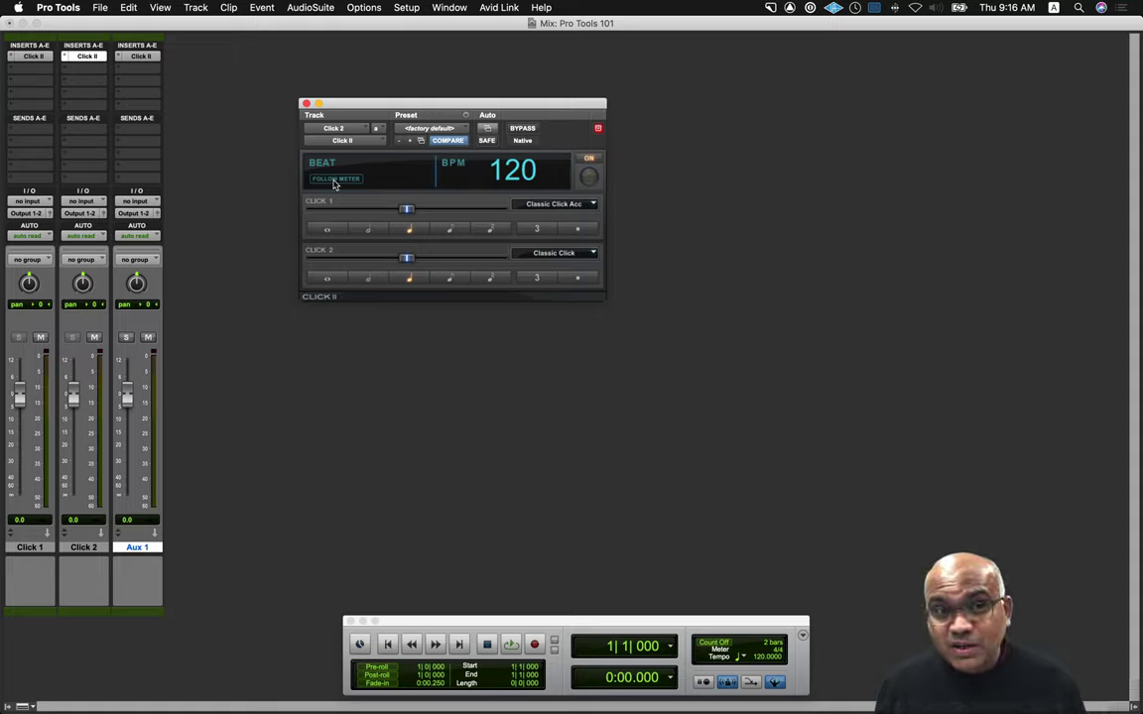
- Lower the Click 2 level to minimum in the Aux 1 track's Click II and close the plug-in window
{"action": "left_click", "coordinate": [141, 56]}
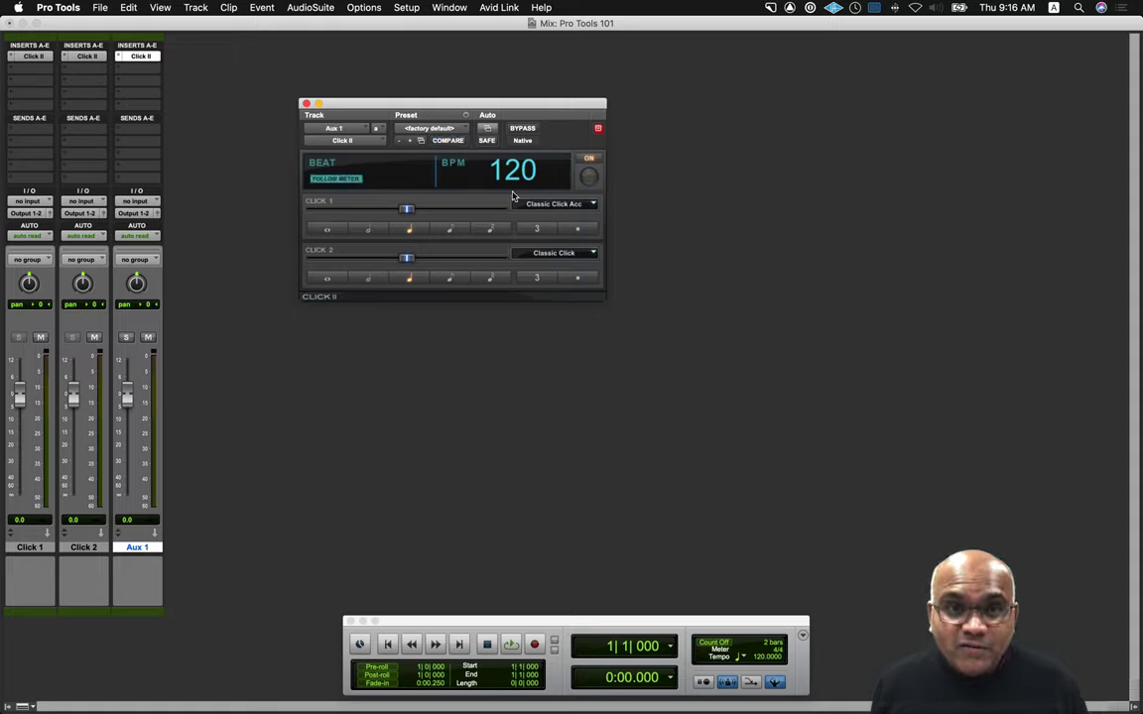
{"action": "left_click_drag", "start_coordinate": [407, 258], "coordinate": [245, 258]}
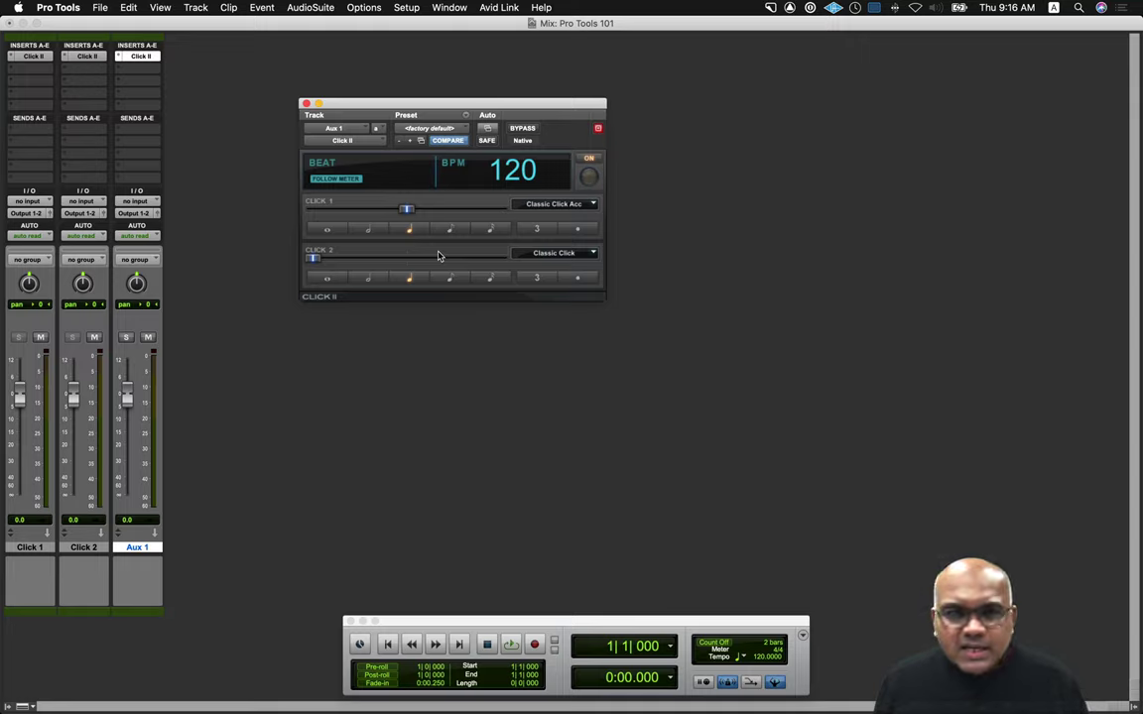
{"action": "left_click", "coordinate": [306, 104]}
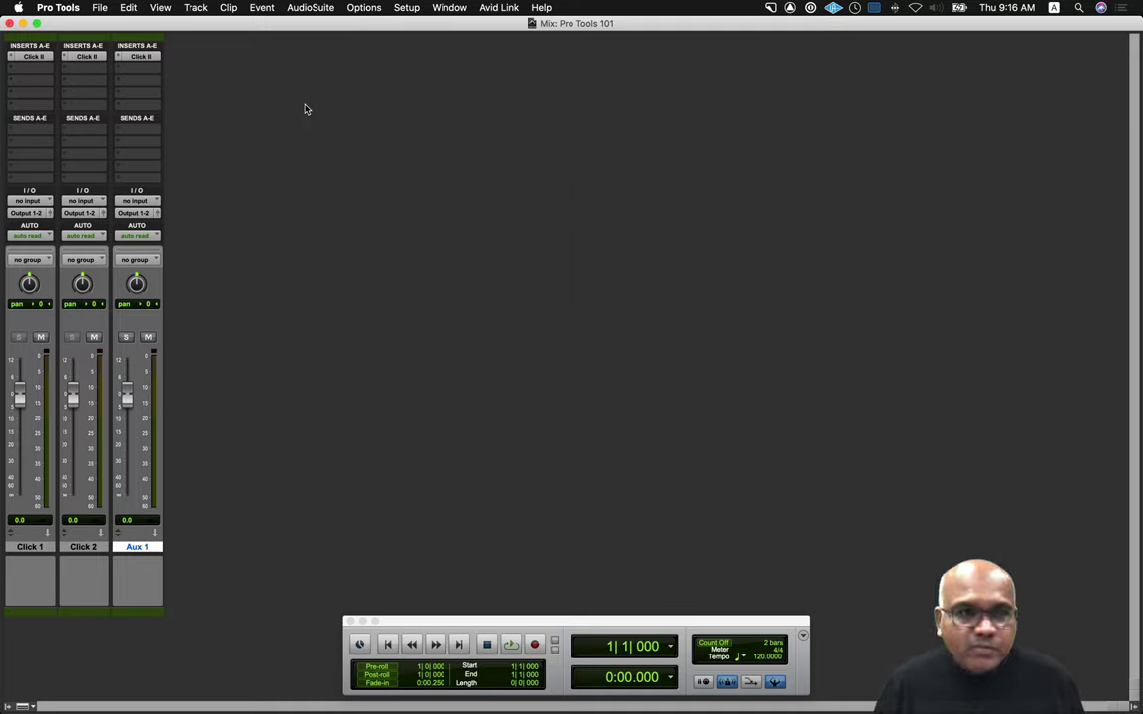
- Delete the Click 2 and Aux 1 tracks together, leaving the Click 1 track in place
{"action": "left_click", "coordinate": [81, 551]}
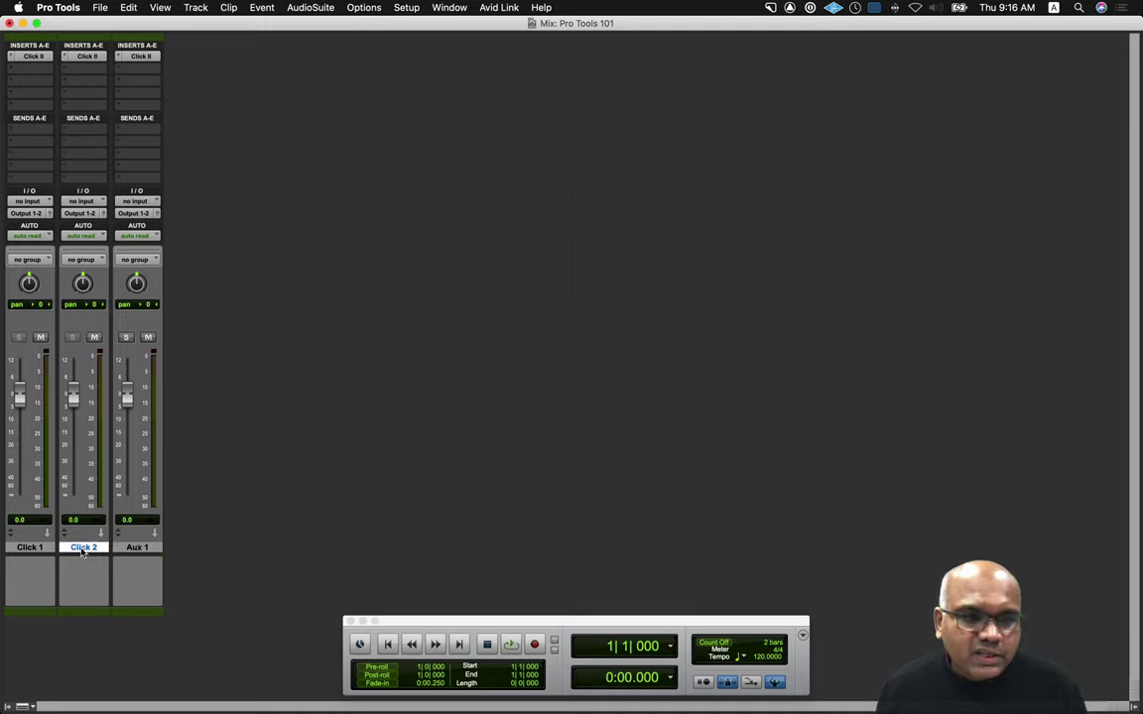
{"action": "right_click", "coordinate": [142, 550]}
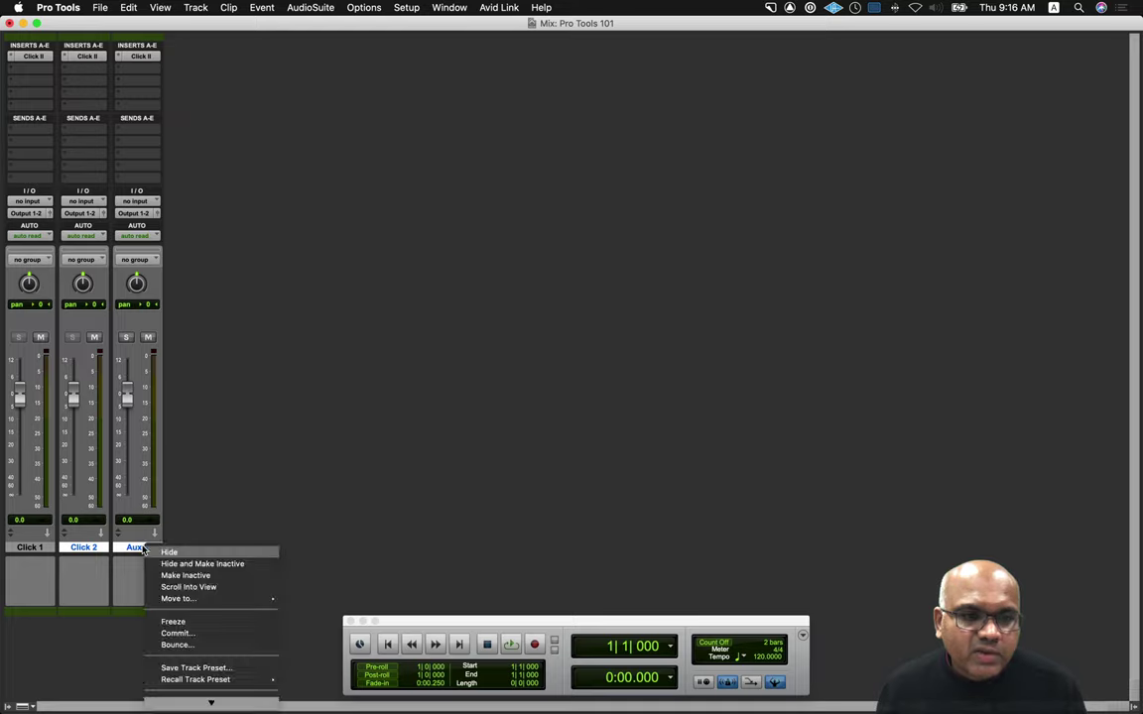
{"action": "left_click", "coordinate": [198, 700]}
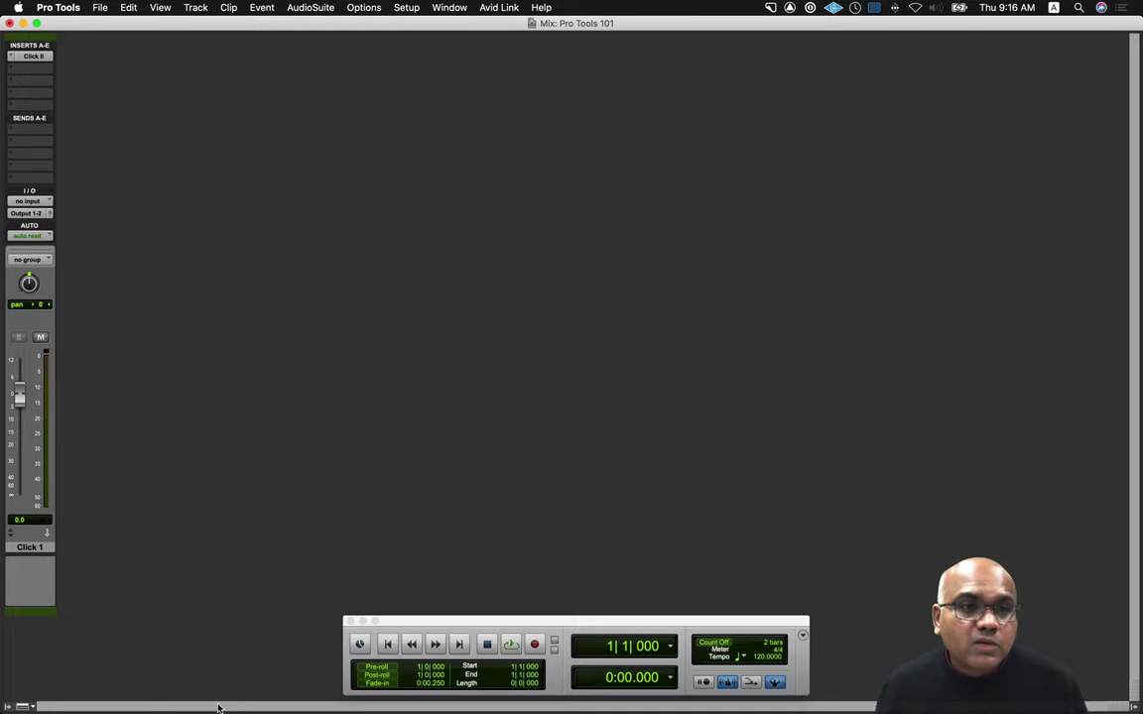
- Open the Click 1 track's Click II plug-in and audition the click for about one bar
{"action": "left_click", "coordinate": [32, 57]}
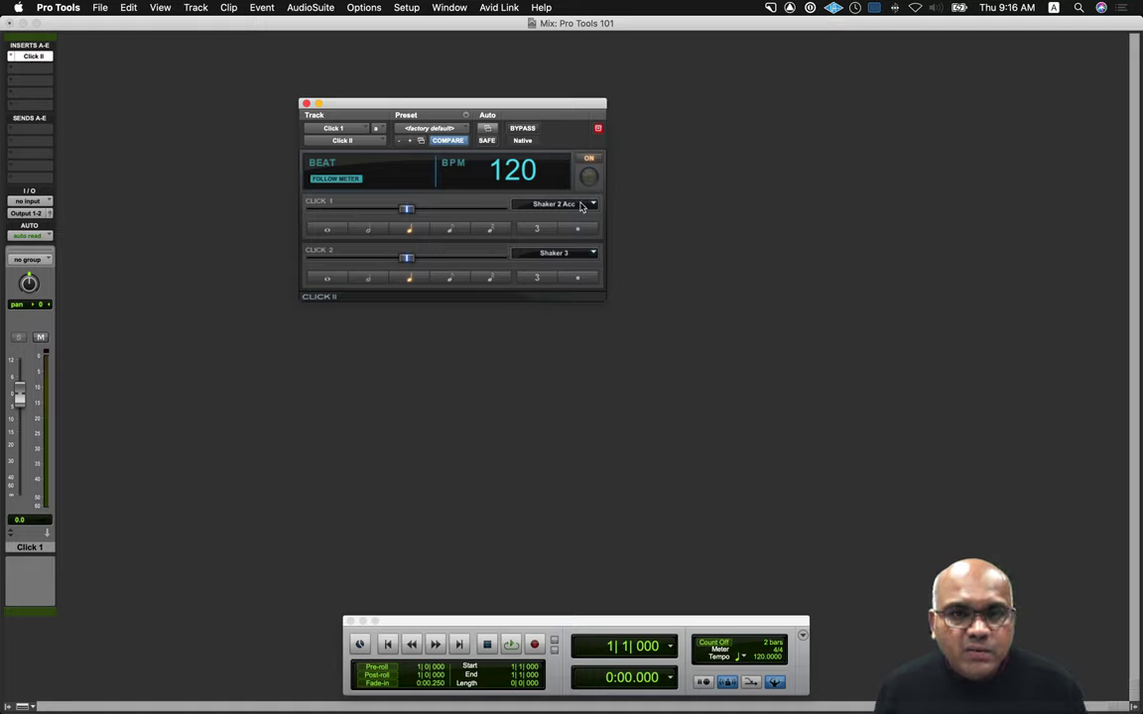
{"action": "key", "text": "space"}
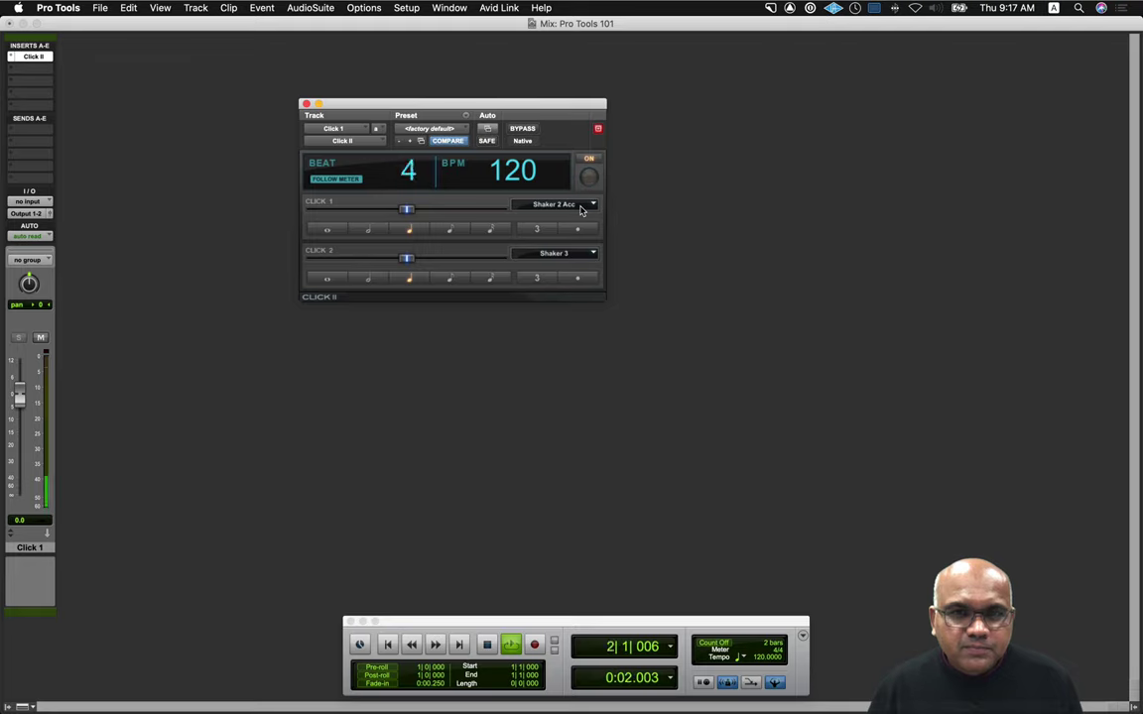
{"action": "key", "text": "space"}
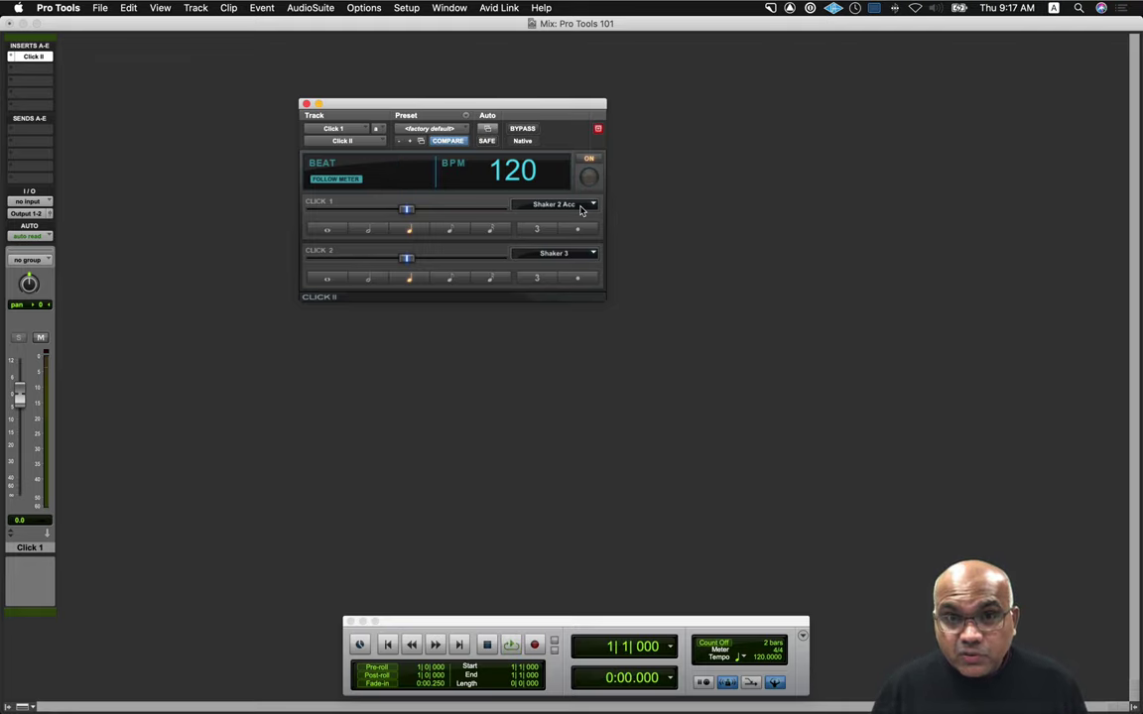
- Switch to the Edit window, close the Click II plug-in, and create one new mono audio track
{"action": "key", "text": "super+equal"}
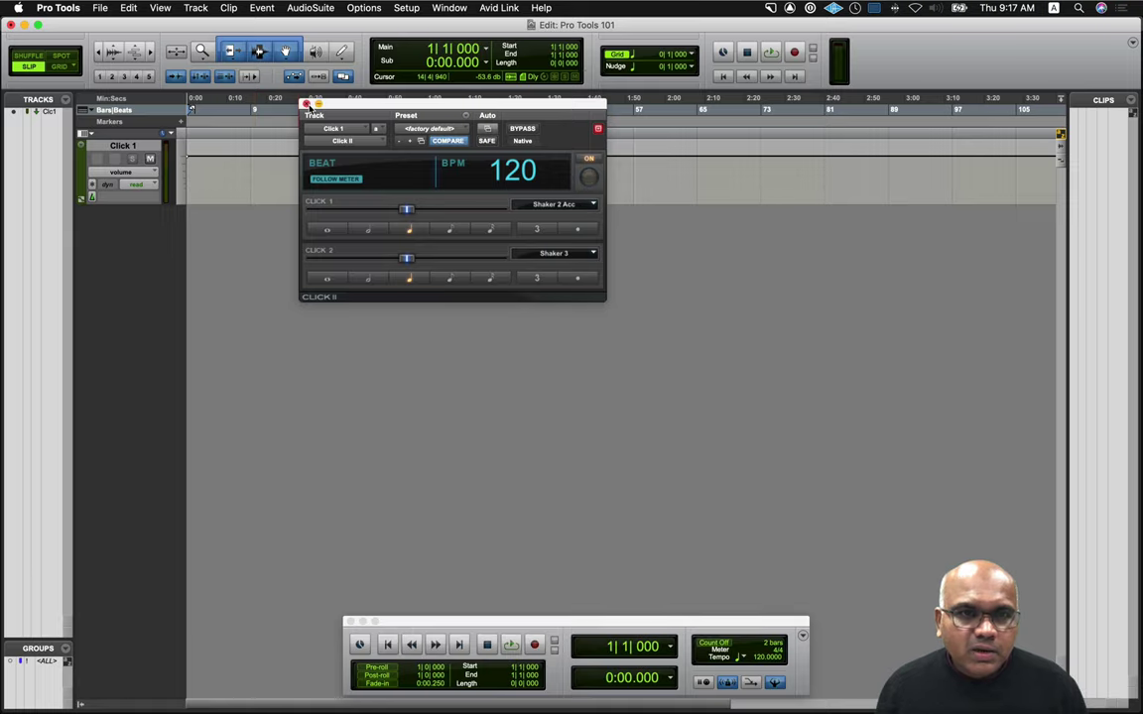
{"action": "left_click", "coordinate": [306, 104]}
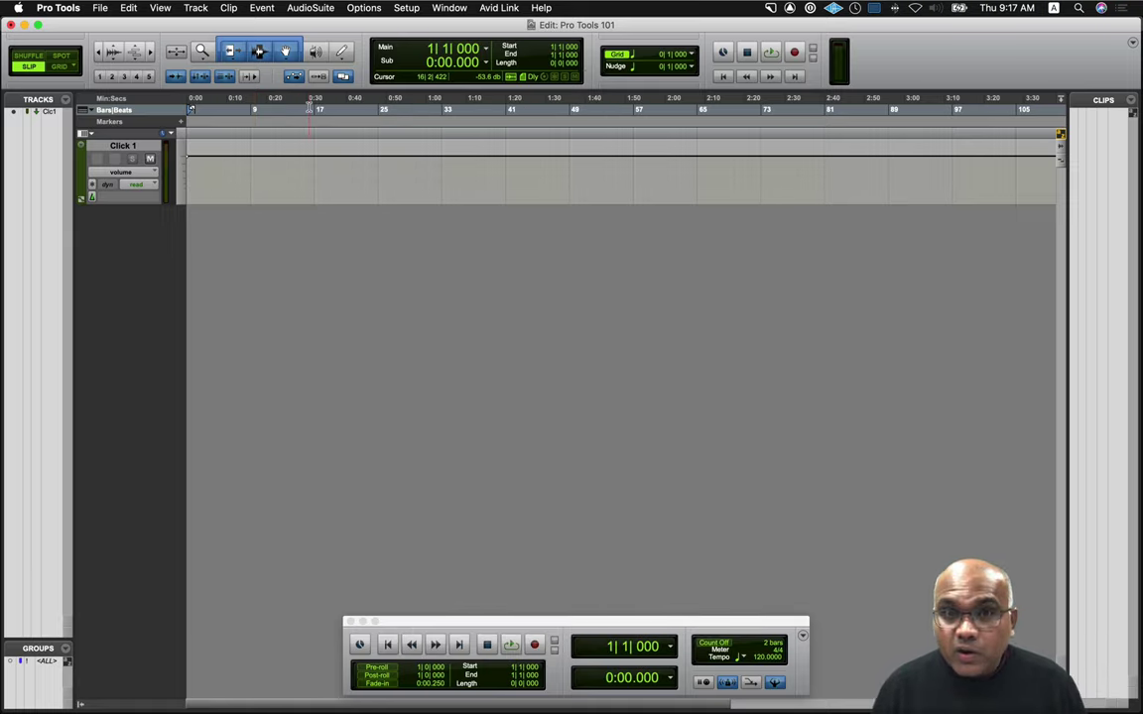
{"action": "key", "text": "super+shift+n"}
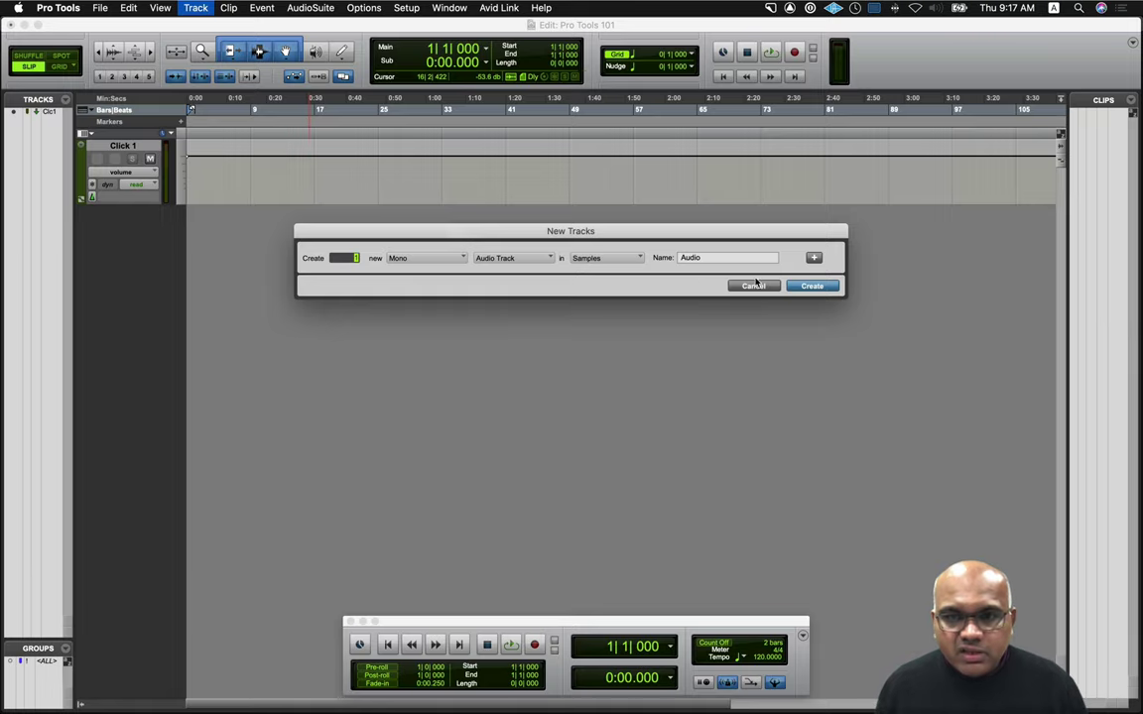
{"action": "left_click", "coordinate": [812, 287]}
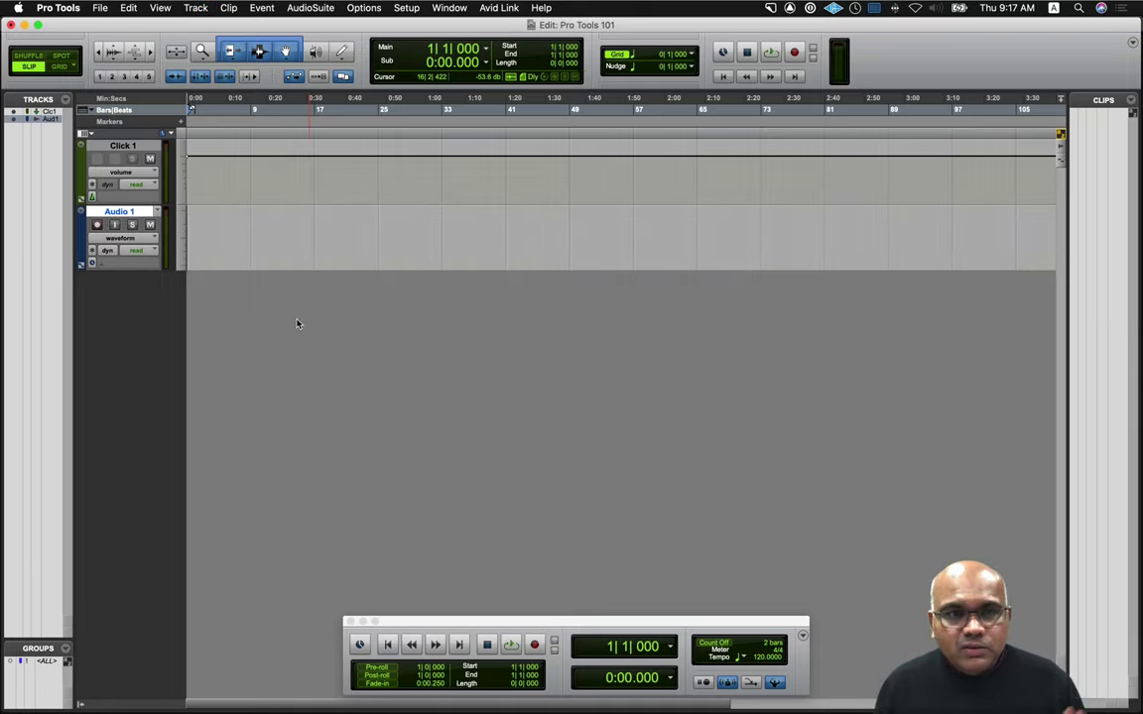
- Mute and record-enable the Audio 1 track, unmute it briefly to monitor its input, and mute it again
{"action": "left_click", "coordinate": [151, 226]}
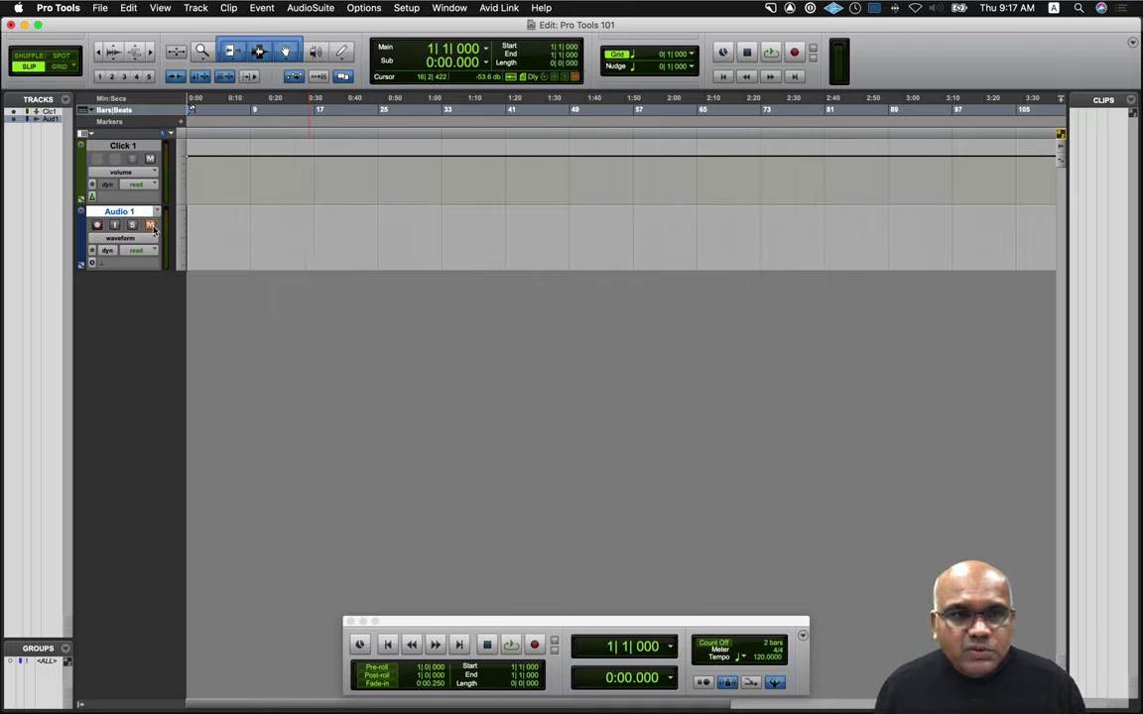
{"action": "left_click", "coordinate": [97, 225]}
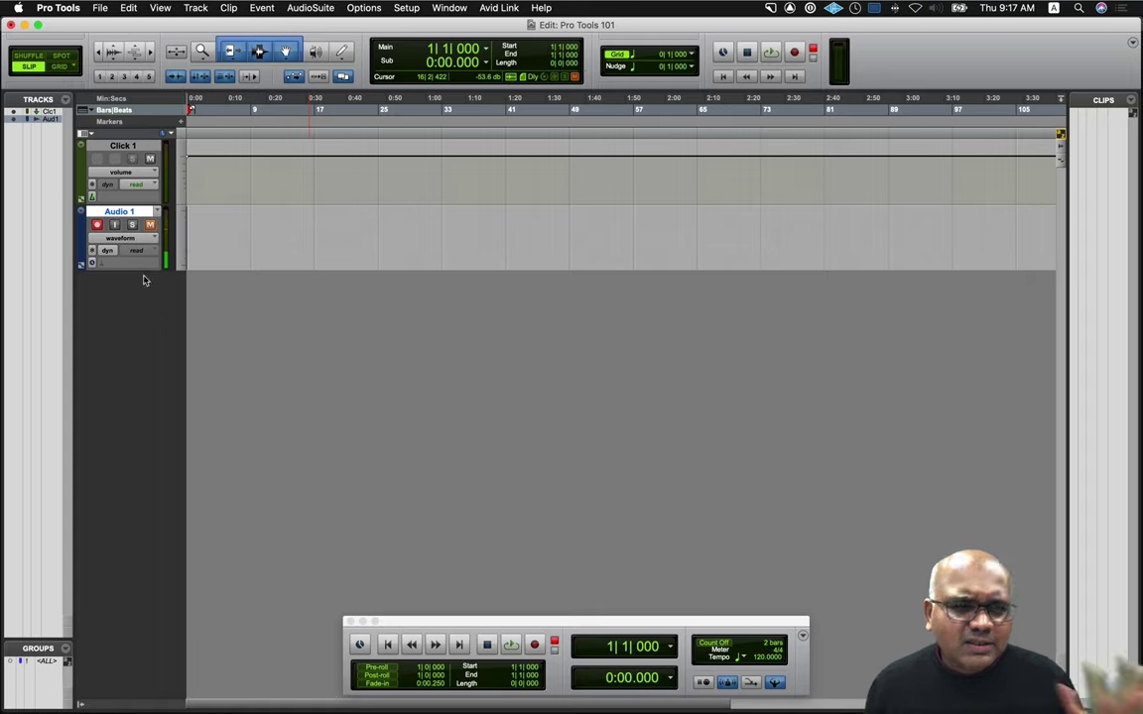
{"action": "left_click", "coordinate": [149, 226]}
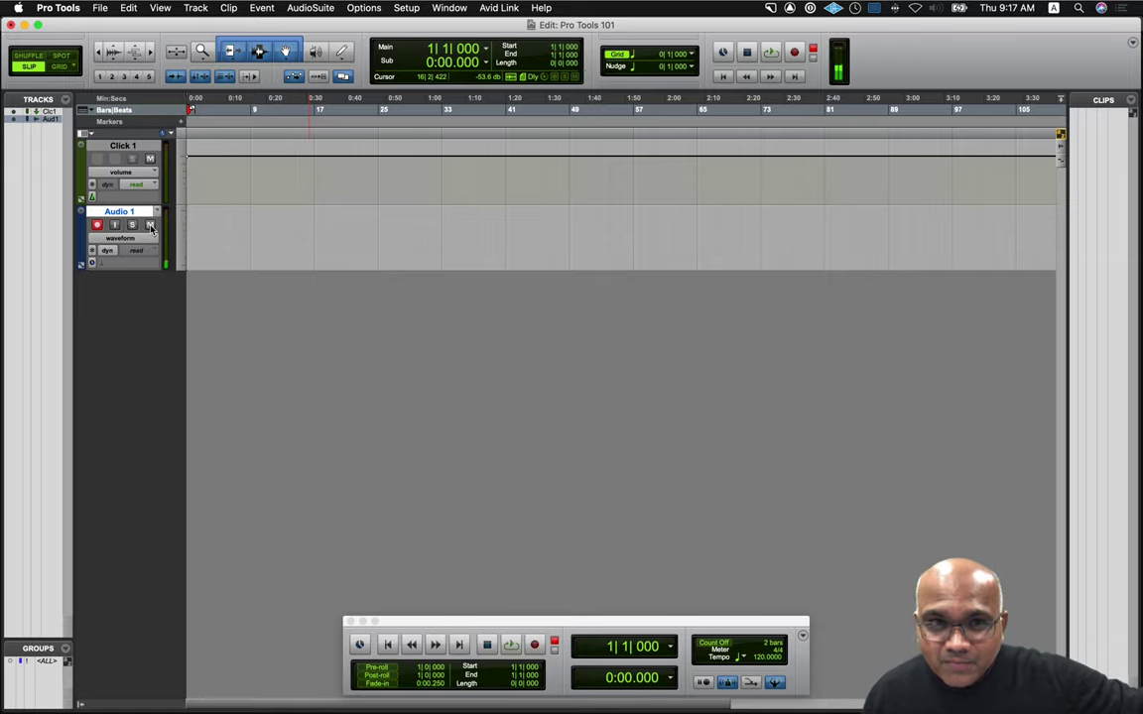
{"action": "left_click", "coordinate": [150, 225]}
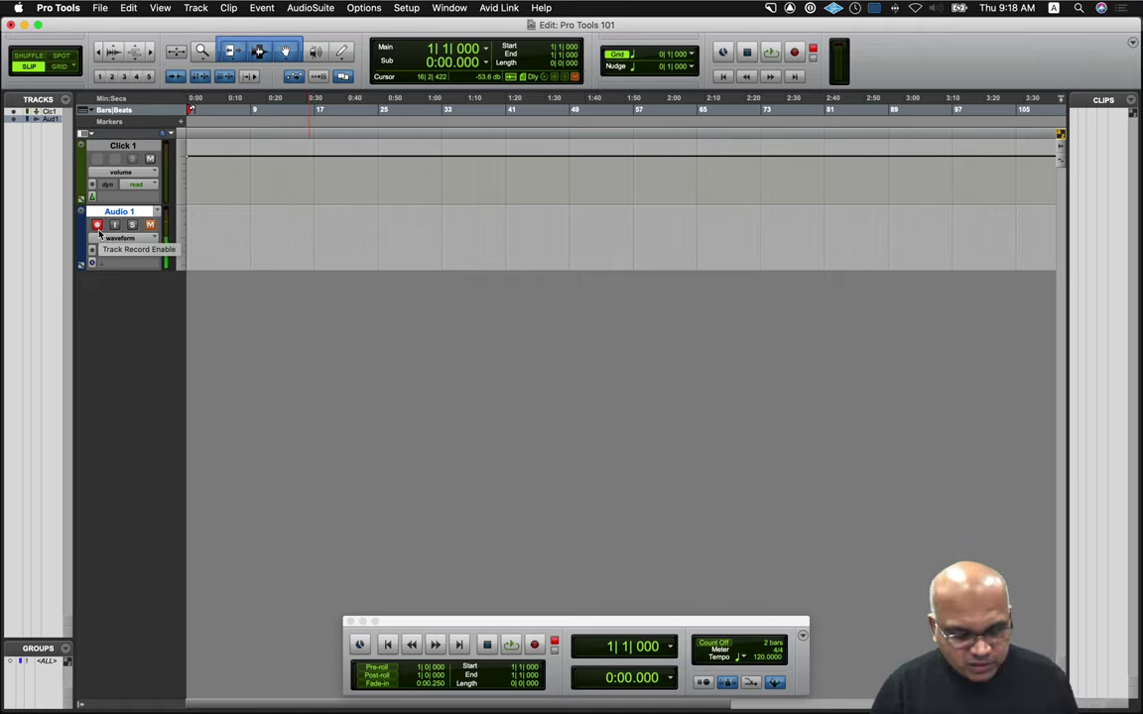
- Create five more audio tracks below Audio 1 and delete them again
{"action": "key", "text": "shift+super+n"}
{"action": "key", "text": "Return"}
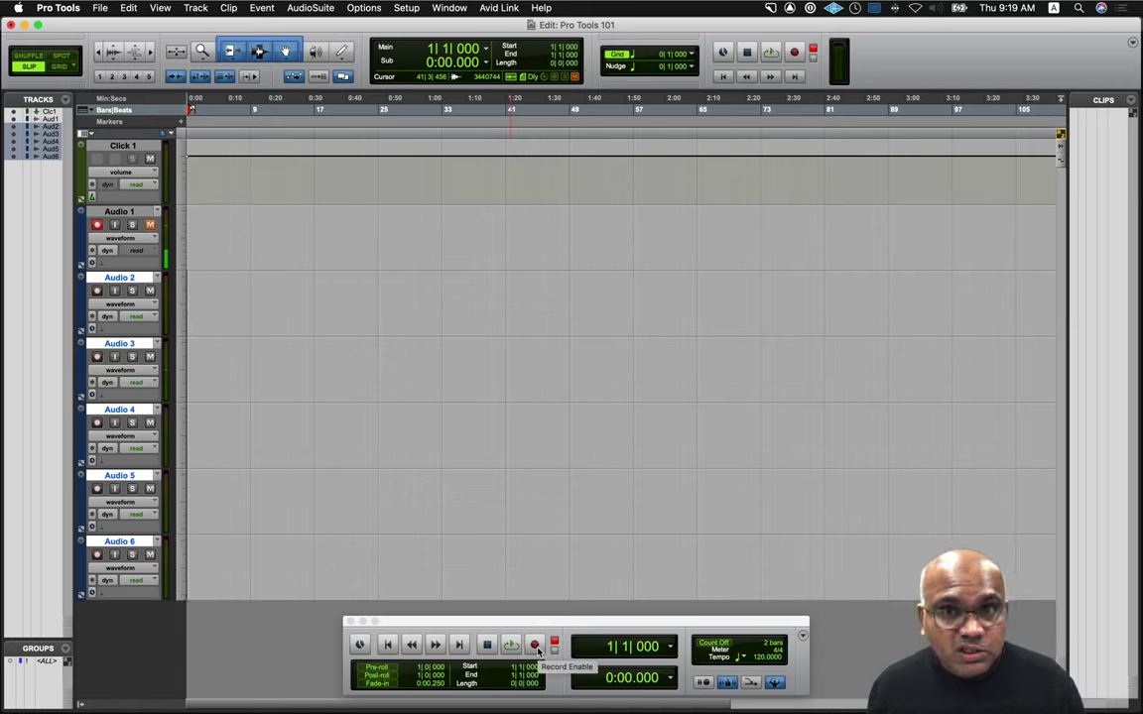
{"action": "right_click", "coordinate": [138, 278]}
{"action": "left_click", "coordinate": [166, 490]}
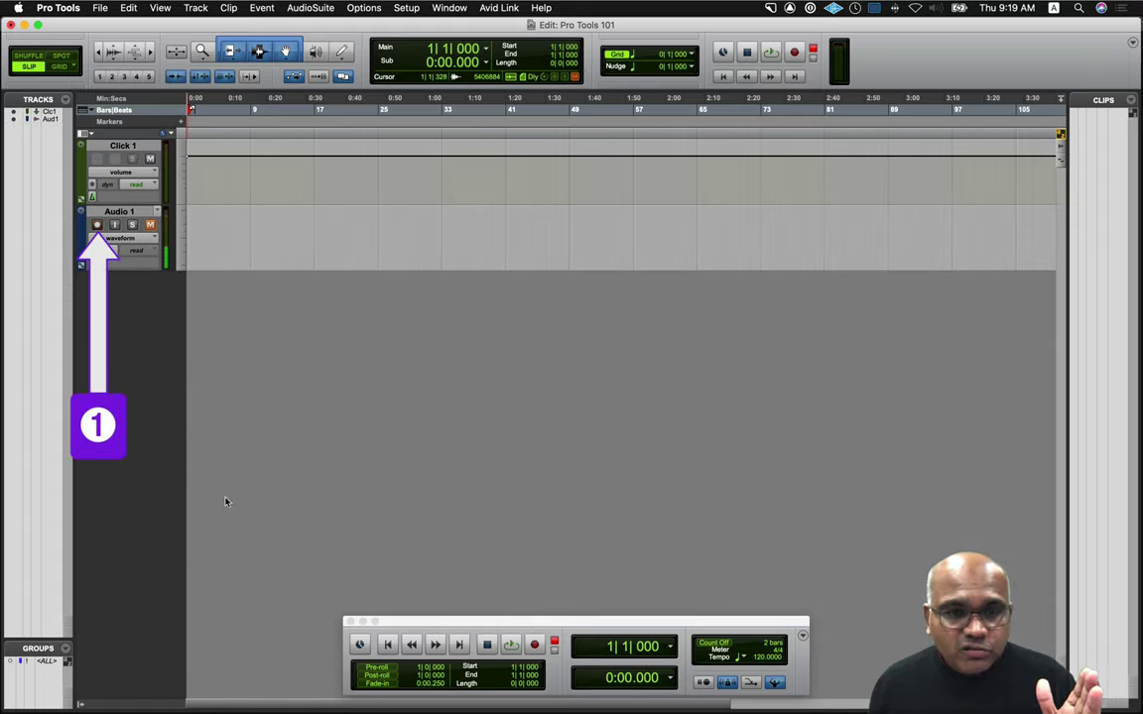
- Record a first take of about 10 seconds on Audio 1 from the session start
{"action": "left_click", "coordinate": [533, 645]}
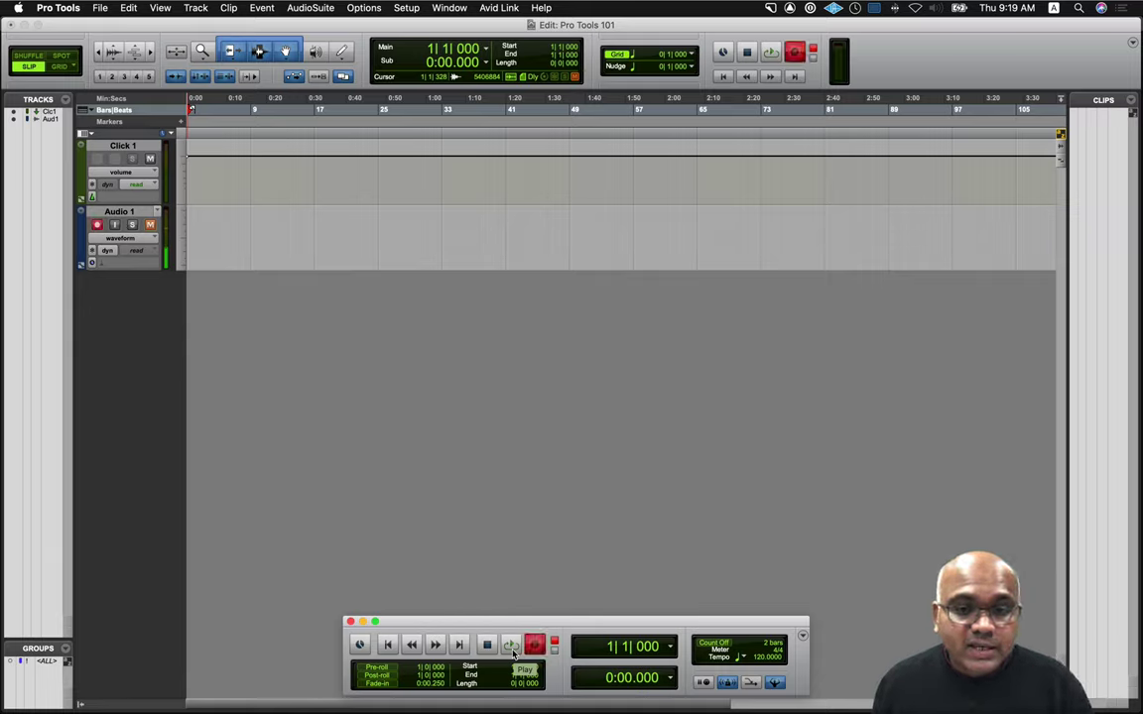
{"action": "left_click", "coordinate": [510, 646]}
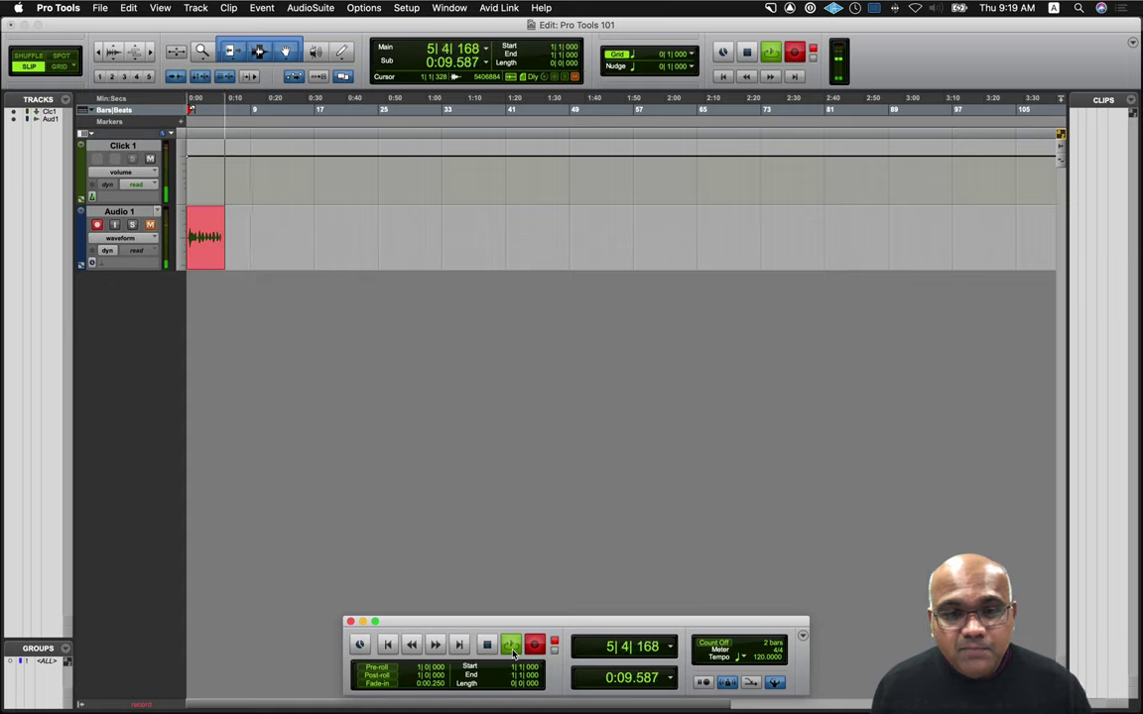
{"action": "left_click", "coordinate": [487, 647]}
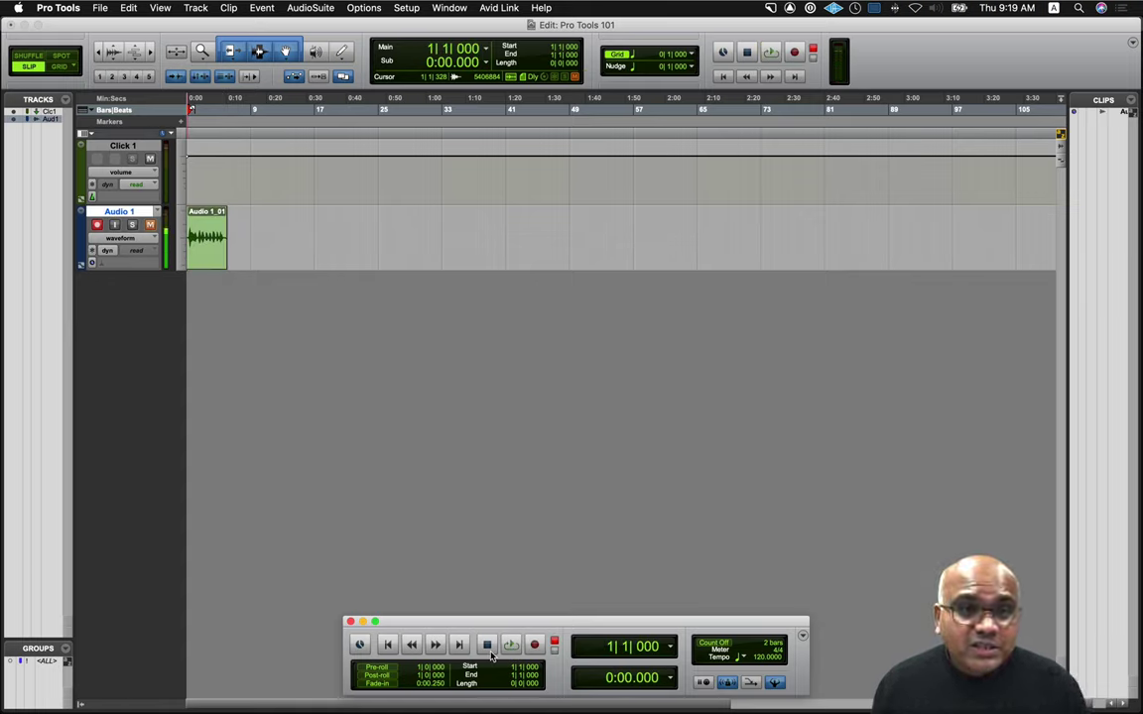
- Record a second take of about 5 seconds on Audio 1 starting at 6|4|858
{"action": "left_click", "coordinate": [236, 238]}
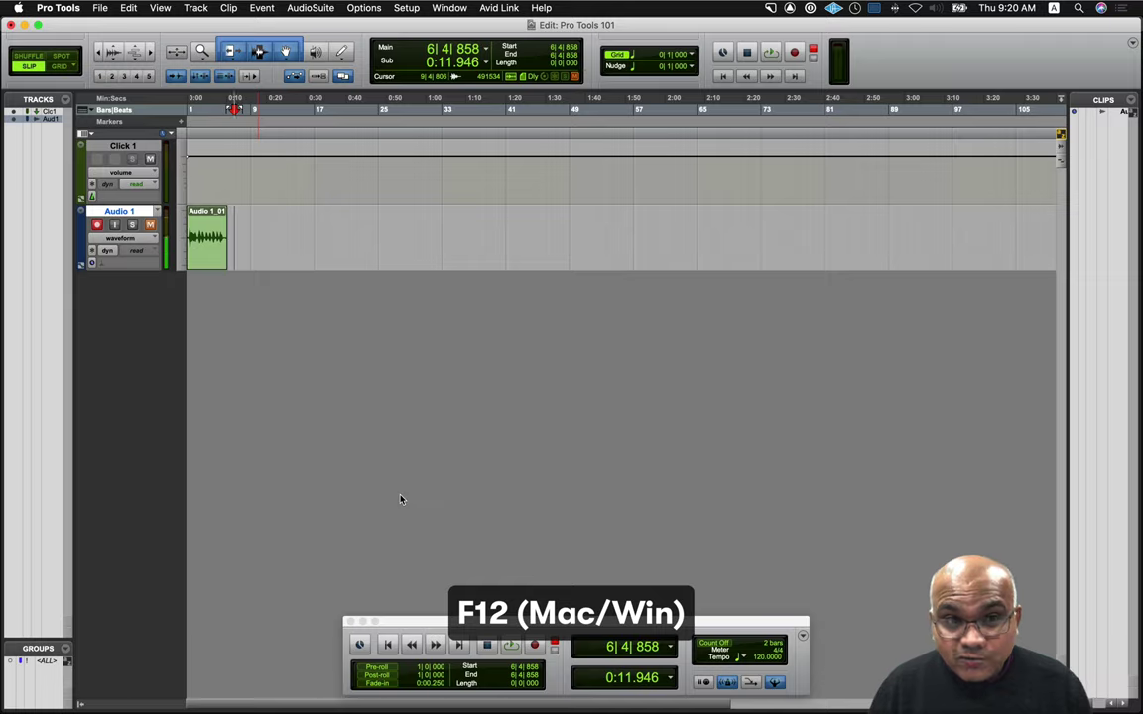
{"action": "key", "text": "F12"}
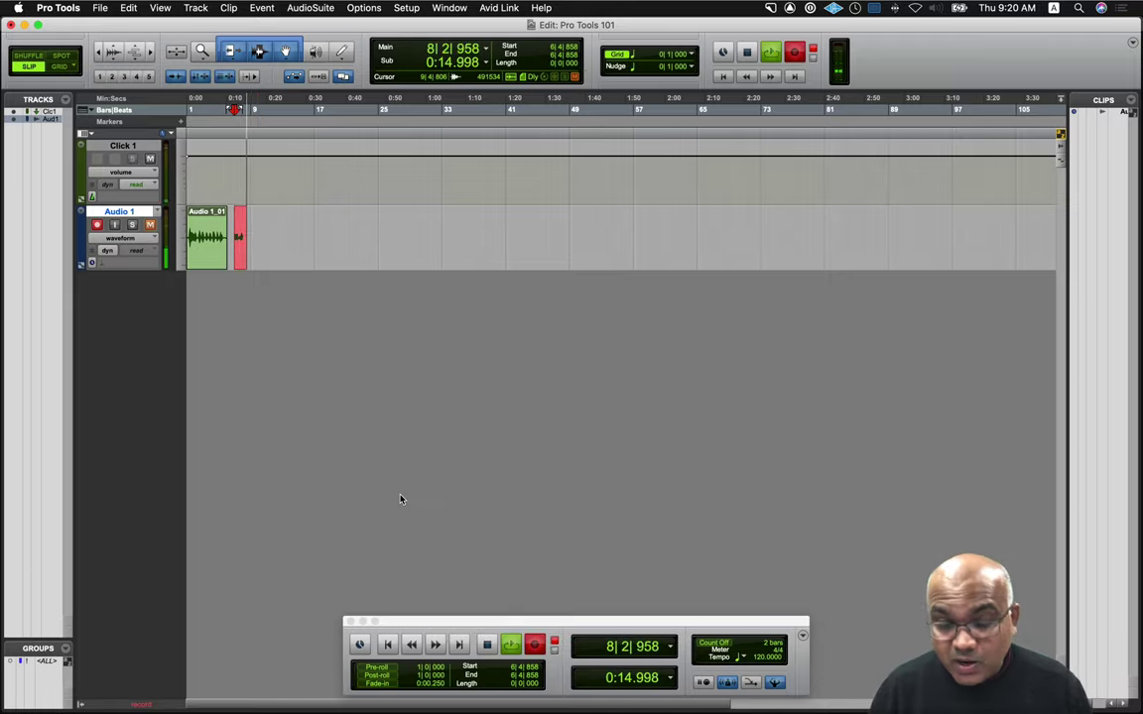
{"action": "key", "text": "space"}
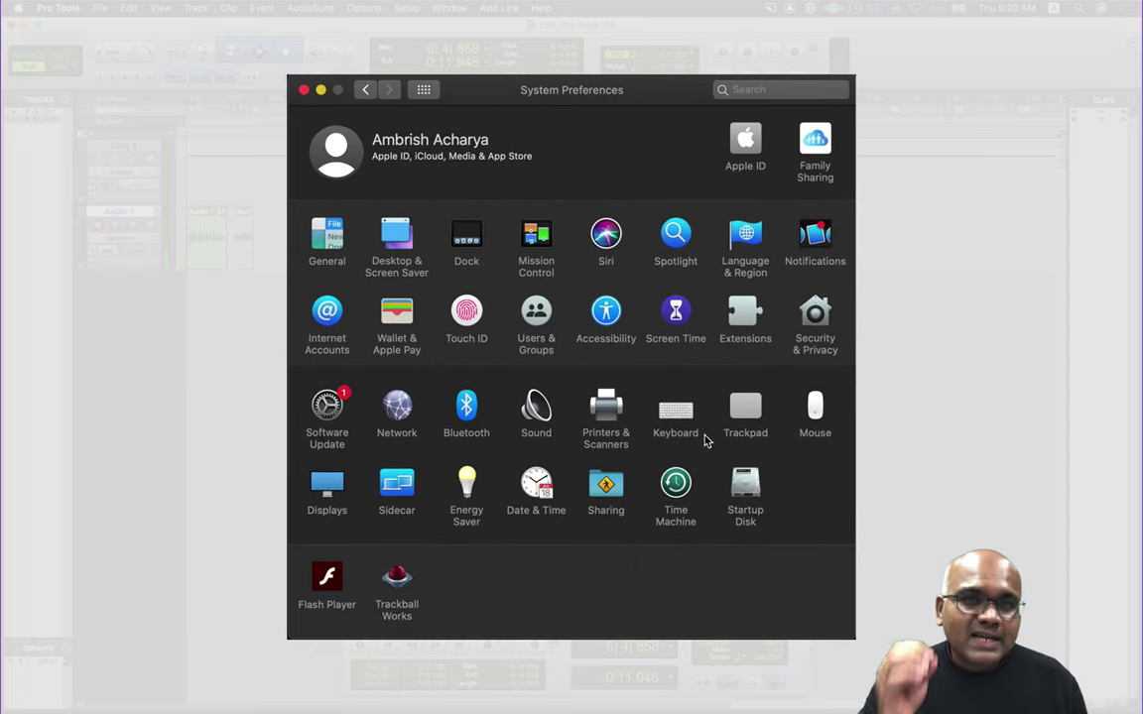
- In the macOS Keyboard preferences, enable using F1, F2, etc. as standard function keys on external keyboards
{"action": "left_click", "coordinate": [663, 408]}
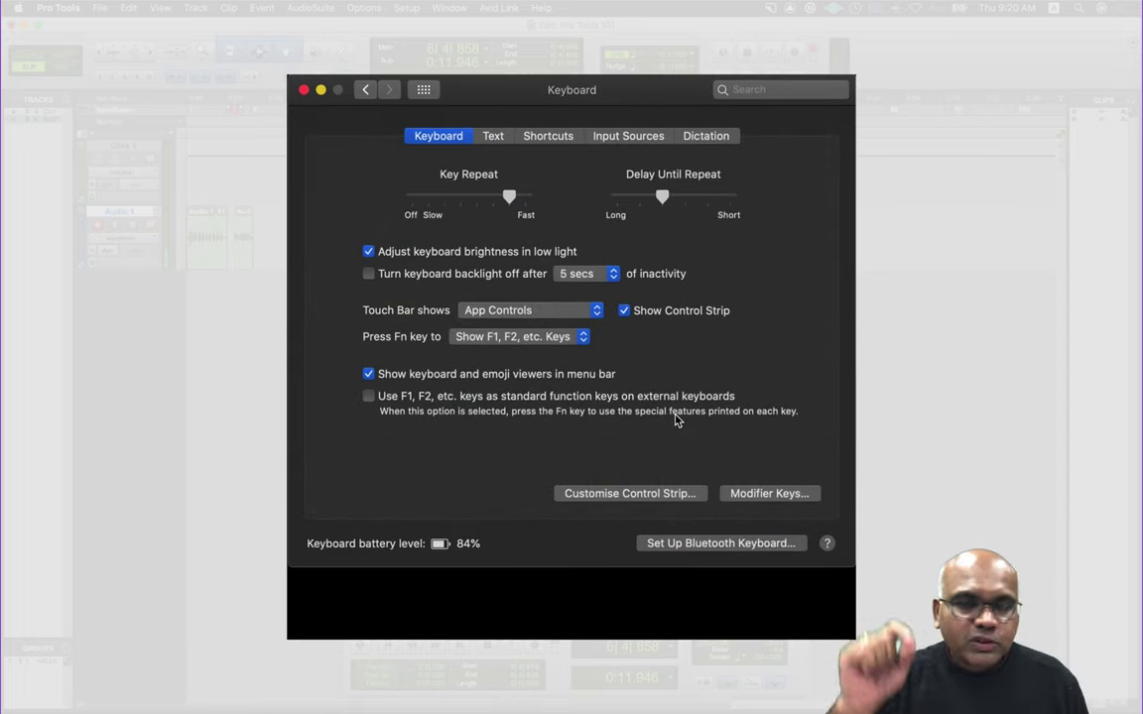
{"action": "left_click", "coordinate": [368, 398]}
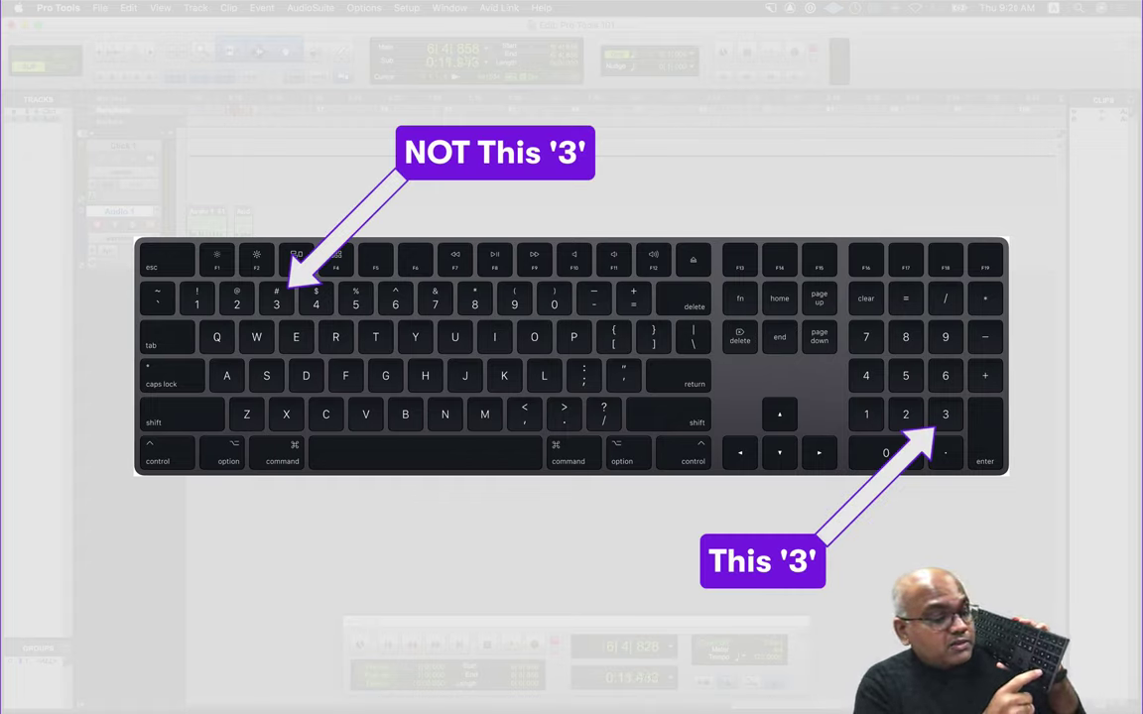
- Record two more takes on Audio 1, starting at 10|1|829 and 14|1|215, and turn off the track's record enable
{"action": "key", "text": "KP_3"}
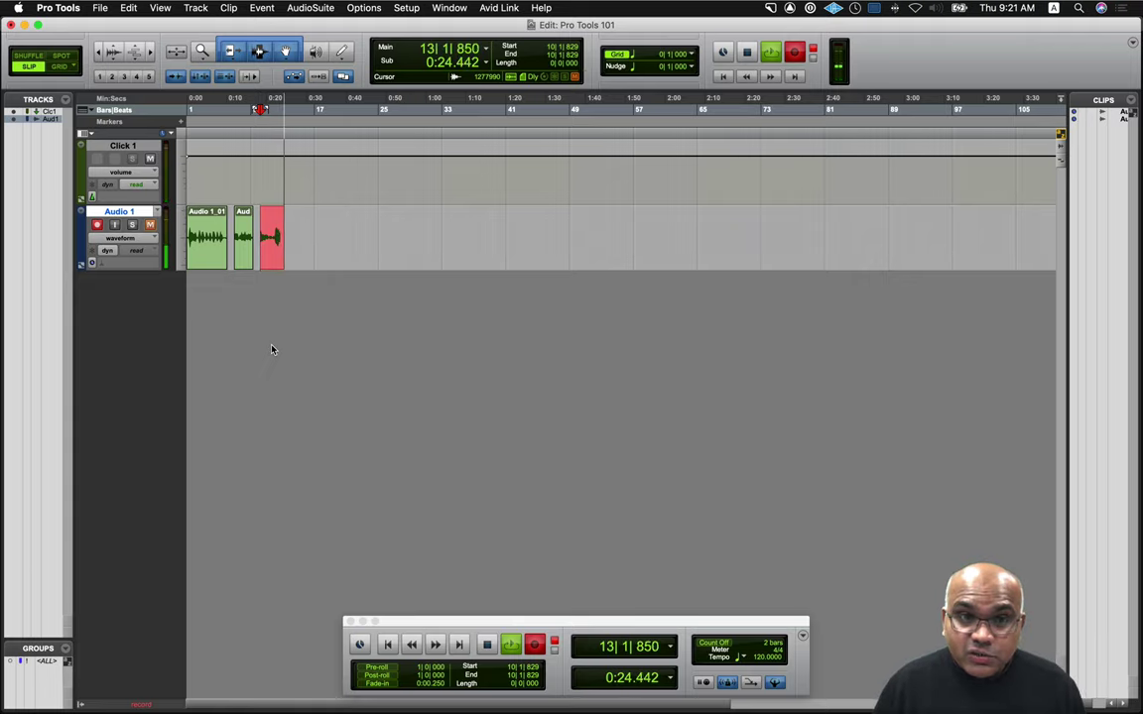
{"action": "key", "text": "space"}
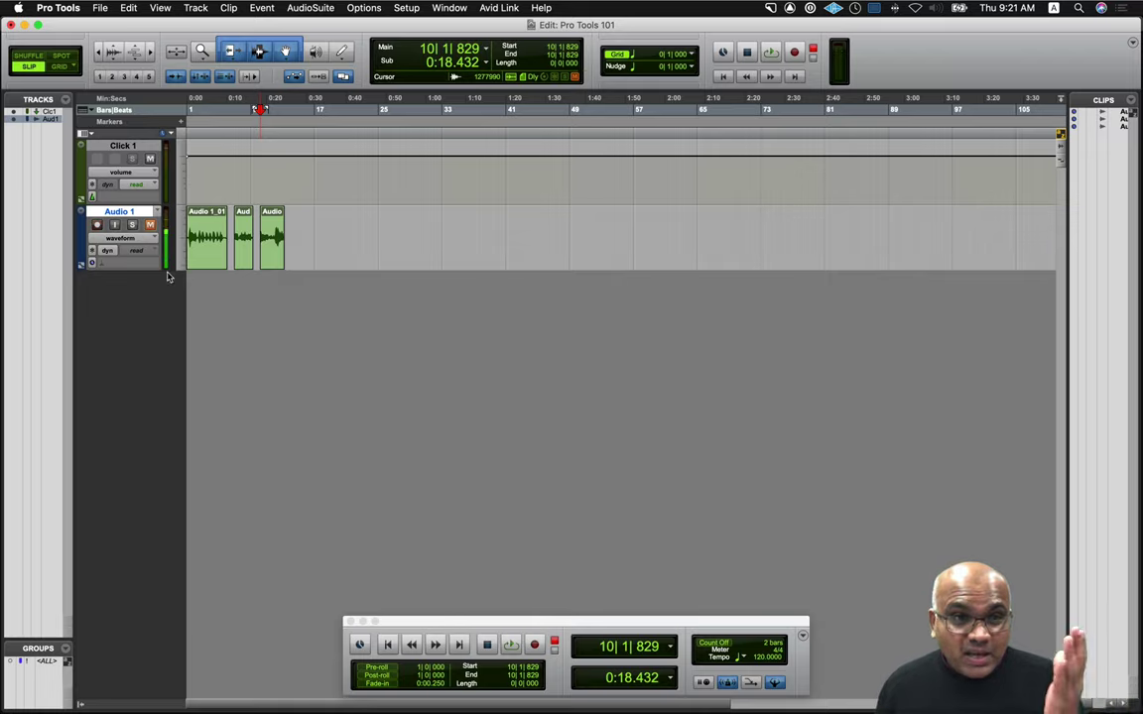
{"action": "left_click", "coordinate": [534, 645]}
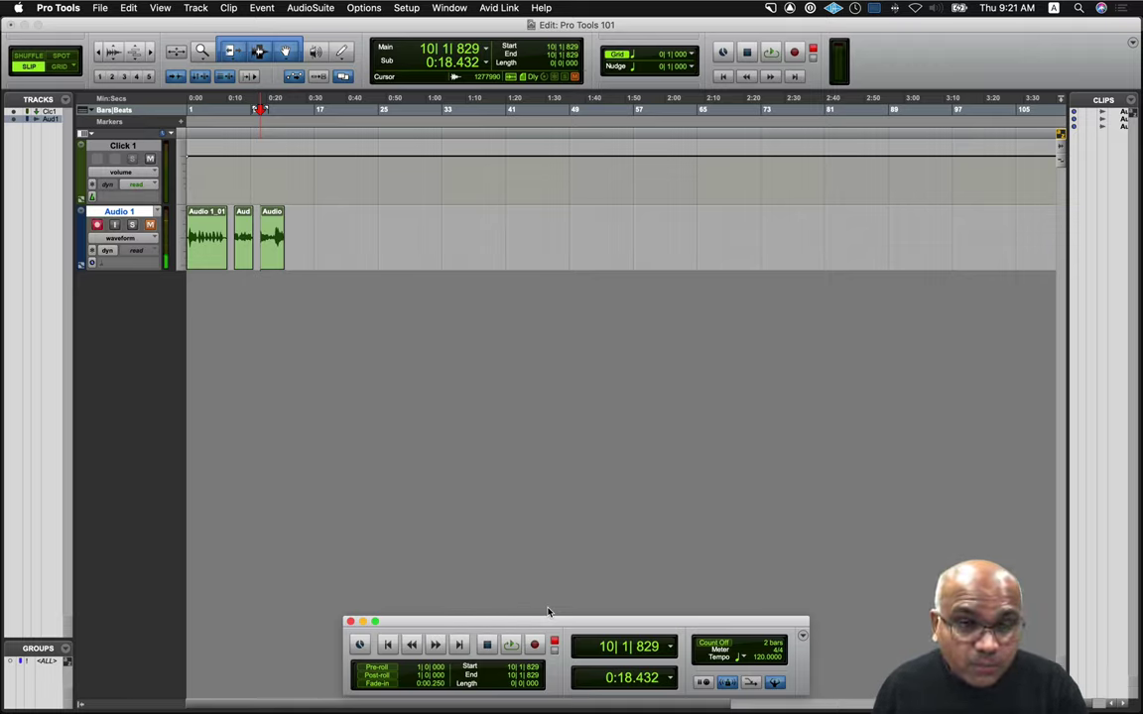
{"action": "left_click", "coordinate": [290, 212]}
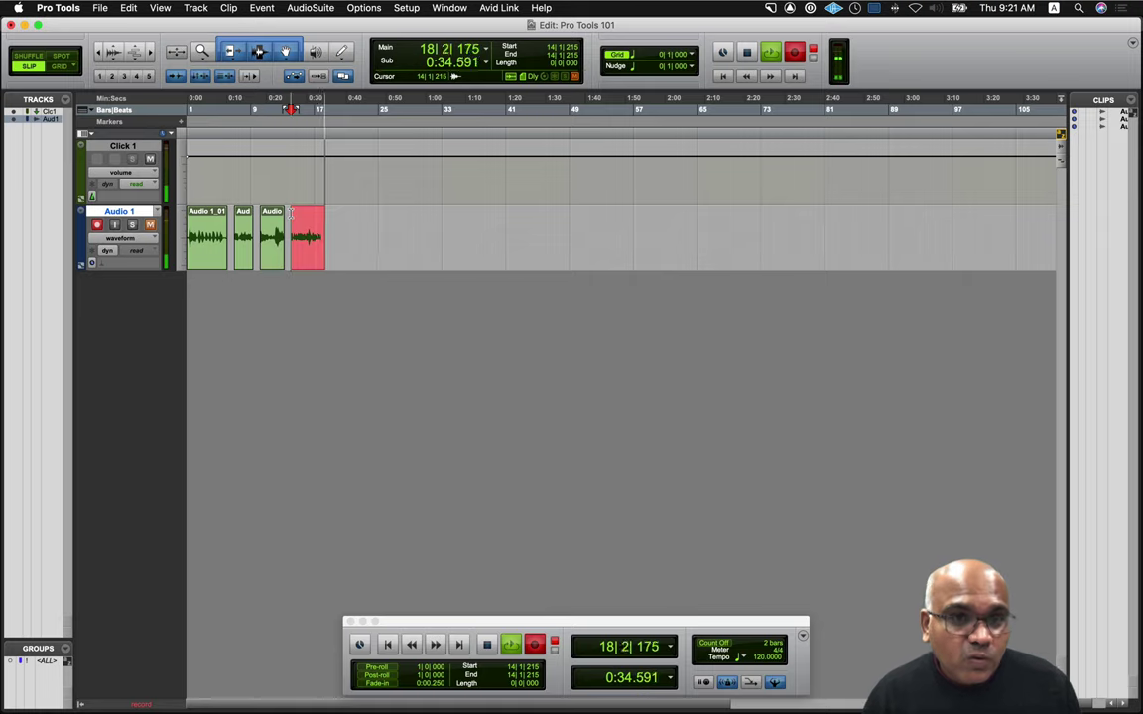
{"action": "key", "text": "space"}
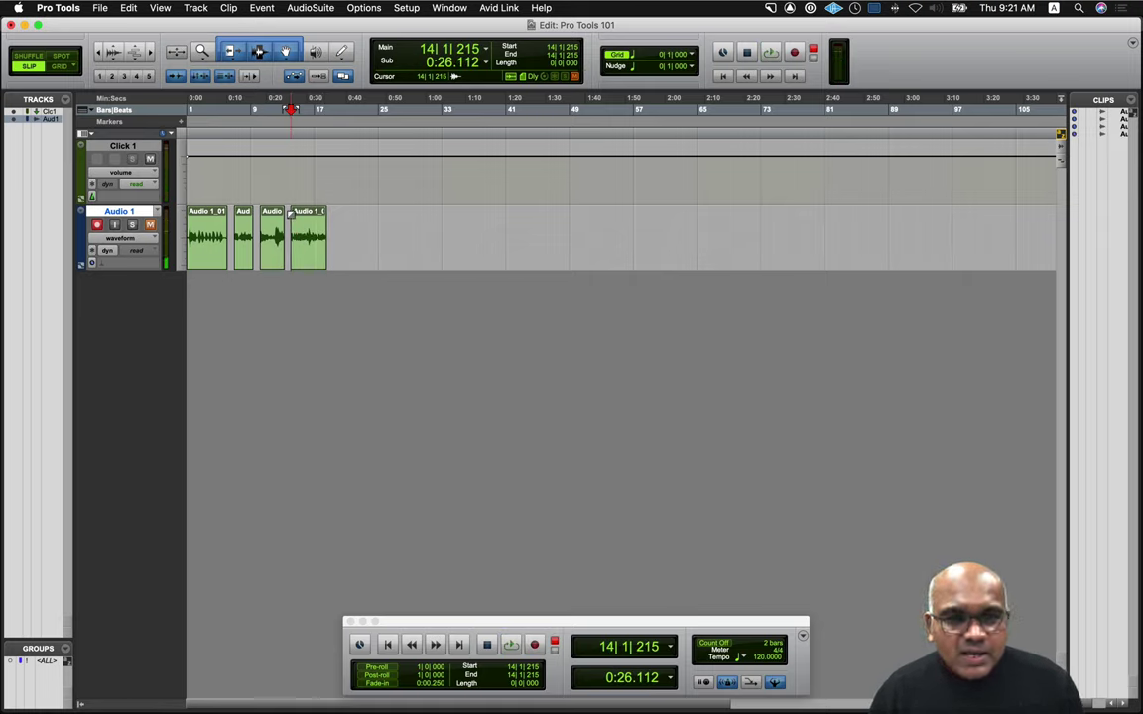
{"action": "left_click", "coordinate": [98, 226]}
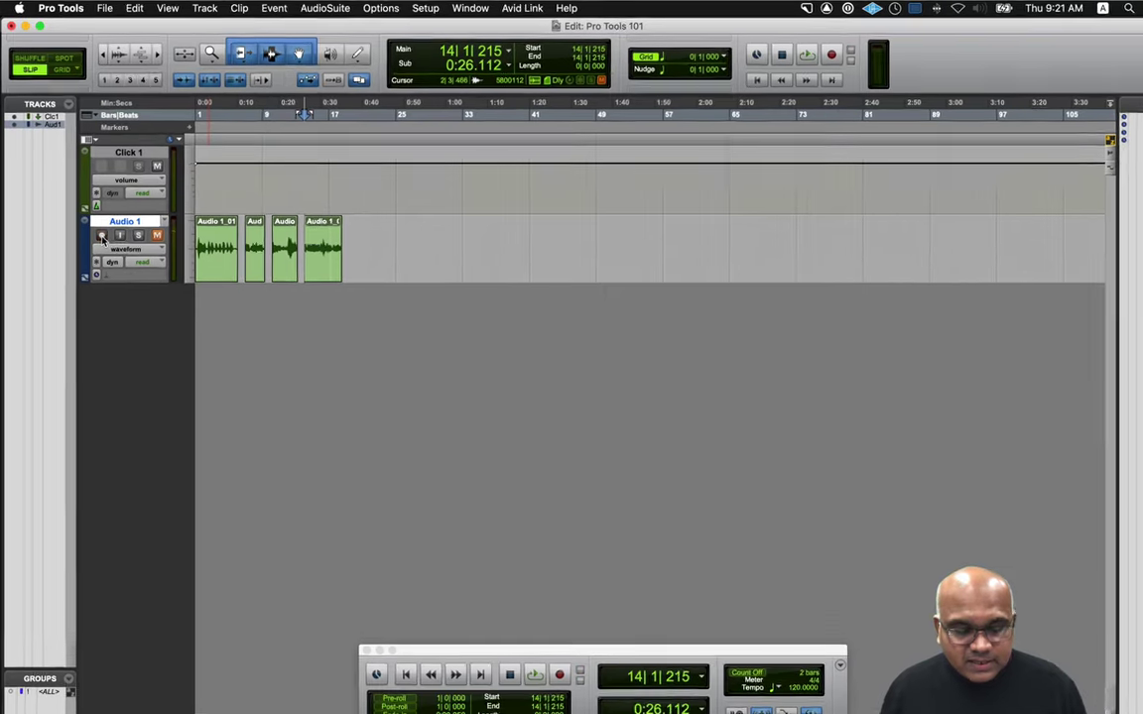
- Examine the four recorded clips on Audio 1 by selecting each in turn, and widen the Clips list to read their names
{"action": "key", "text": "super+bracketright"}
{"action": "key", "text": "super+bracketright"}
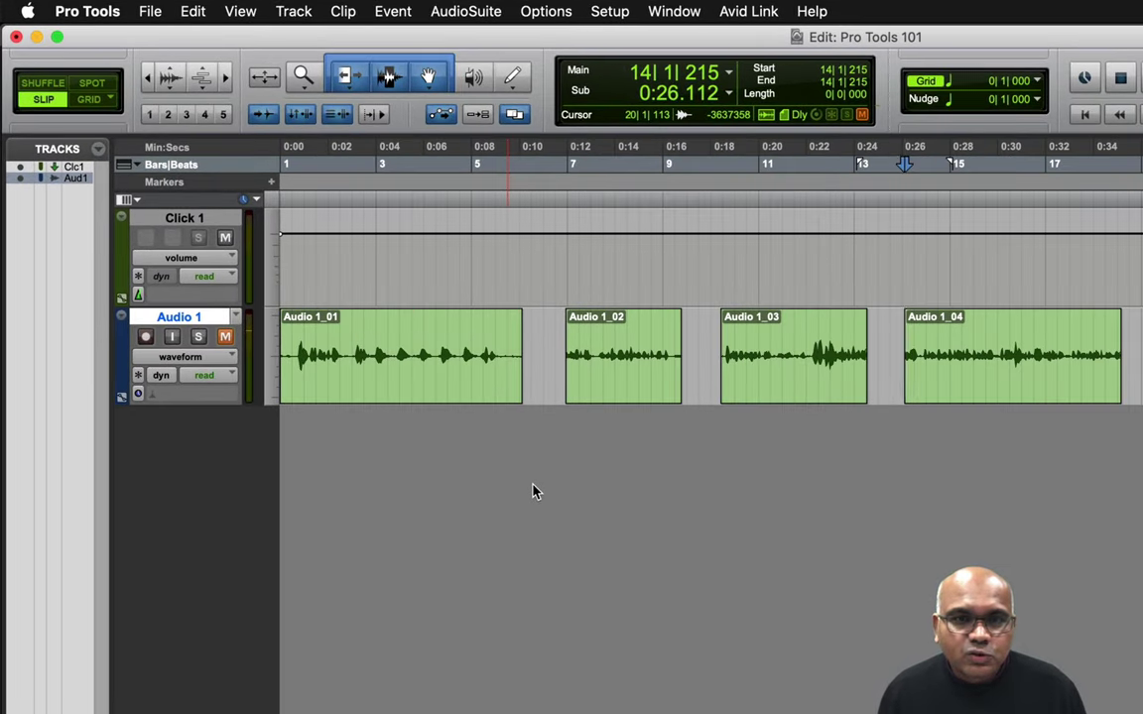
{"action": "left_click", "coordinate": [404, 388]}
{"action": "left_click", "coordinate": [629, 384]}
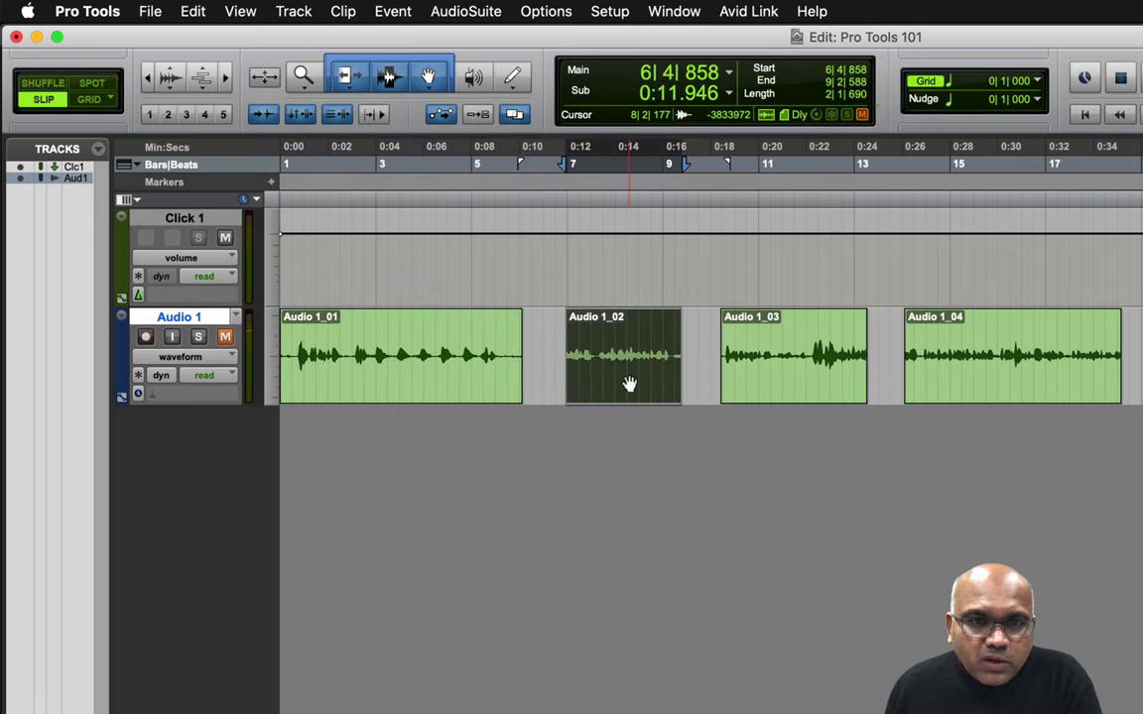
{"action": "left_click", "coordinate": [789, 386]}
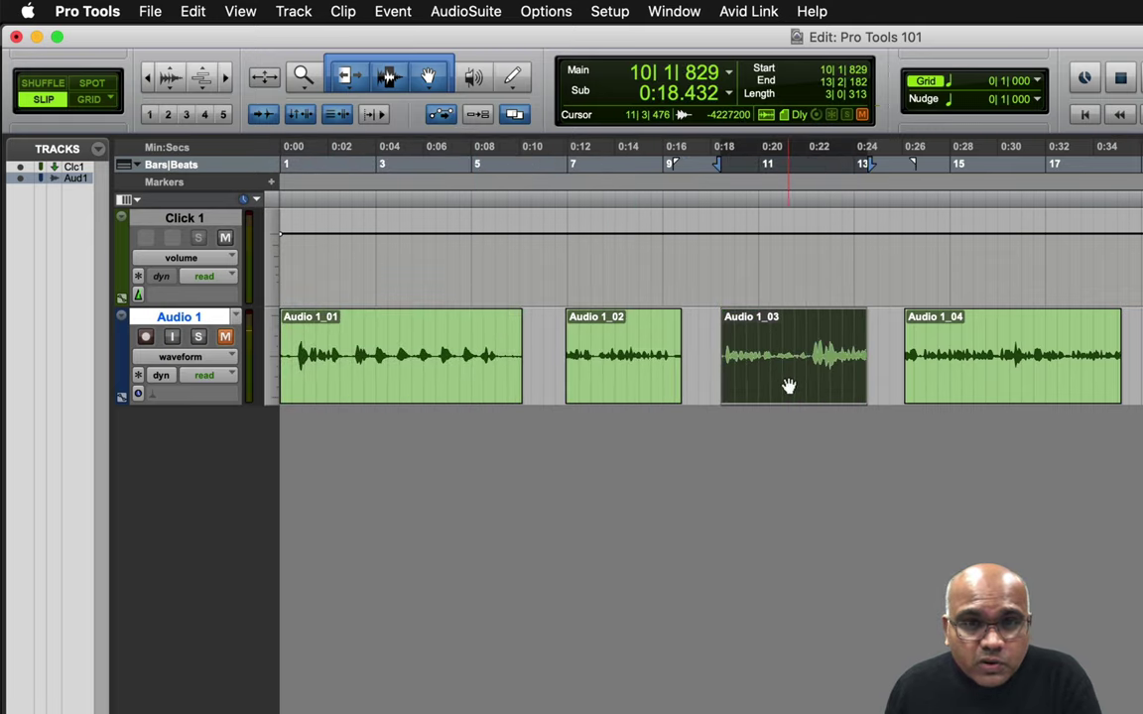
{"action": "left_click", "coordinate": [980, 389]}
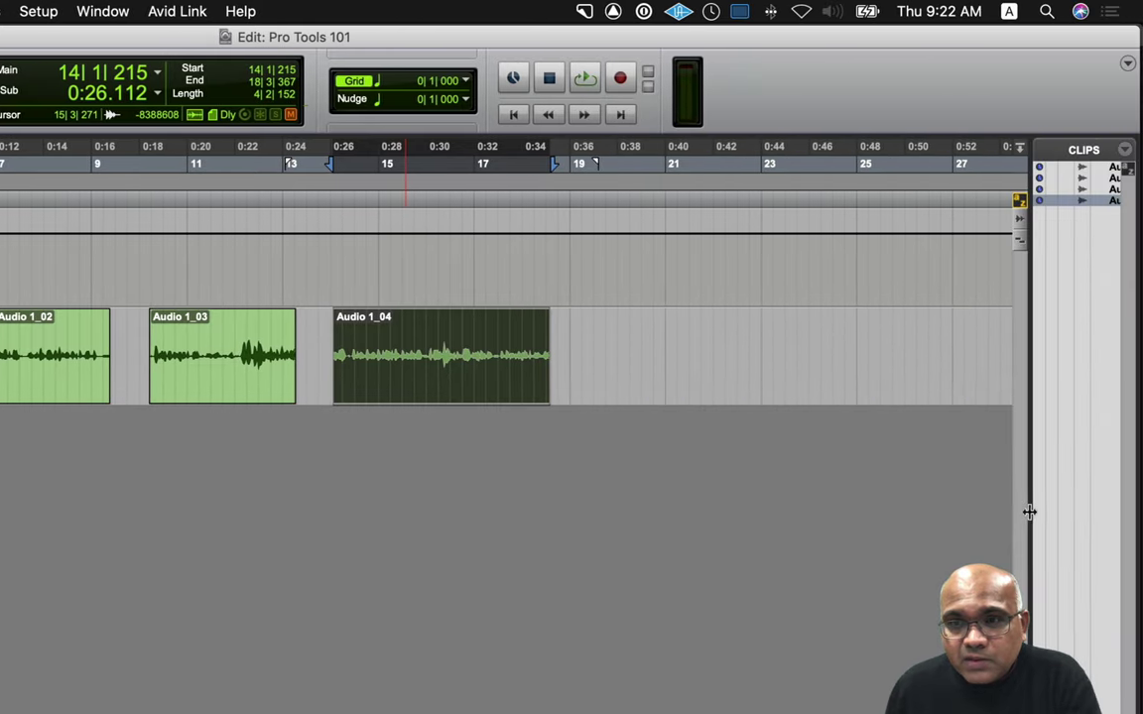
{"action": "left_click_drag", "start_coordinate": [1028, 512], "coordinate": [896, 533]}
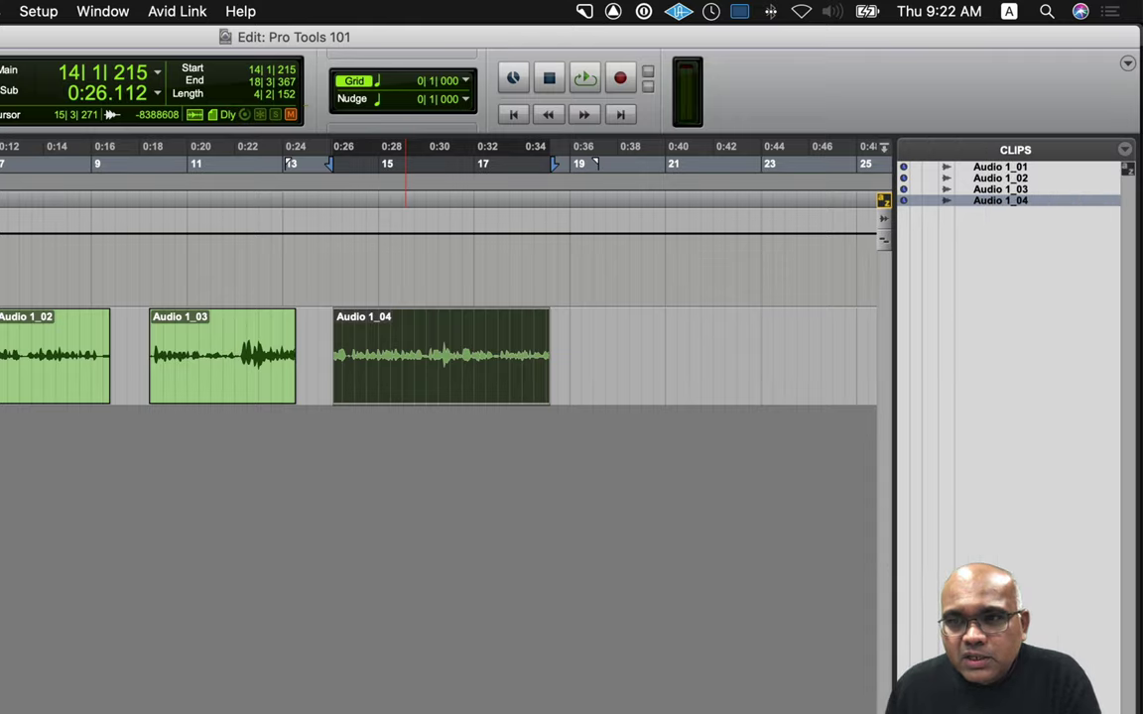
- Select the four recorded clips one after another in the Clips list to match them with the clips on Audio 1
{"action": "left_click", "coordinate": [1035, 169]}
{"action": "left_click", "coordinate": [1036, 178]}
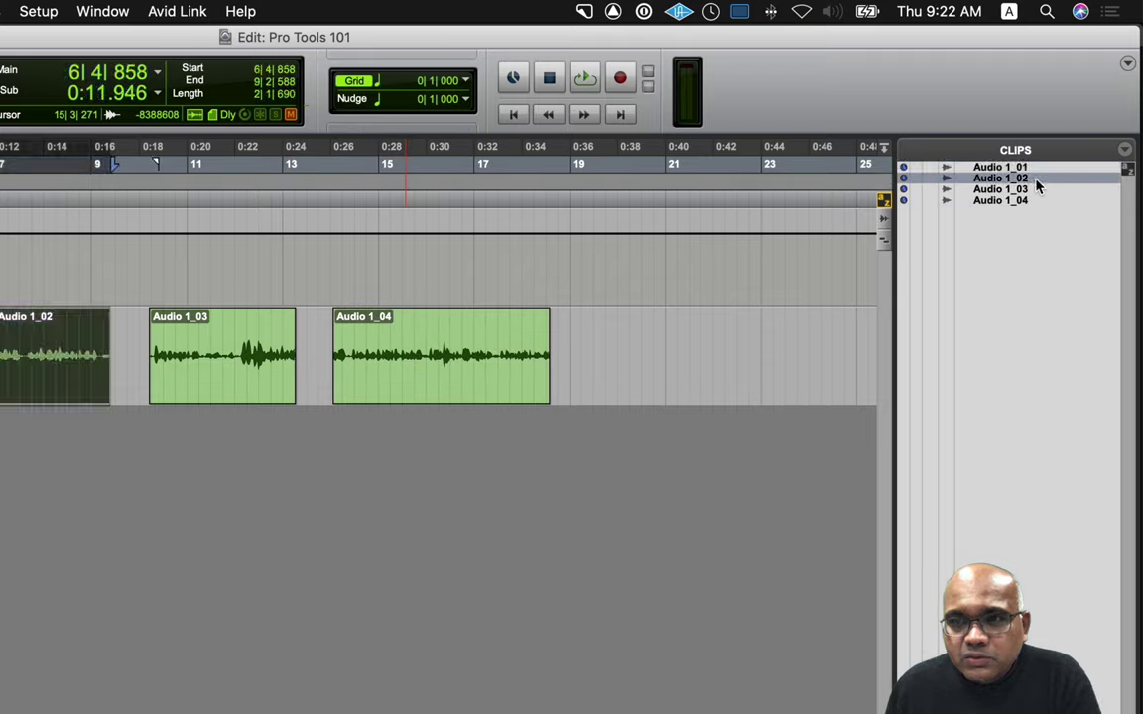
{"action": "left_click", "coordinate": [1040, 189]}
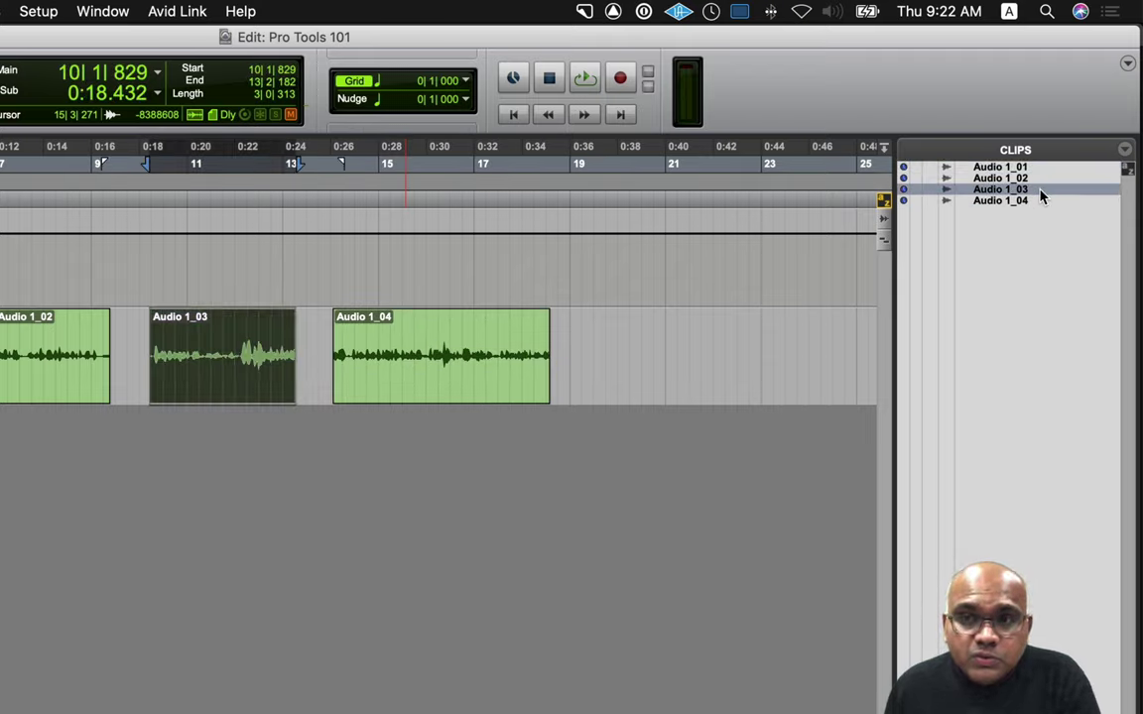
{"action": "left_click", "coordinate": [1038, 202]}
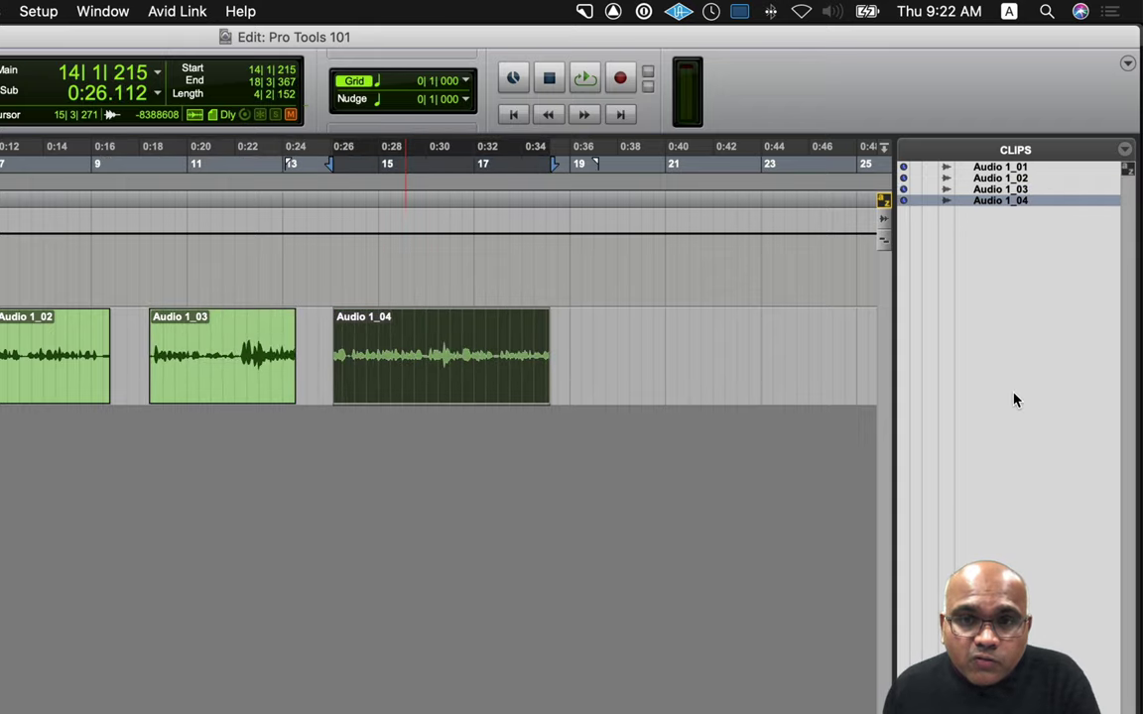
- Place the edit cursor just after the last clip at 19|1|020, check Audio 1's input level in the Mix window with record enabled, and return to the Edit window
{"action": "key", "text": "Return"}
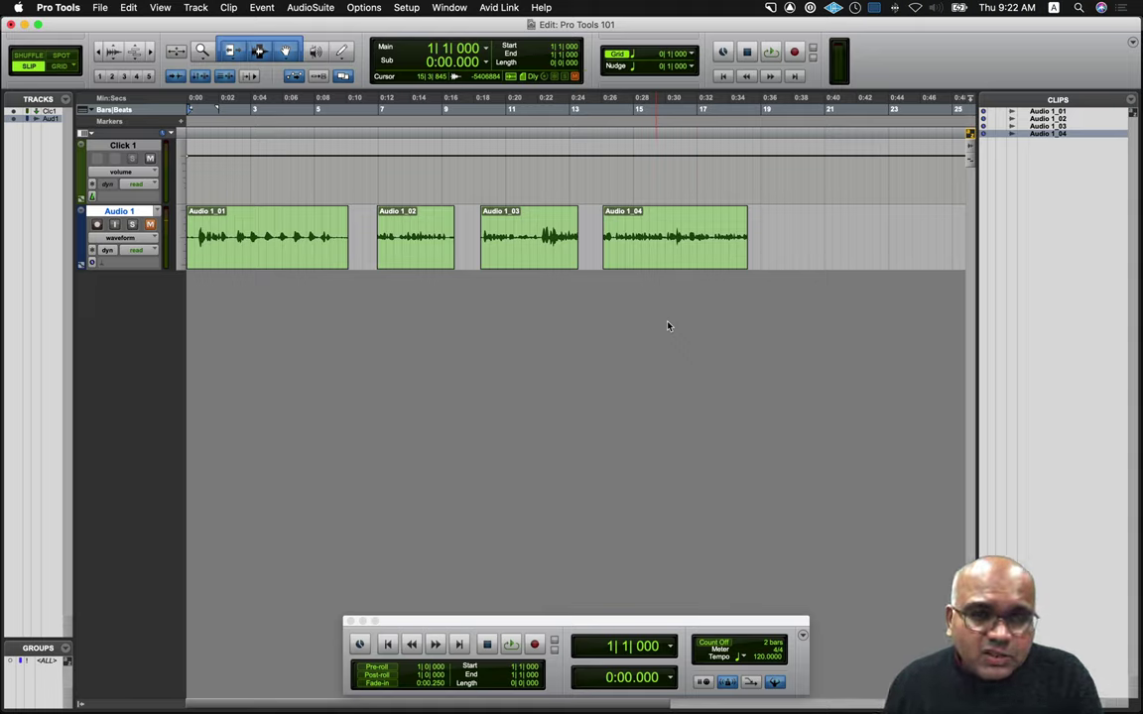
{"action": "left_click", "coordinate": [761, 217]}
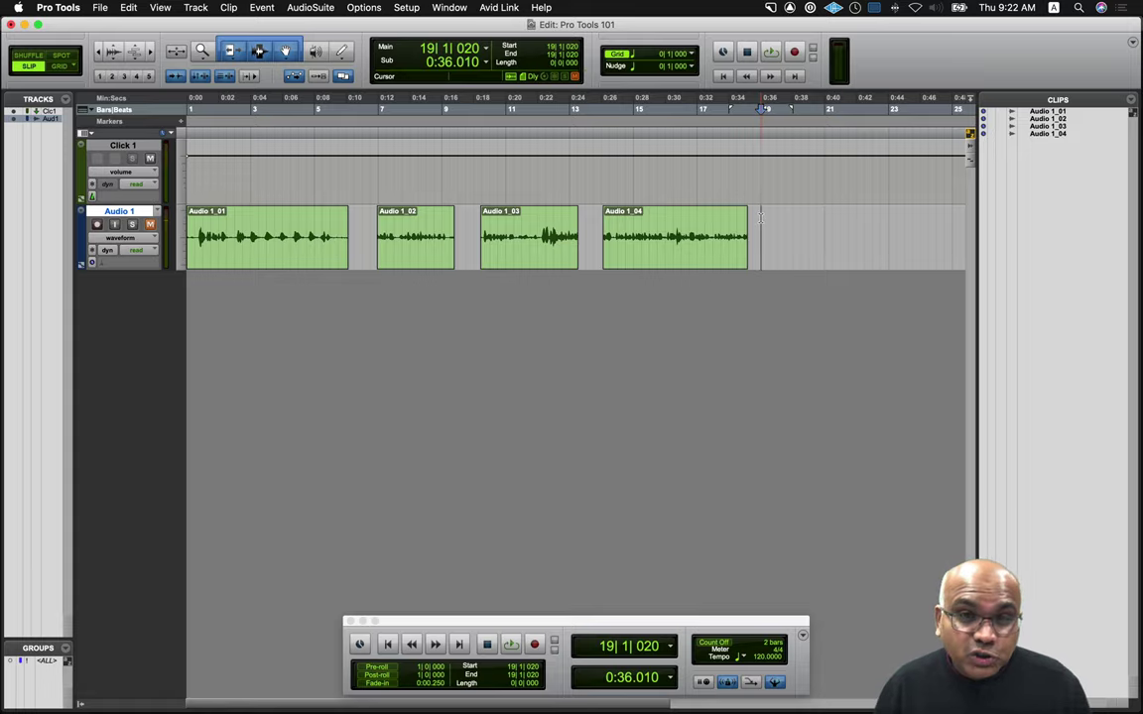
{"action": "key", "text": "super+equal"}
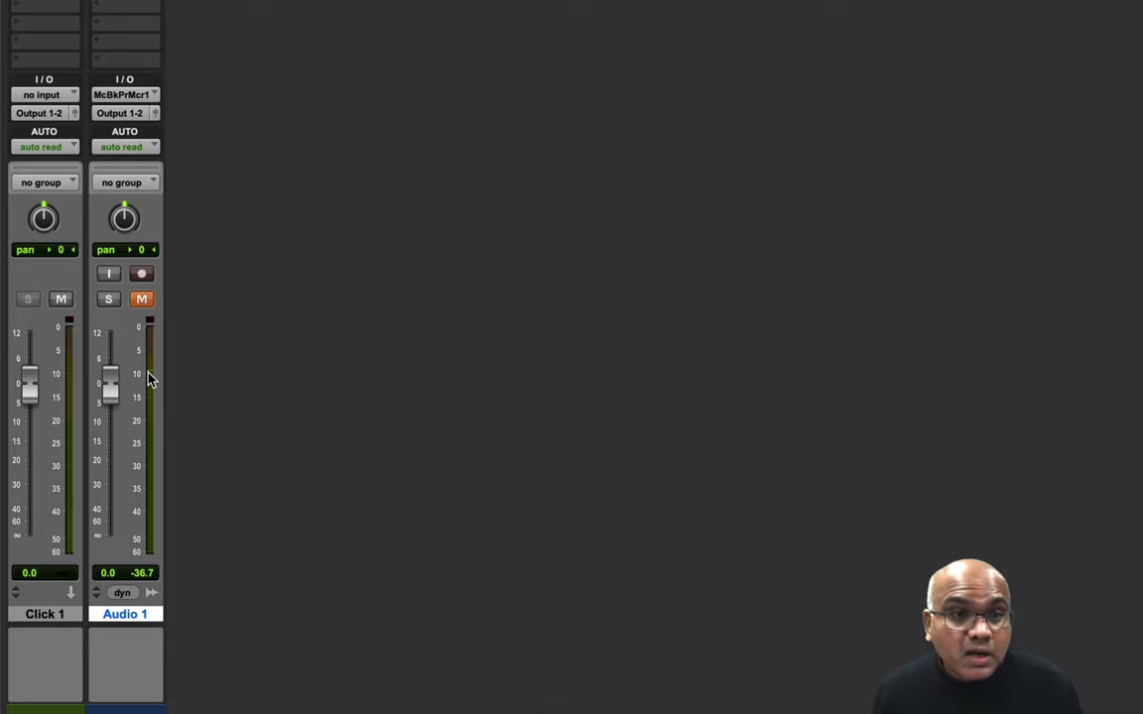
{"action": "left_click", "coordinate": [142, 276]}
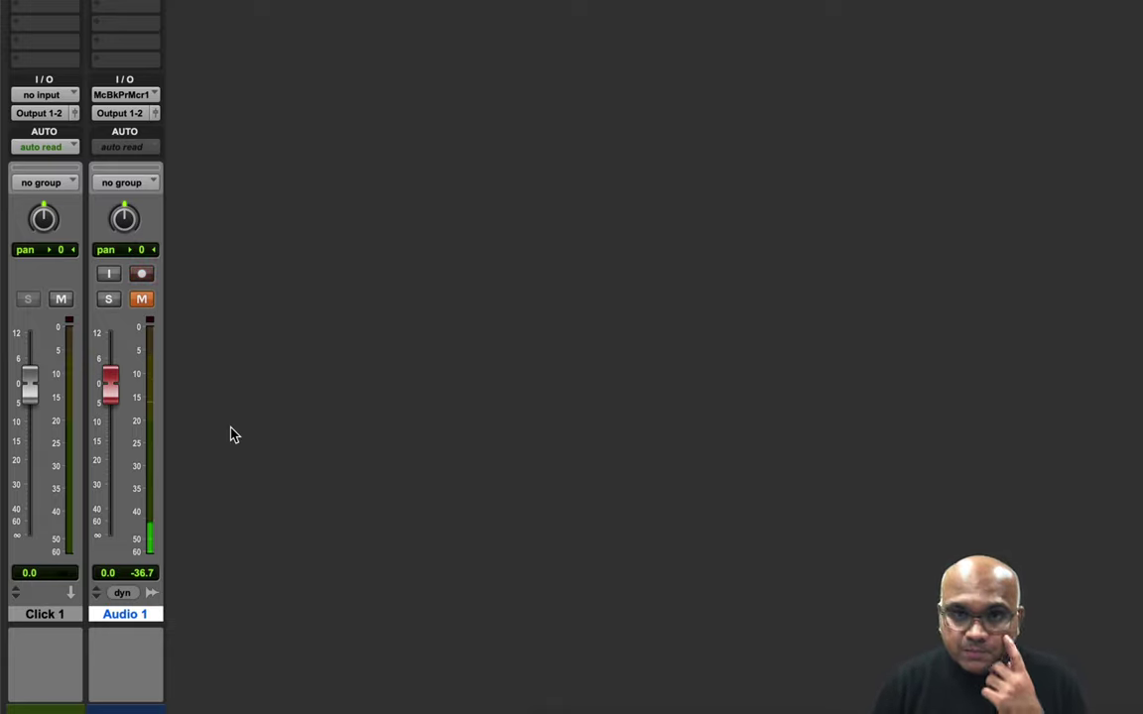
{"action": "key", "text": "super+equal"}
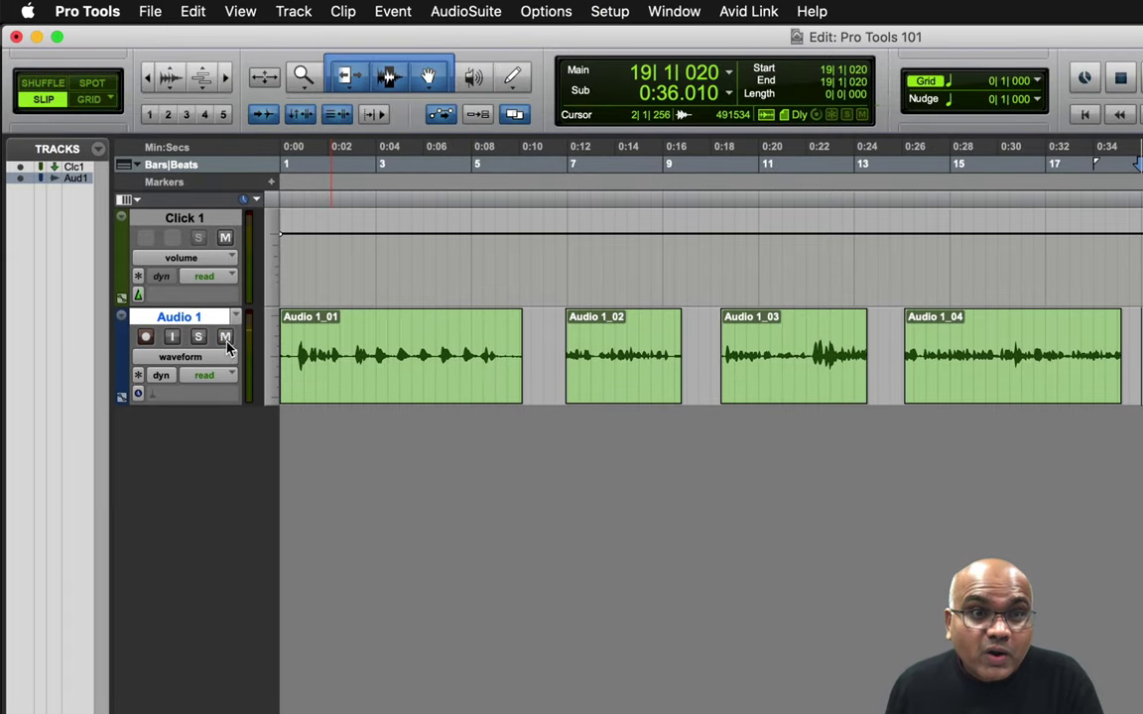
- Examine the names of the four clips on the Audio 1 track by selecting each in turn
{"action": "left_click", "coordinate": [363, 388]}
{"action": "left_click", "coordinate": [615, 392]}
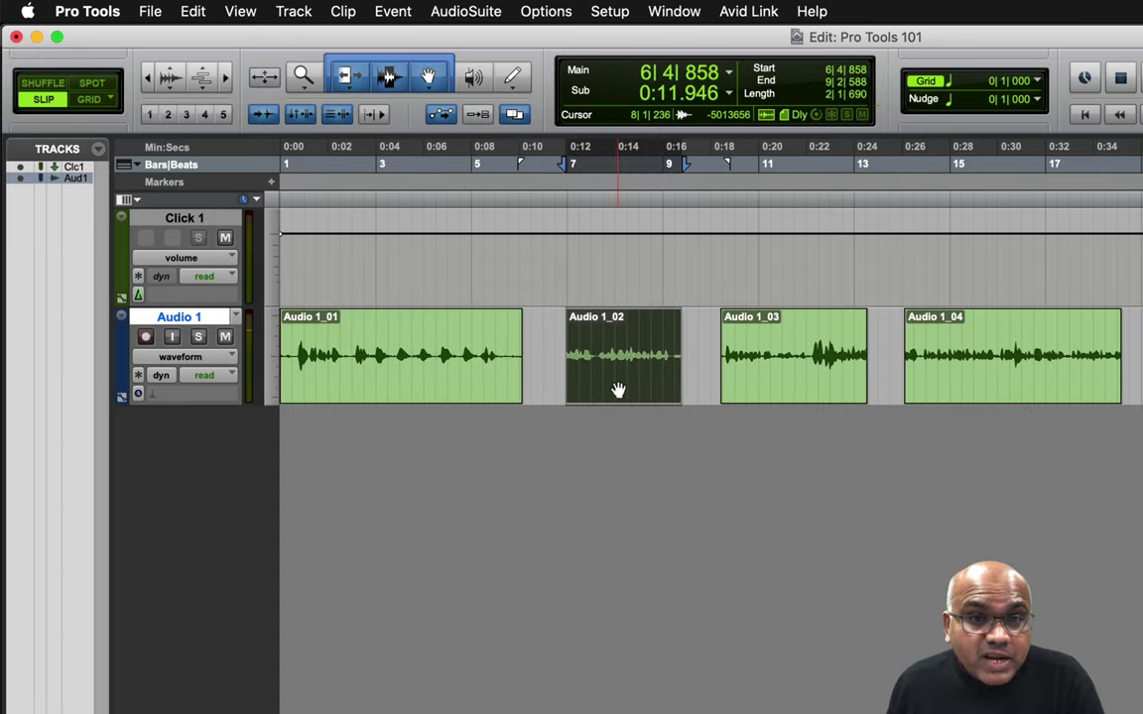
{"action": "left_click", "coordinate": [769, 399]}
{"action": "left_click", "coordinate": [969, 387]}
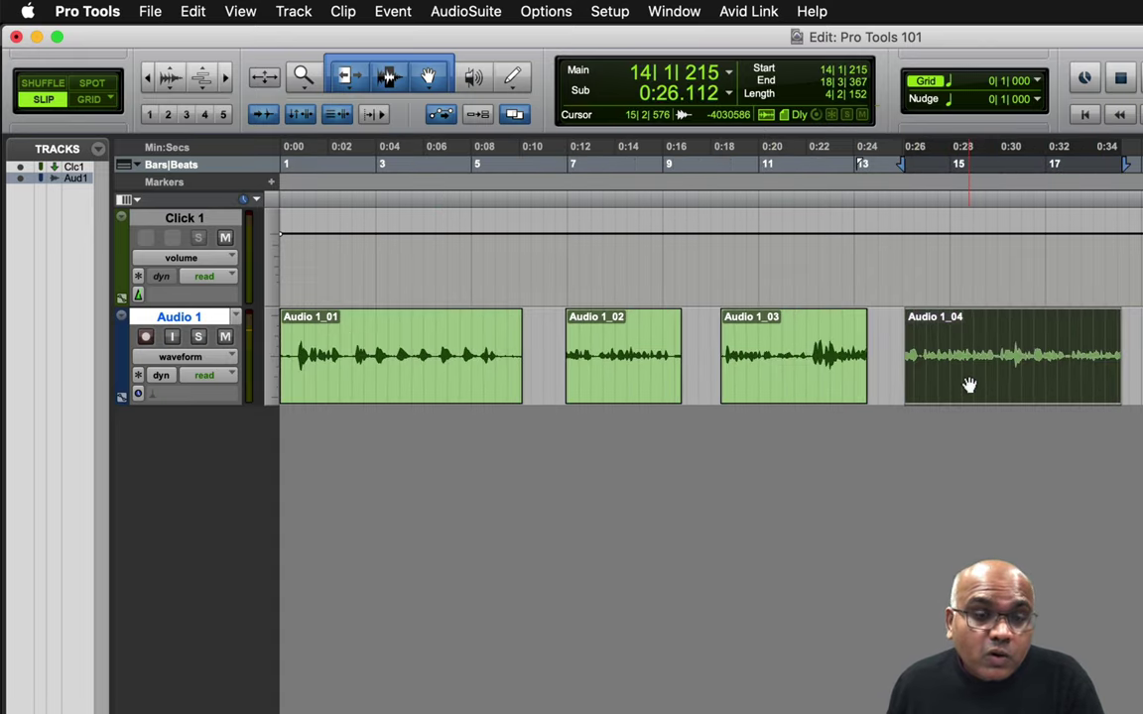
{"action": "left_click", "coordinate": [448, 377]}
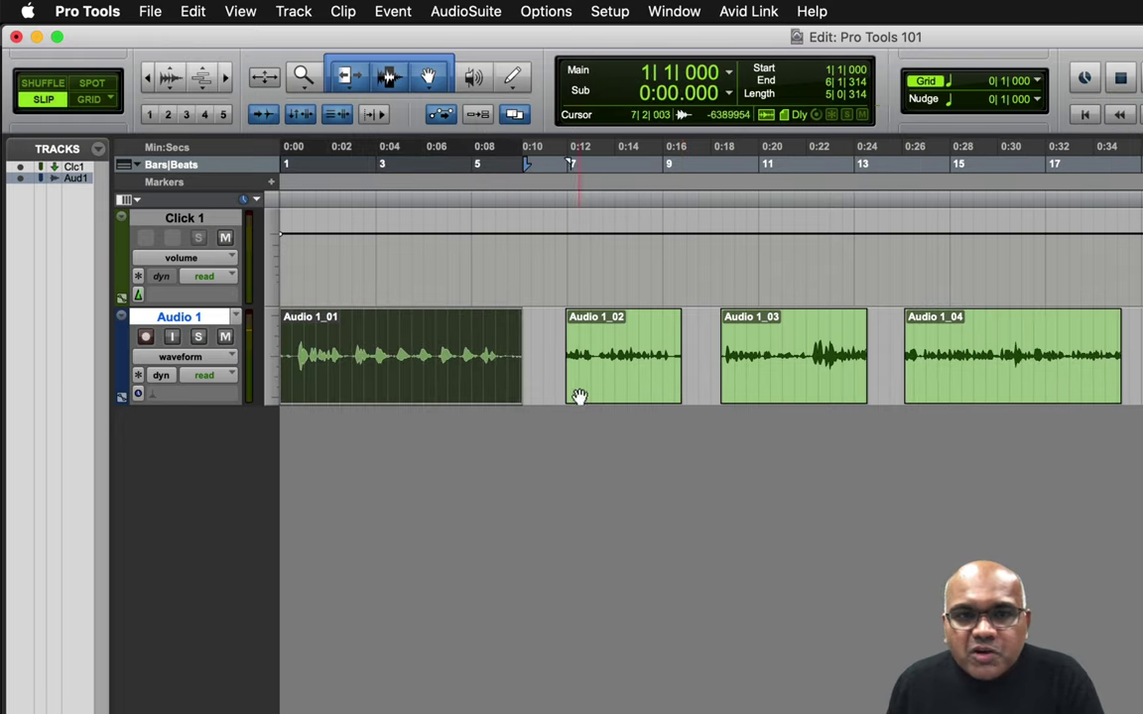
{"action": "left_click", "coordinate": [620, 385]}
{"action": "left_click", "coordinate": [773, 388]}
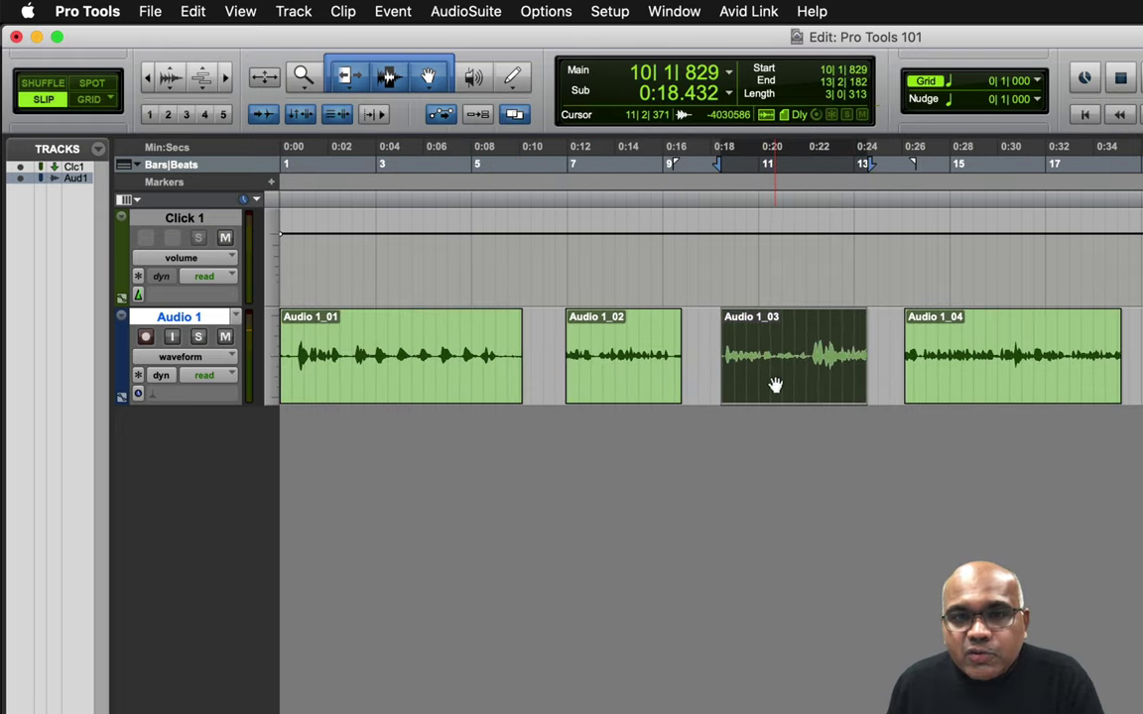
{"action": "left_click", "coordinate": [980, 385]}
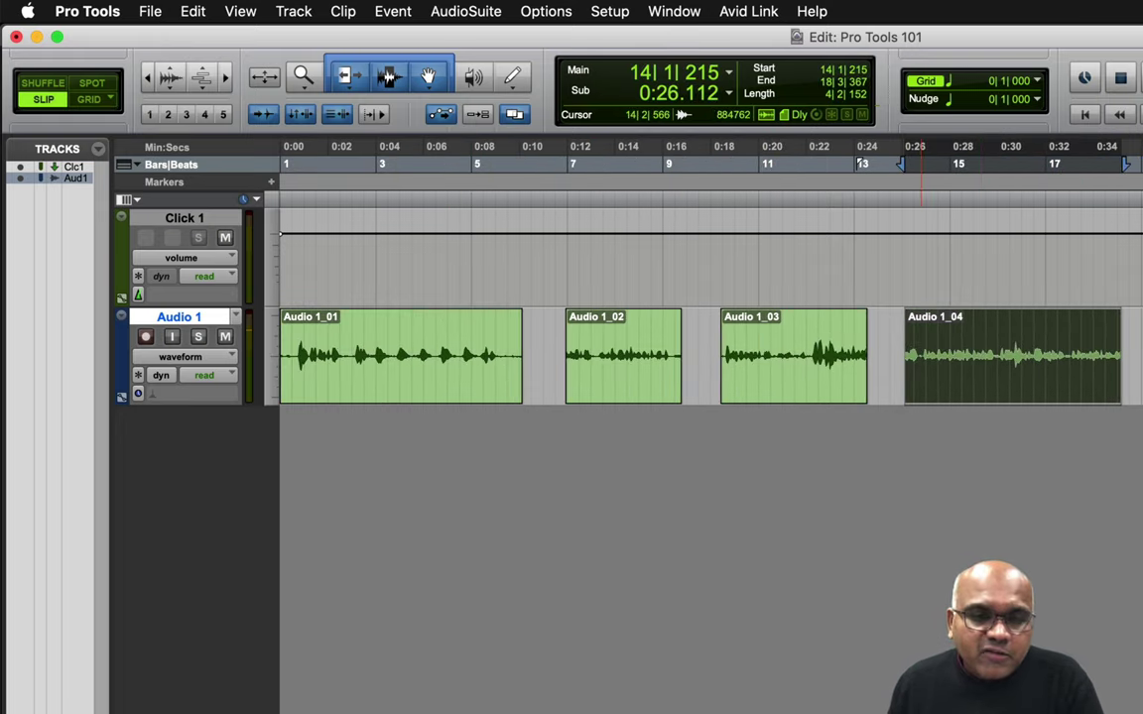
- Switch to Finder, open the Audio Files folder in Pro Tools Sessions > Pro Tools 101 on Data HD, and show its contents as icons
{"action": "key", "text": "super+Tab"}
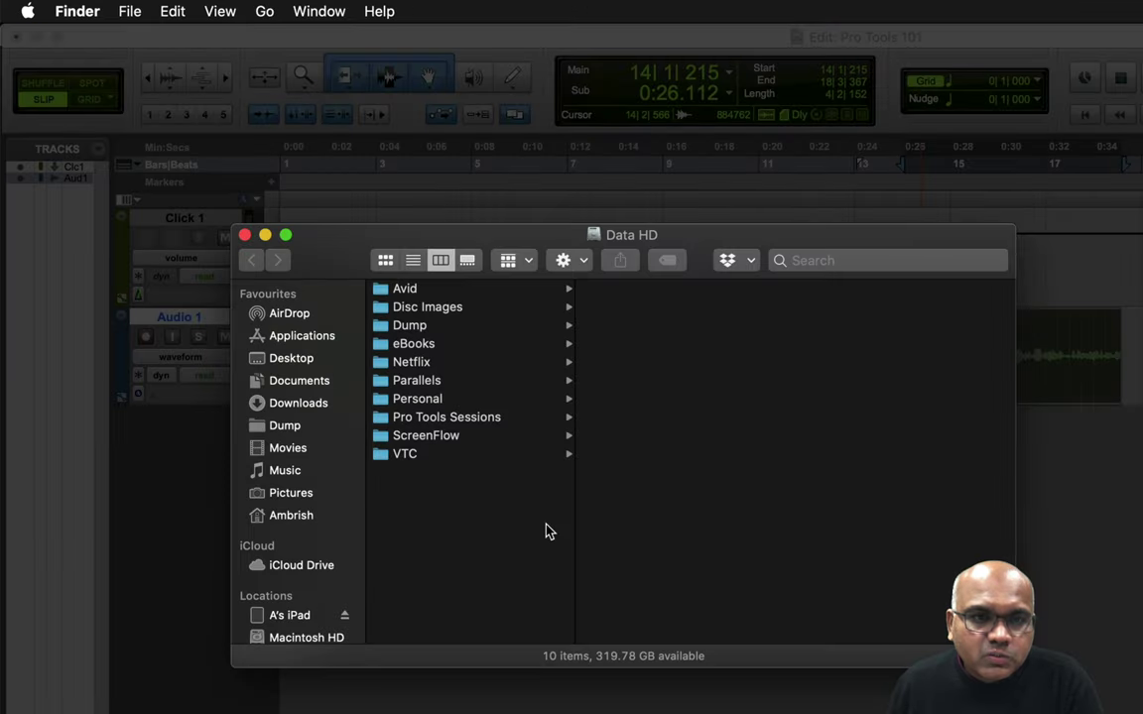
{"action": "scroll", "coordinate": [290, 582], "scroll_direction": "down", "scroll_amount": 2}
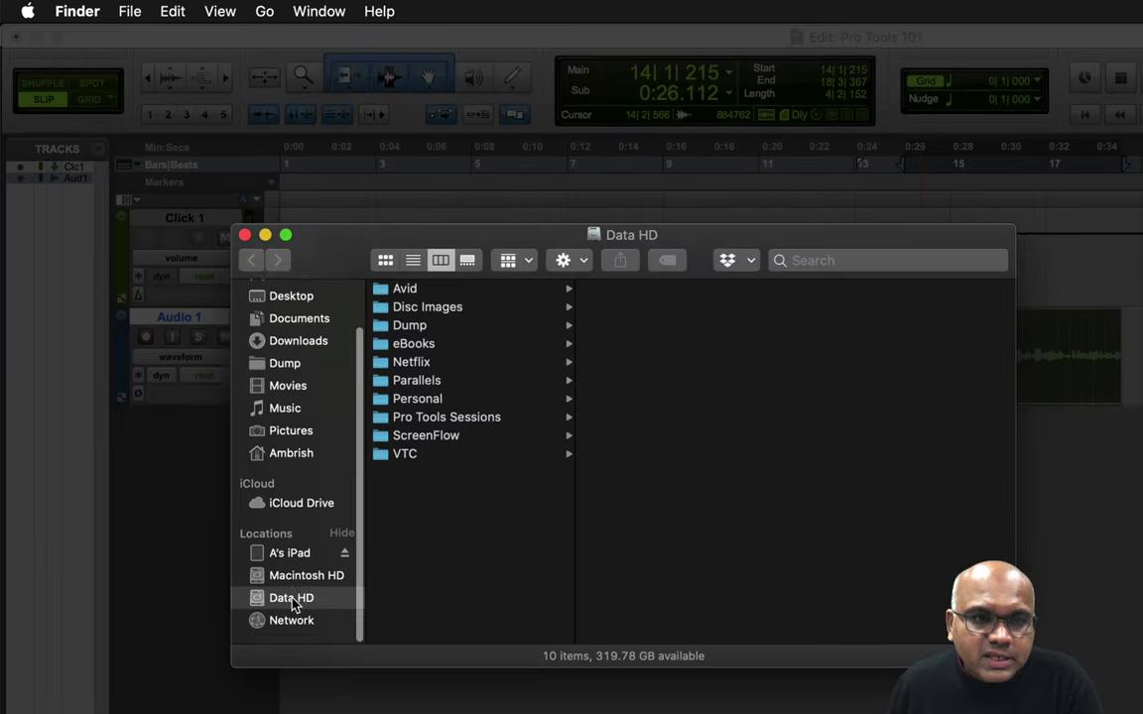
{"action": "left_click", "coordinate": [483, 424]}
{"action": "scroll", "coordinate": [663, 561], "scroll_direction": "down", "scroll_amount": 10}
{"action": "scroll", "coordinate": [664, 561], "scroll_direction": "up", "scroll_amount": 1}
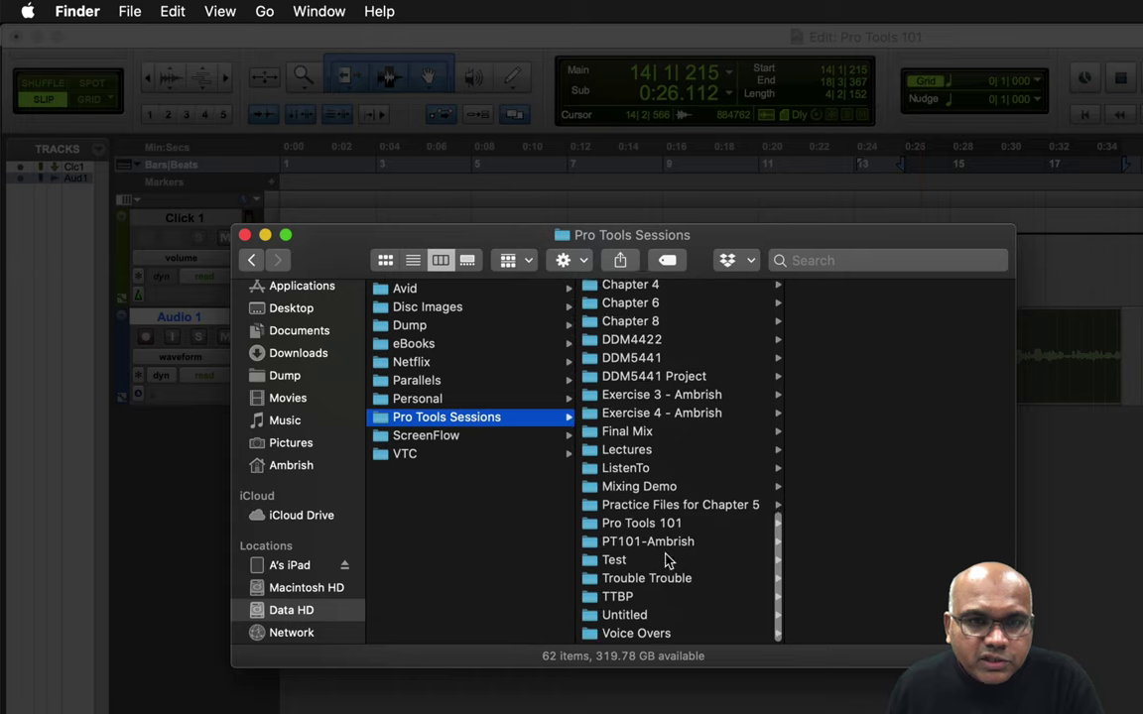
{"action": "left_click", "coordinate": [667, 540]}
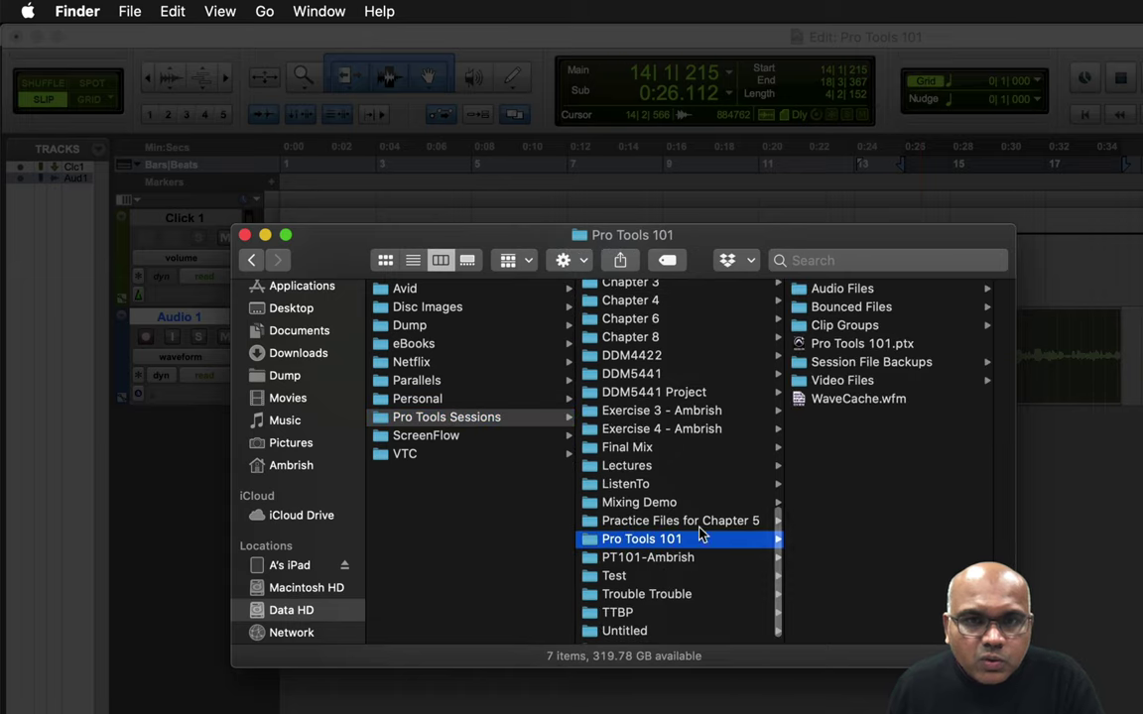
{"action": "left_click", "coordinate": [880, 289]}
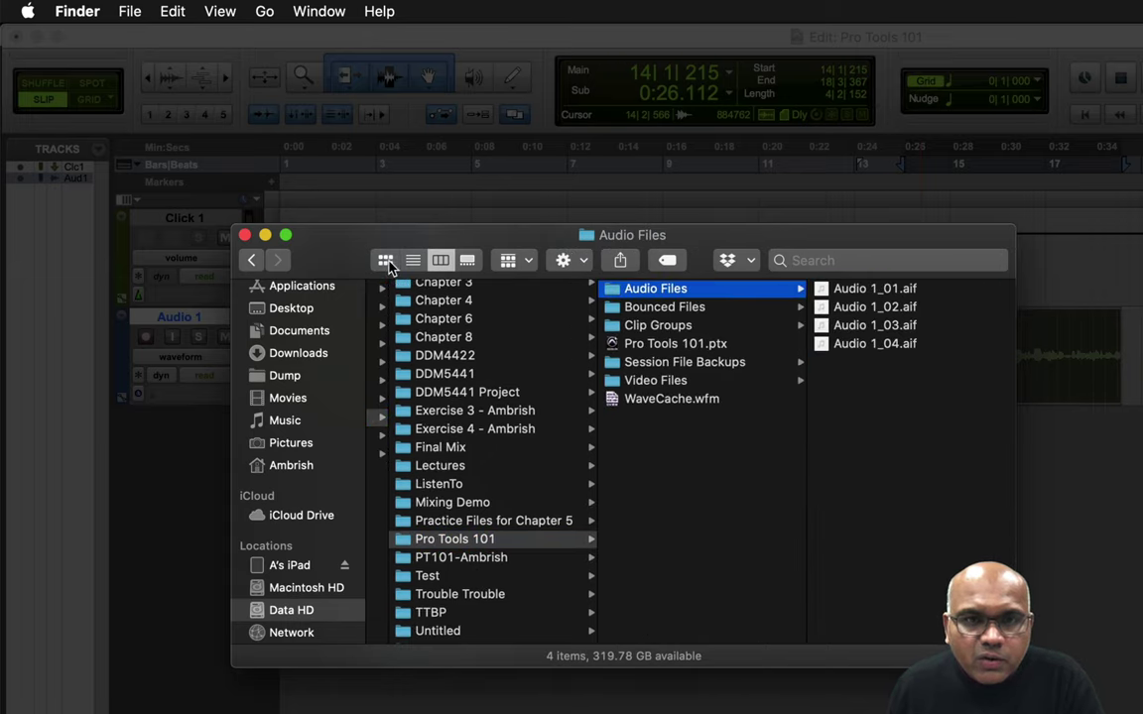
{"action": "left_click", "coordinate": [386, 262]}
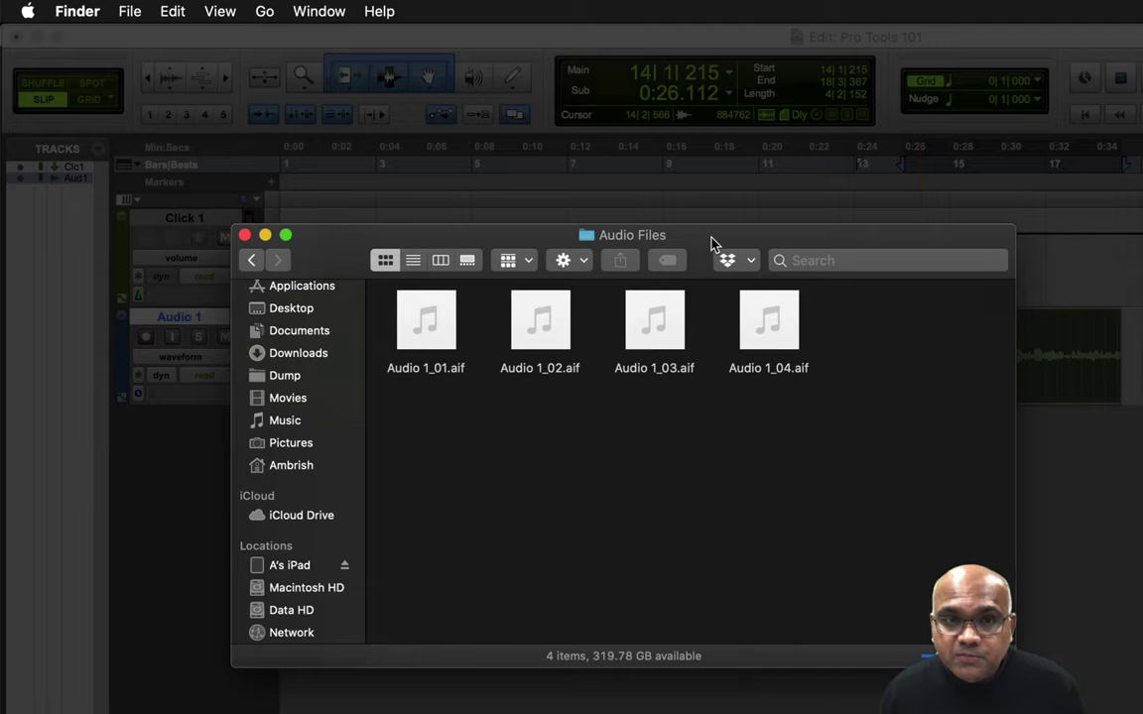
- Switch back to Pro Tools and compare the Audio 1 clip names with the audio files by selecting each clip in turn
{"action": "key", "text": "super+Tab"}
{"action": "left_click", "coordinate": [443, 389]}
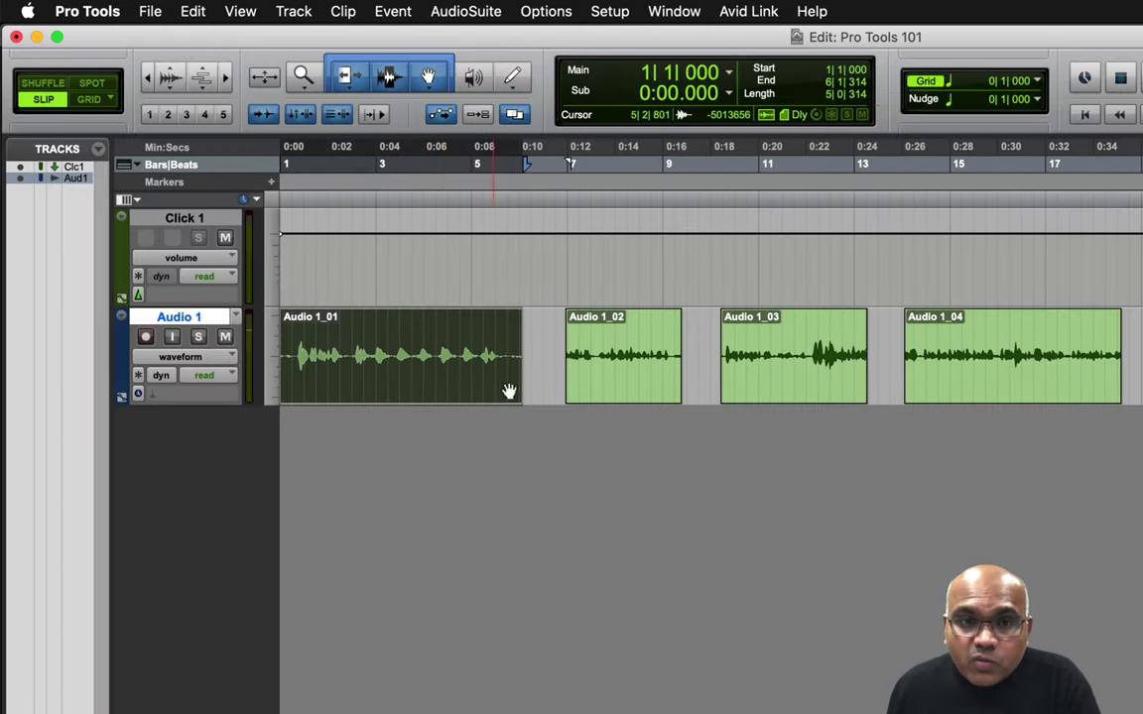
{"action": "left_click", "coordinate": [632, 378]}
{"action": "left_click", "coordinate": [771, 388]}
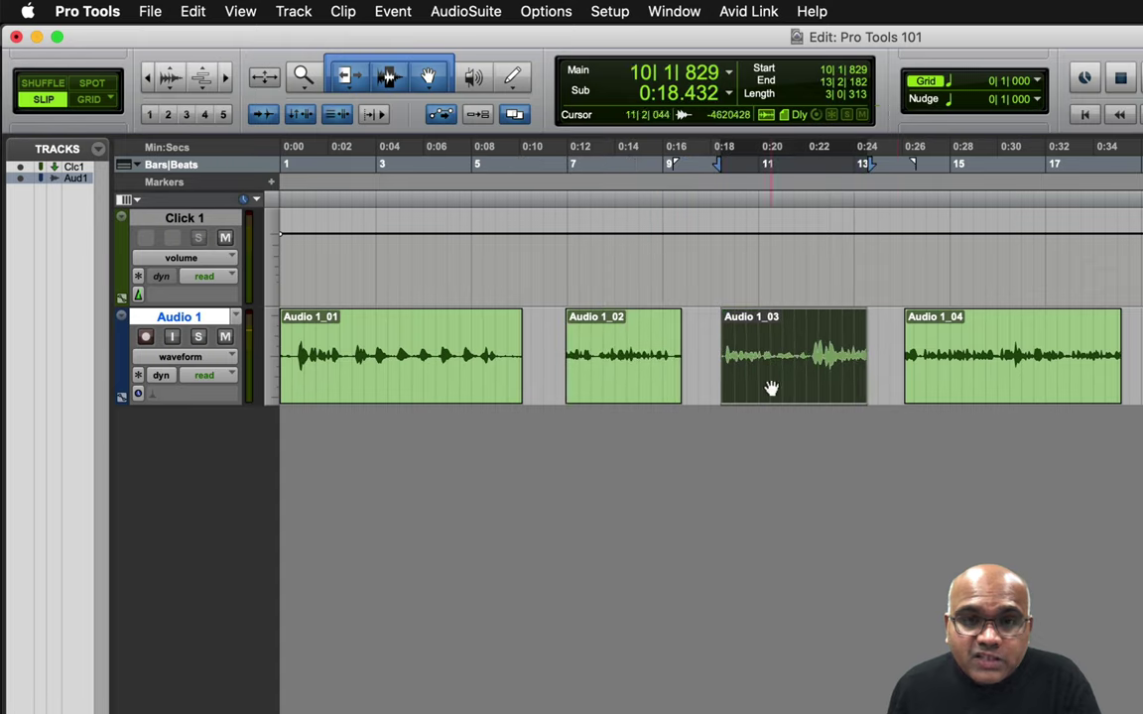
{"action": "left_click", "coordinate": [967, 401]}
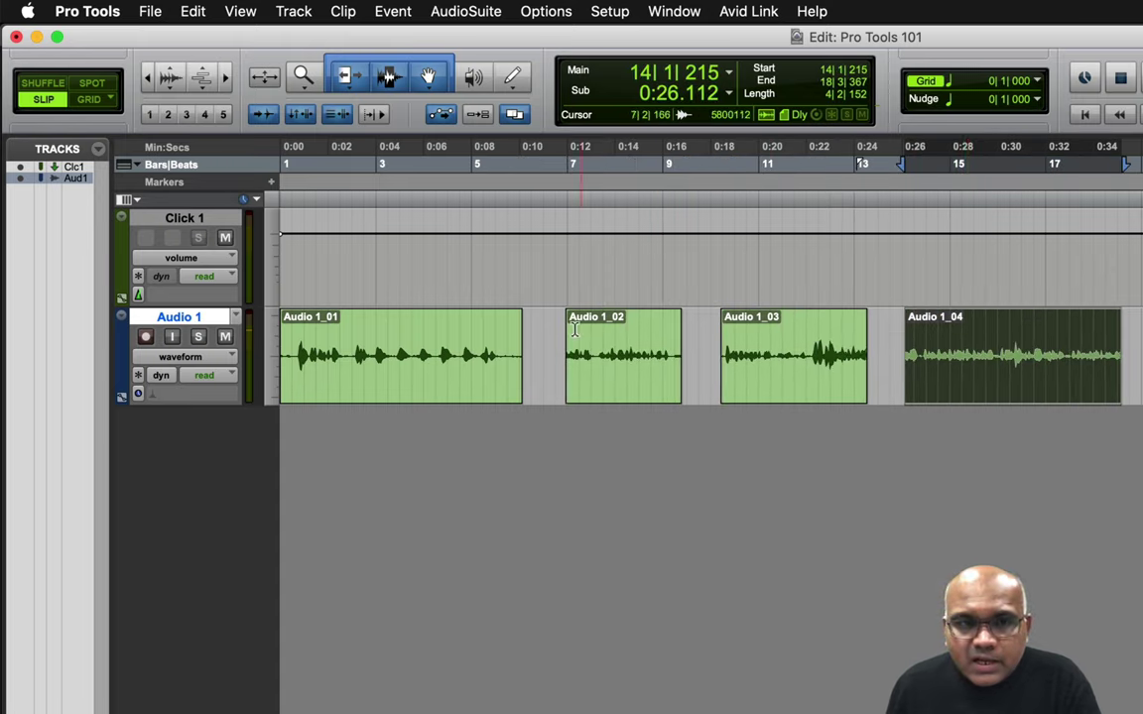
{"action": "left_click", "coordinate": [349, 335]}
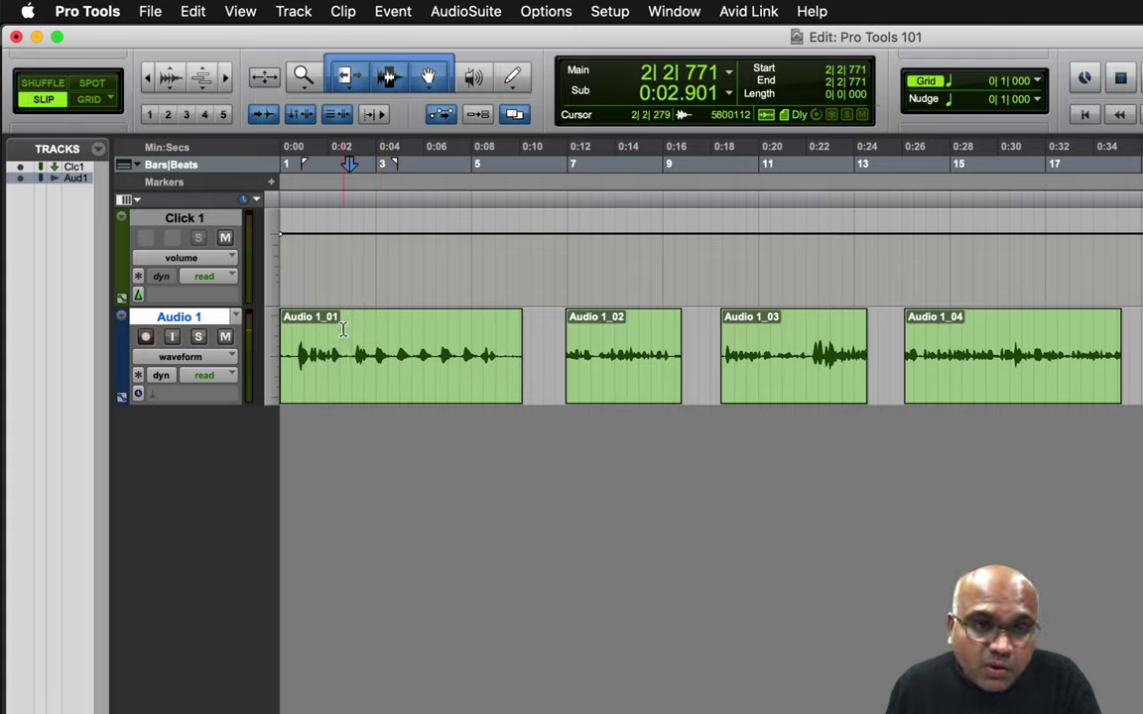
{"action": "left_click", "coordinate": [353, 378]}
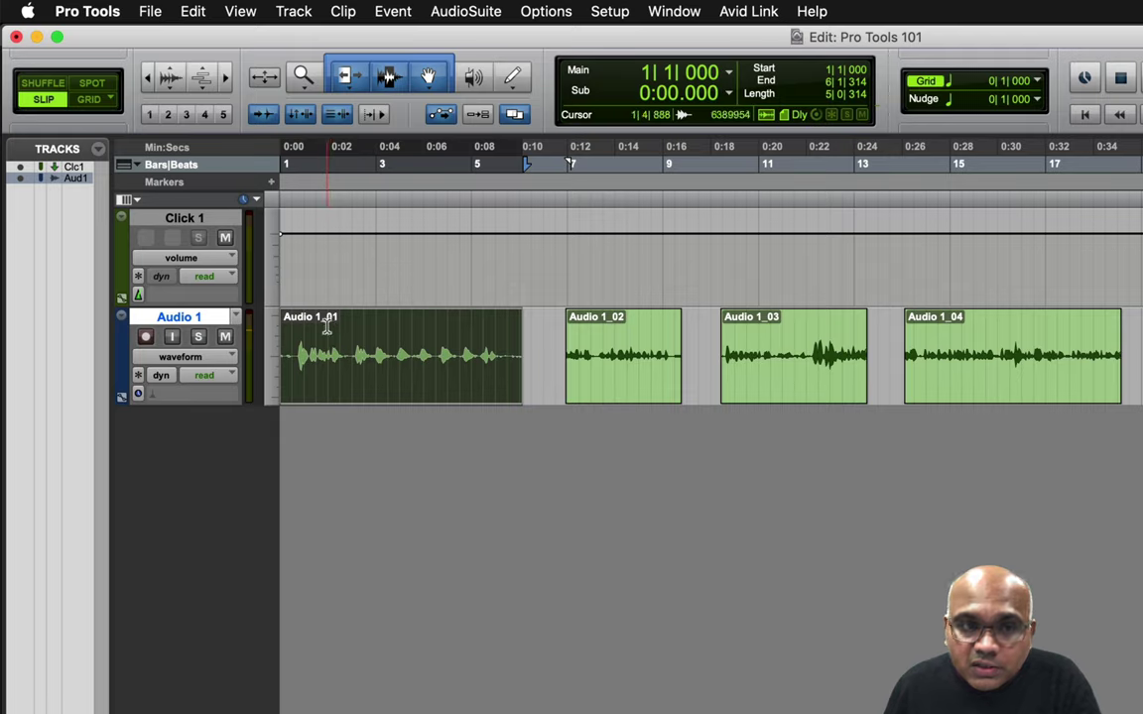
{"action": "left_click", "coordinate": [622, 377]}
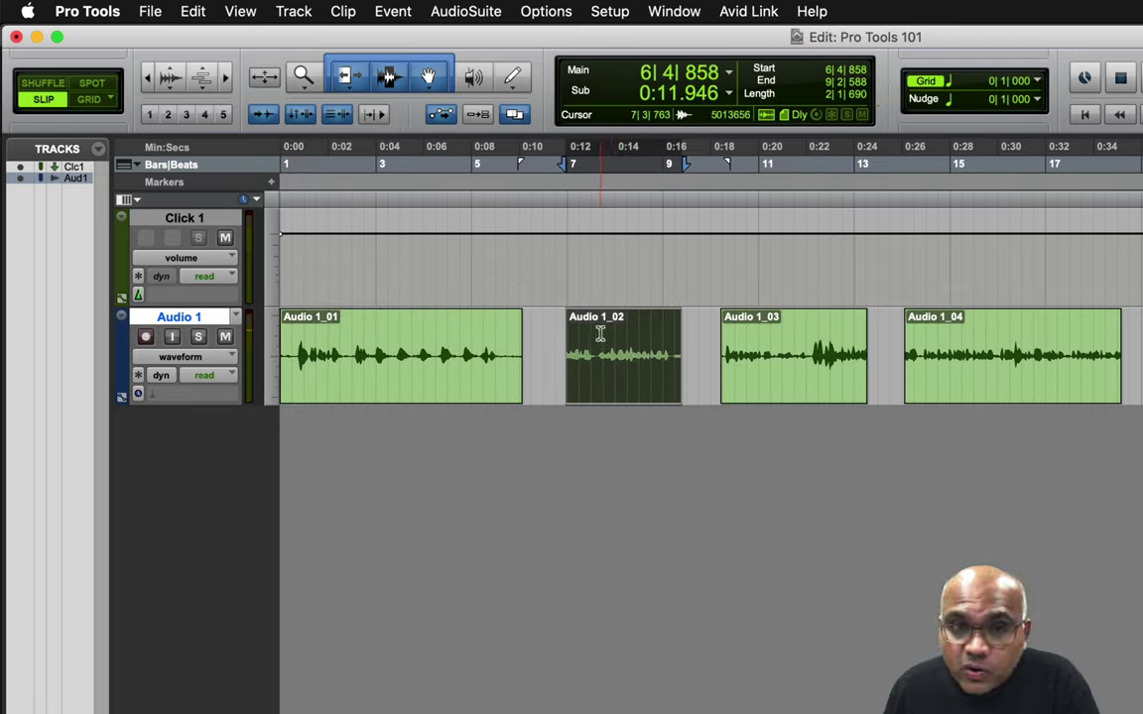
{"action": "left_click", "coordinate": [803, 397]}
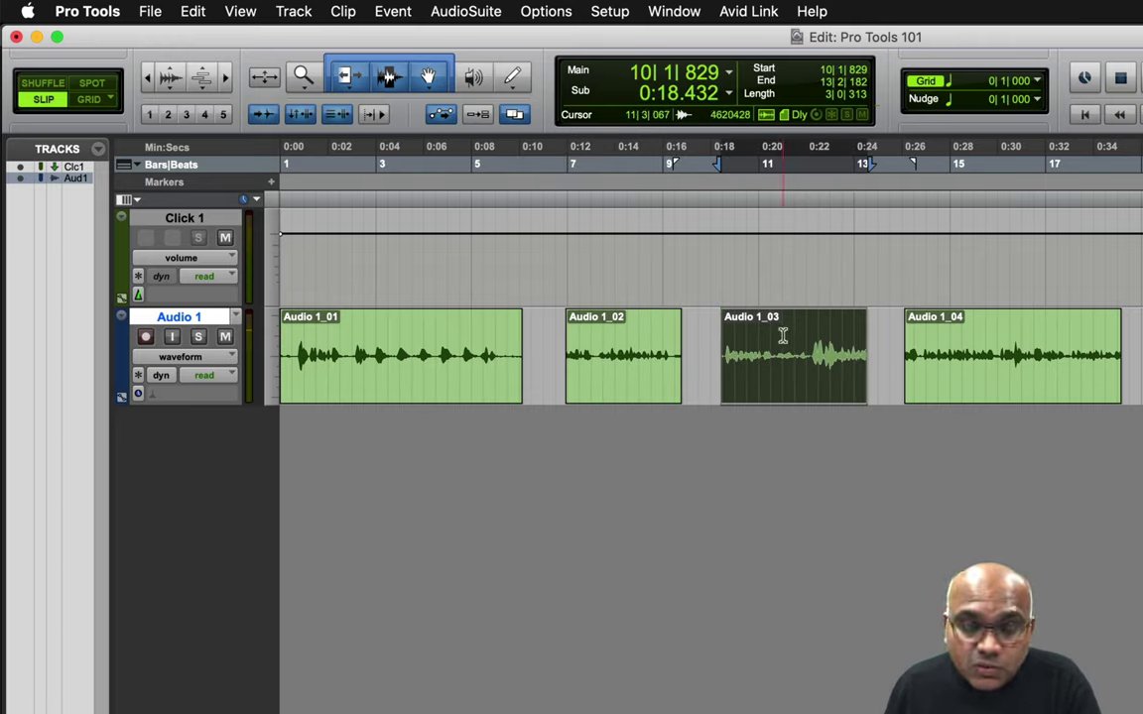
{"action": "left_click", "coordinate": [1002, 381]}
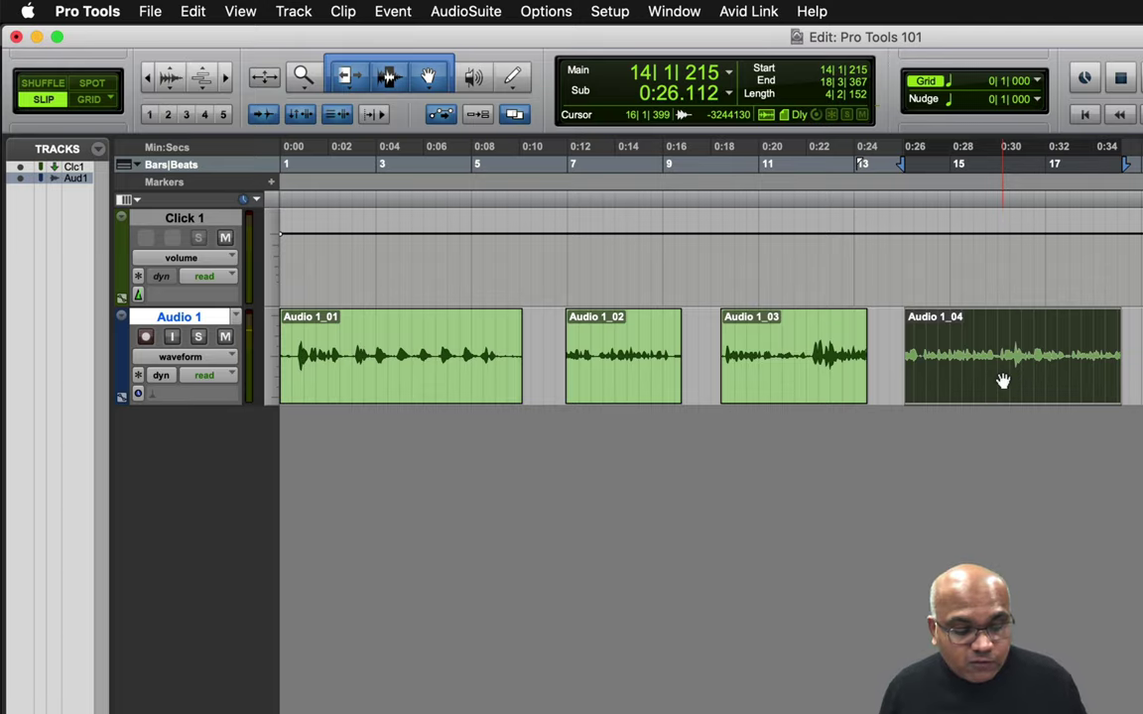
{"action": "key", "text": "super+Tab"}
{"action": "key", "text": "super+Tab"}
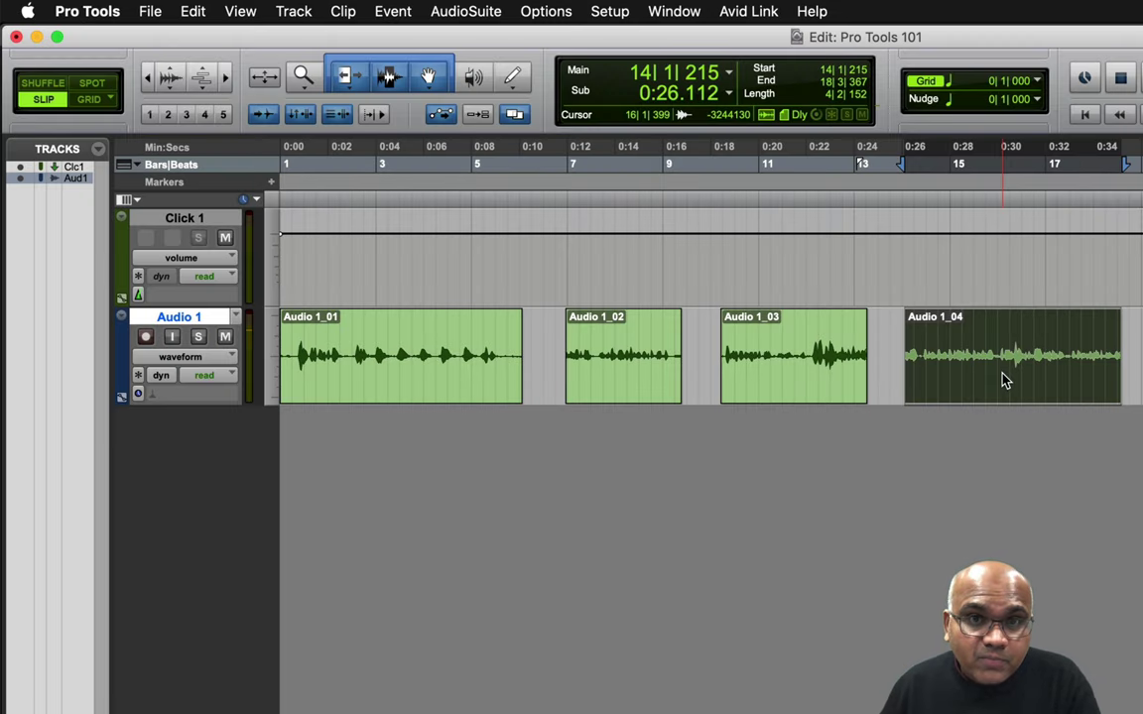
- Rename the Audio 1 track as Vocals
{"action": "double_click", "coordinate": [175, 320]}
{"action": "type", "text": "Voca"}
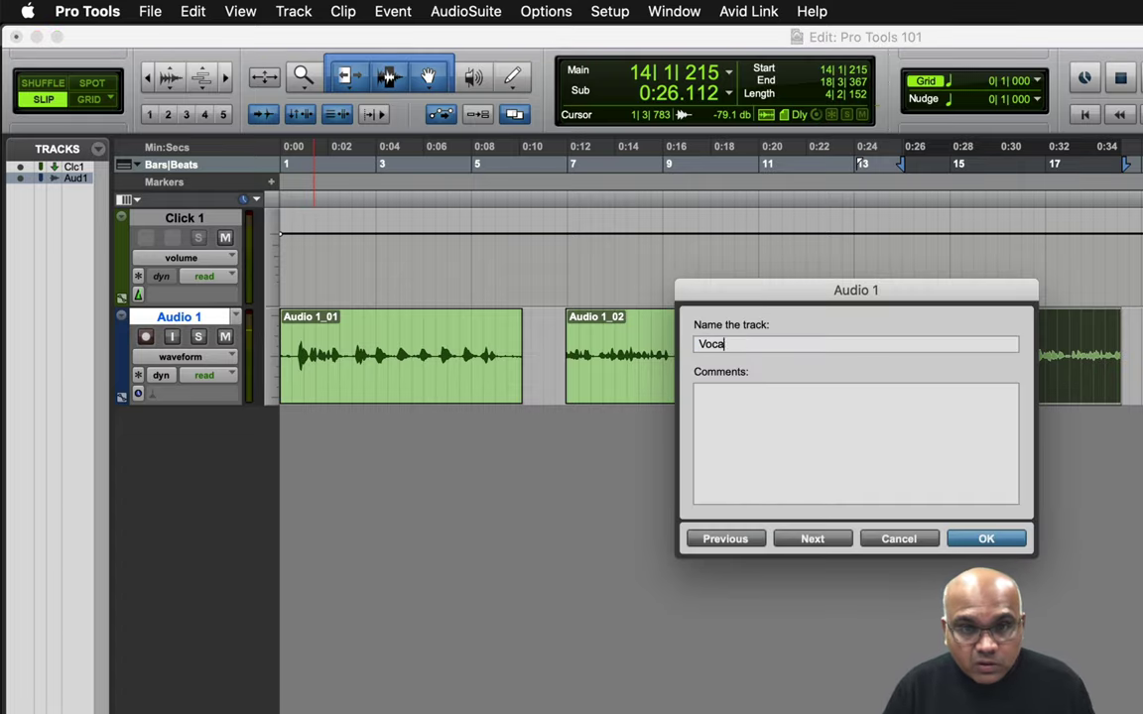
{"action": "type", "text": "ls"}
{"action": "key", "text": "Return"}
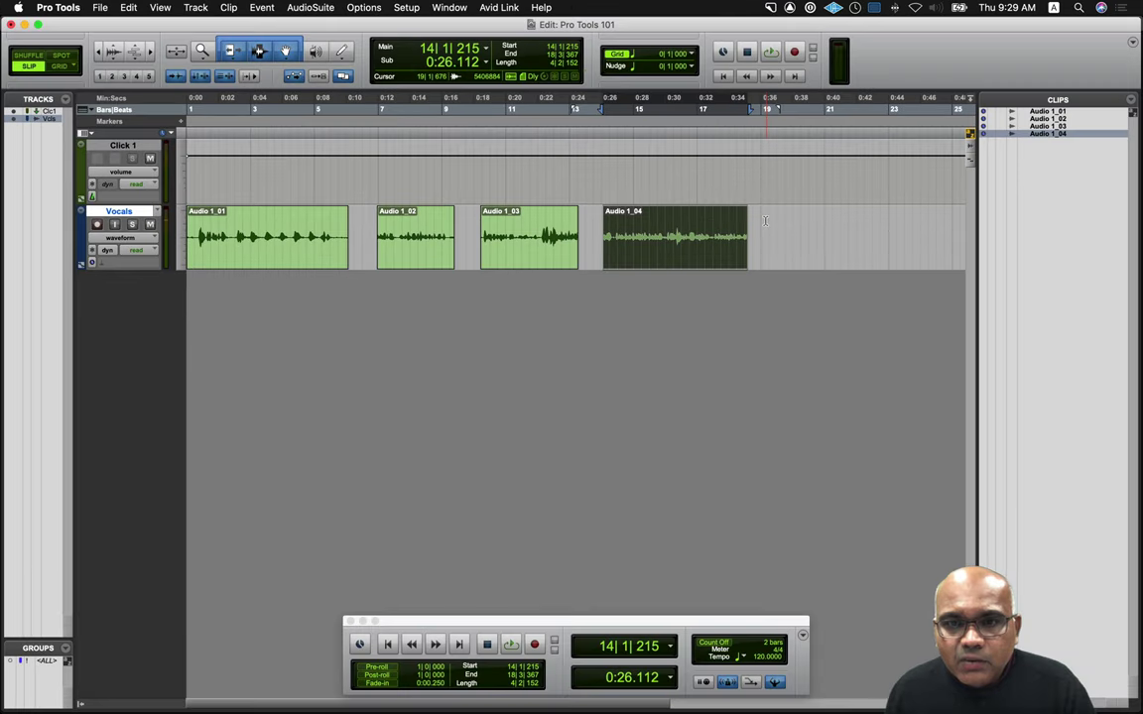
- Record-enable the Vocals track, record a take of about two bars starting at 19|1|594, and select the new clip
{"action": "left_click", "coordinate": [764, 231]}
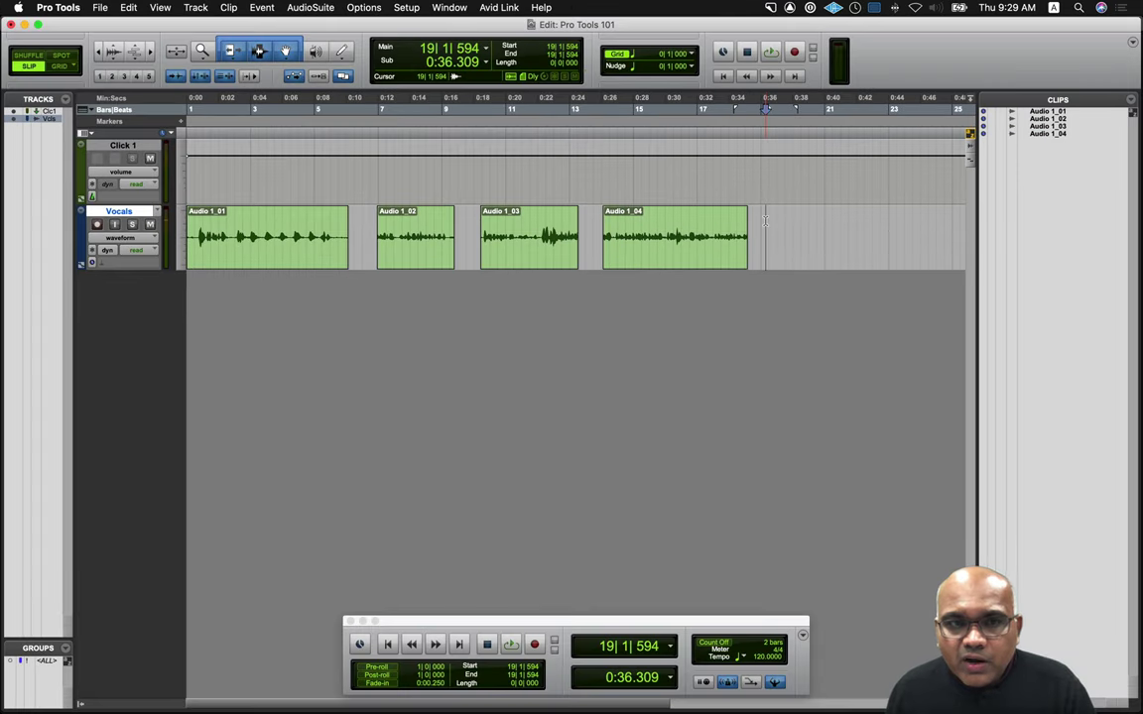
{"action": "left_click", "coordinate": [96, 225]}
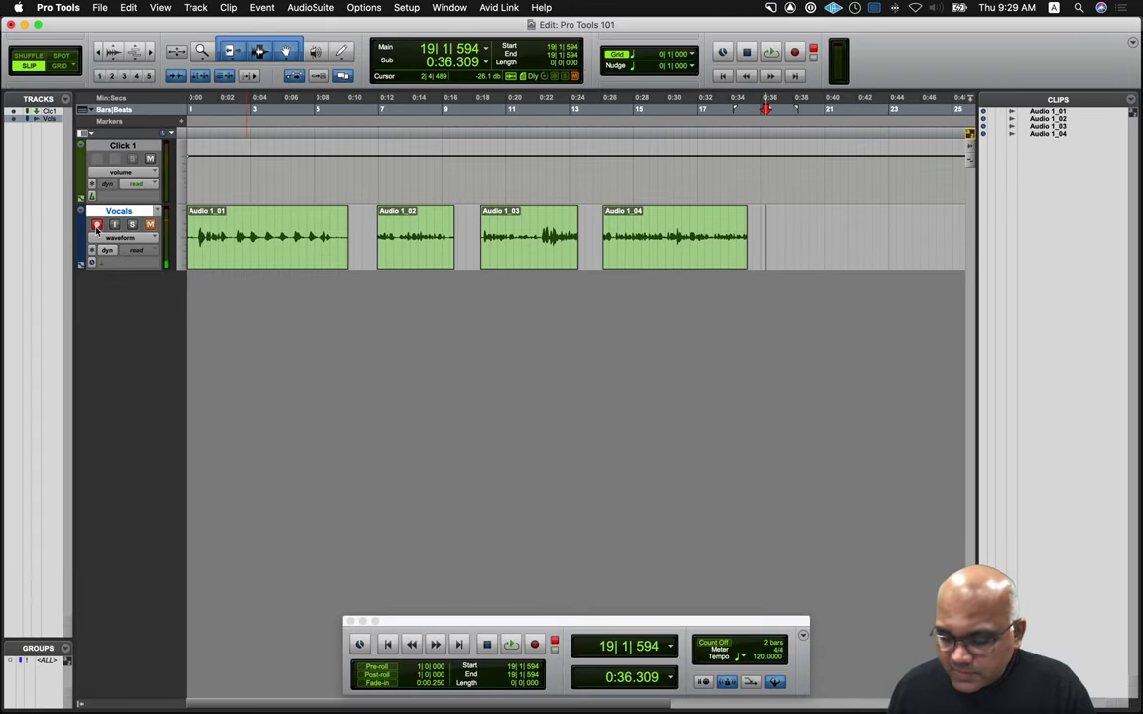
{"action": "key", "text": "super+space"}
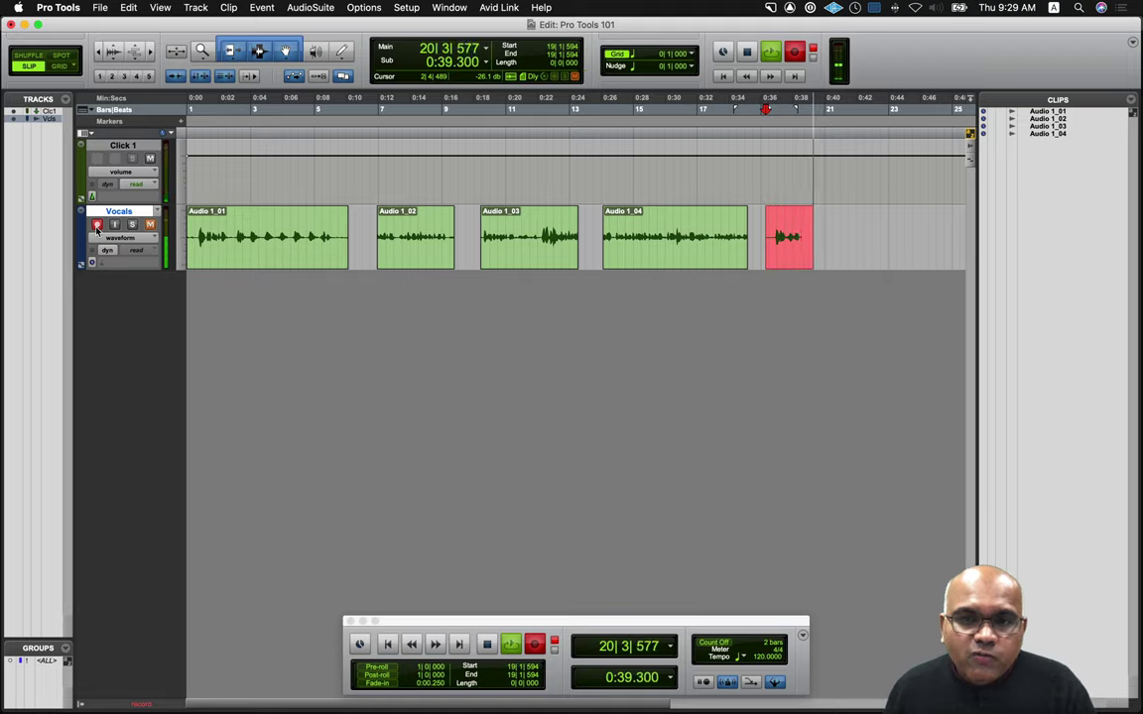
{"action": "key", "text": "space"}
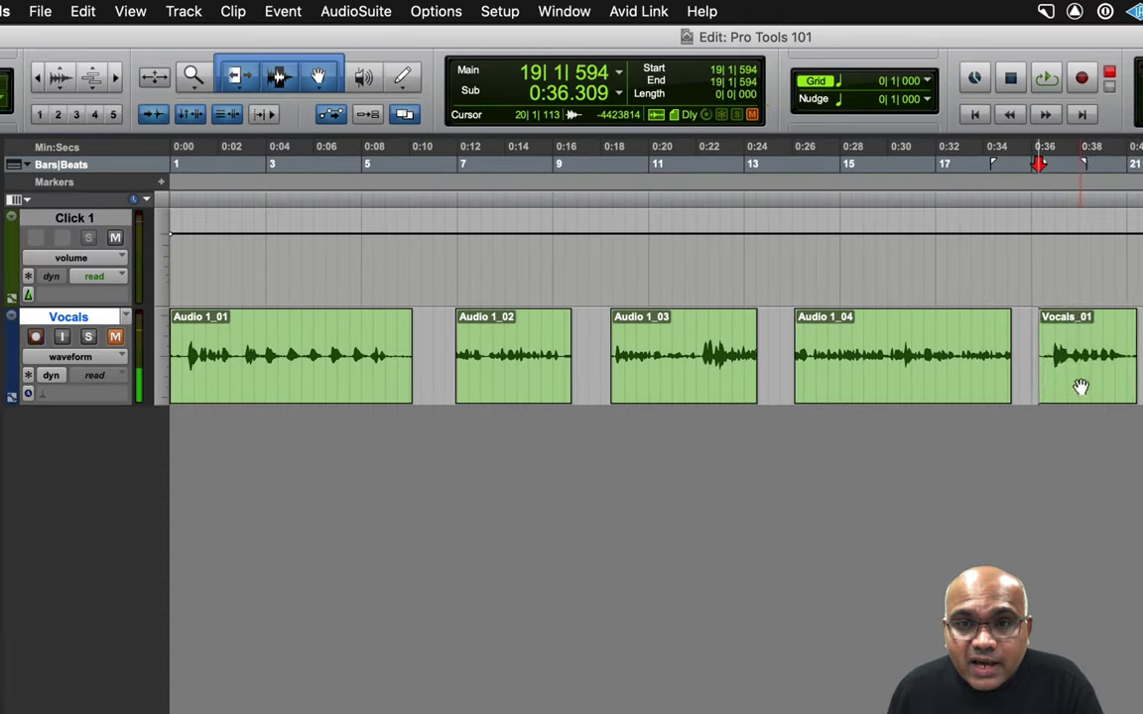
{"action": "left_click", "coordinate": [1080, 387]}
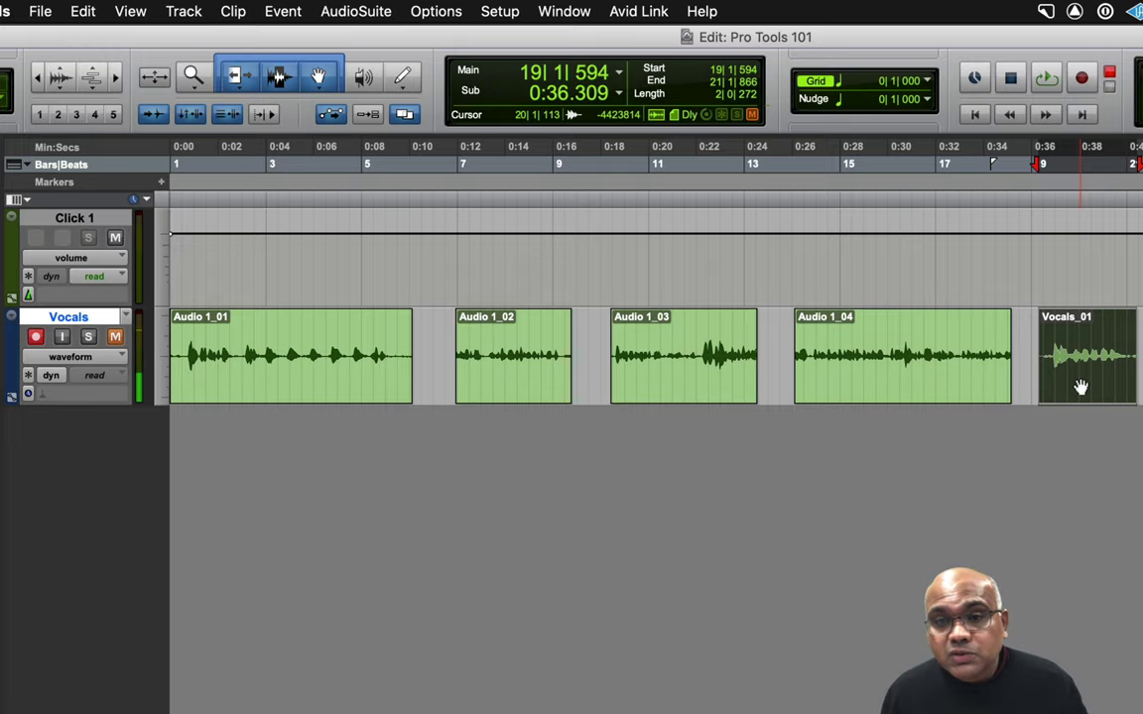
- Switch to Finder to check the Vocals_01.aif file in the Audio Files folder, and return to Pro Tools
{"action": "key", "text": "super+Tab"}
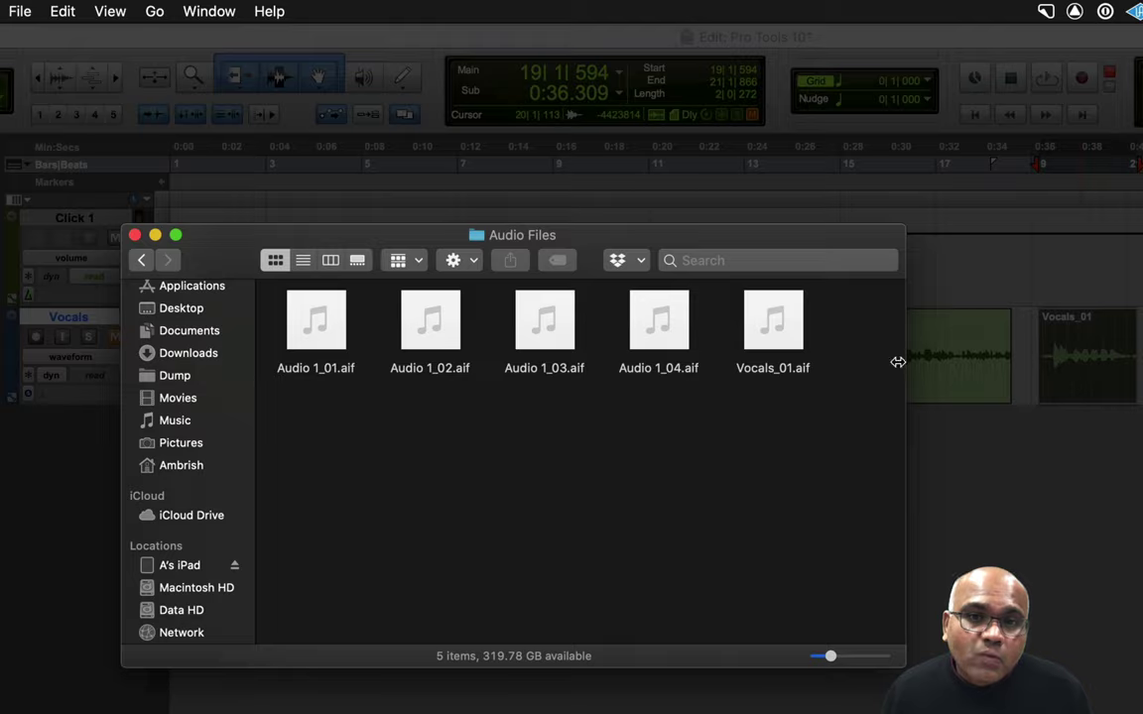
{"action": "left_click", "coordinate": [790, 339]}
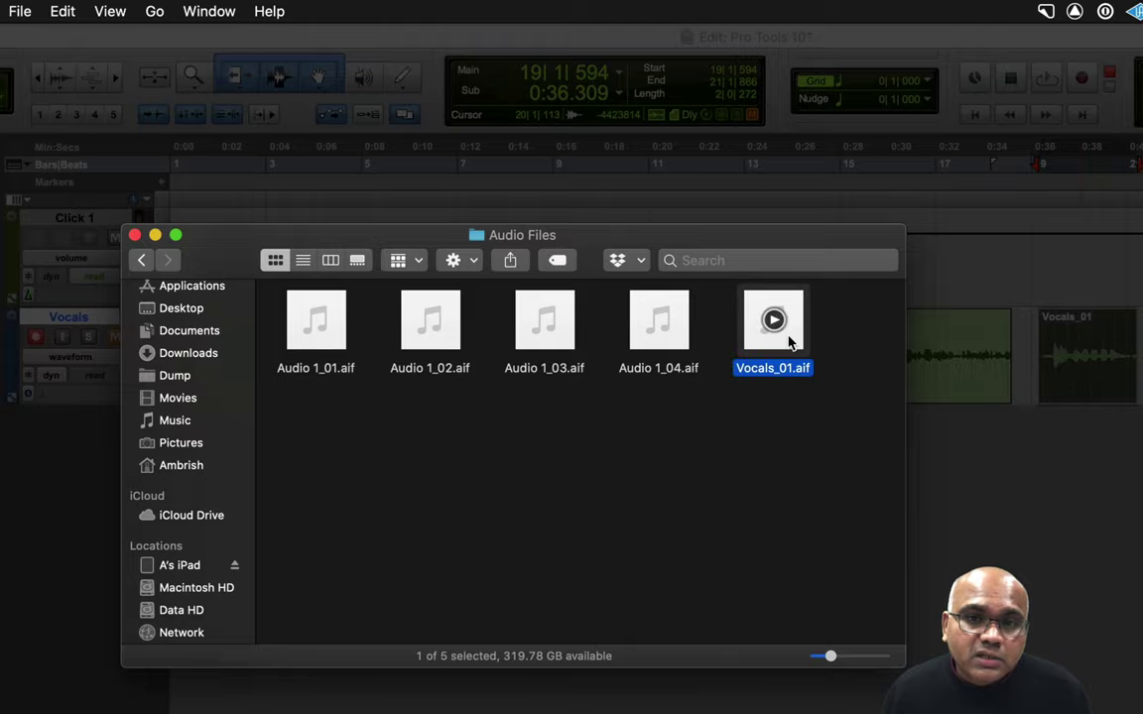
{"action": "left_click", "coordinate": [848, 485]}
{"action": "key", "text": "super+Tab"}
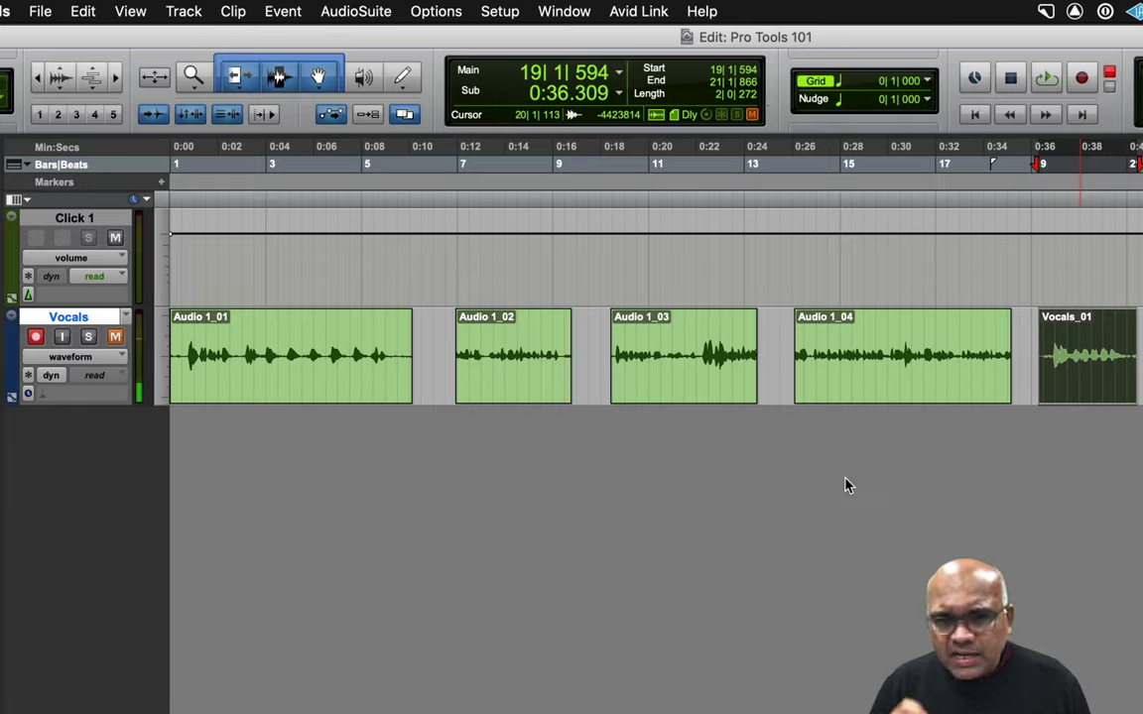
- Zoom in on the Audio 1_01 clip at the session start, and unmute and record-disarm the Vocals track
{"action": "key", "text": "Return"}
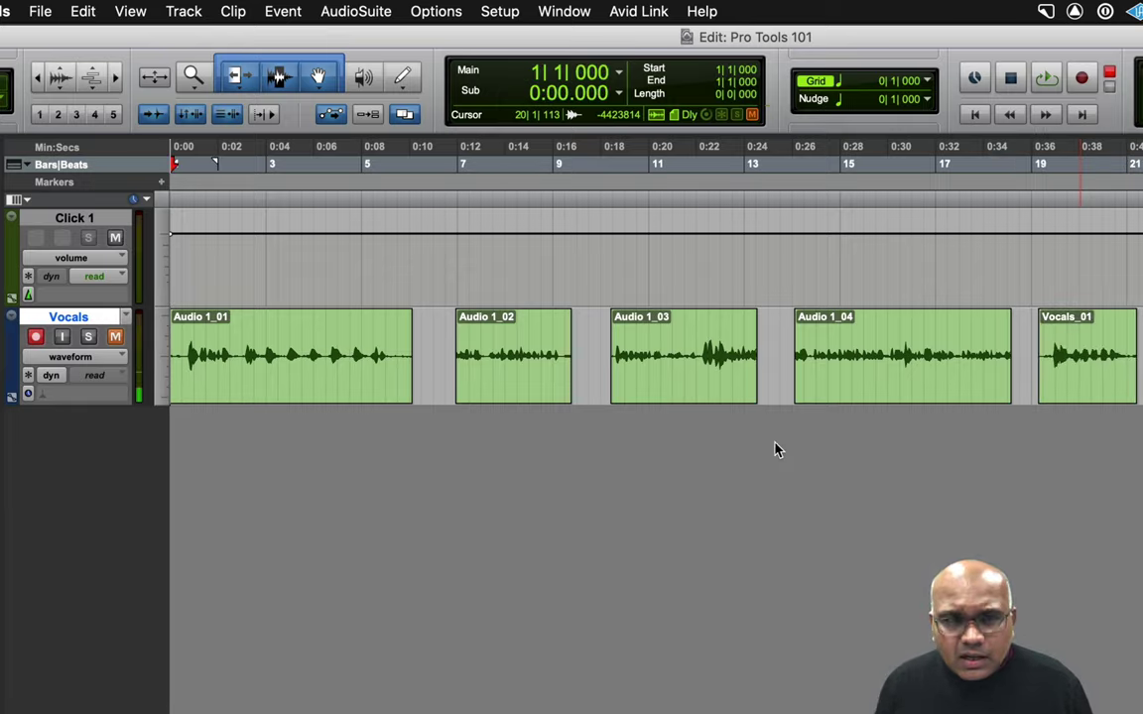
{"action": "left_click", "coordinate": [238, 327]}
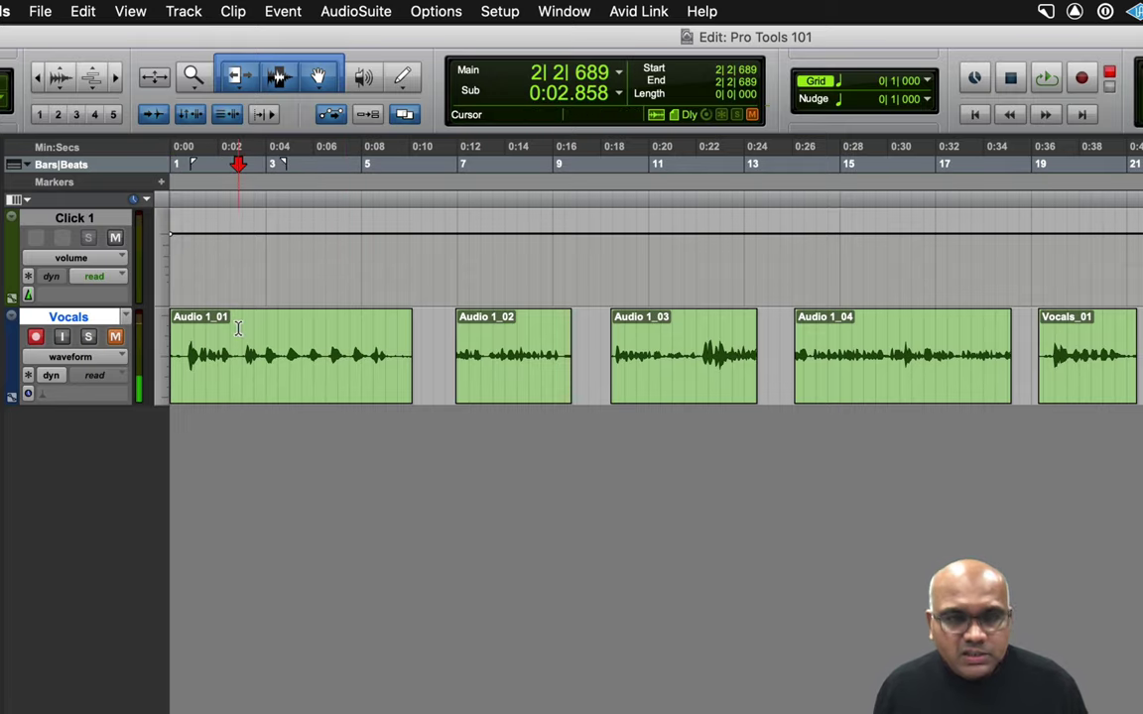
{"action": "key", "text": "super+bracketright"}
{"action": "key", "text": "super+bracketright"}
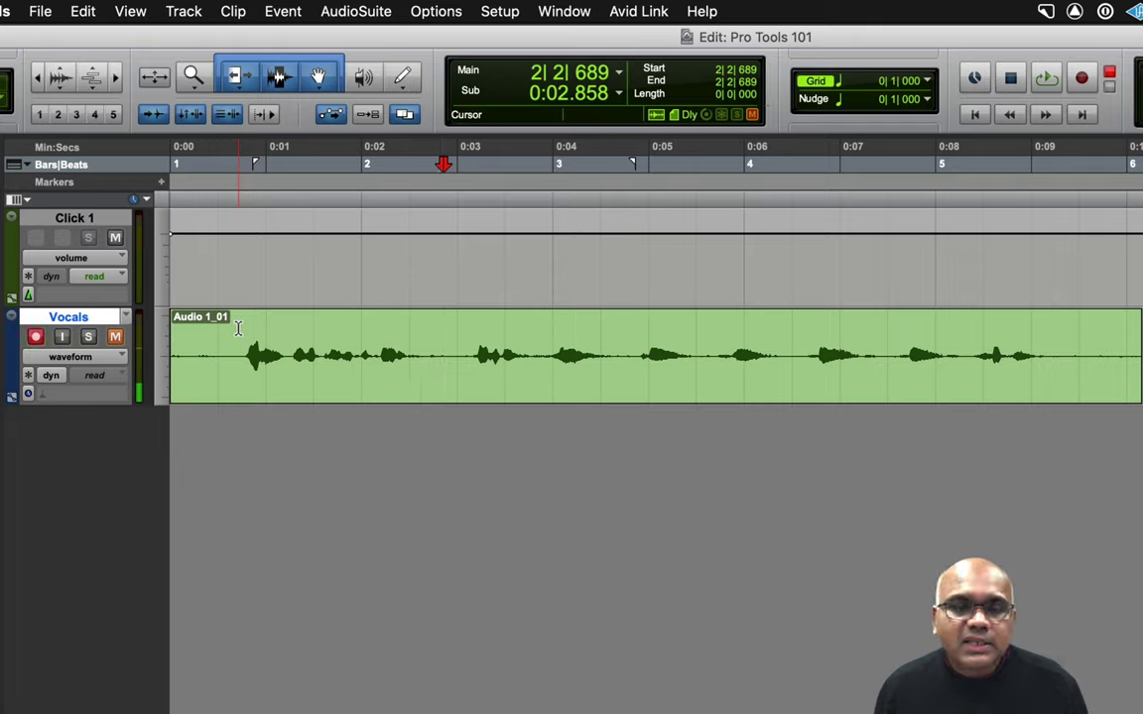
{"action": "left_click", "coordinate": [116, 340]}
{"action": "left_click", "coordinate": [36, 338]}
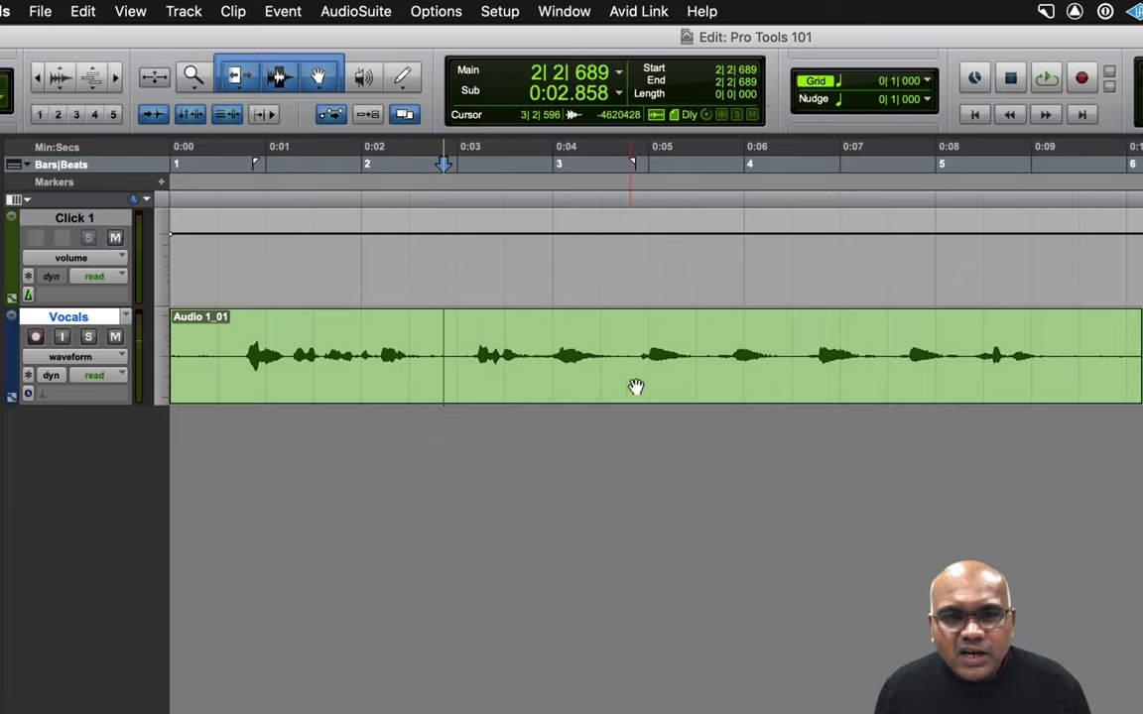
- Play the Audio 1_01 clip from 2|4|632 for about two bars and stop playback
{"action": "left_click", "coordinate": [536, 332]}
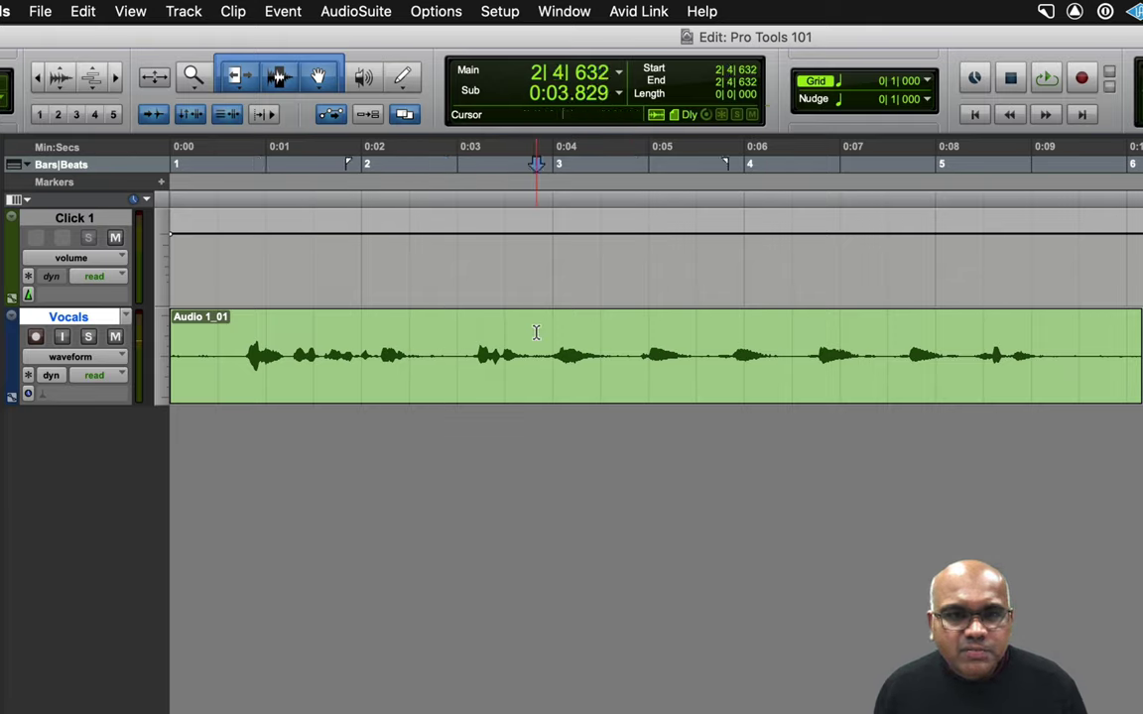
{"action": "key", "text": "space"}
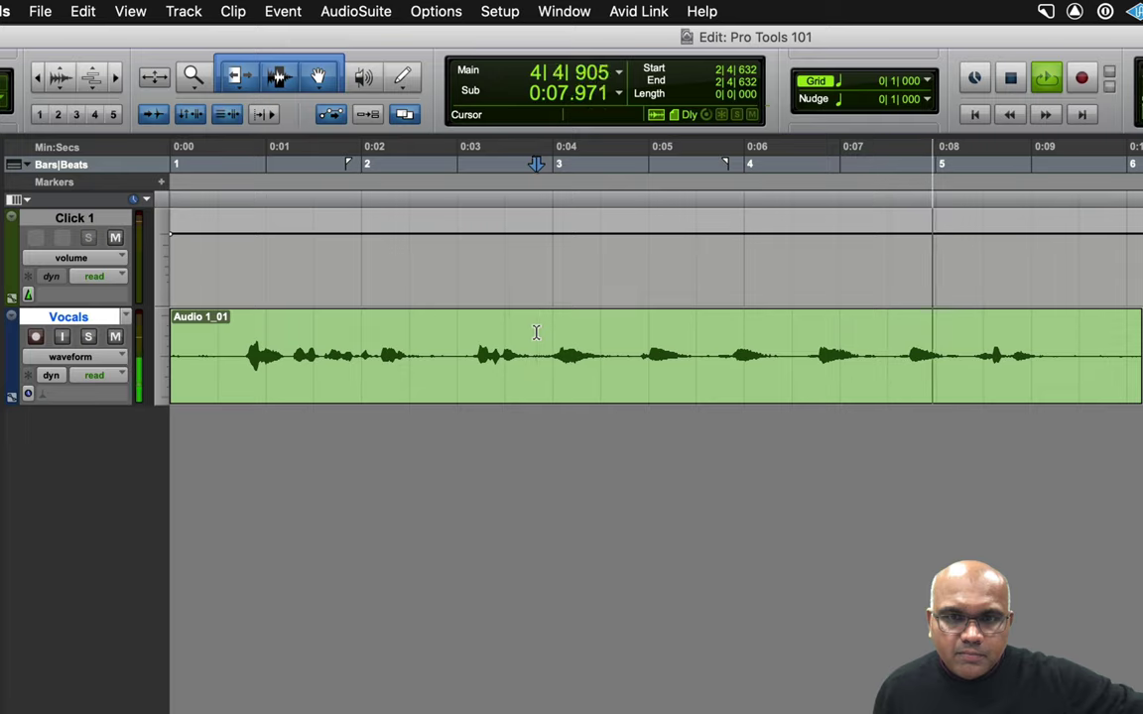
{"action": "key", "text": "space"}
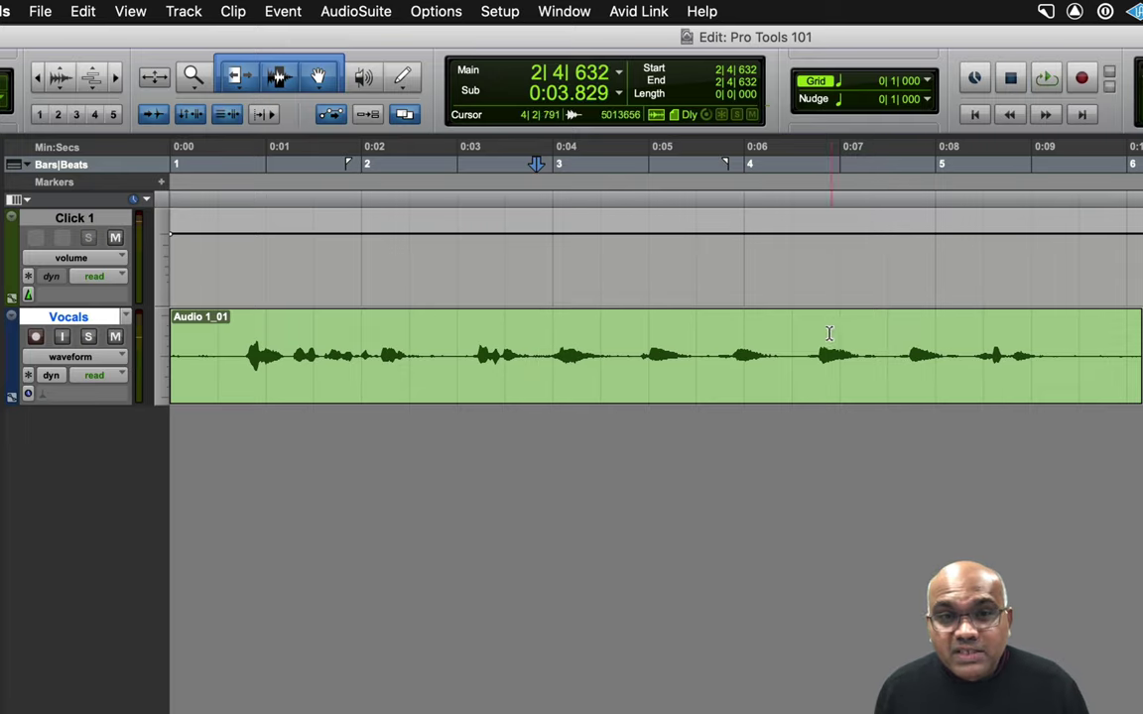
- Select the Audio 1_01 range from 4|2|033 to 4|4|079, audition it, and separate it into its own clip
{"action": "left_click", "coordinate": [797, 330]}
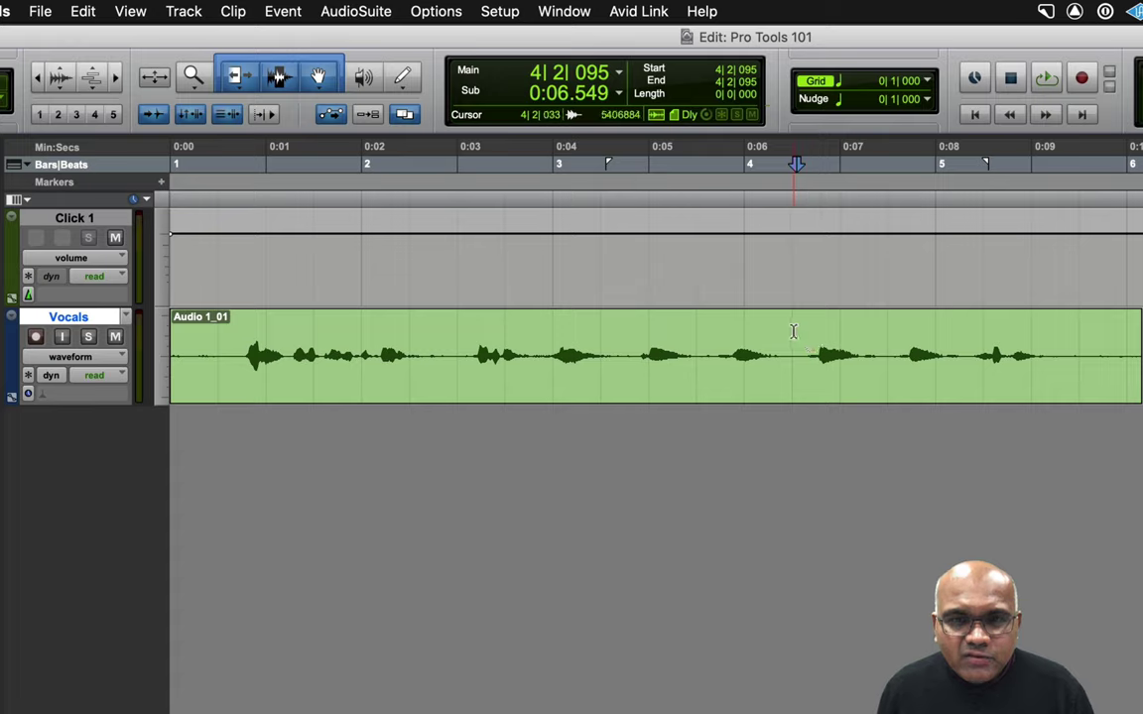
{"action": "left_click_drag", "start_coordinate": [793, 331], "coordinate": [891, 335]}
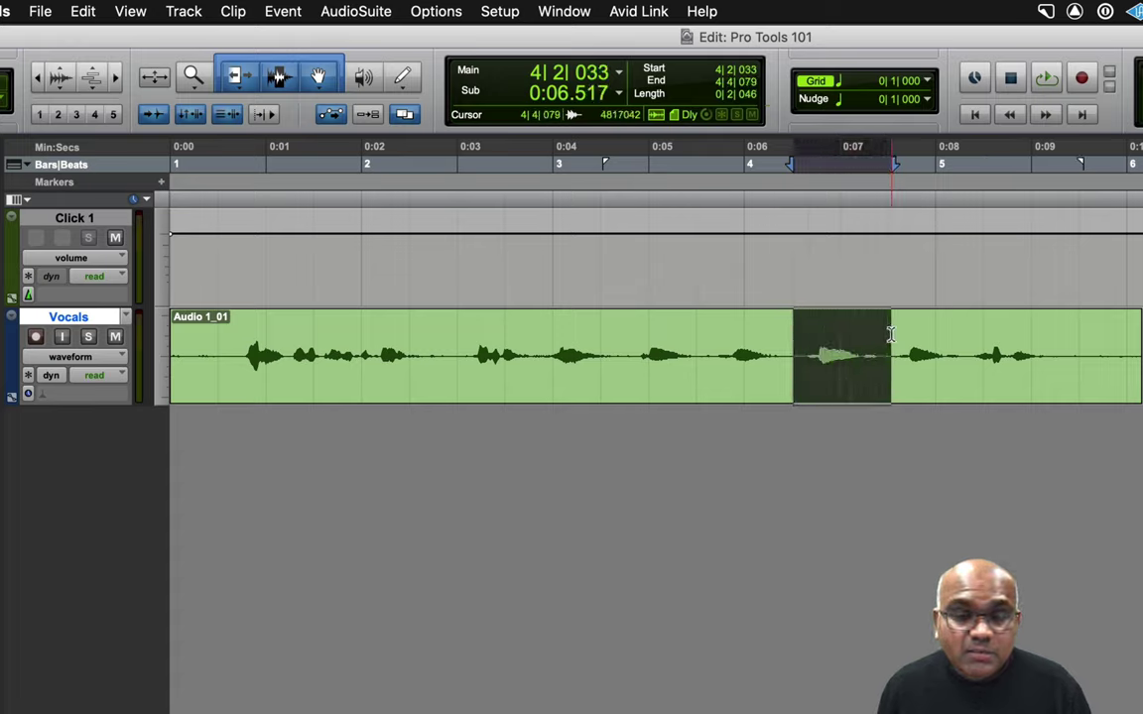
{"action": "key", "text": "space"}
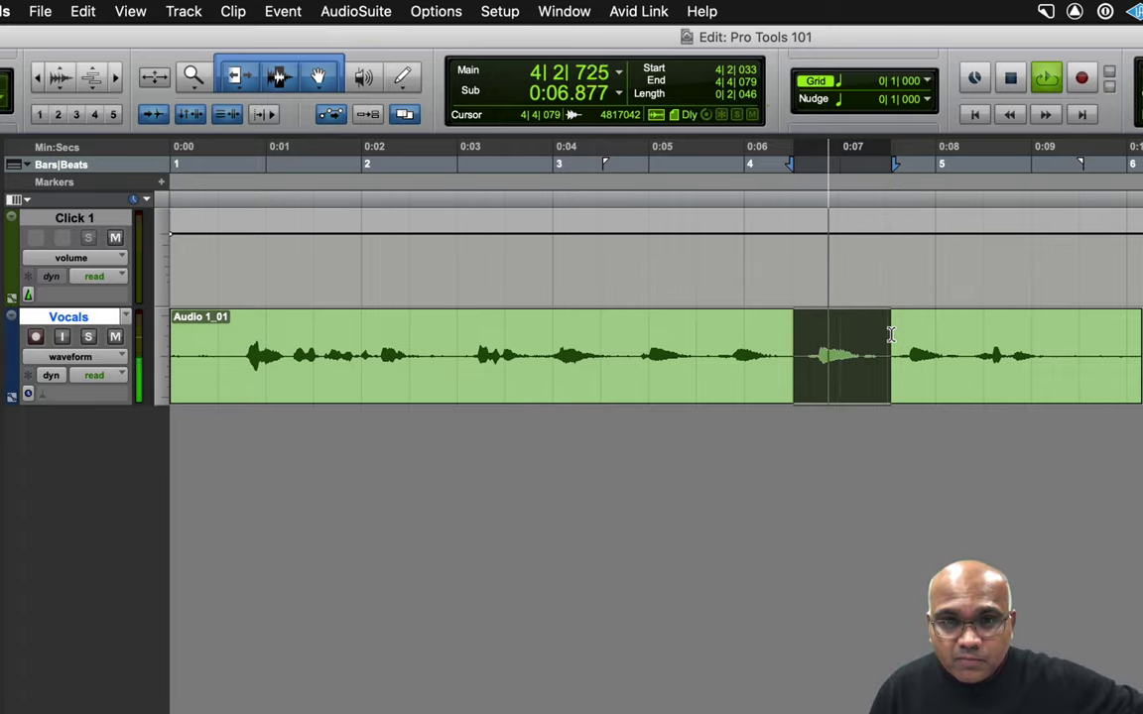
{"action": "key", "text": "space"}
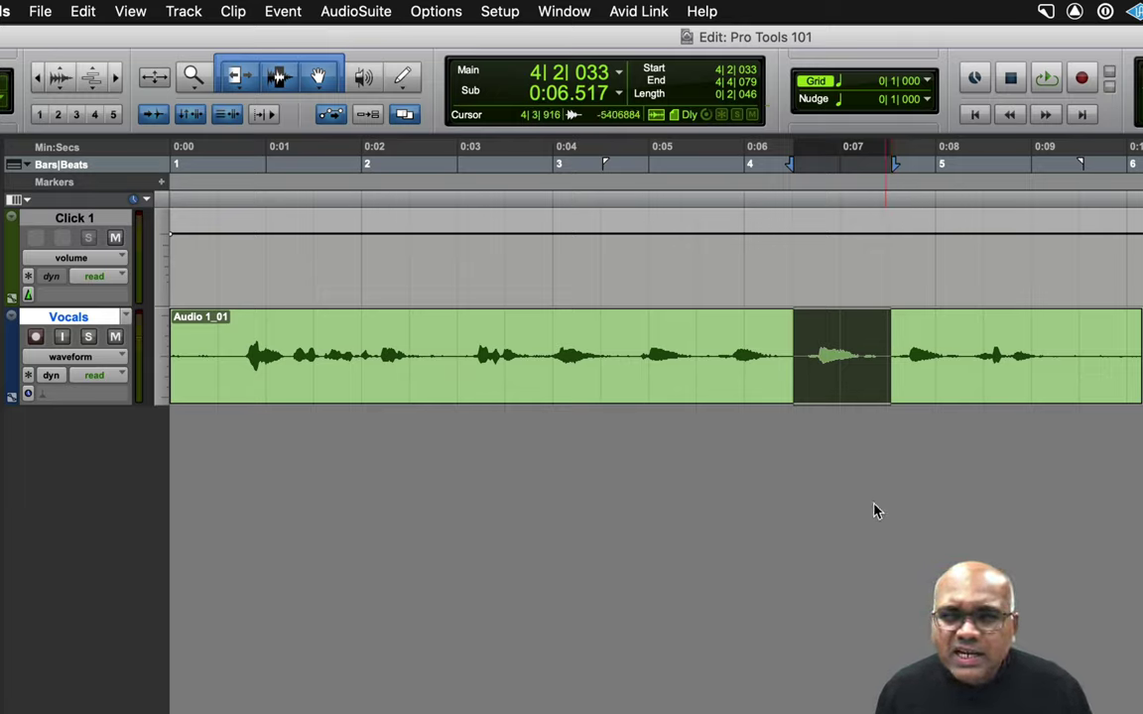
{"action": "key", "text": "b"}
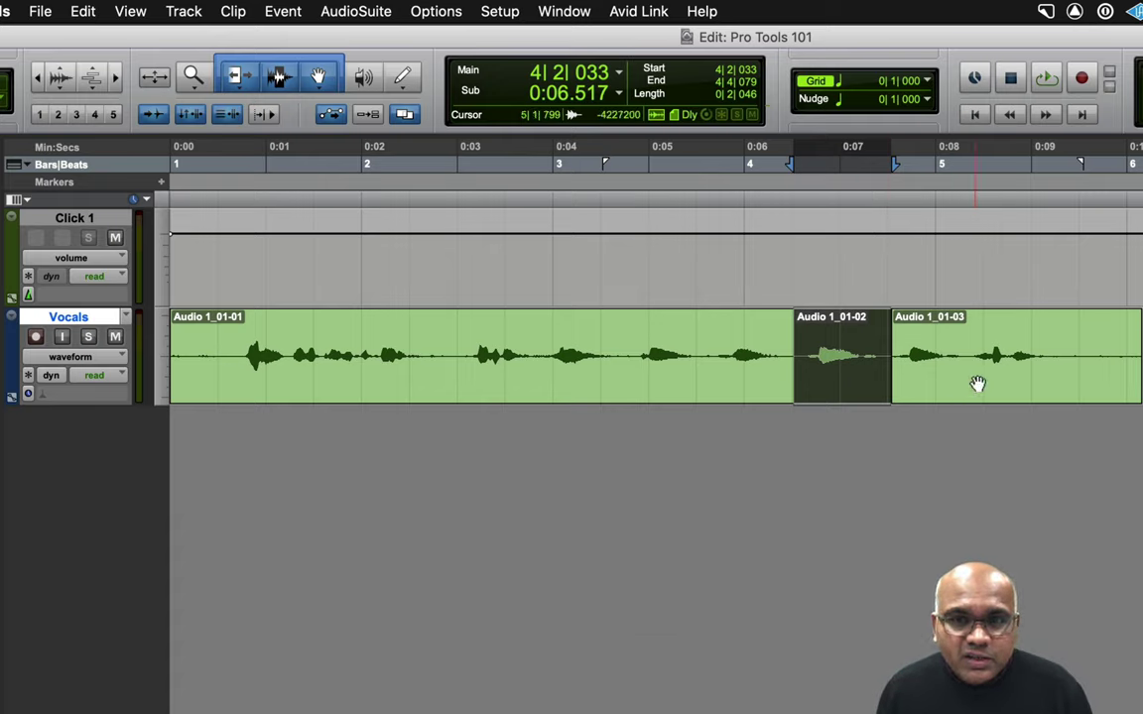
- Split the Audio 1_01-03 clip at 5|1|614
{"action": "left_click", "coordinate": [963, 337]}
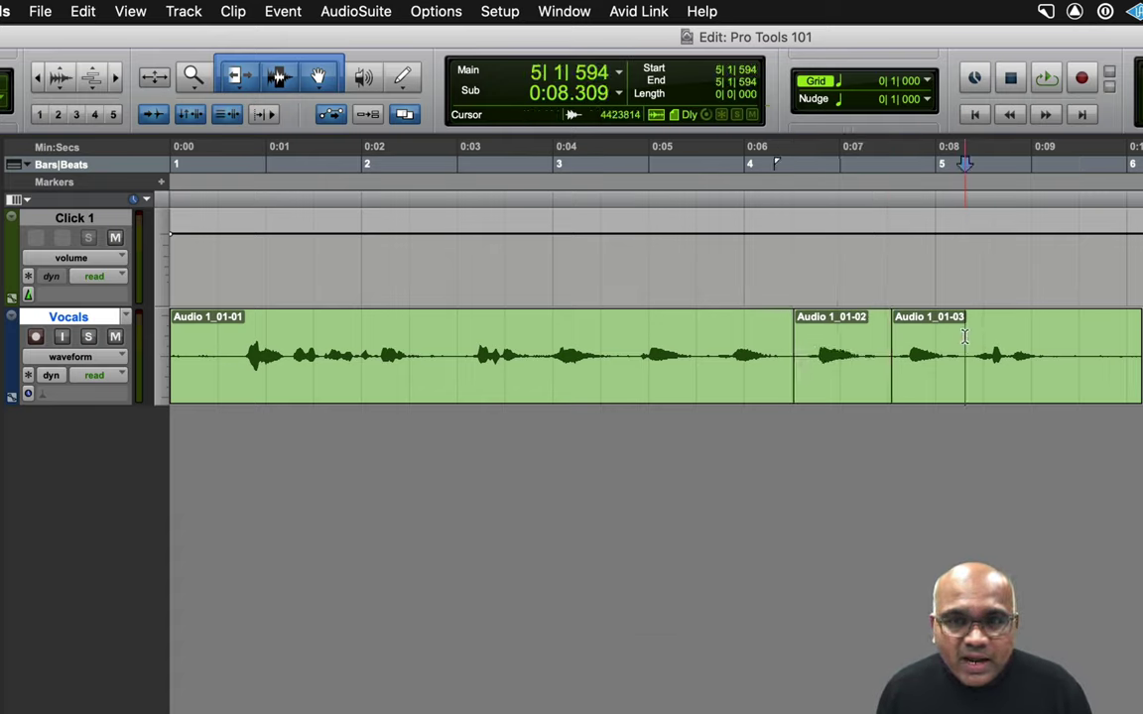
{"action": "left_click", "coordinate": [965, 335]}
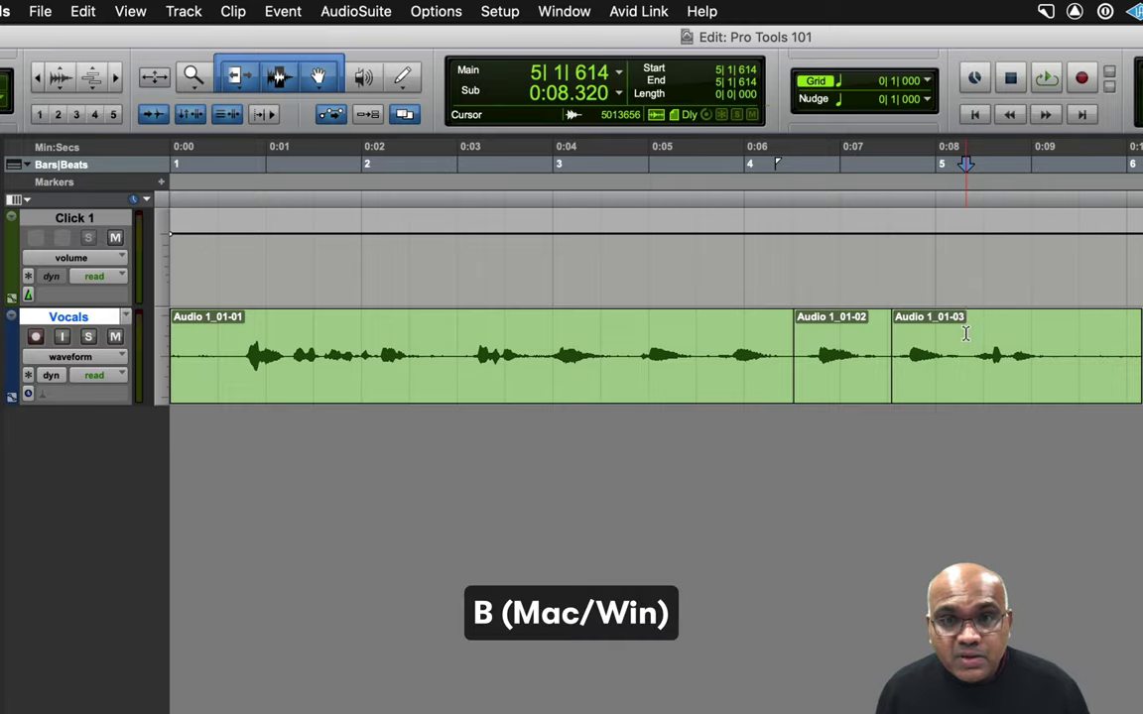
{"action": "key", "text": "b"}
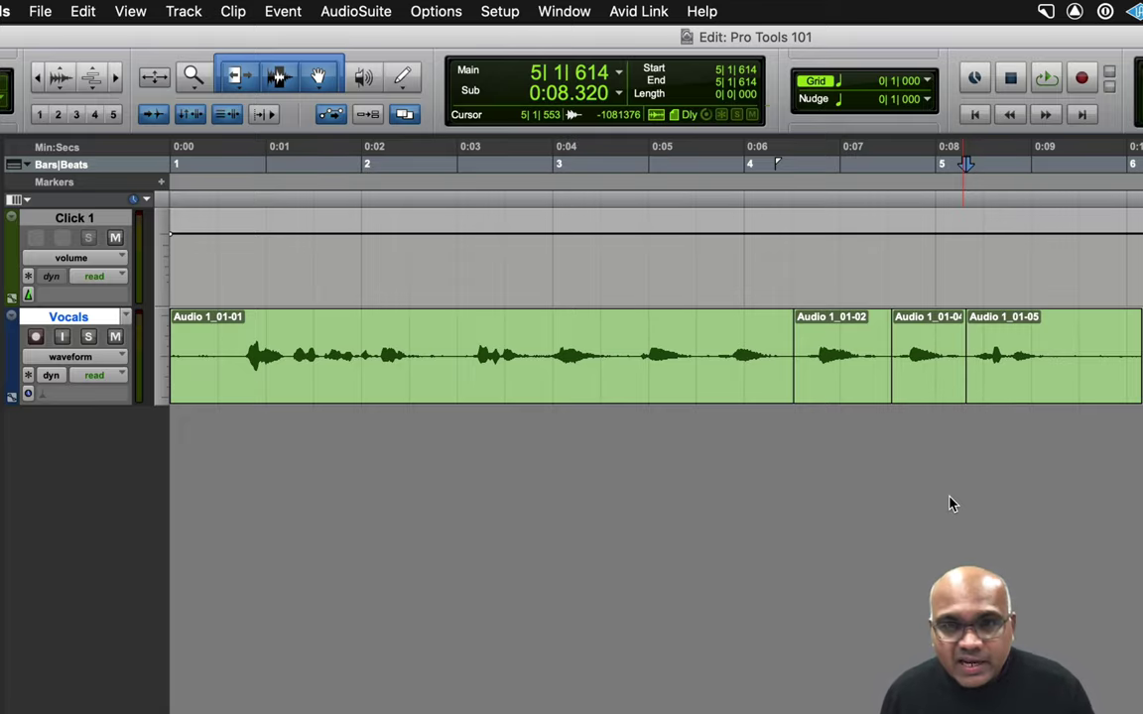
- Examine the names of the separated Audio 1_01 pieces by selecting each clip on the Vocals track in turn
{"action": "key", "text": "t"}
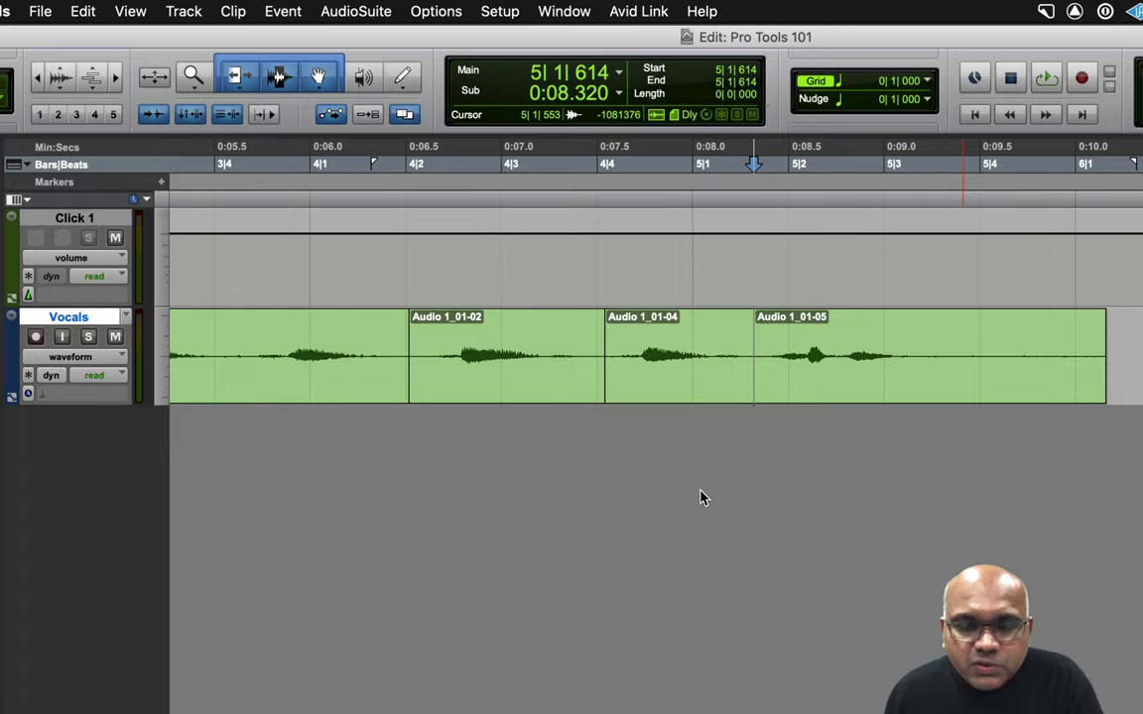
{"action": "scroll", "coordinate": [700, 498], "scroll_direction": "left", "scroll_amount": 10}
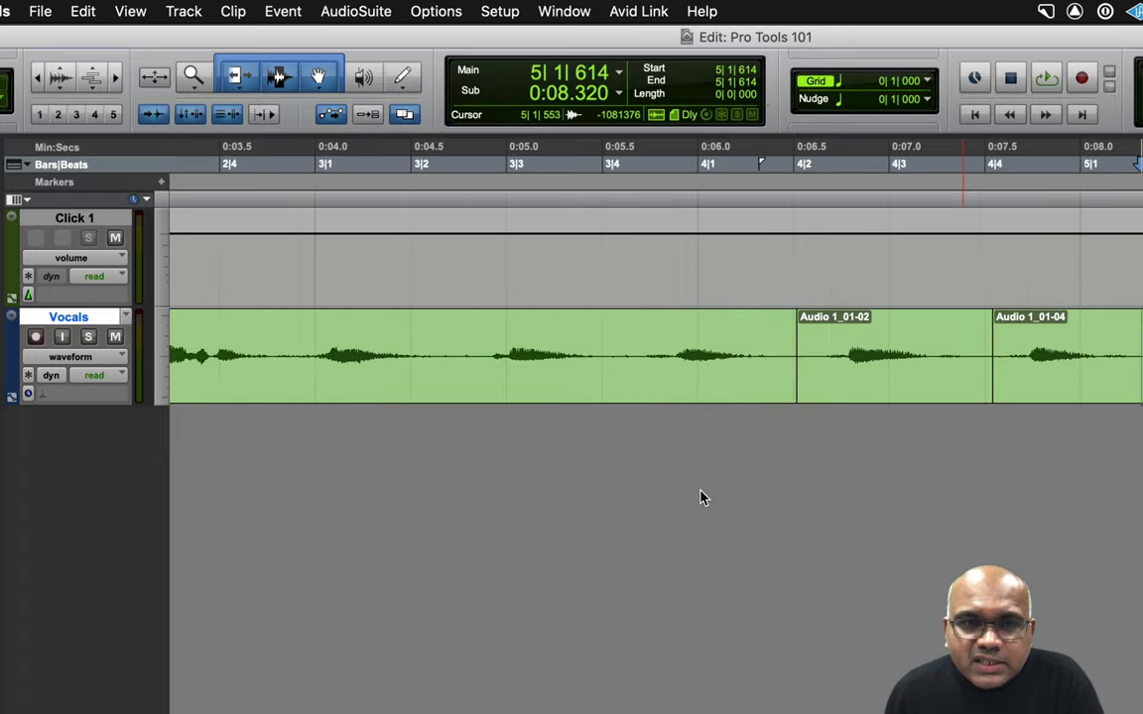
{"action": "scroll", "coordinate": [700, 498], "scroll_direction": "left", "scroll_amount": 3}
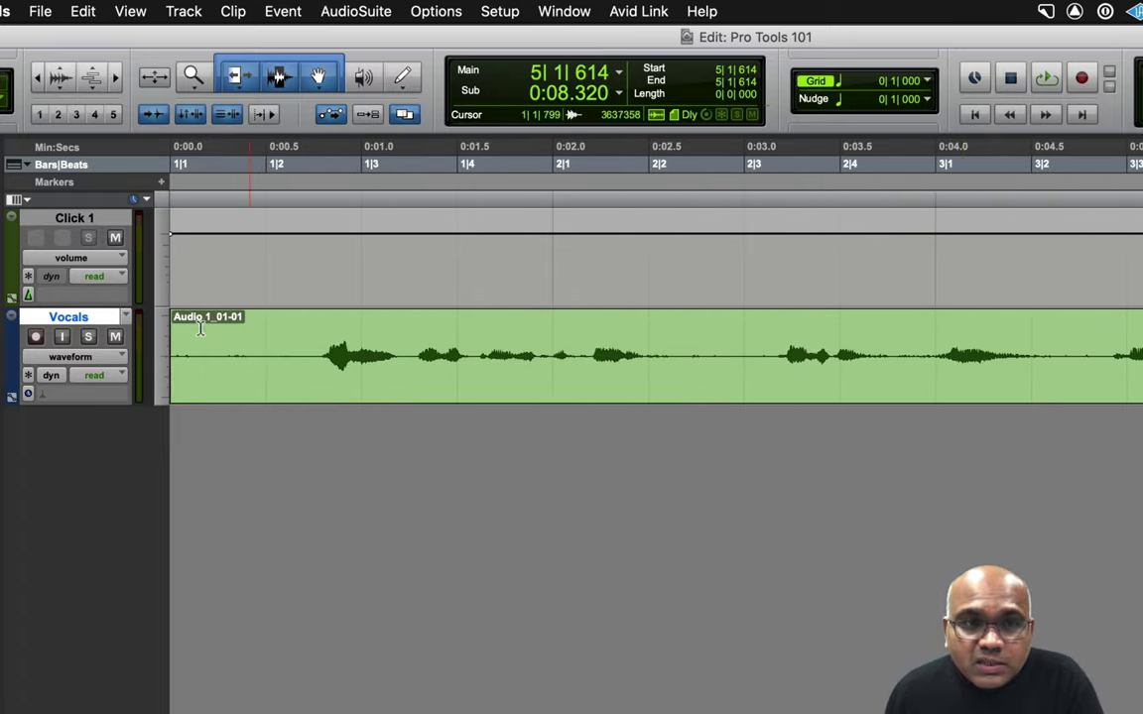
{"action": "left_click", "coordinate": [230, 380]}
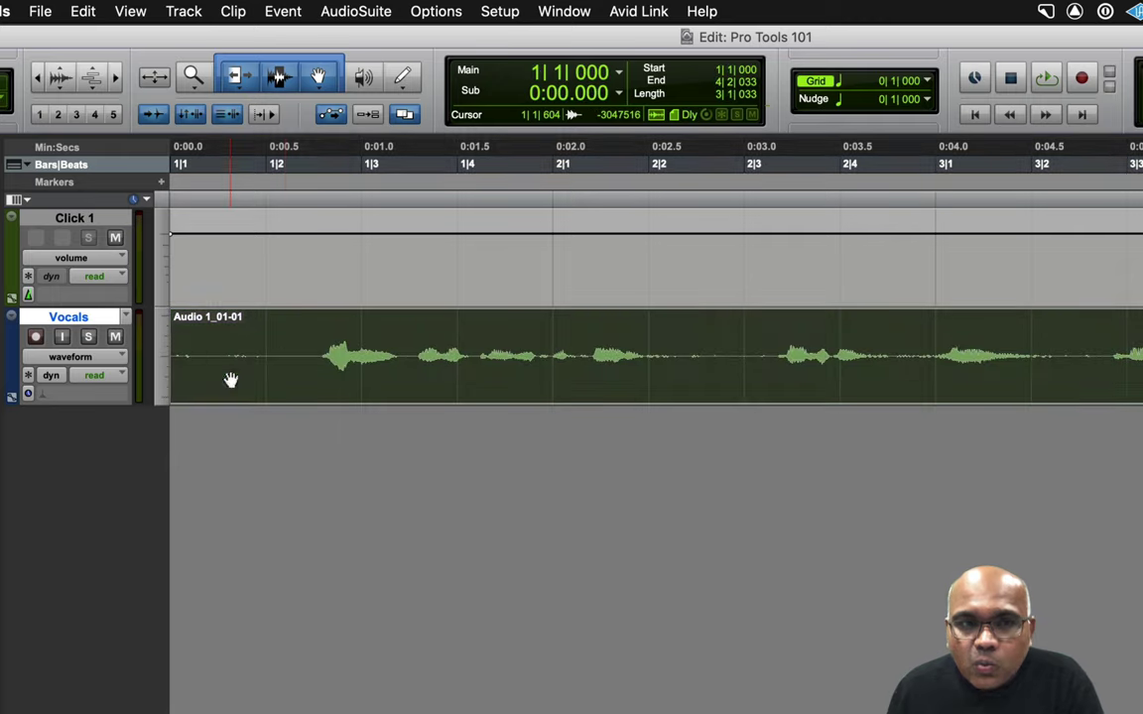
{"action": "scroll", "coordinate": [536, 449], "scroll_direction": "right", "scroll_amount": 10}
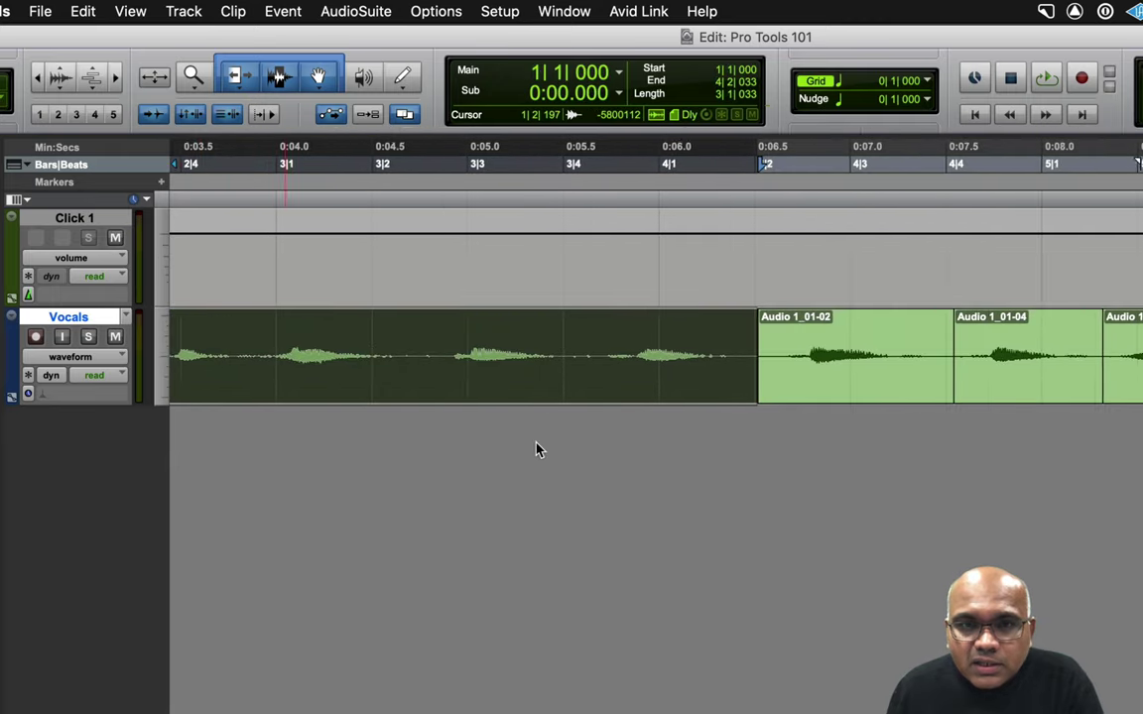
{"action": "left_click", "coordinate": [580, 377]}
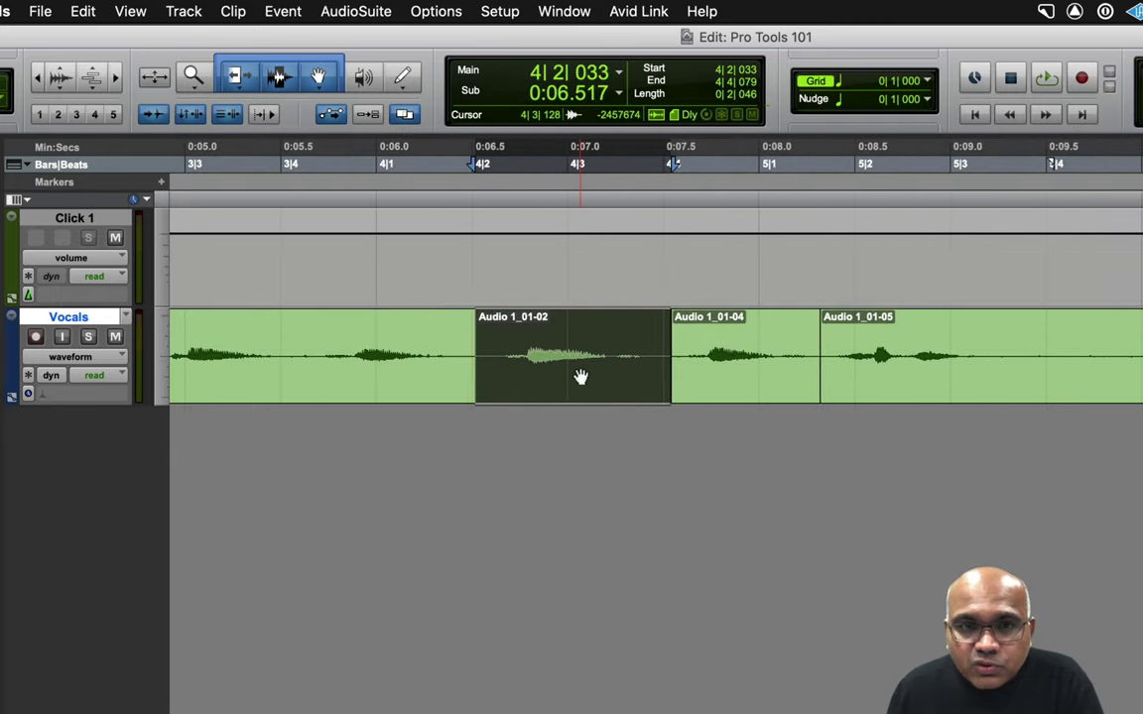
{"action": "left_click", "coordinate": [737, 388]}
{"action": "left_click", "coordinate": [898, 396]}
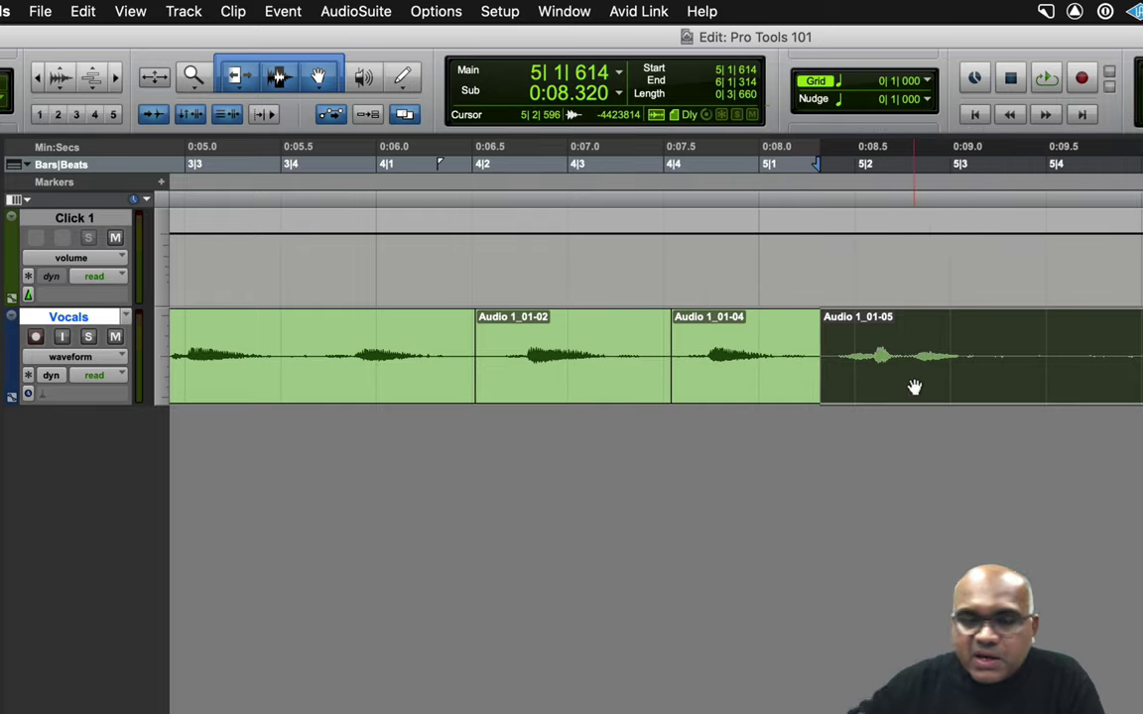
{"action": "left_click", "coordinate": [334, 390]}
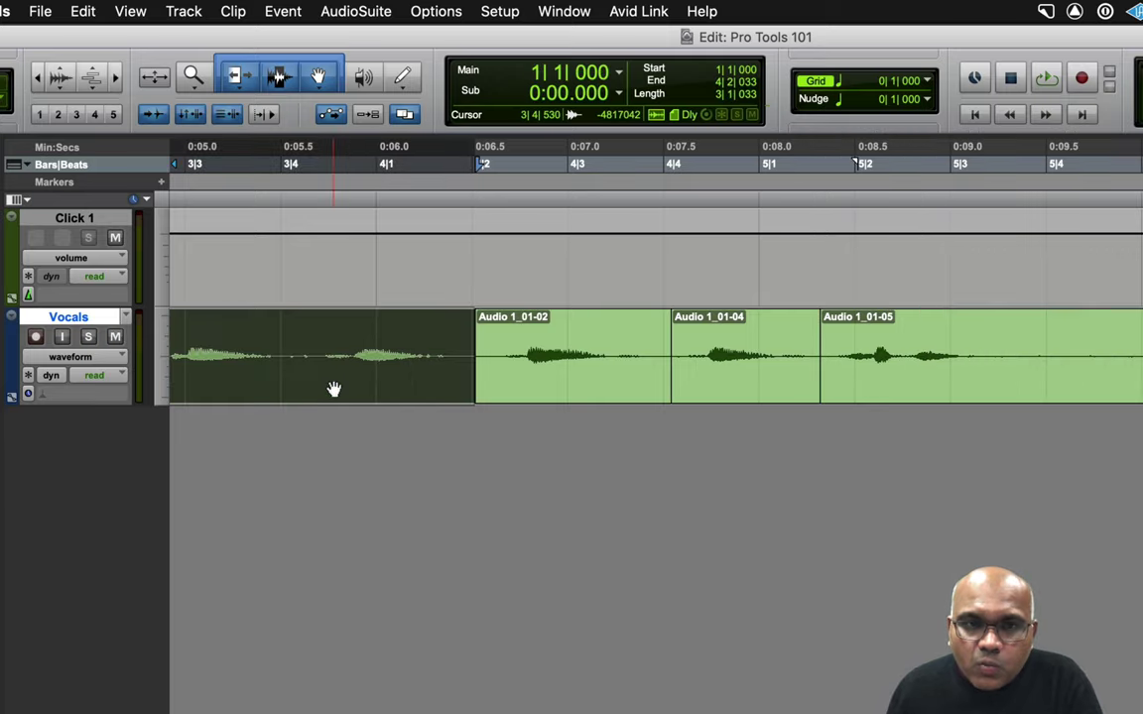
{"action": "left_click", "coordinate": [570, 383]}
{"action": "left_click", "coordinate": [739, 387]}
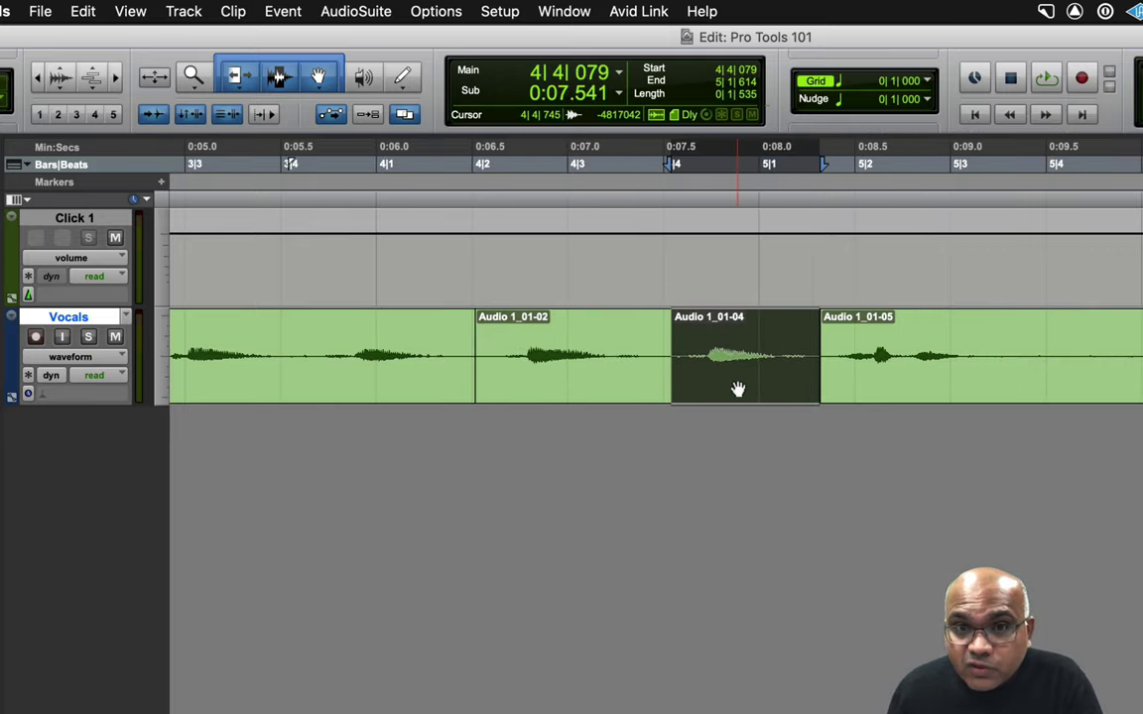
{"action": "left_click", "coordinate": [899, 396]}
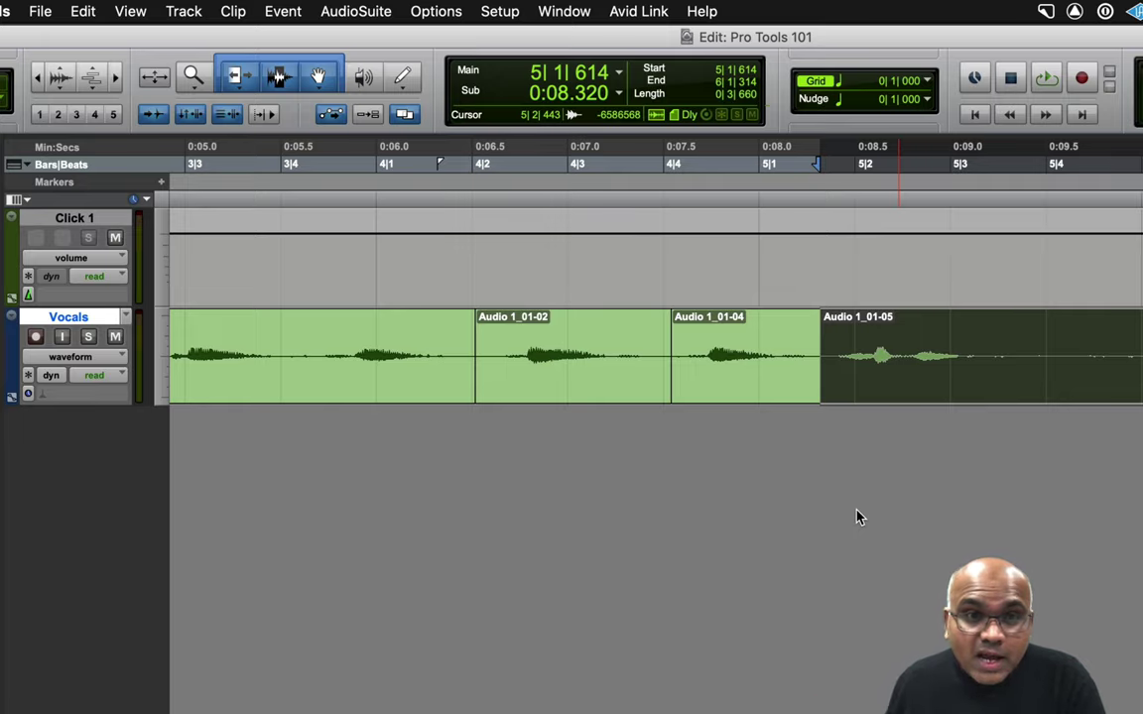
{"action": "left_click", "coordinate": [321, 388]}
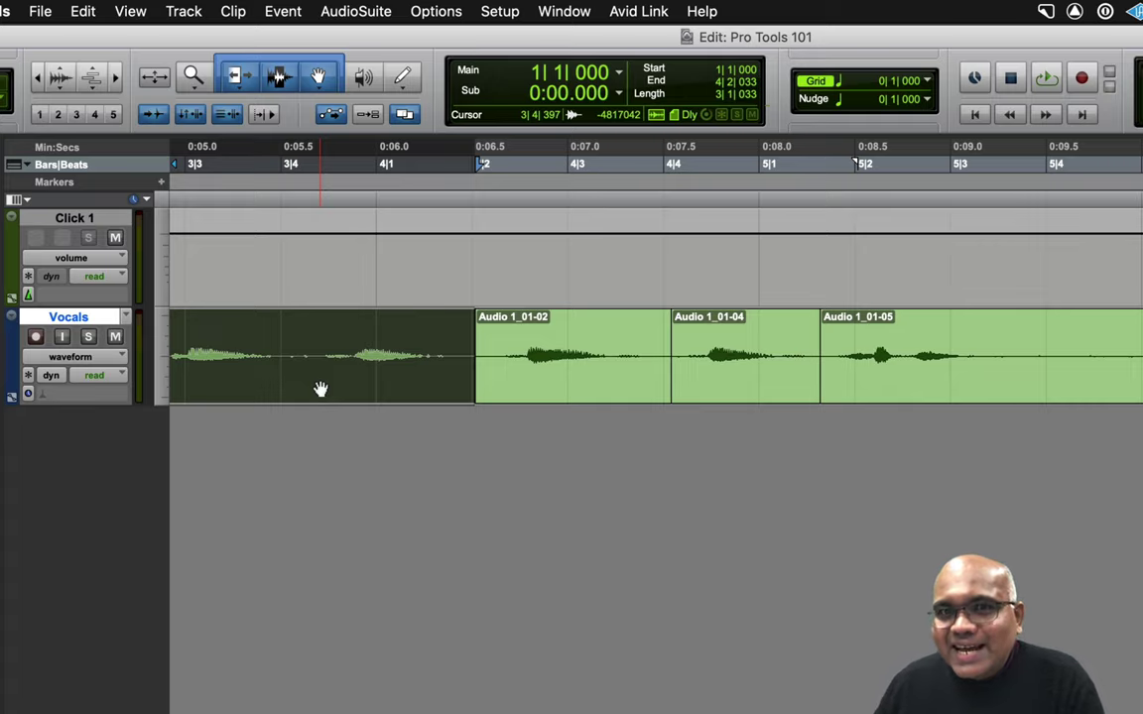
{"action": "left_click", "coordinate": [521, 390]}
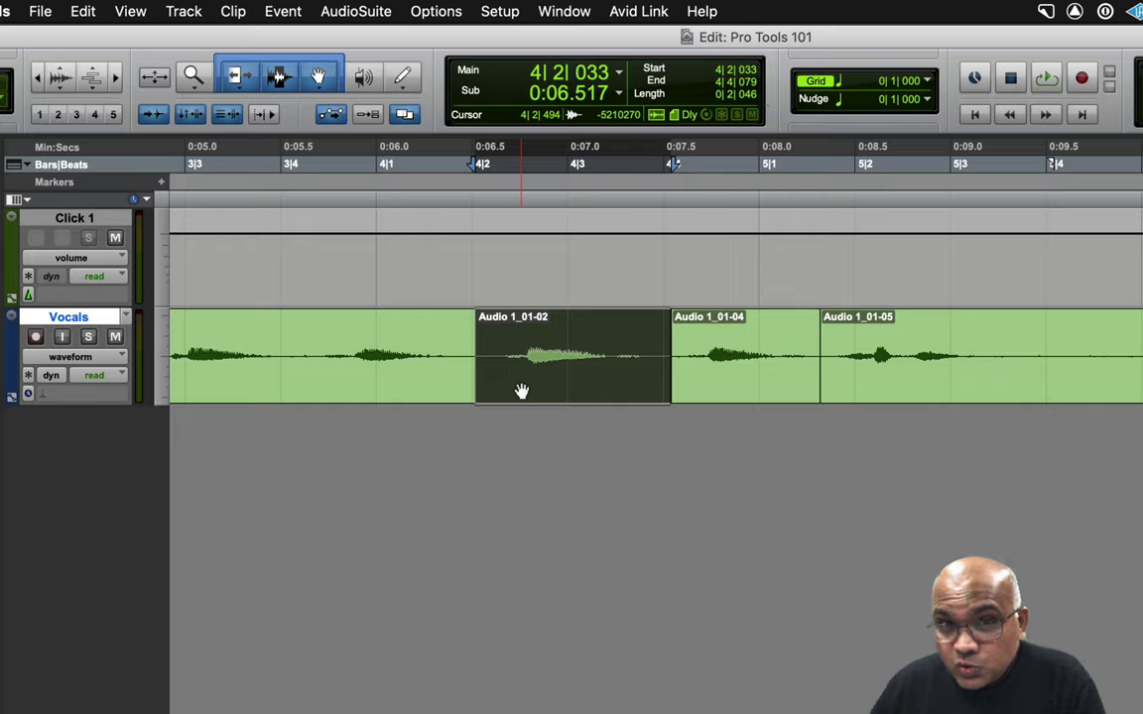
{"action": "left_click", "coordinate": [739, 387]}
{"action": "left_click", "coordinate": [888, 390]}
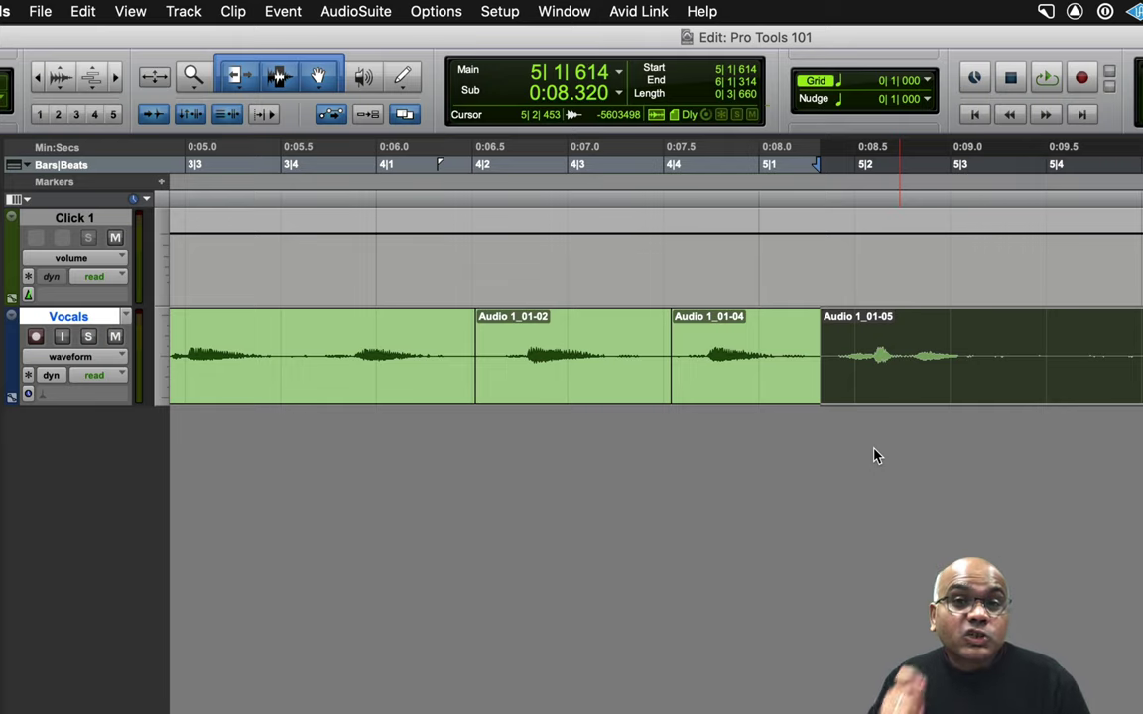
- Compare the Audio 1_01.aif file in Finder's Audio Files folder with the separated clips in Pro Tools, selecting Audio 1_01-02
{"action": "key", "text": "super+Tab"}
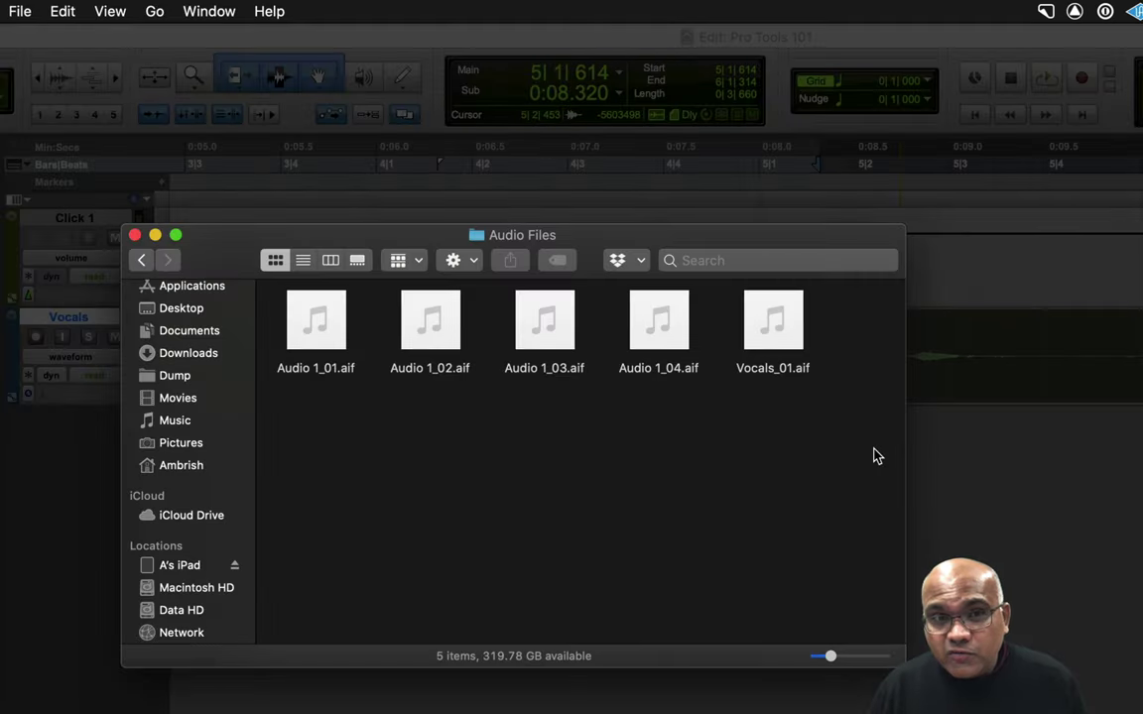
{"action": "left_click", "coordinate": [333, 342]}
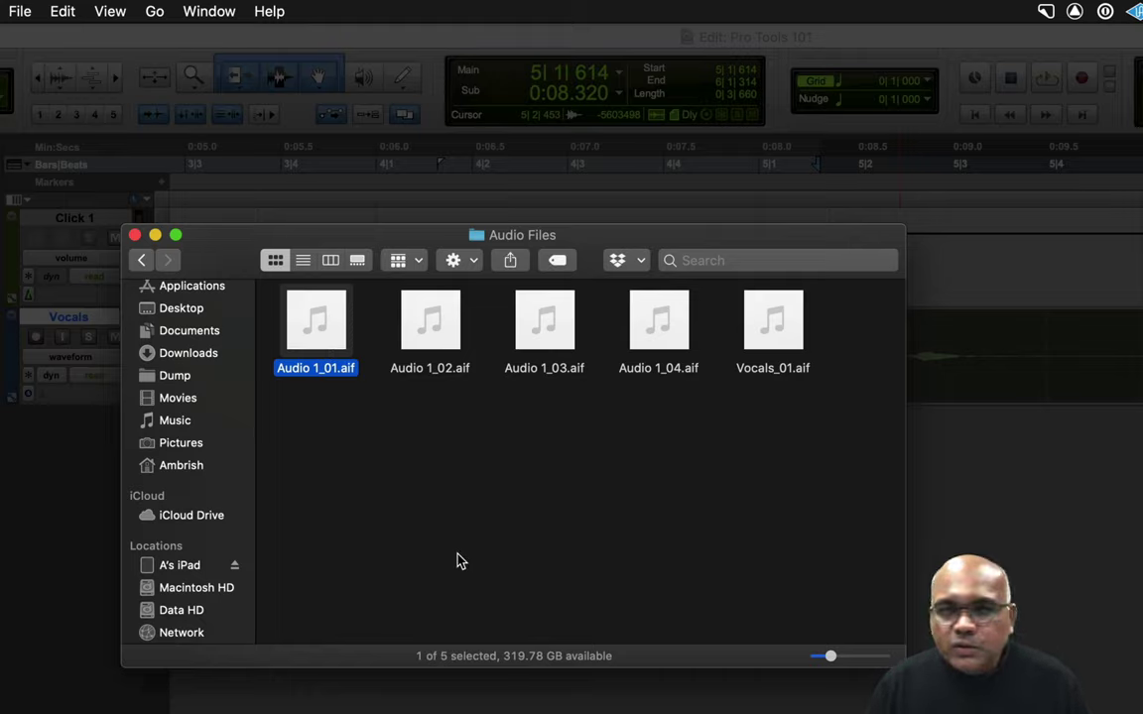
{"action": "key", "text": "super+Tab"}
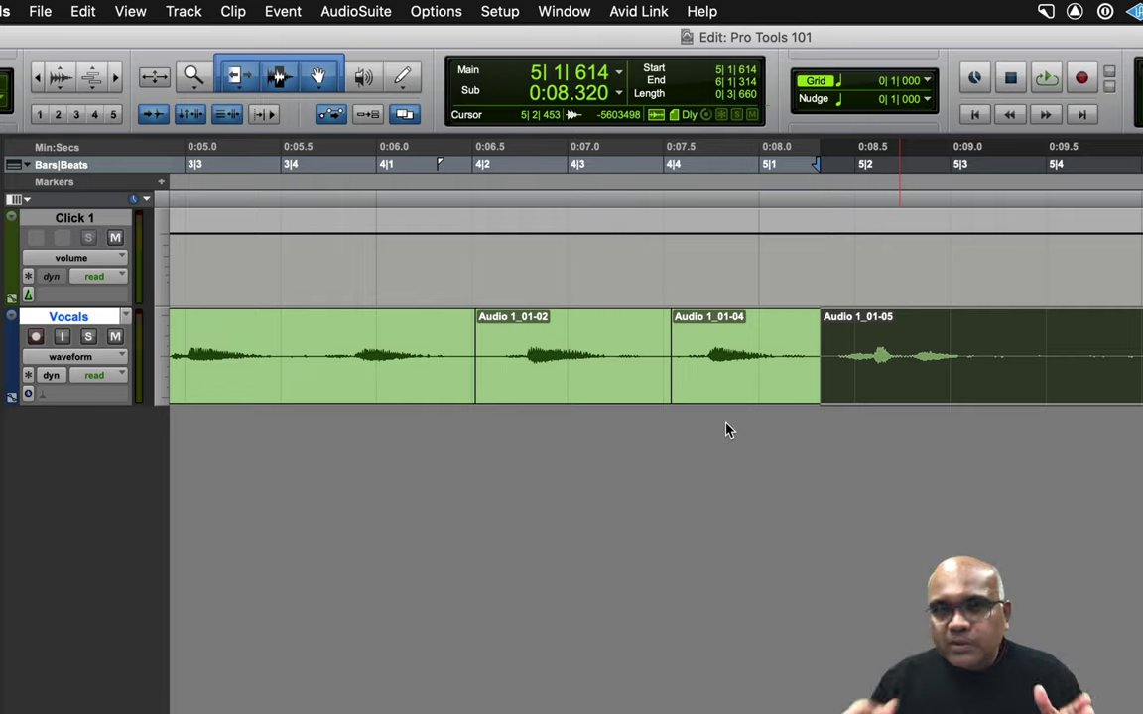
{"action": "left_click", "coordinate": [603, 388]}
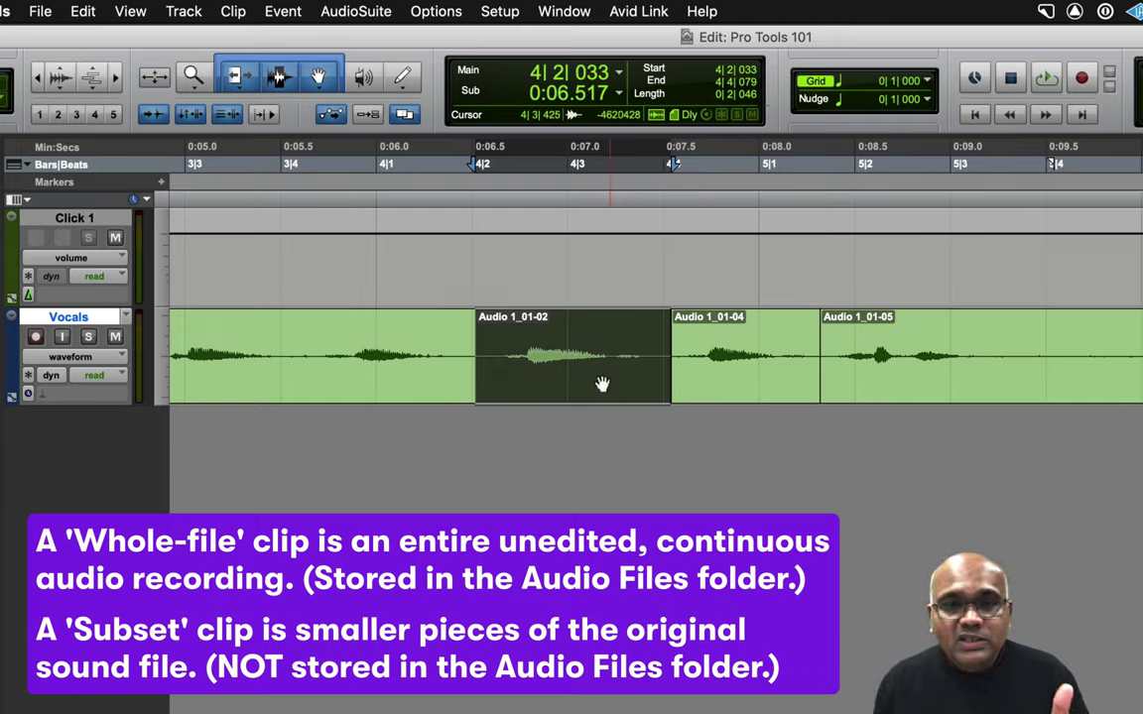
- Select Audio 1_01-04 and Audio 1_01-05 on the Vocals track, save the session, and switch to Finder's Audio Files folder to compare
{"action": "left_click", "coordinate": [773, 383]}
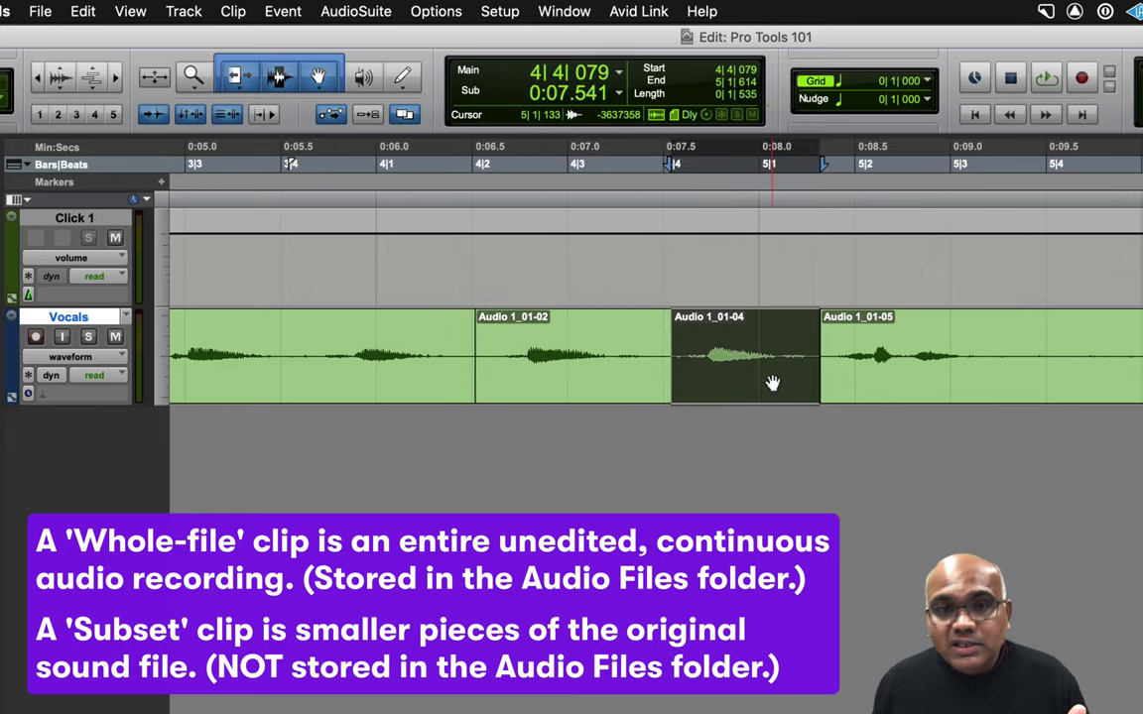
{"action": "left_click", "coordinate": [945, 390]}
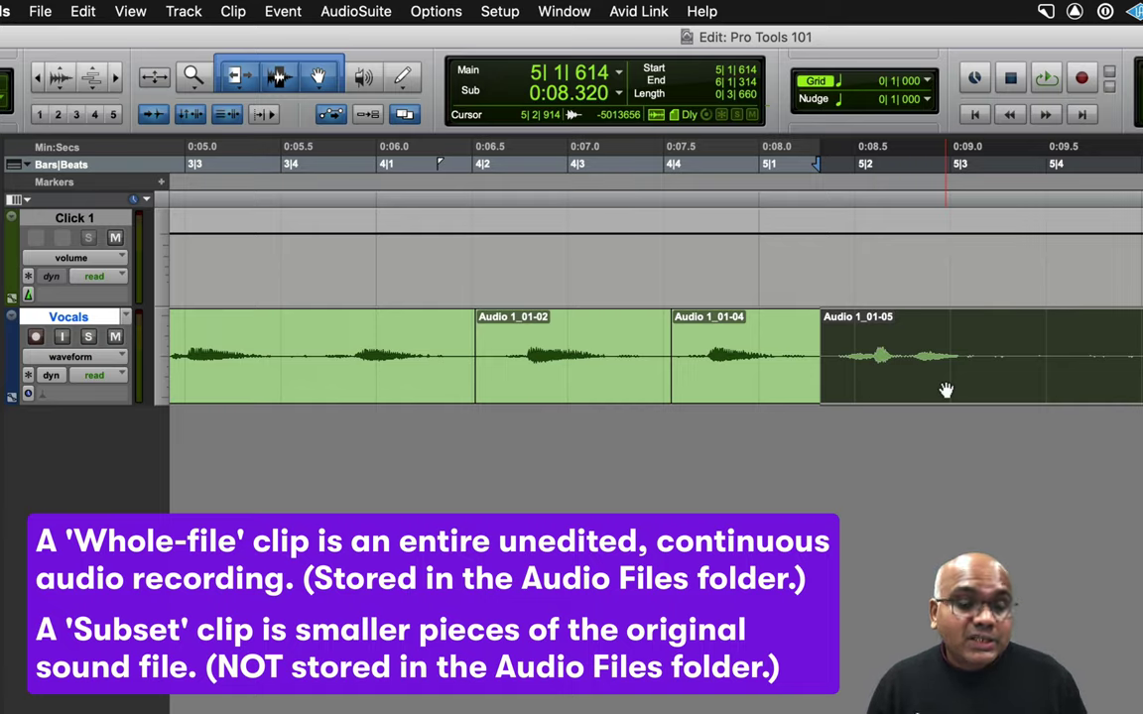
{"action": "key", "text": "super+s"}
{"action": "key", "text": "super+Tab"}
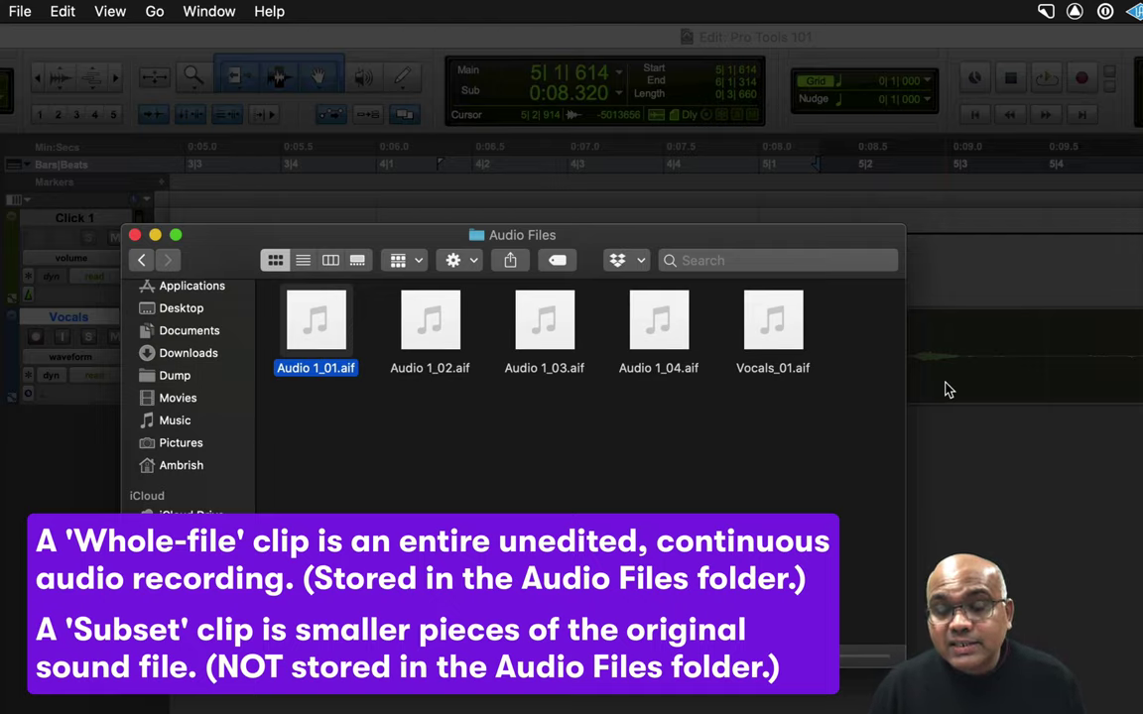
- Return to Pro Tools and match each Vocals clip from Audio 1_01-05 back to Audio 1_01-01 with its entry in the clip list
{"action": "key", "text": "super+Tab"}
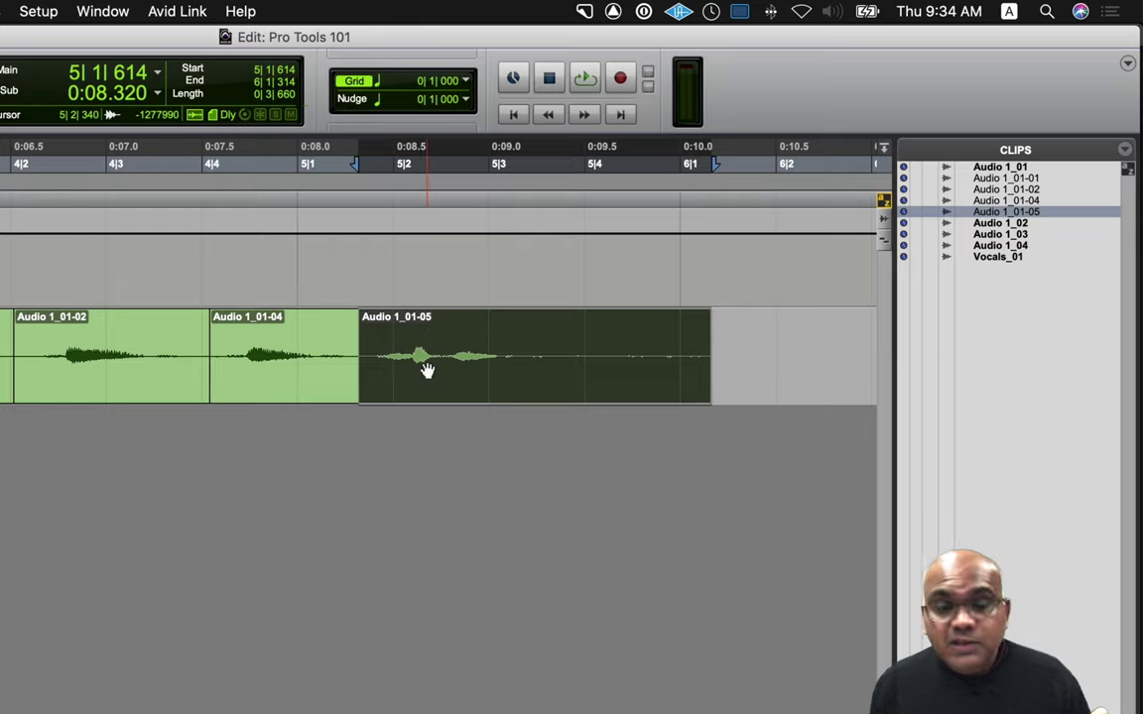
{"action": "left_click", "coordinate": [278, 384]}
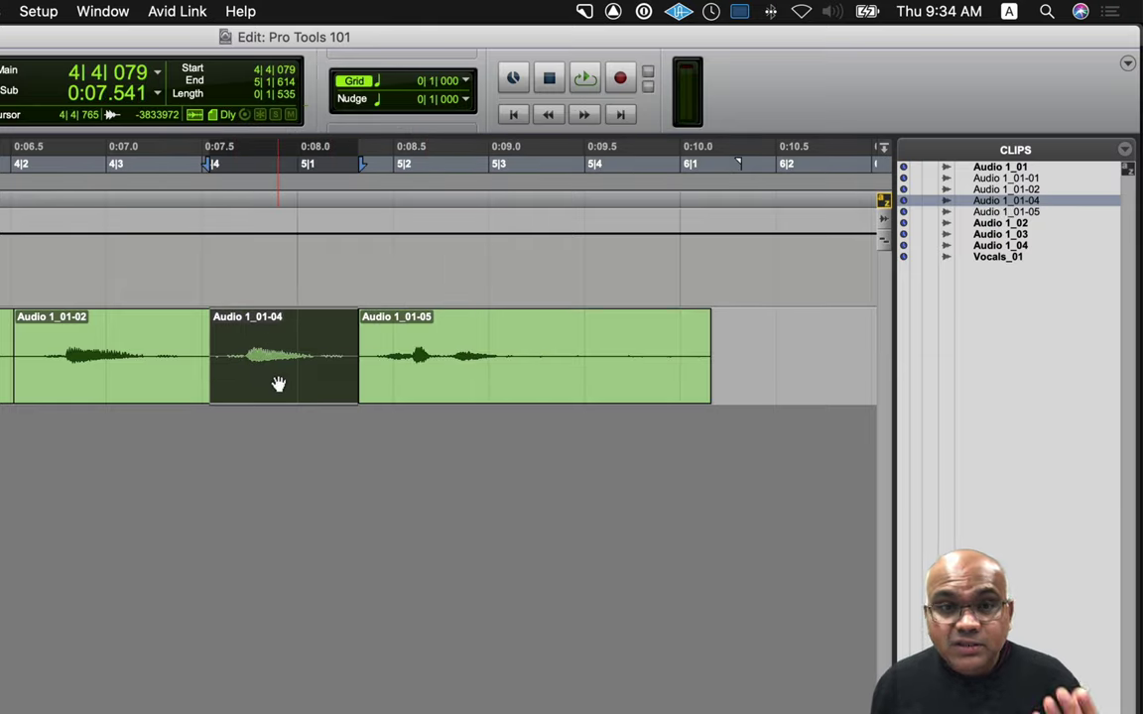
{"action": "left_click", "coordinate": [120, 381]}
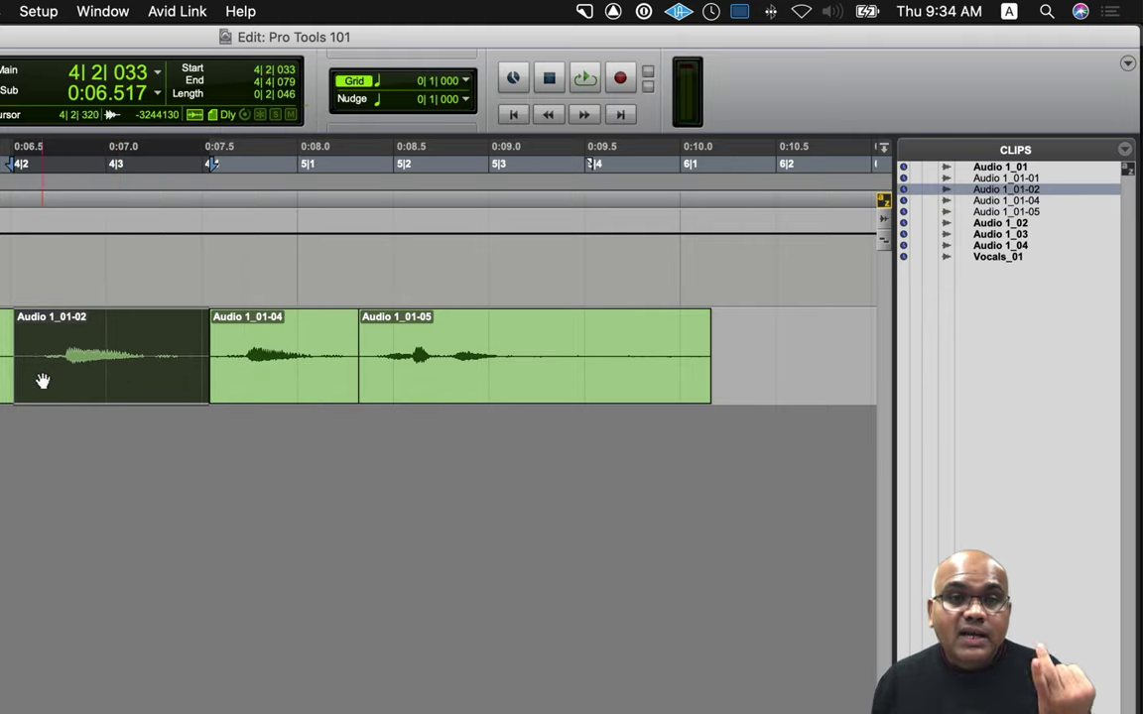
{"action": "left_click", "coordinate": [3, 381]}
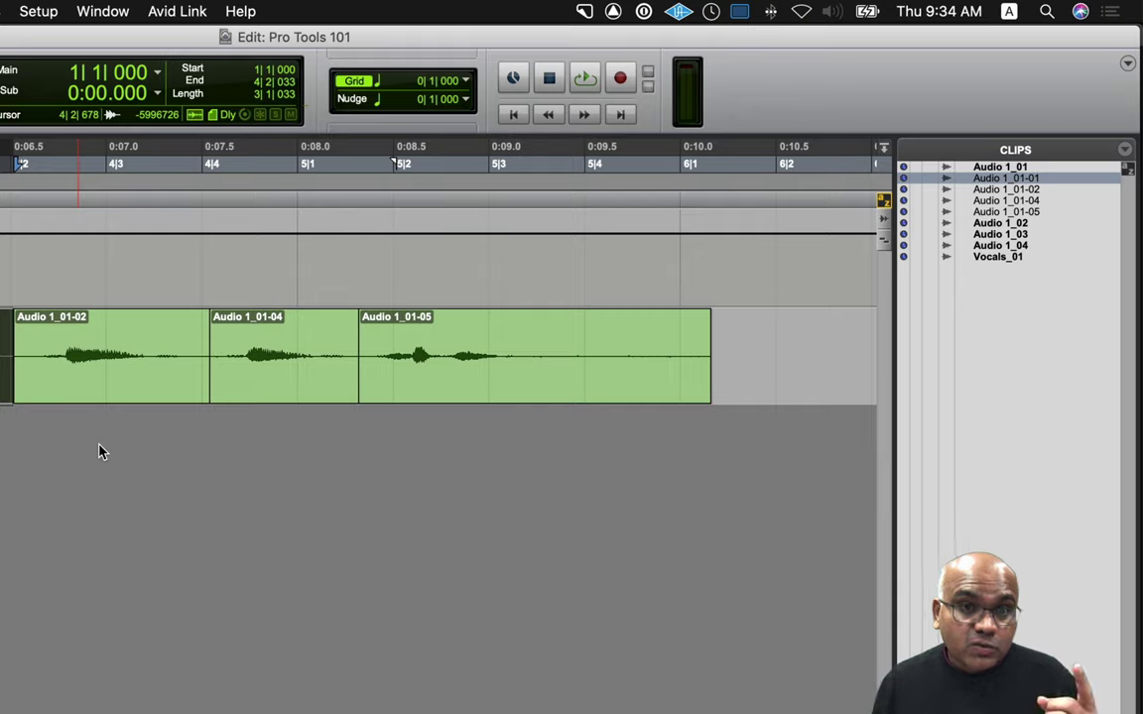
{"action": "key", "text": "Return"}
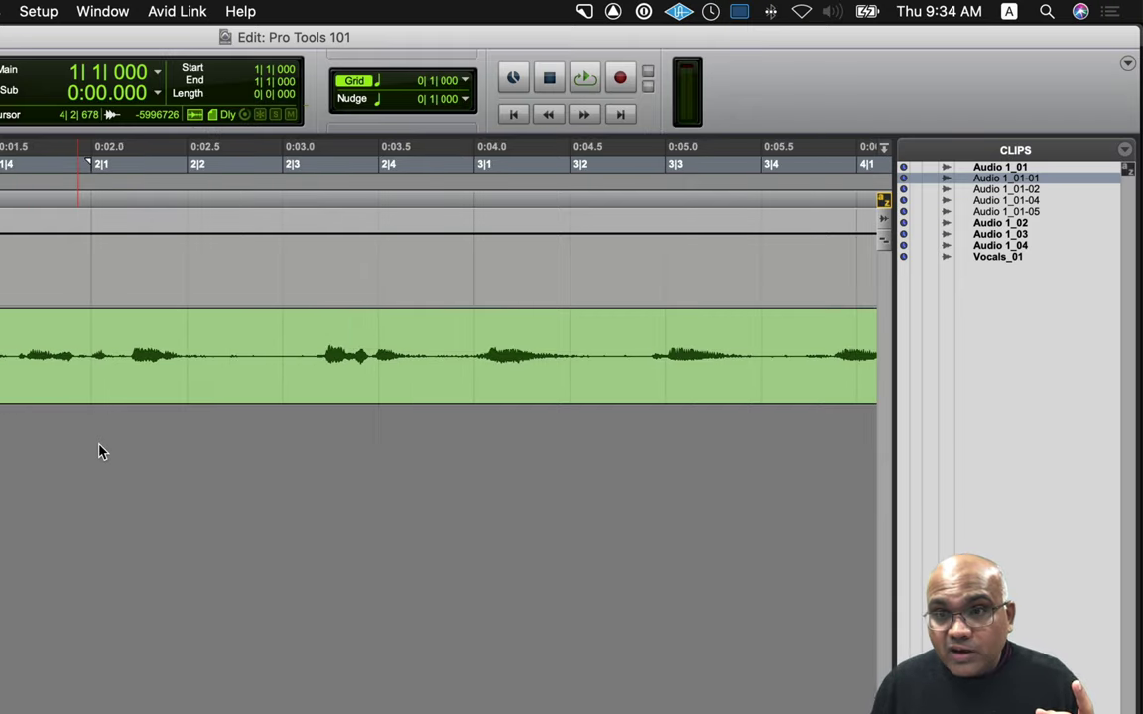
{"action": "left_click", "coordinate": [196, 319]}
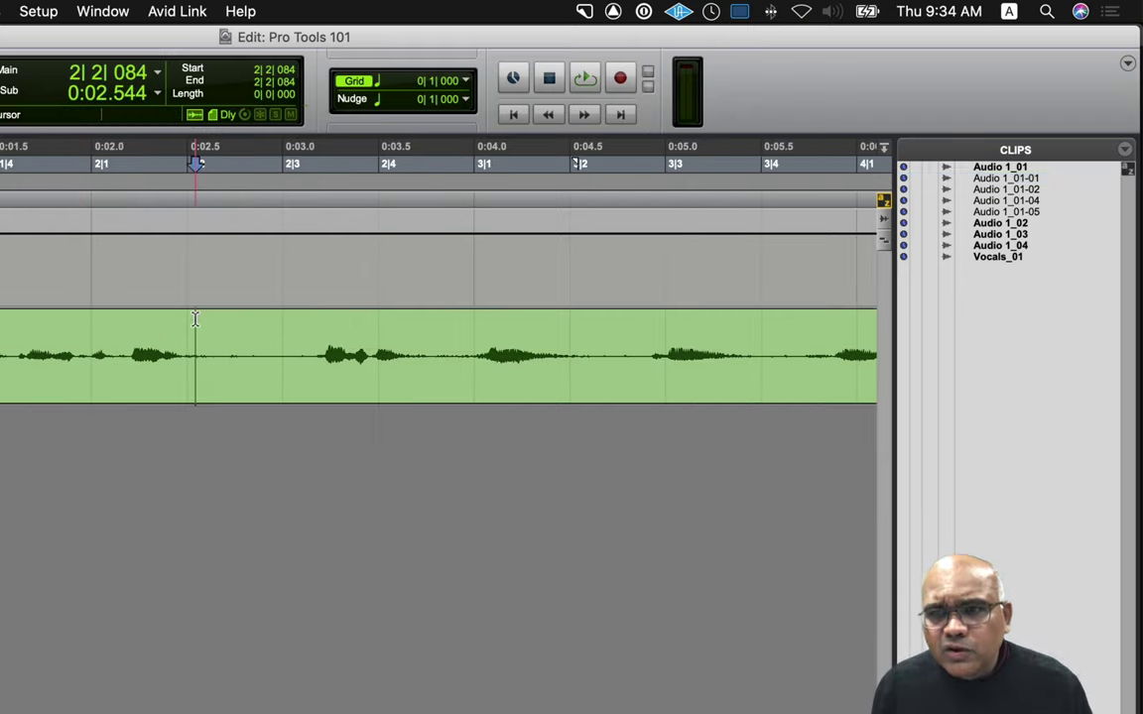
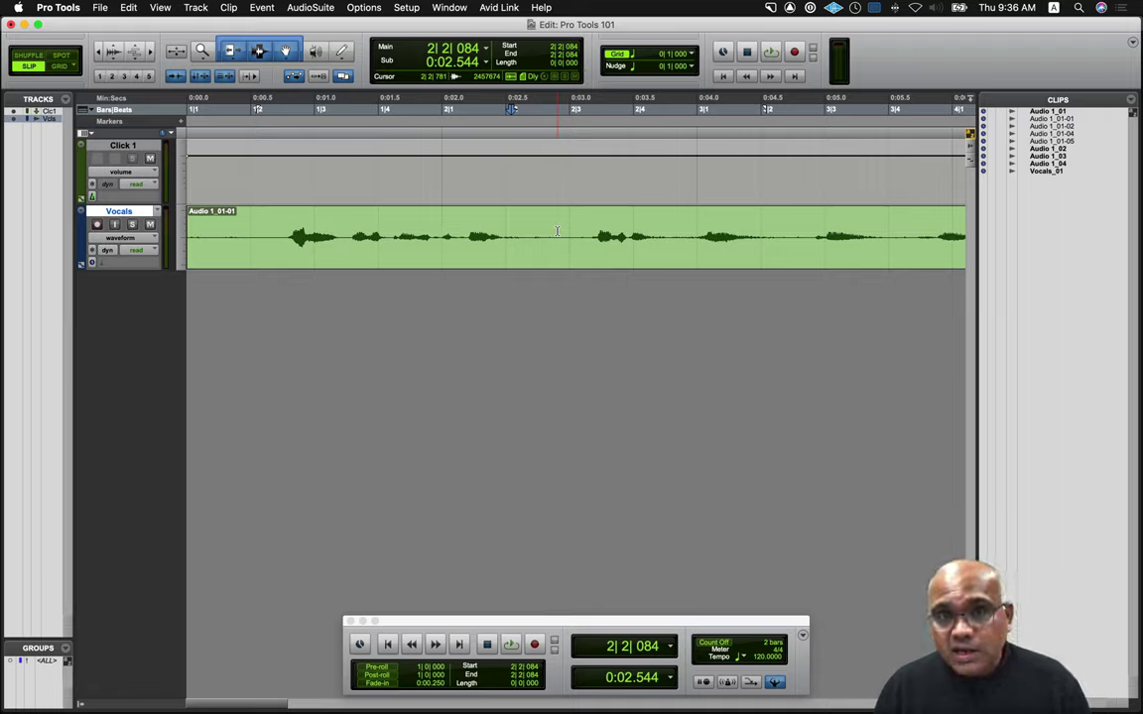
- Create one new stereo audio track named Overheads
{"action": "key", "text": "super+shift+n"}
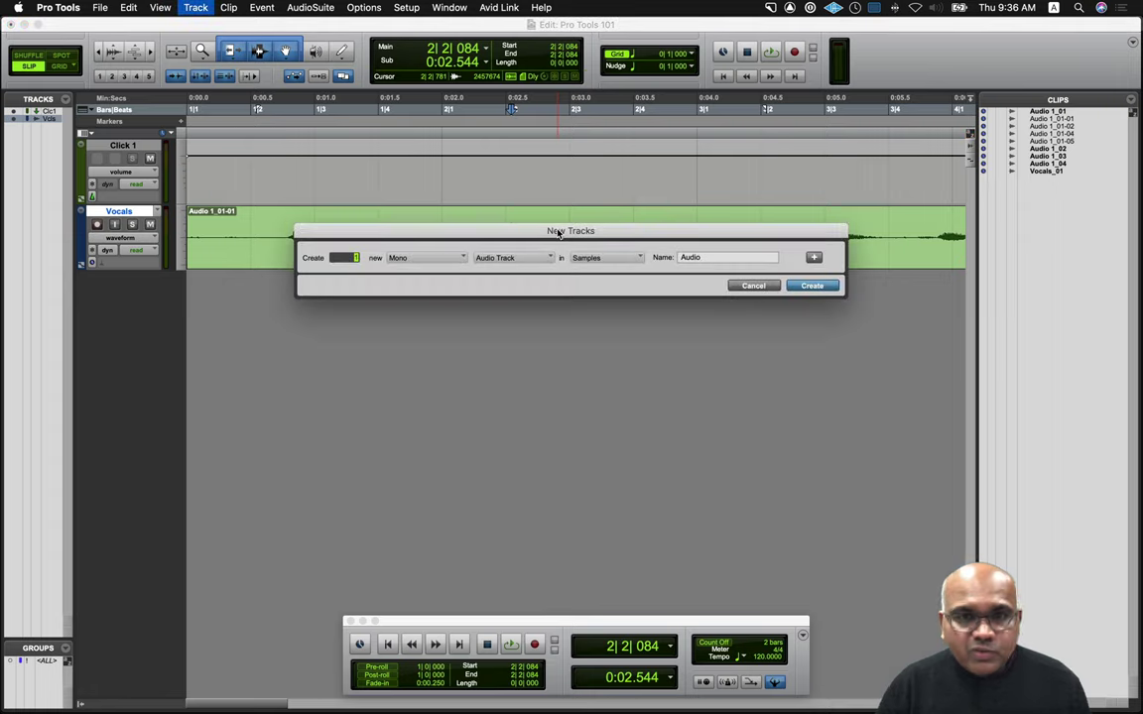
{"action": "key", "text": "super+Right"}
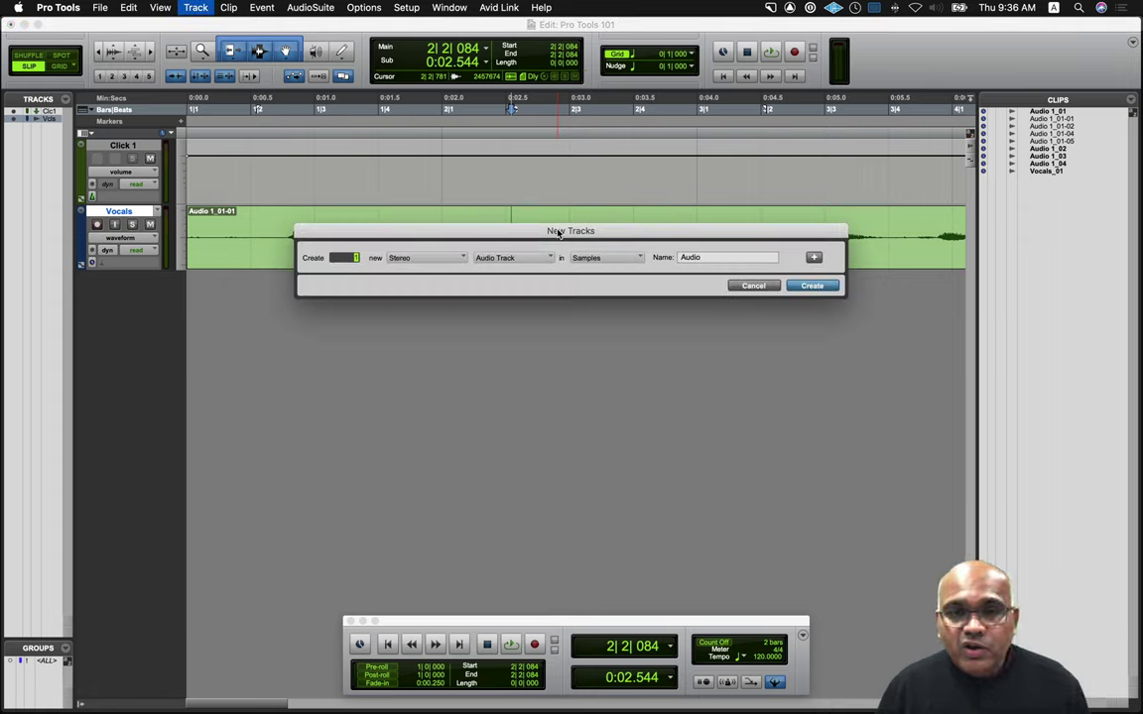
{"action": "double_click", "coordinate": [725, 258]}
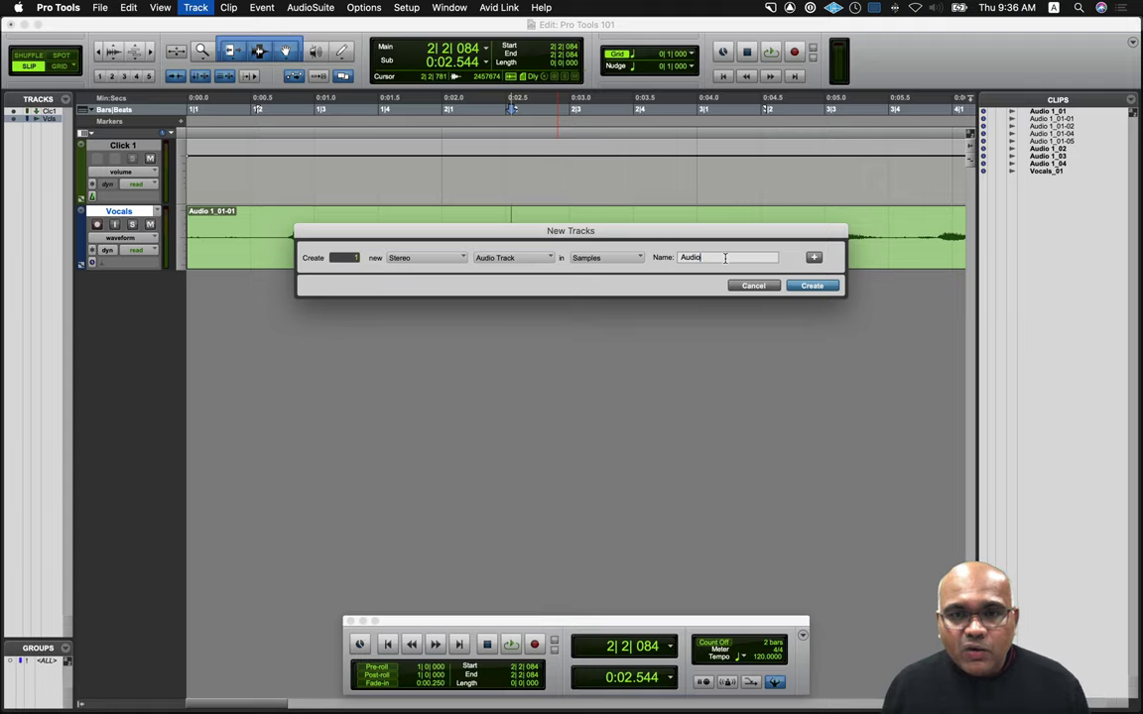
{"action": "type", "text": "Overheads"}
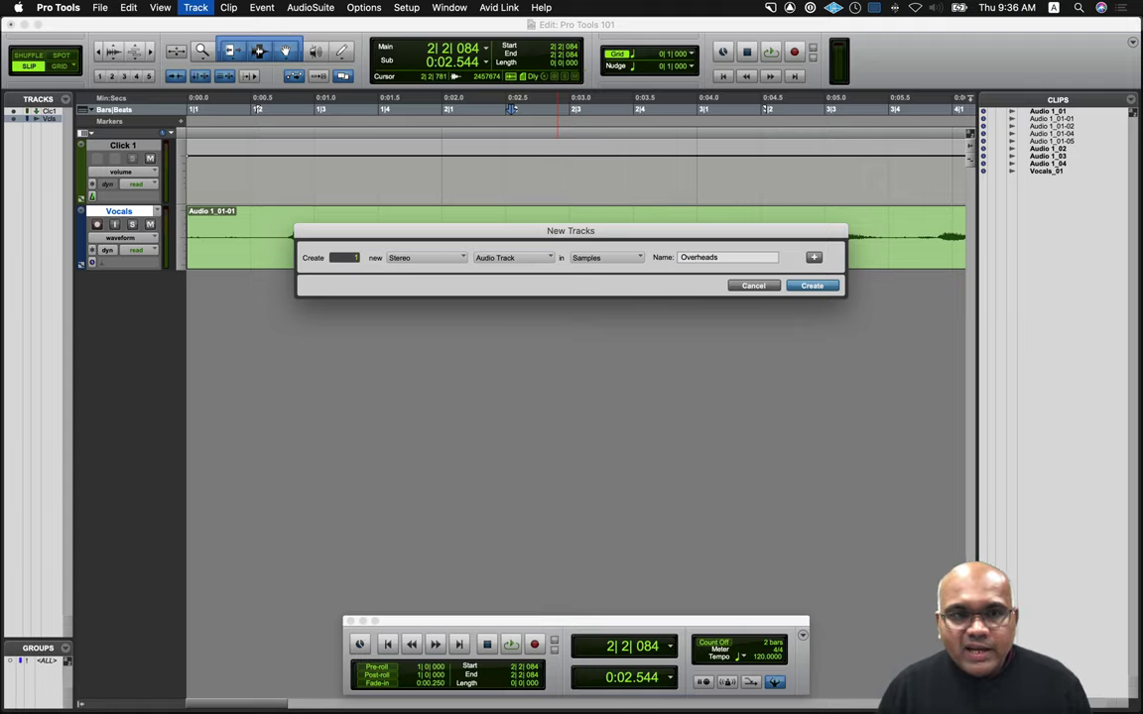
{"action": "key", "text": "Return"}
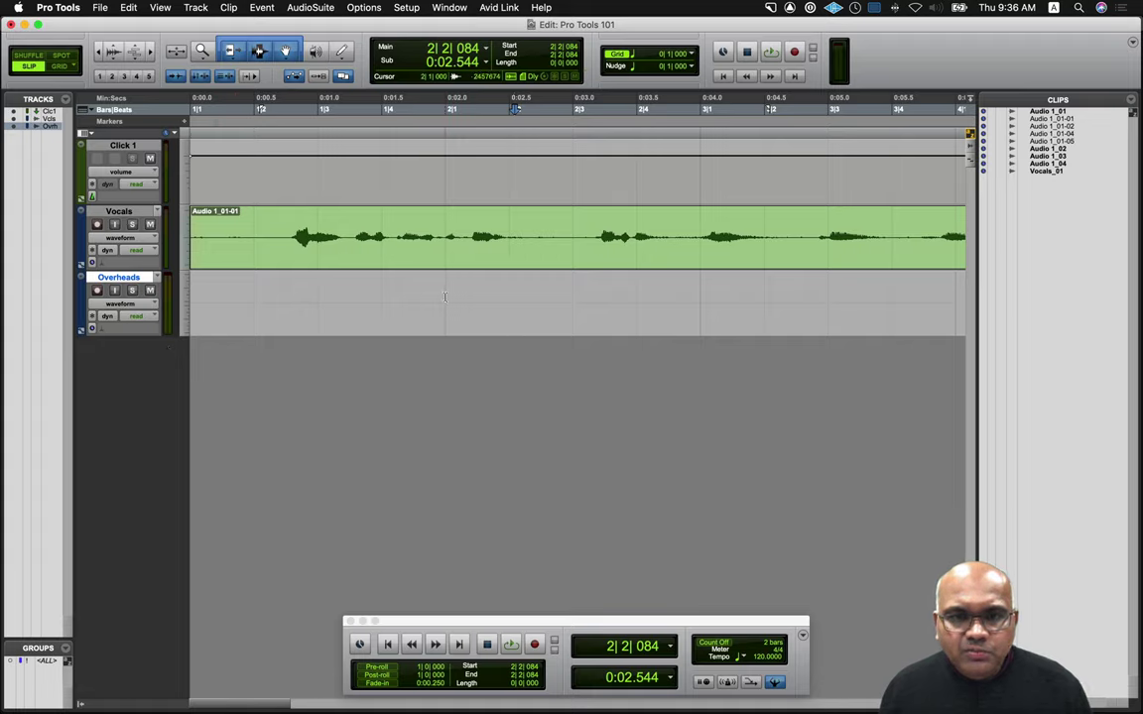
- Consolidate the empty range from 2|1|000 to 3|3|005 on the Overheads track into a blank clip
{"action": "left_click_drag", "start_coordinate": [445, 297], "coordinate": [827, 299]}
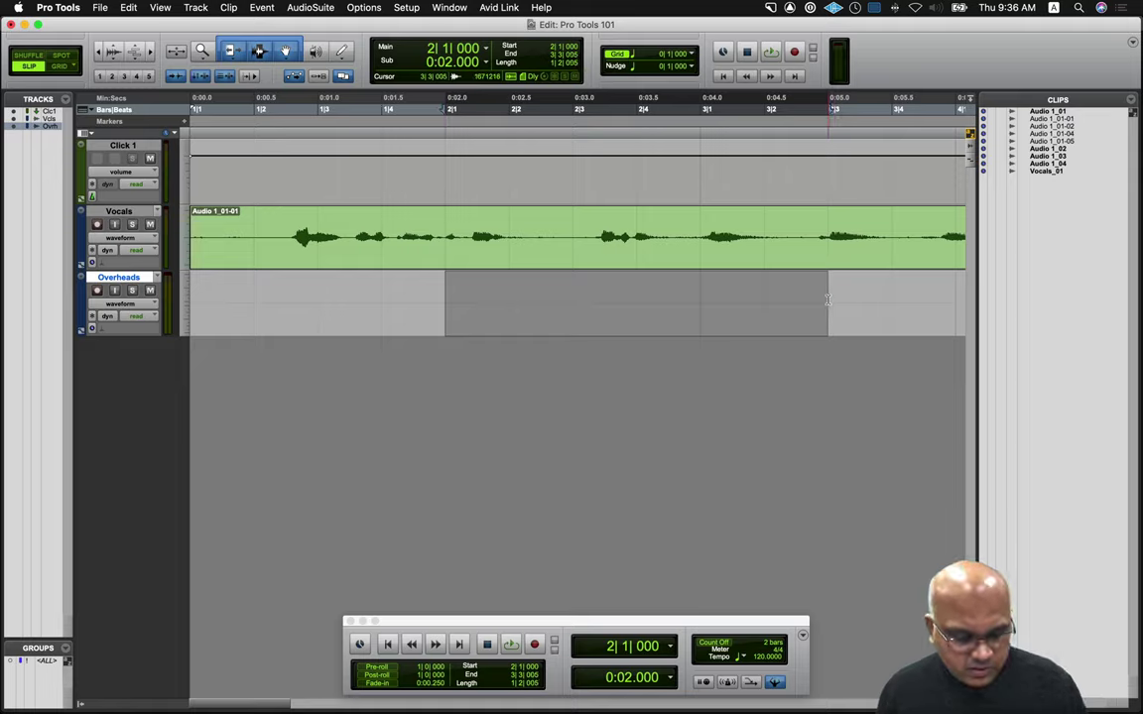
{"action": "key", "text": "alt+shift+3"}
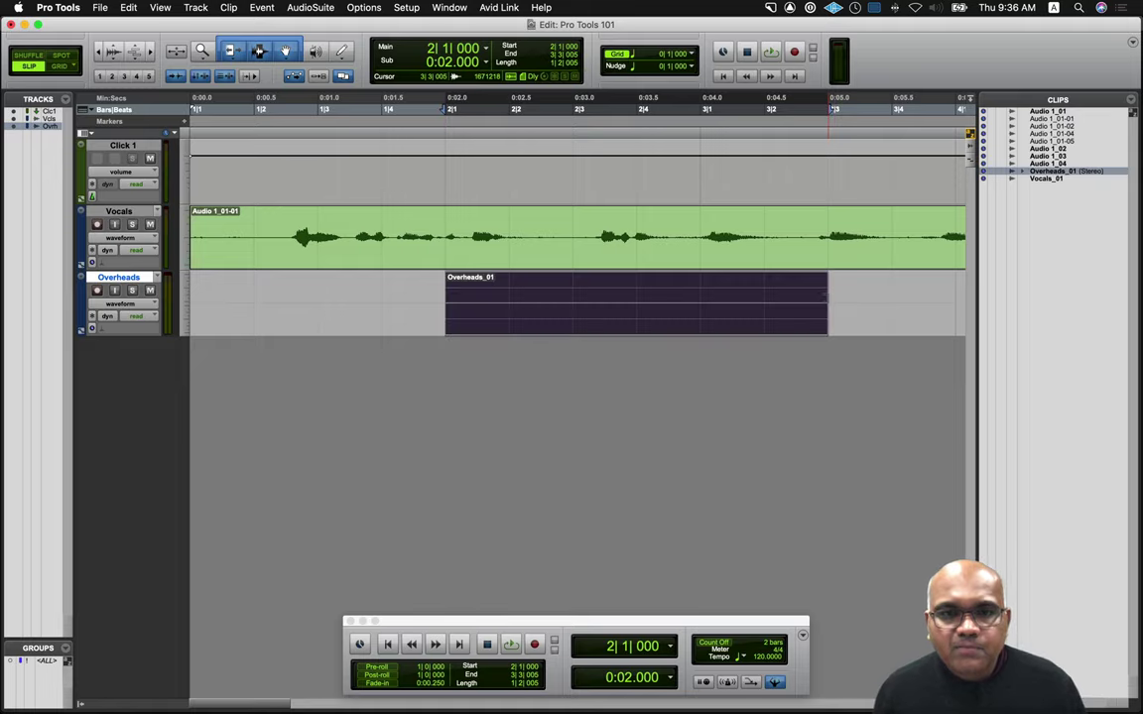
{"action": "left_click", "coordinate": [406, 290]}
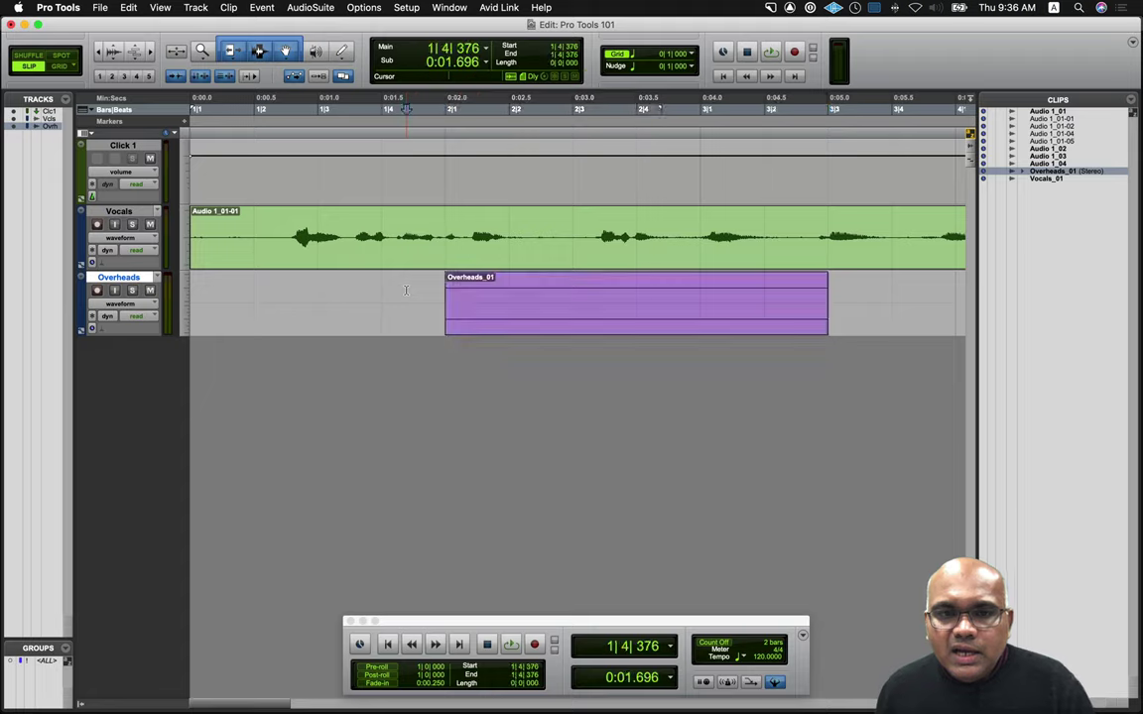
{"action": "left_click", "coordinate": [567, 325]}
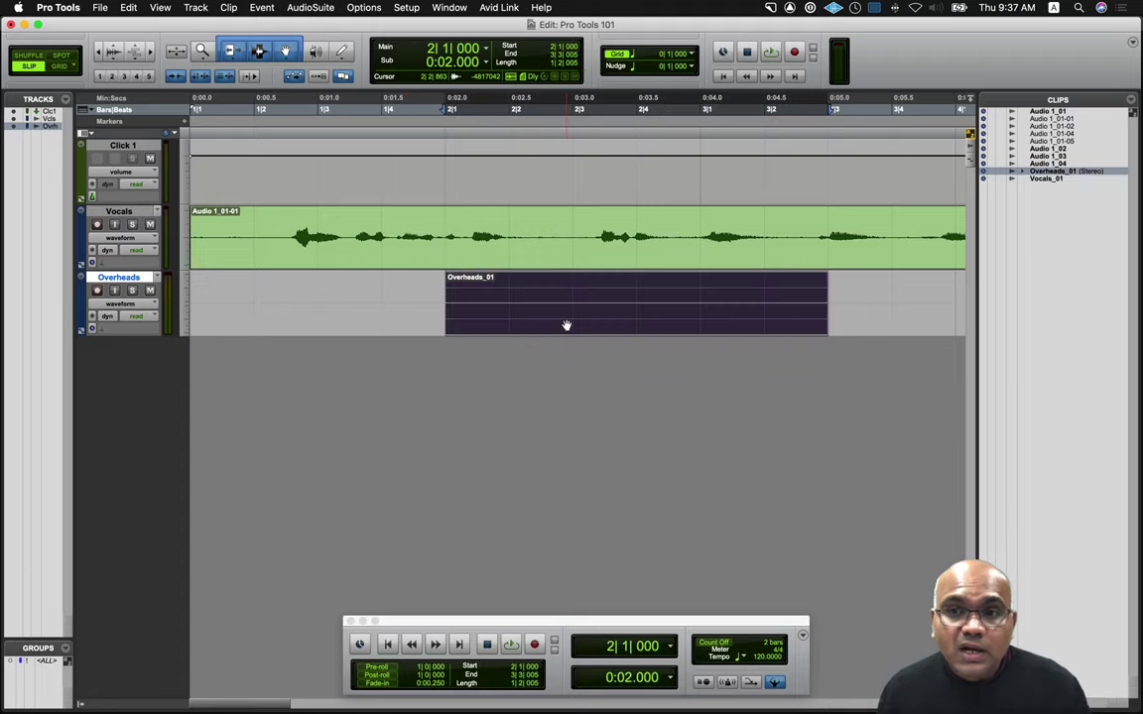
{"action": "left_click", "coordinate": [424, 289]}
- Locate Overheads_01.aif in Finder's Audio Files folder and return to Pro Tools
{"action": "key", "text": "super+Tab"}
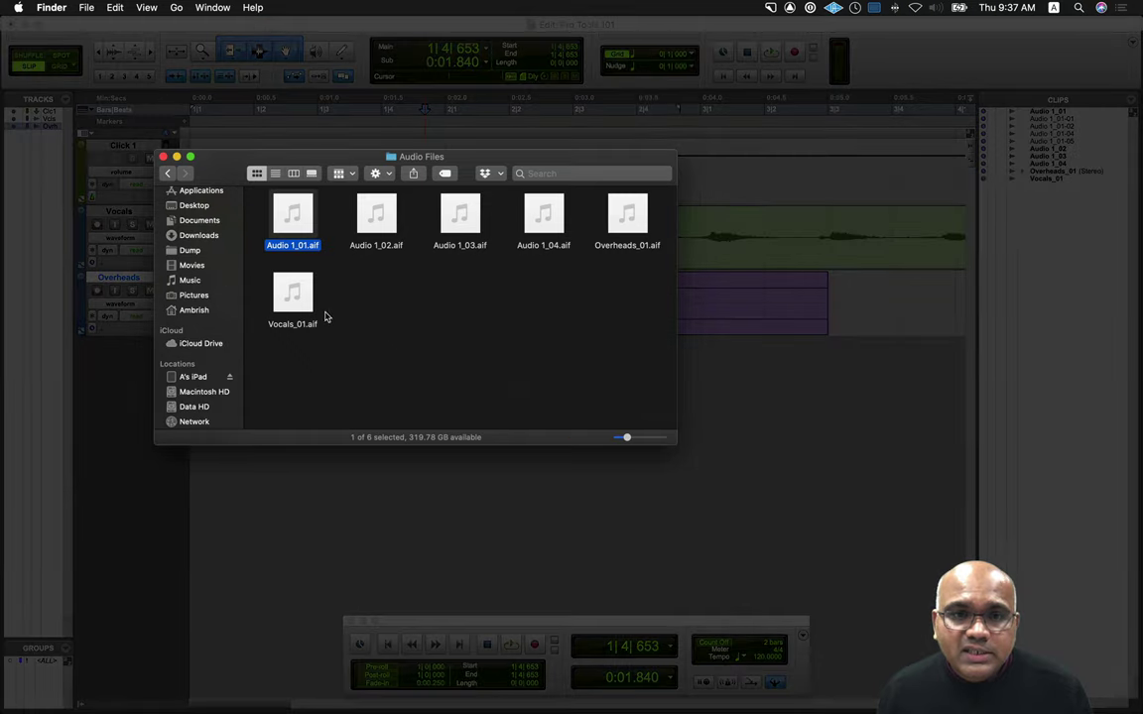
{"action": "left_click", "coordinate": [626, 211]}
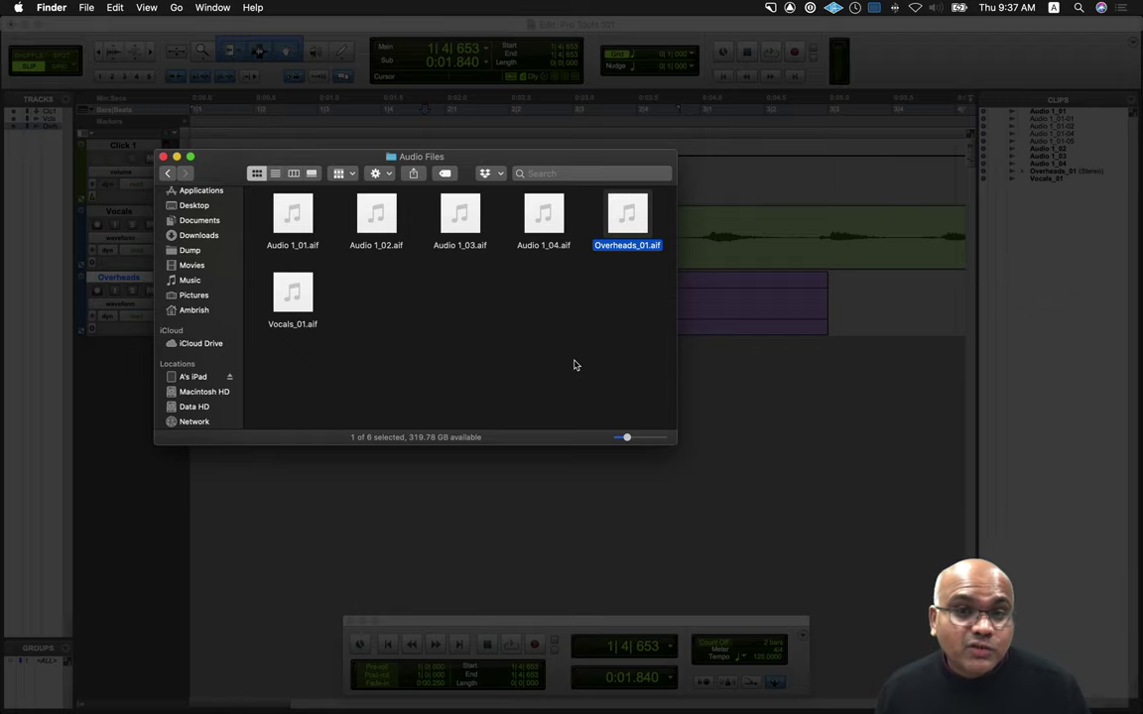
{"action": "key", "text": "super+Tab"}
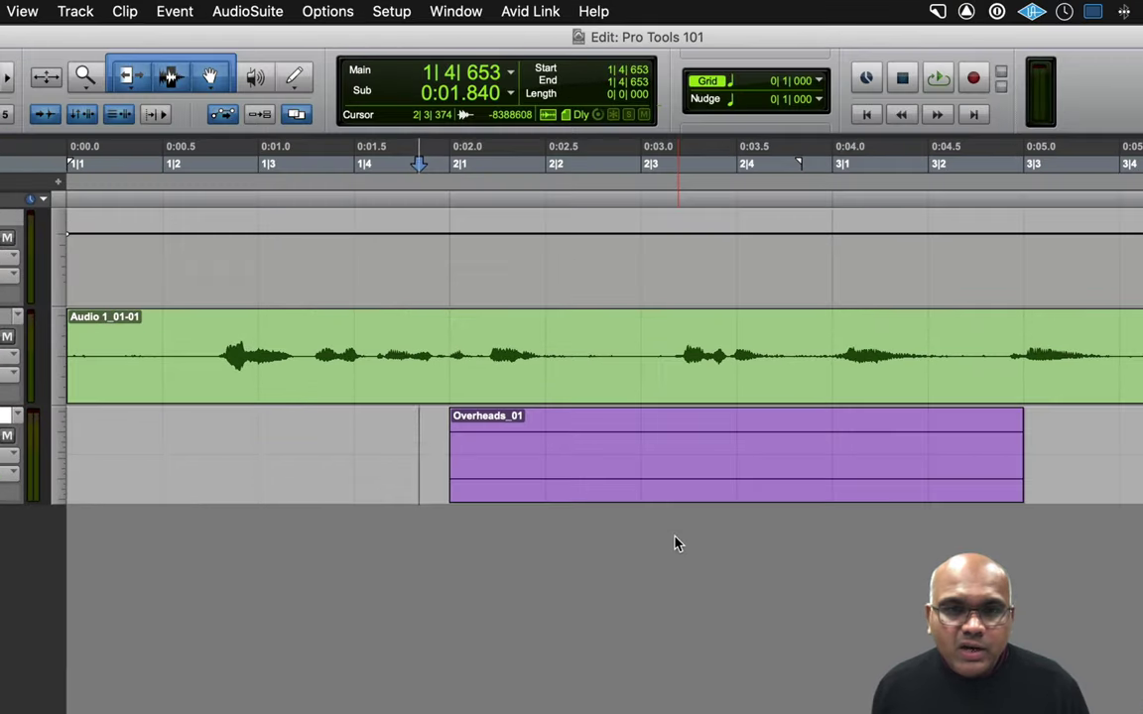
- Split the Overheads_01 clip at 2|2|648 and 2|4|878
{"action": "left_click", "coordinate": [609, 428]}
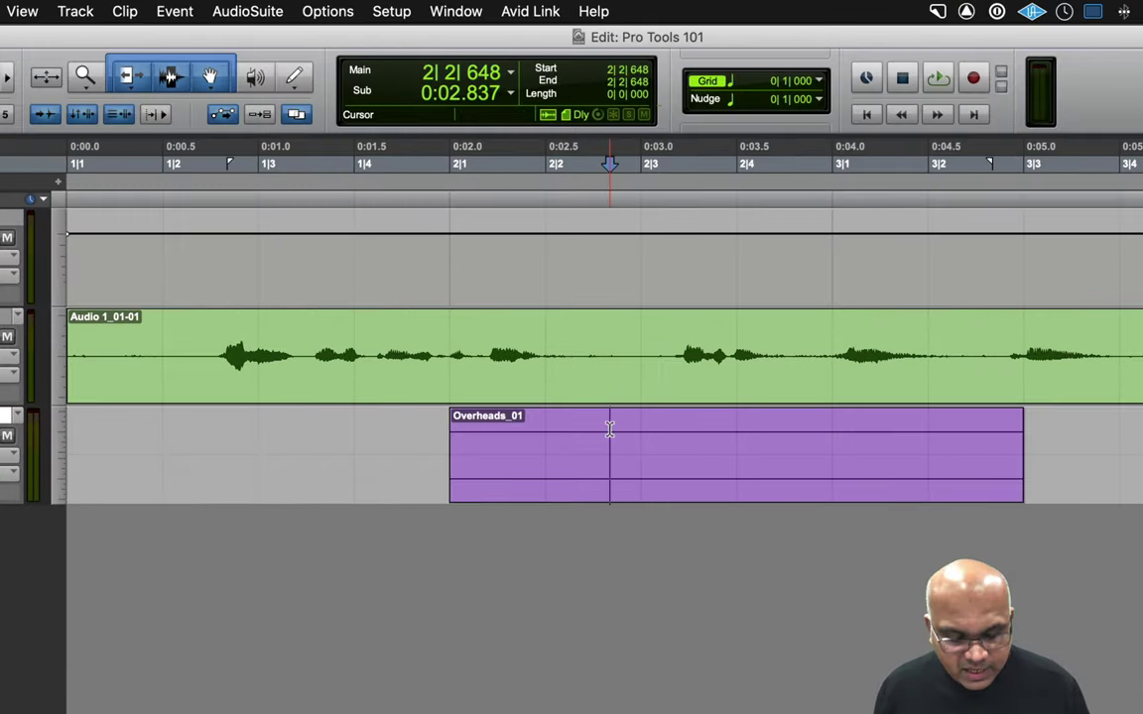
{"action": "key", "text": "super+e"}
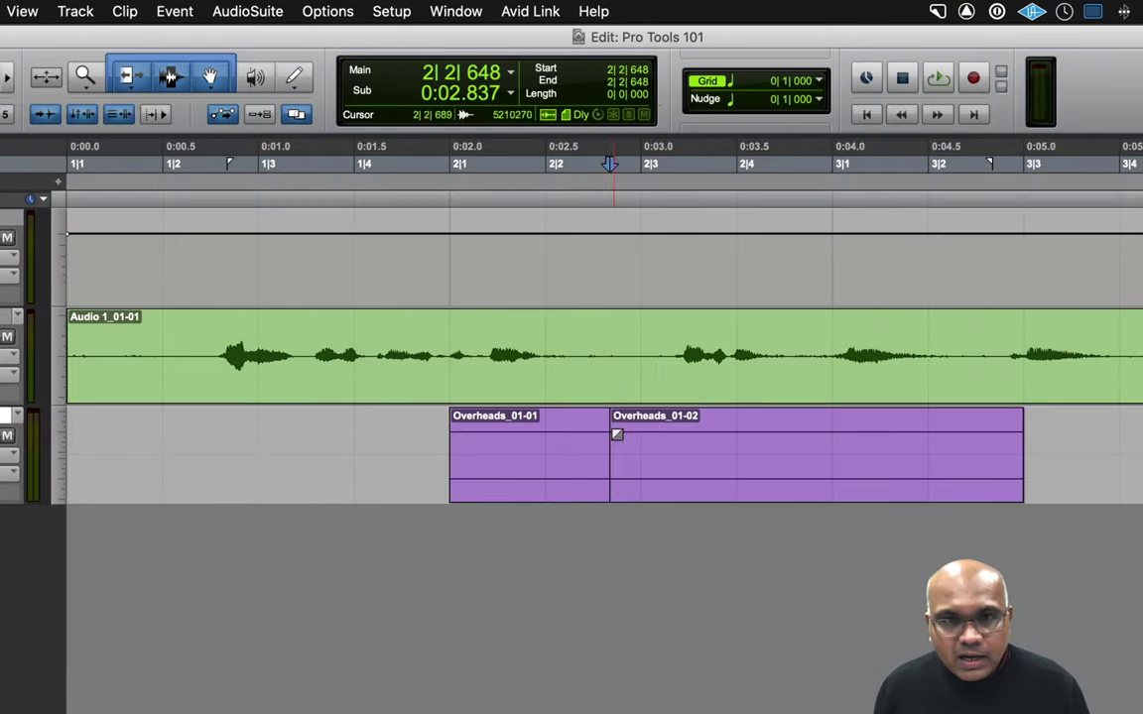
{"action": "left_click", "coordinate": [824, 428]}
{"action": "key", "text": "super+e"}
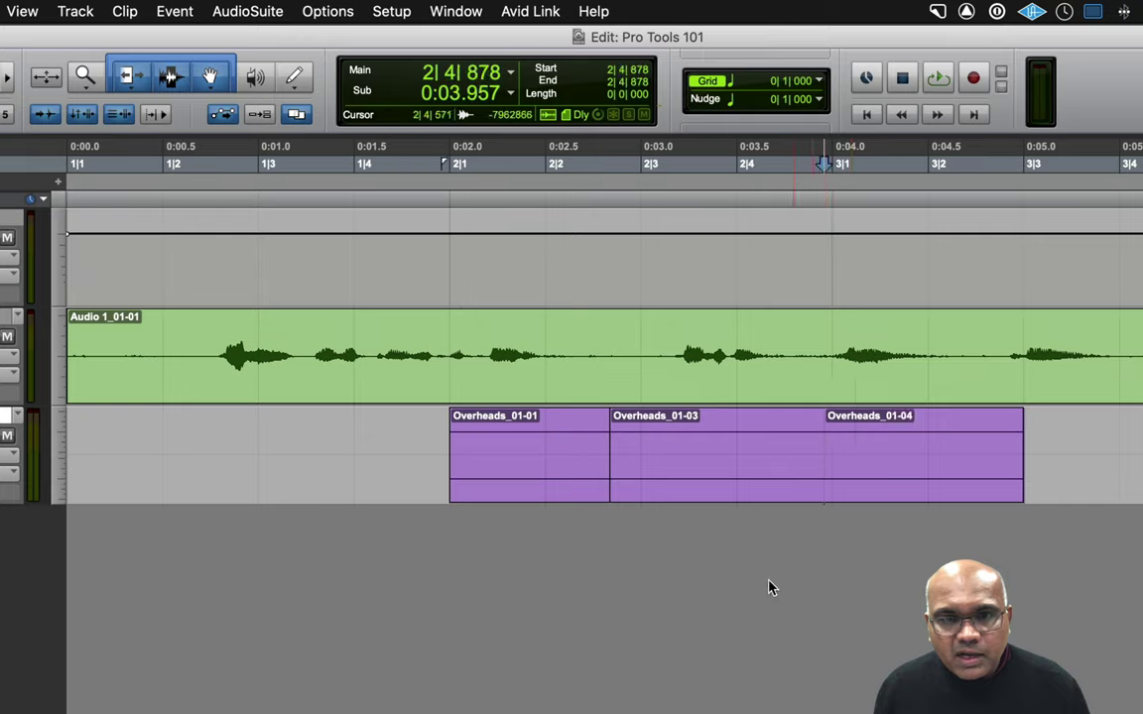
- Examine the names of the separated Overheads_01 pieces by selecting each clip on the Overheads track in turn
{"action": "left_click", "coordinate": [542, 481]}
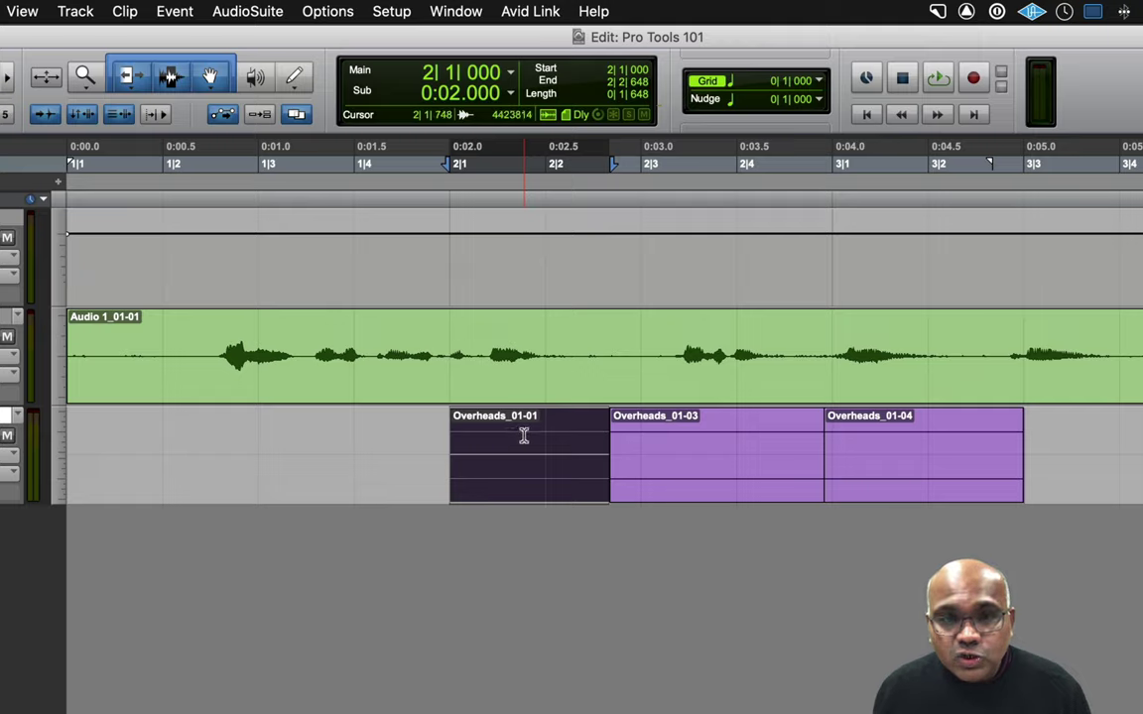
{"action": "left_click", "coordinate": [737, 485]}
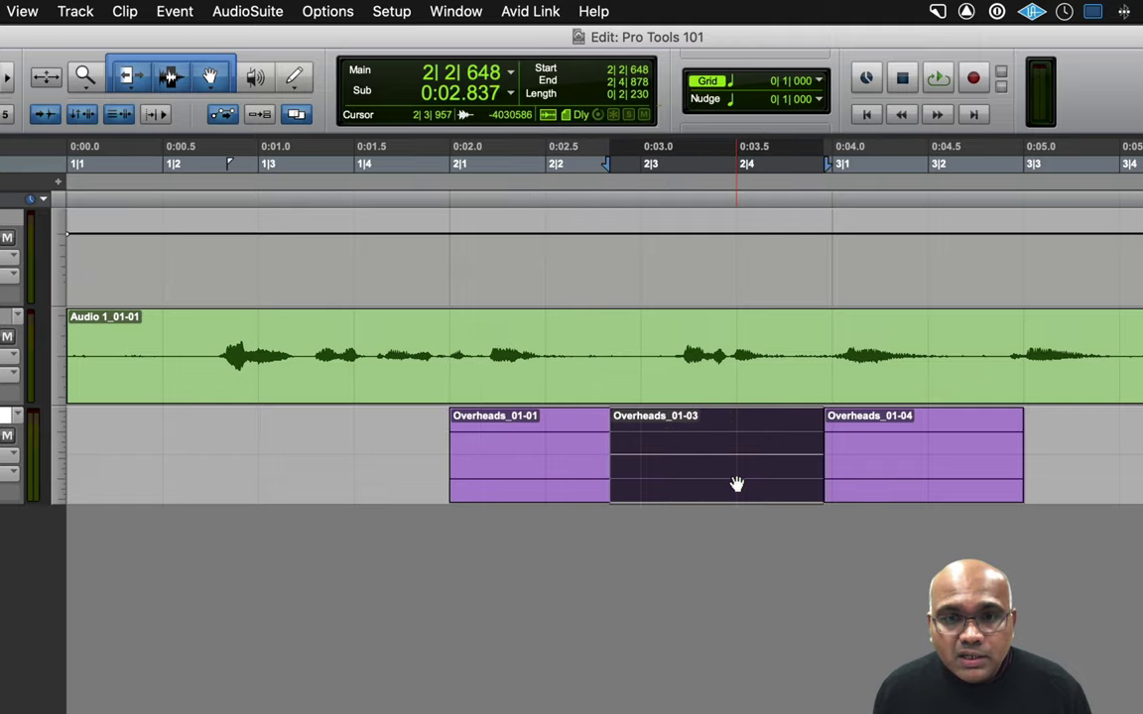
{"action": "left_click", "coordinate": [916, 485]}
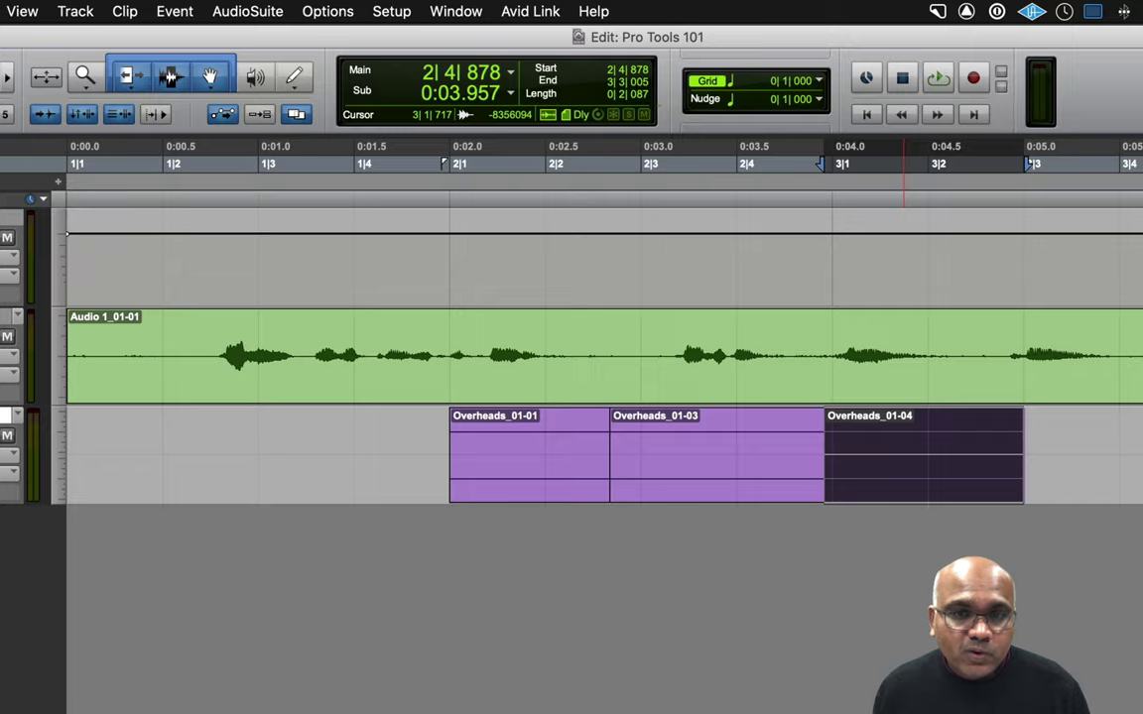
{"action": "left_click", "coordinate": [551, 474]}
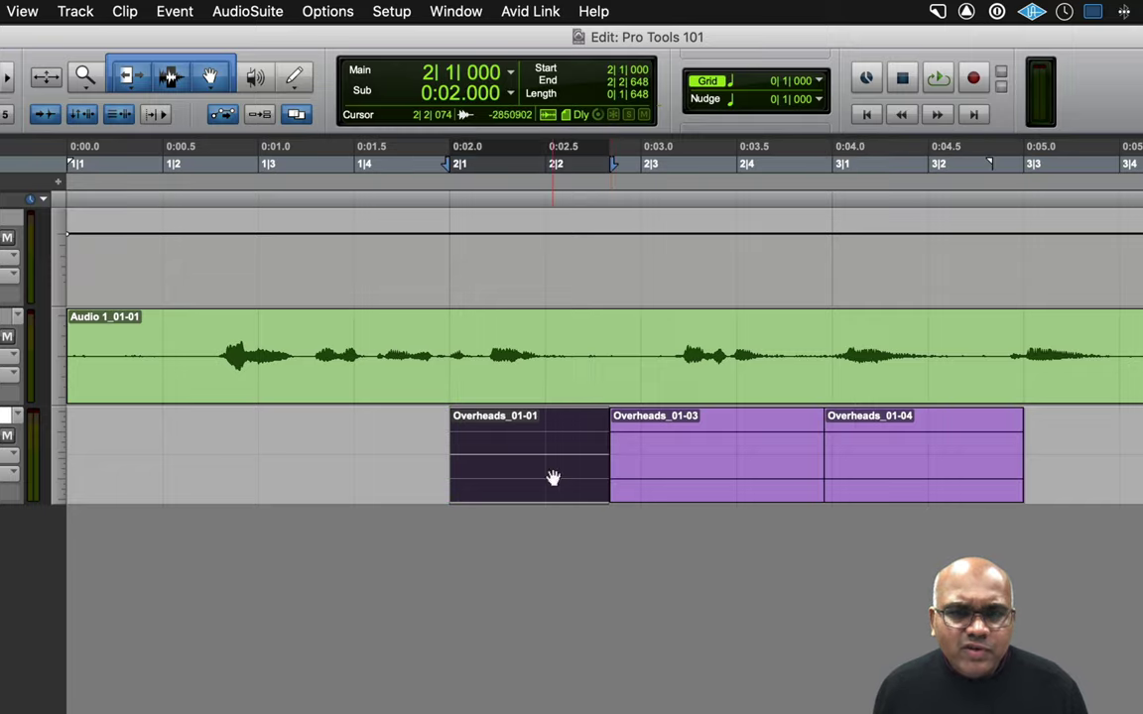
{"action": "left_click", "coordinate": [695, 485]}
{"action": "left_click", "coordinate": [835, 489]}
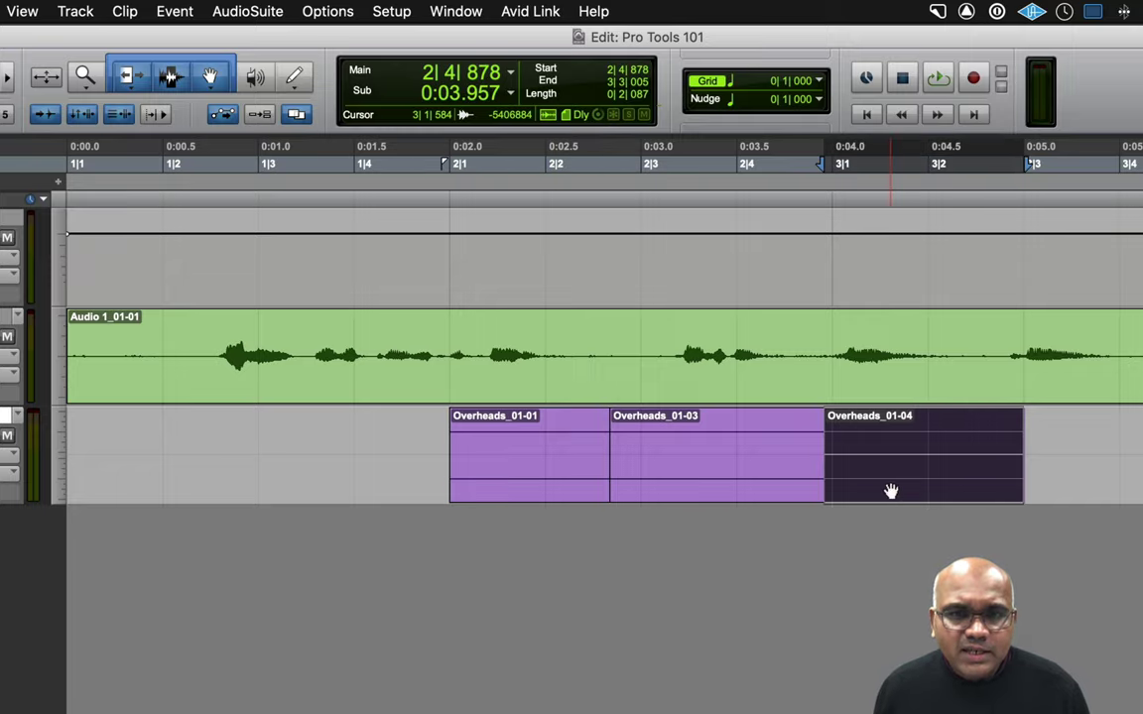
- Compare the separated Overheads pieces with the files in Finder's Audio Files folder, returning to Pro Tools
{"action": "left_click", "coordinate": [394, 440]}
{"action": "key", "text": "super+Tab"}
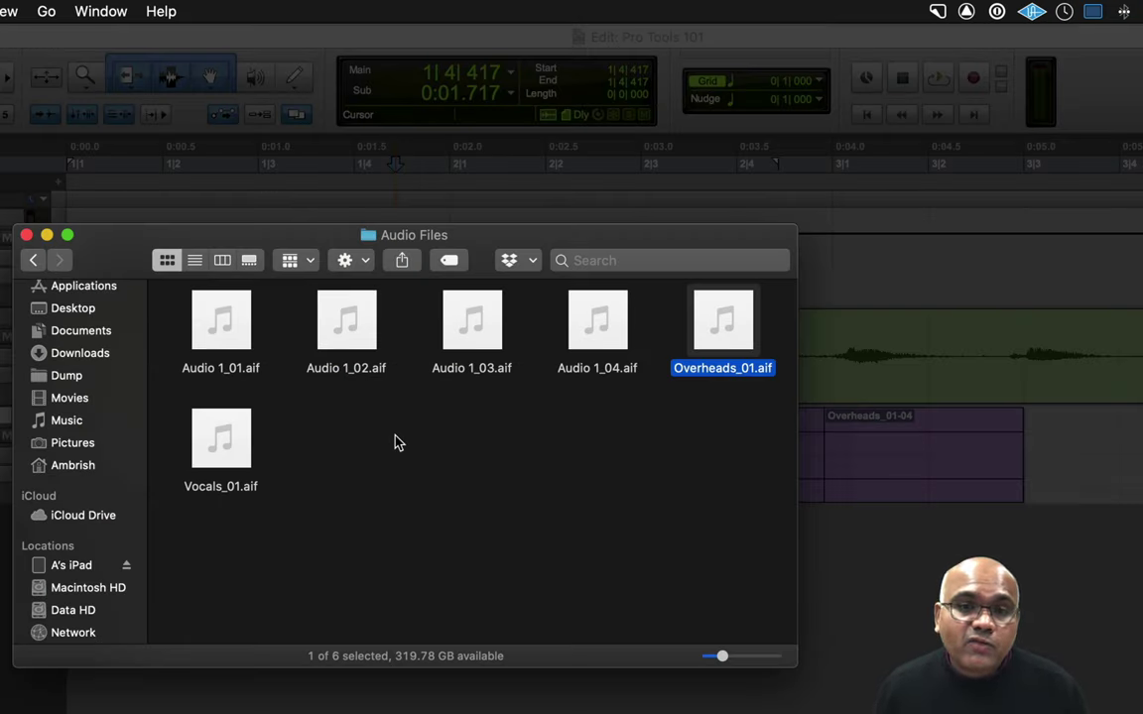
{"action": "key", "text": "super+Tab"}
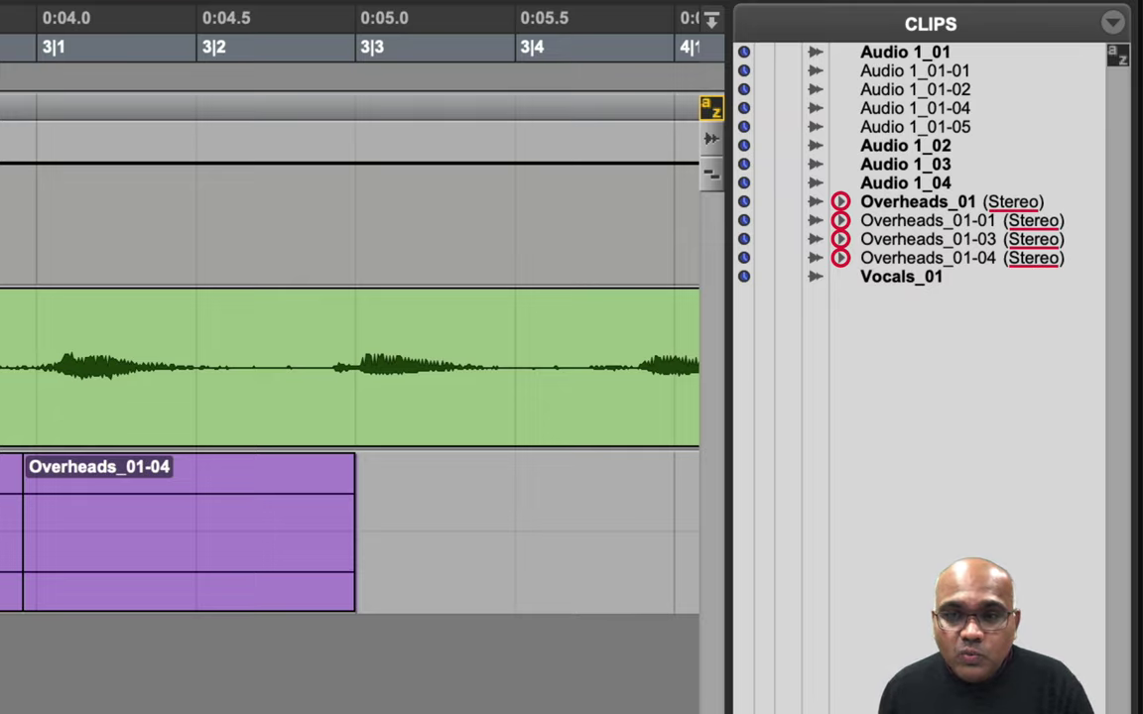
- Inspect the left and right channels of the stereo Overheads_01 entry in the clip list, collapse it, and select Audio 1_01
{"action": "left_click", "coordinate": [840, 202]}
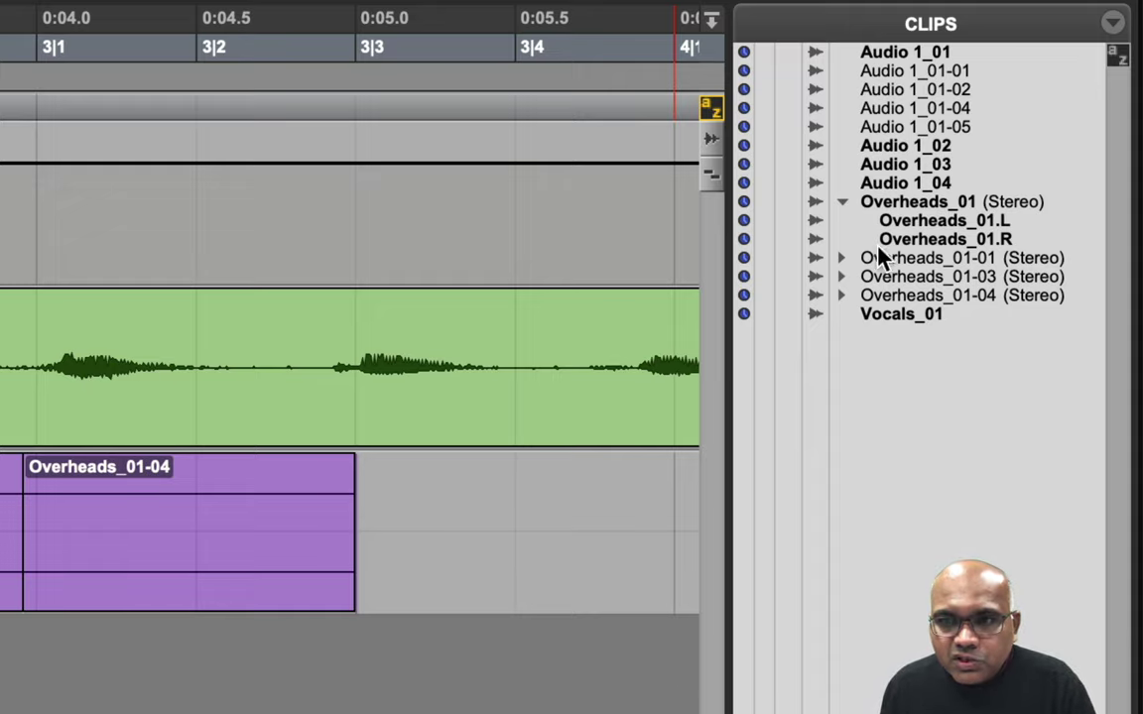
{"action": "left_click", "coordinate": [841, 203]}
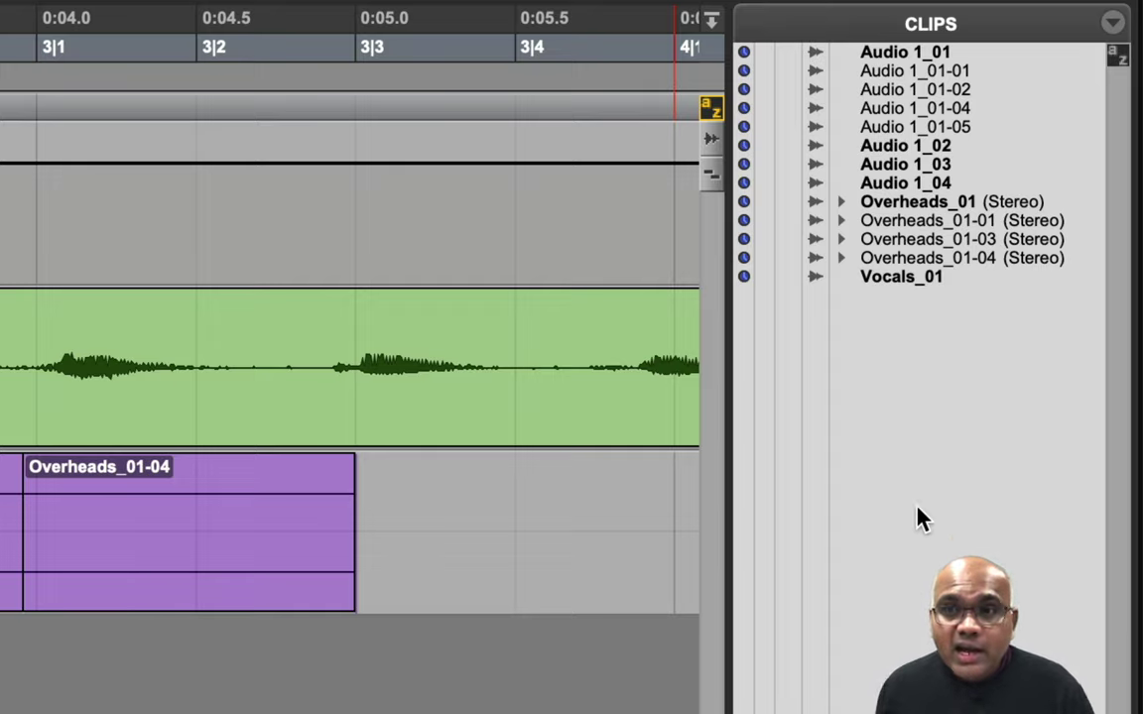
{"action": "left_click", "coordinate": [985, 51]}
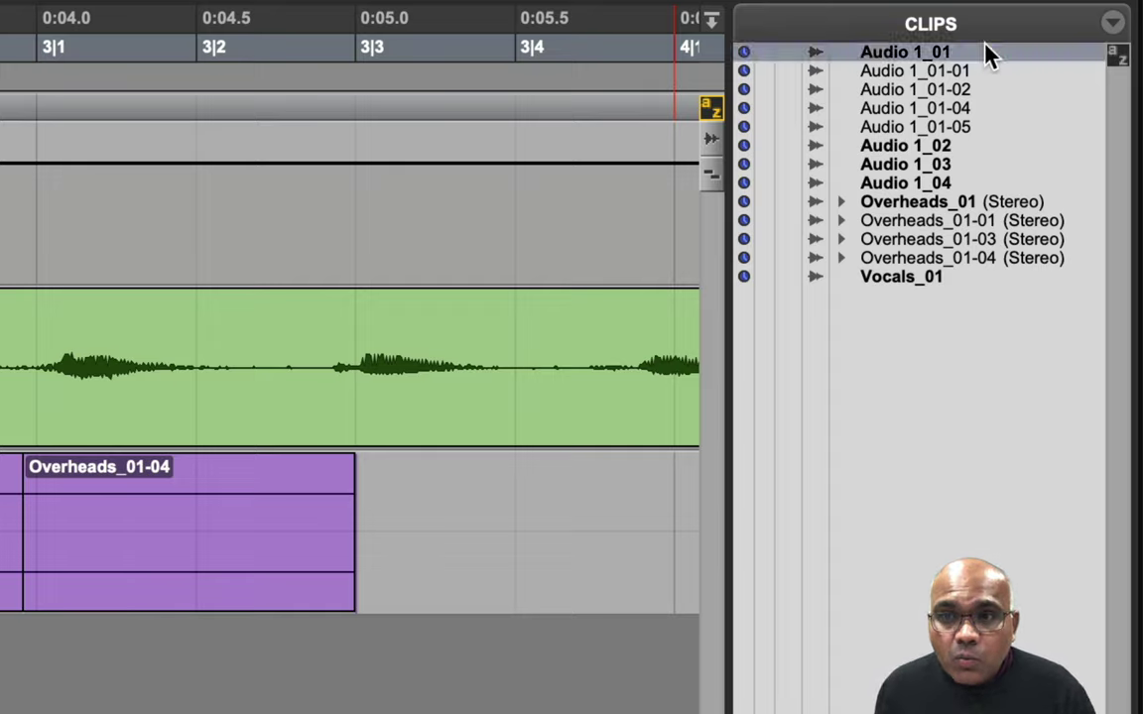
- Go through the whole-file clips Audio 1_02, Audio 1_03, Audio 1_04, Overheads_01 and Vocals_01 in the clip list
{"action": "left_click", "coordinate": [980, 149]}
{"action": "left_click", "coordinate": [974, 164]}
{"action": "left_click", "coordinate": [962, 182]}
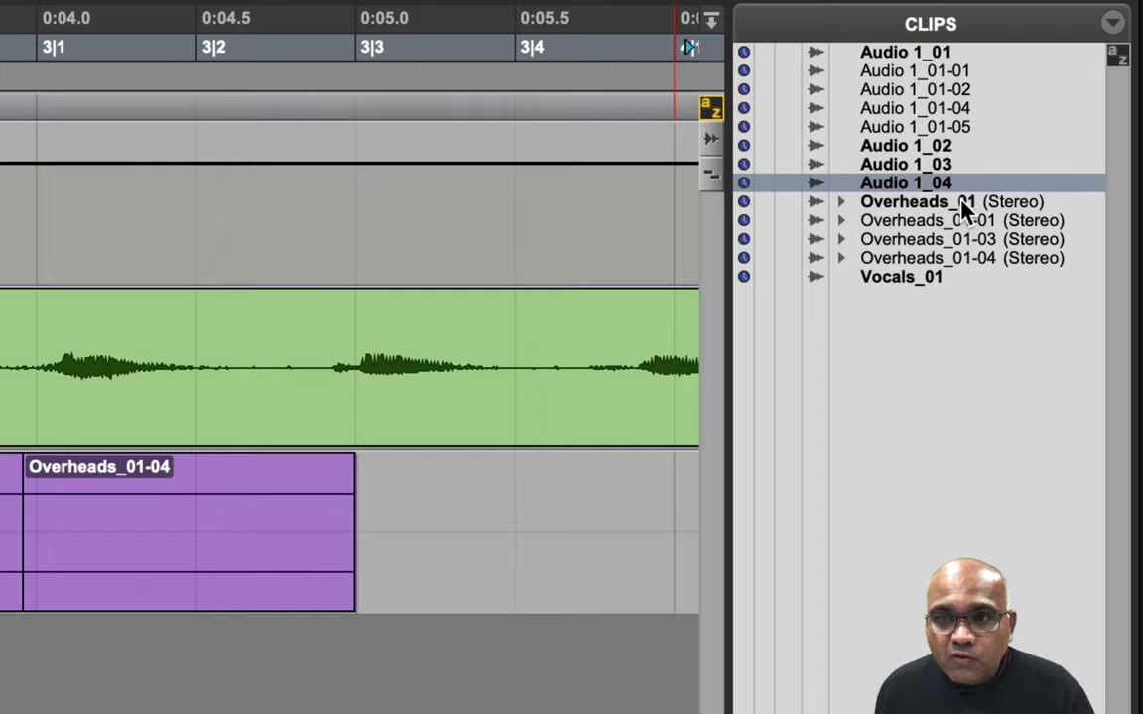
{"action": "left_click", "coordinate": [960, 201]}
{"action": "left_click", "coordinate": [951, 278]}
{"action": "left_click", "coordinate": [951, 422]}
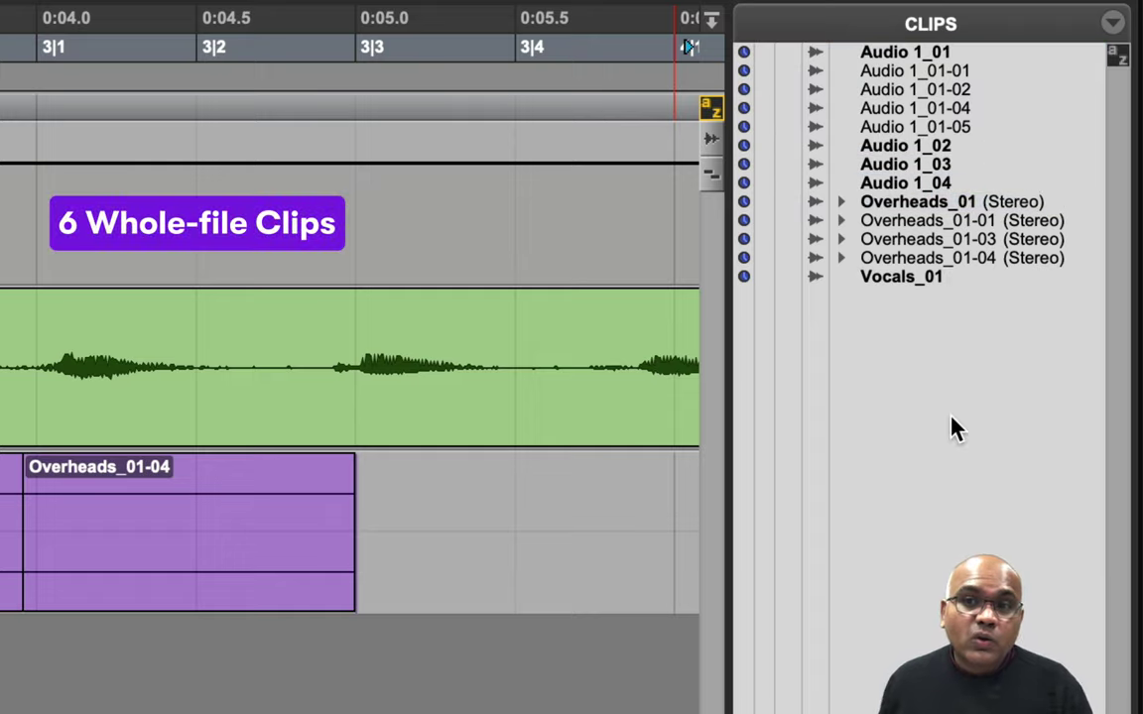
{"action": "left_click", "coordinate": [1013, 203]}
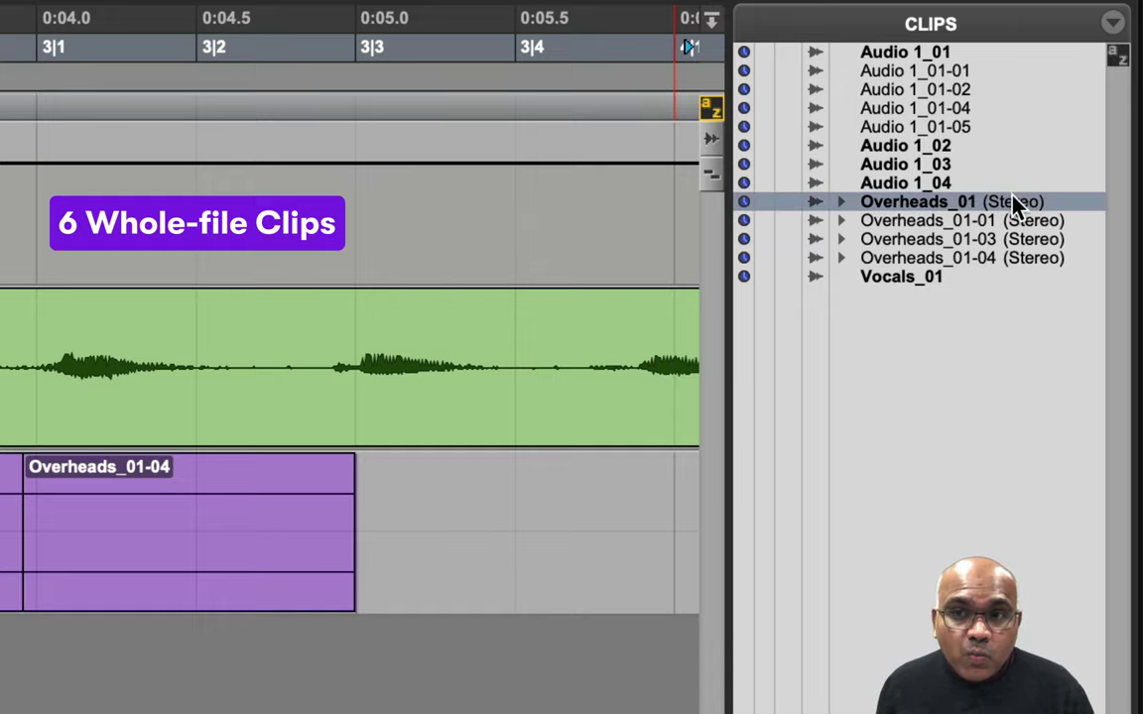
{"action": "left_click", "coordinate": [1007, 442]}
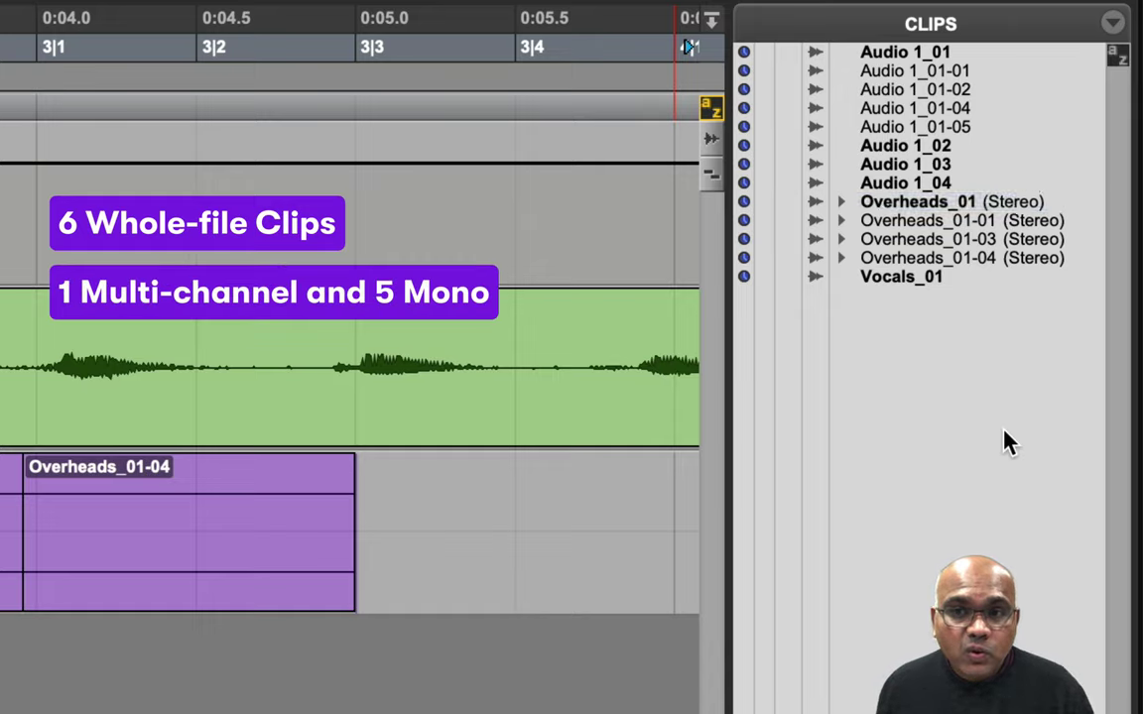
- Review only the mono whole-file clips in the clip list, from Audio 1_01 to Vocals_01, and clear the selection
{"action": "left_click", "coordinate": [980, 56]}
{"action": "left_click", "coordinate": [965, 147]}
{"action": "left_click", "coordinate": [959, 165]}
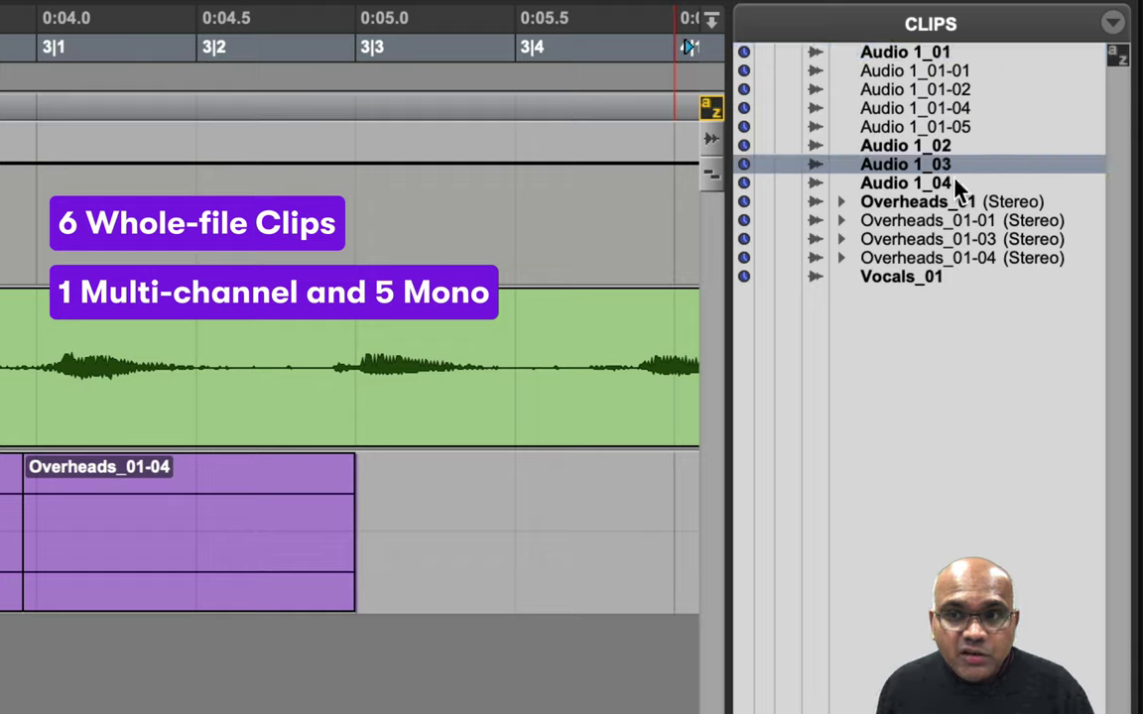
{"action": "left_click", "coordinate": [957, 186]}
{"action": "left_click", "coordinate": [952, 280]}
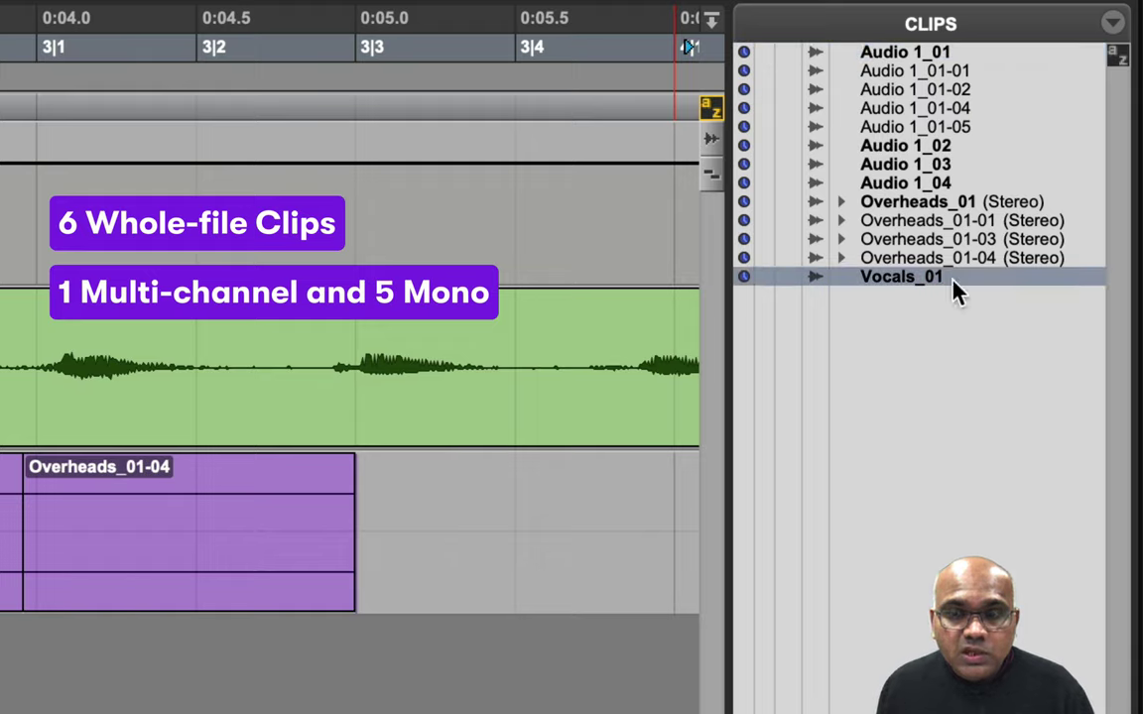
{"action": "left_click", "coordinate": [950, 464]}
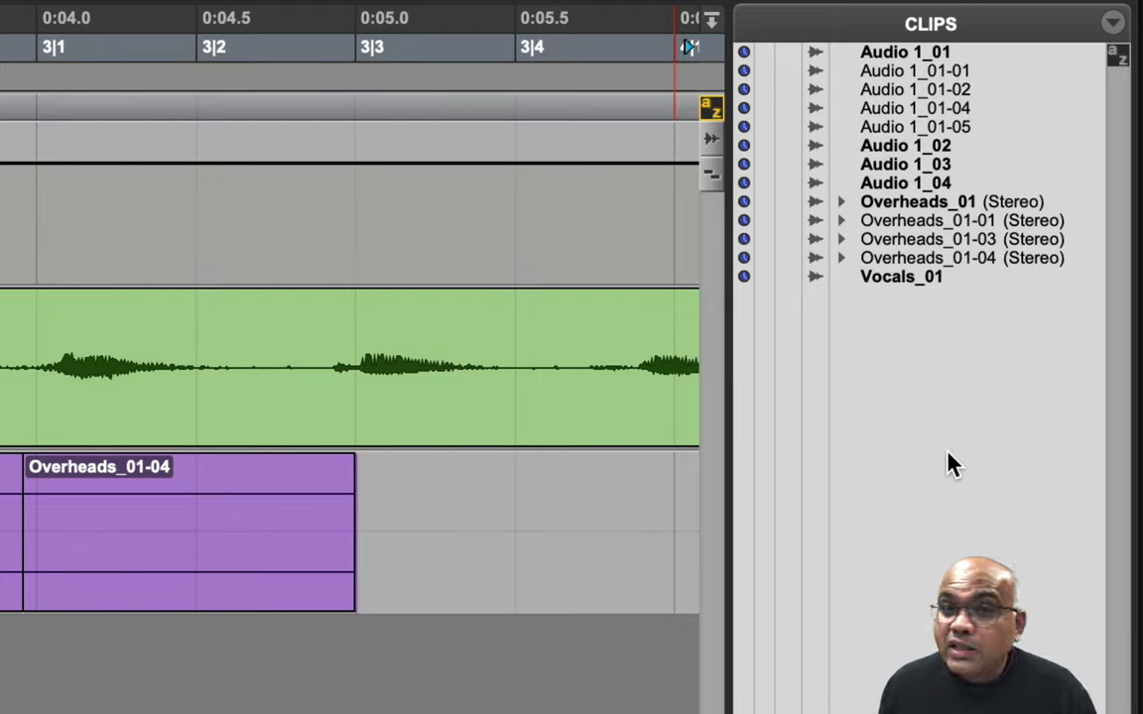
- Review the mono subset clips Audio 1_01-01, -02, -04 and -05 in the clip list and clear the selection
{"action": "left_click", "coordinate": [991, 73]}
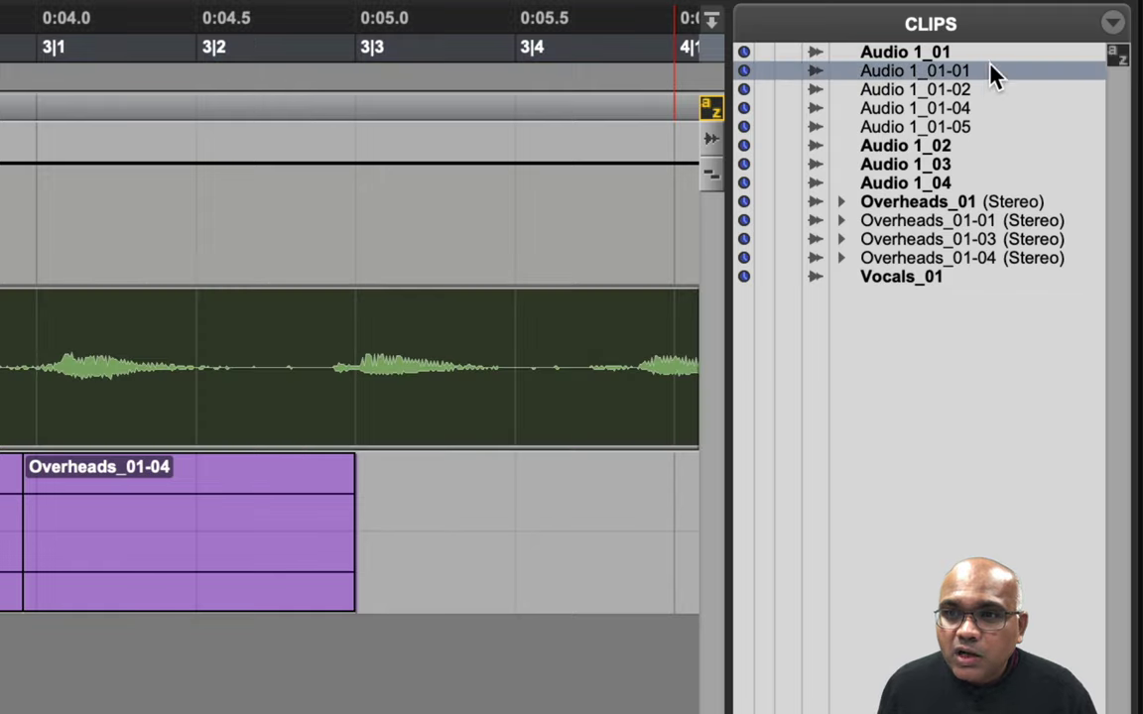
{"action": "left_click", "coordinate": [982, 91]}
{"action": "left_click", "coordinate": [976, 109]}
{"action": "left_click", "coordinate": [972, 129]}
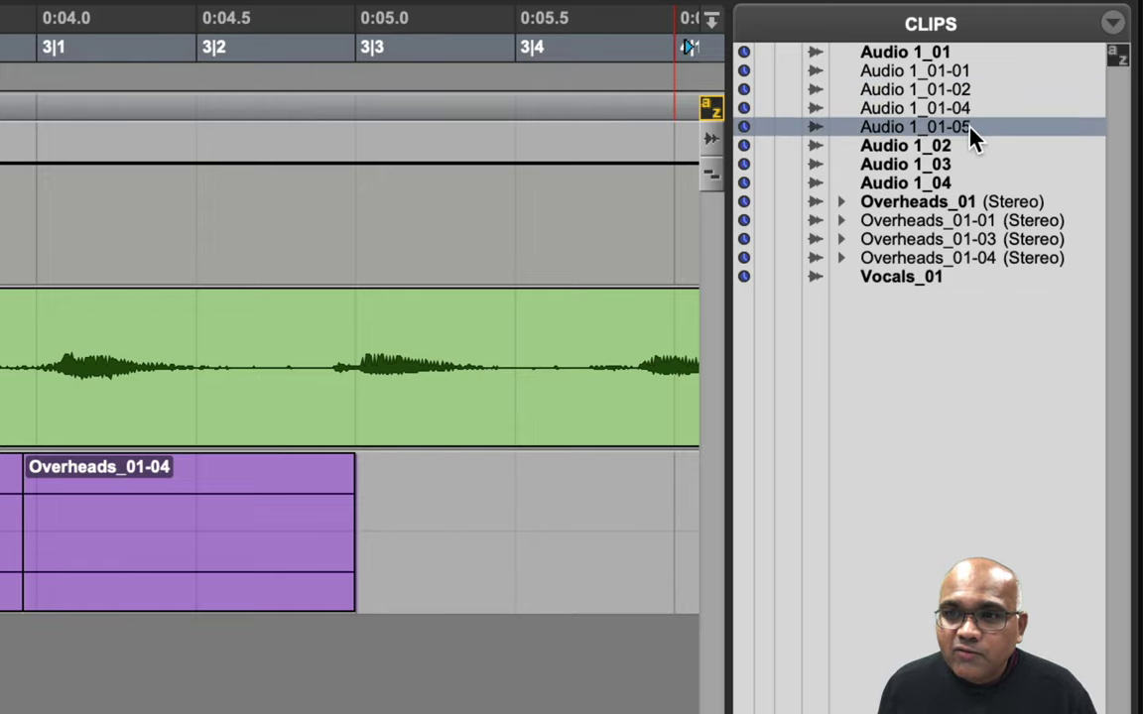
{"action": "left_click", "coordinate": [966, 458]}
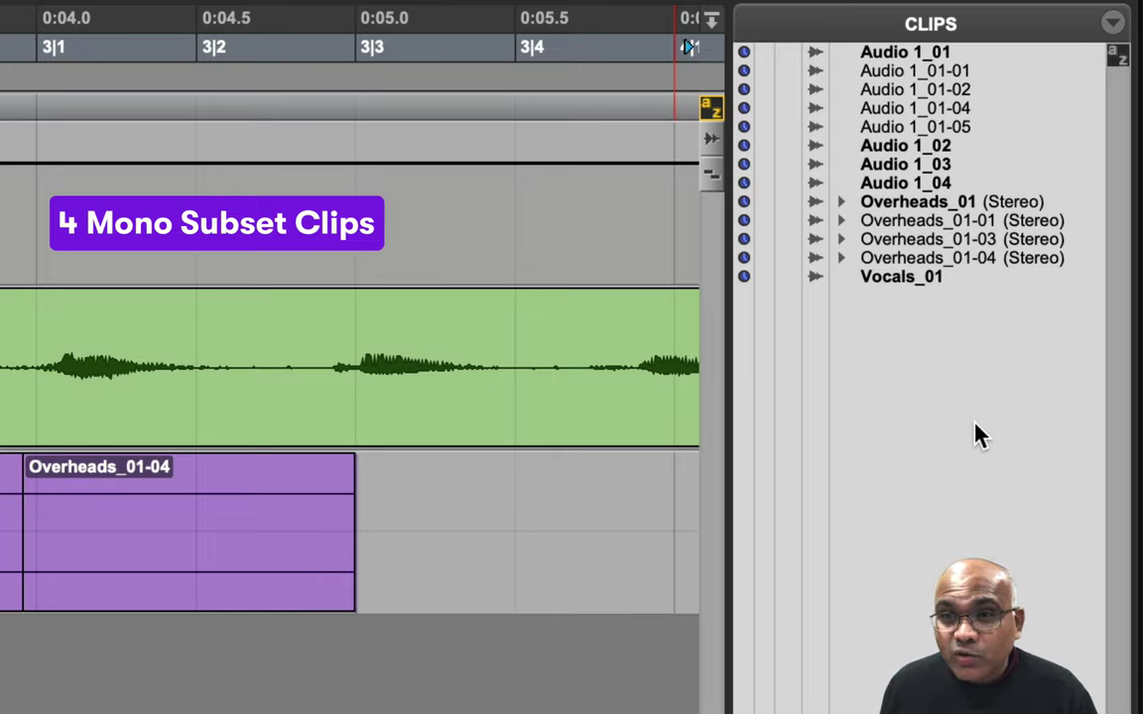
- Review the stereo subset clips Overheads_01-01, -03 and -04, and compare them with Finder's Audio Files folder, returning to Pro Tools
{"action": "left_click", "coordinate": [964, 222]}
{"action": "left_click", "coordinate": [965, 240]}
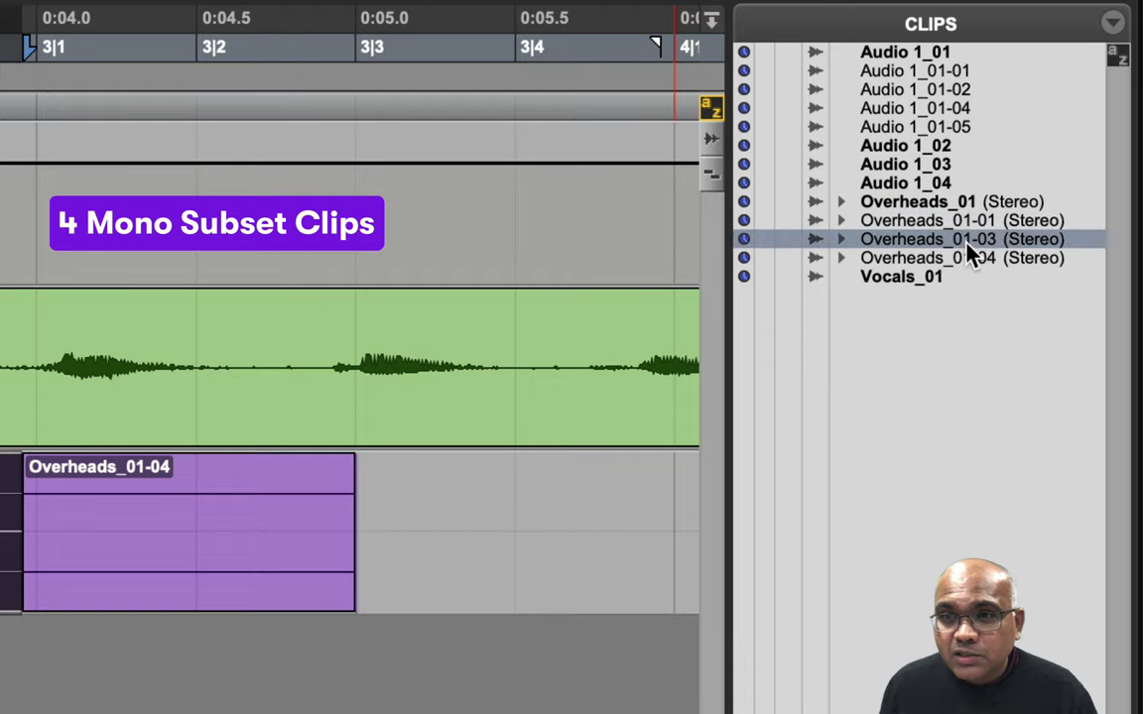
{"action": "left_click", "coordinate": [964, 259]}
{"action": "left_click", "coordinate": [938, 405]}
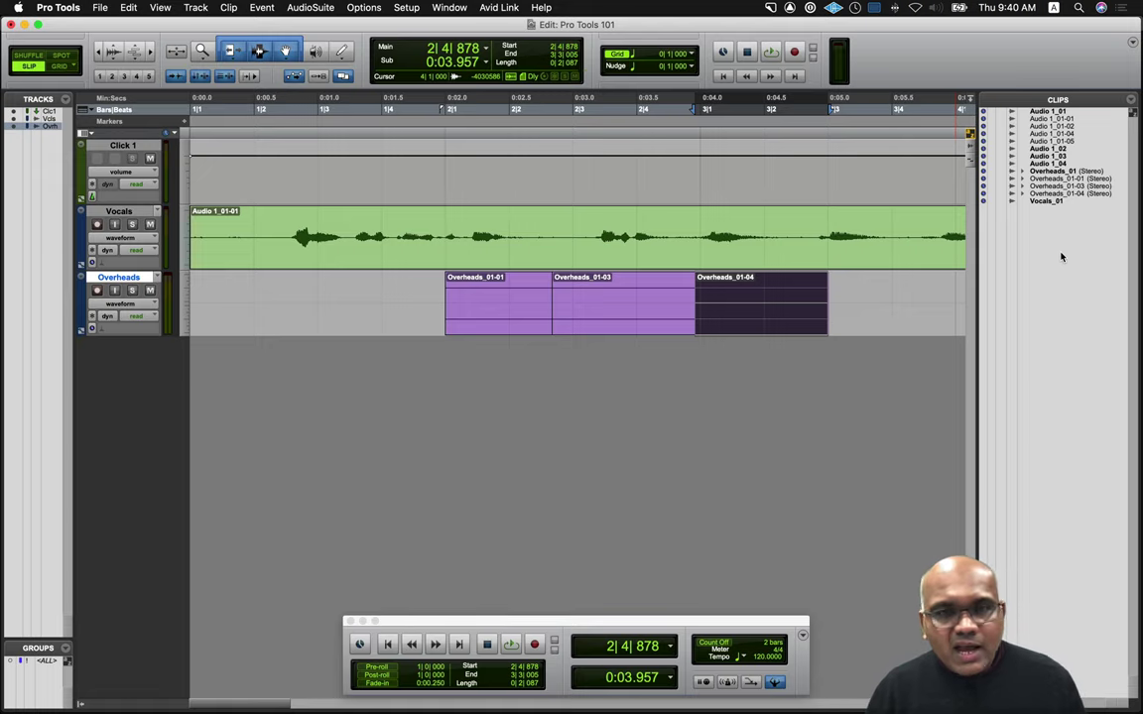
{"action": "key", "text": "super+Tab"}
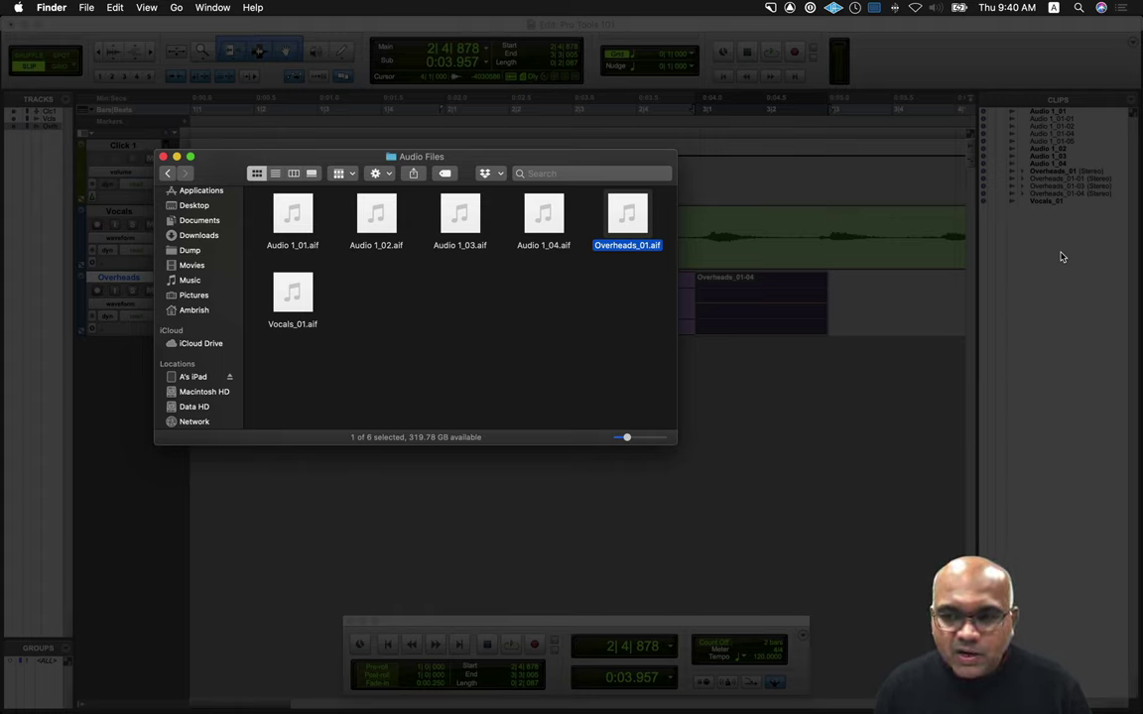
{"action": "key", "text": "super+Tab"}
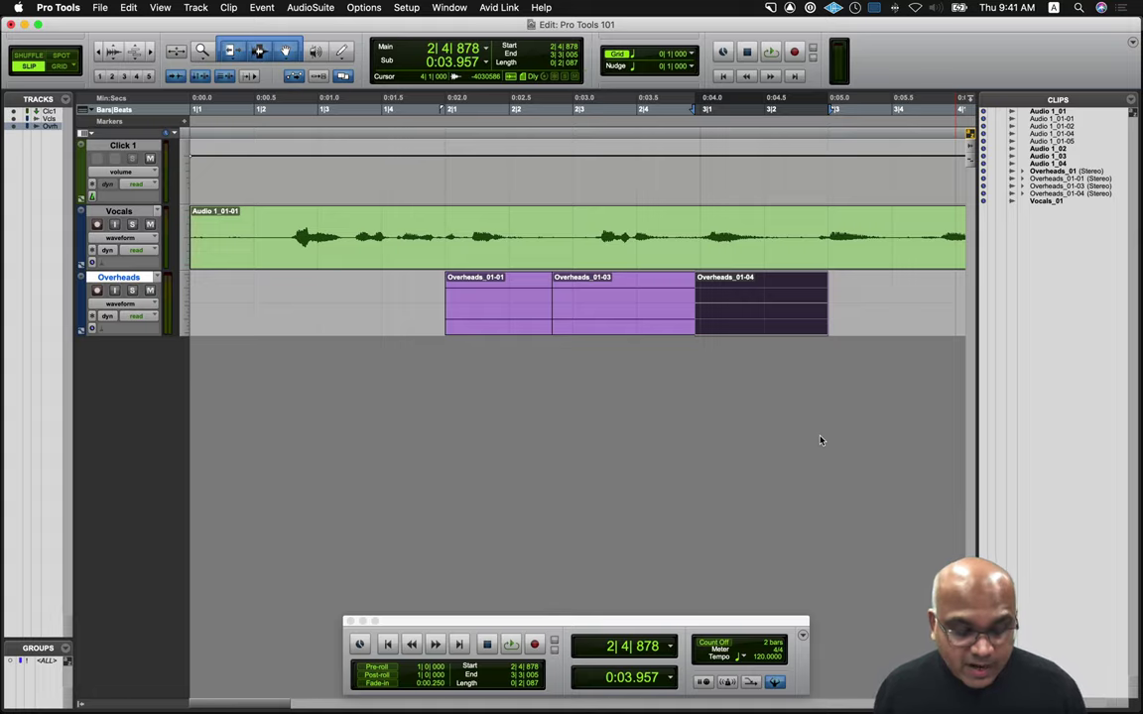
- Delete all the separated Overheads_01 pieces from the Overheads track
{"action": "key", "text": "r"}
{"action": "key", "text": "r"}
{"action": "key", "text": "r"}
{"action": "key", "text": "r"}
{"action": "key", "text": "t"}
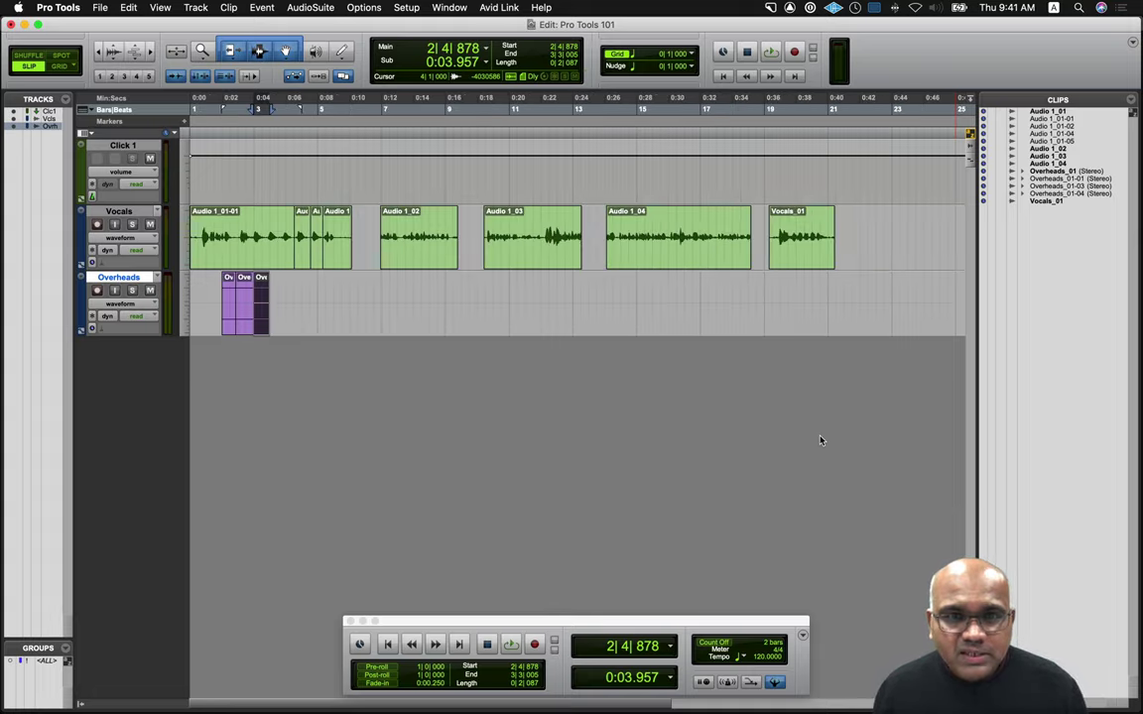
{"action": "key", "text": "t"}
{"action": "key", "text": "r"}
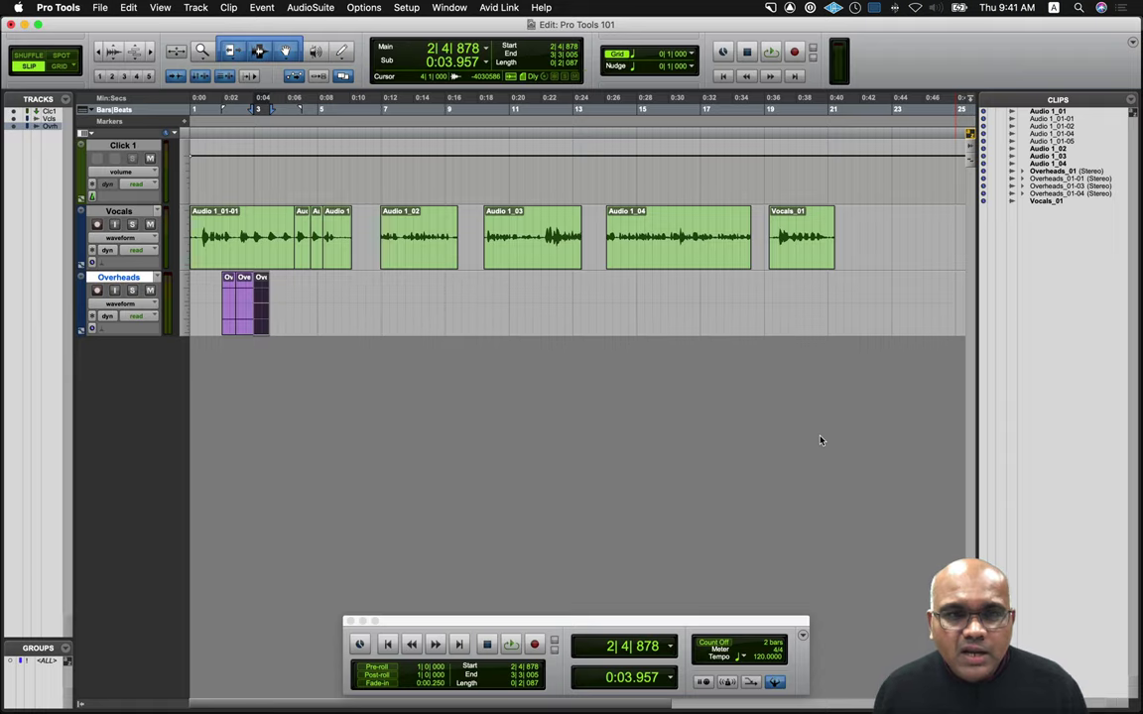
{"action": "left_click", "coordinate": [292, 290]}
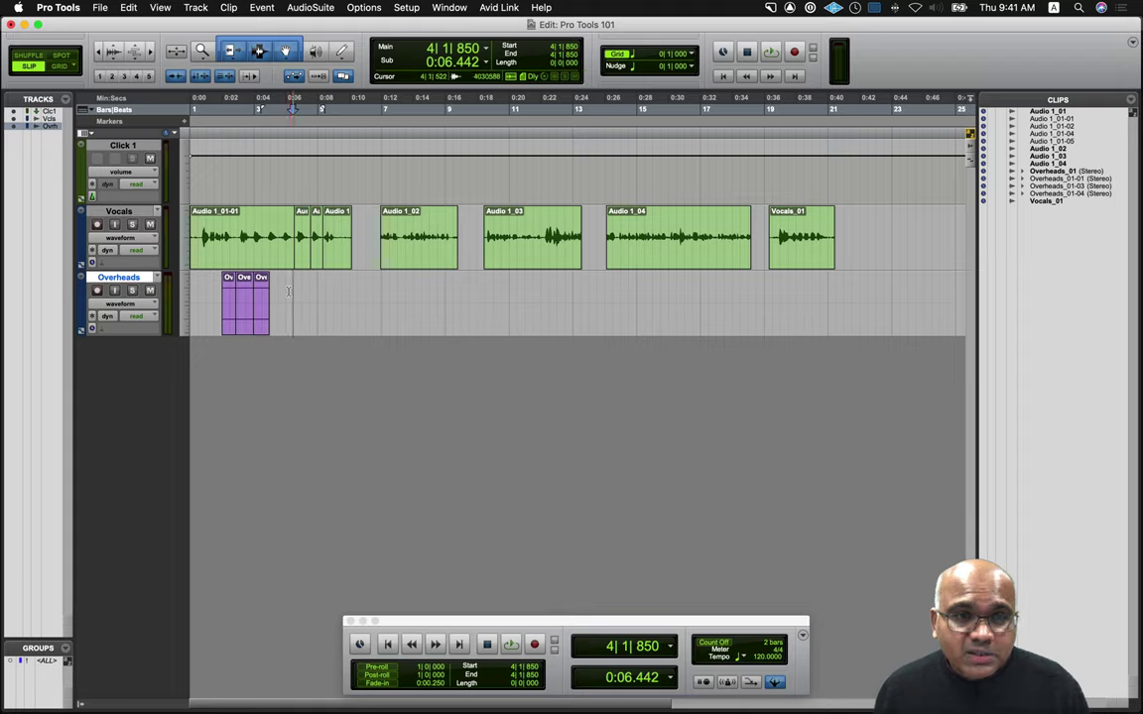
{"action": "left_click_drag", "start_coordinate": [289, 290], "coordinate": [194, 295]}
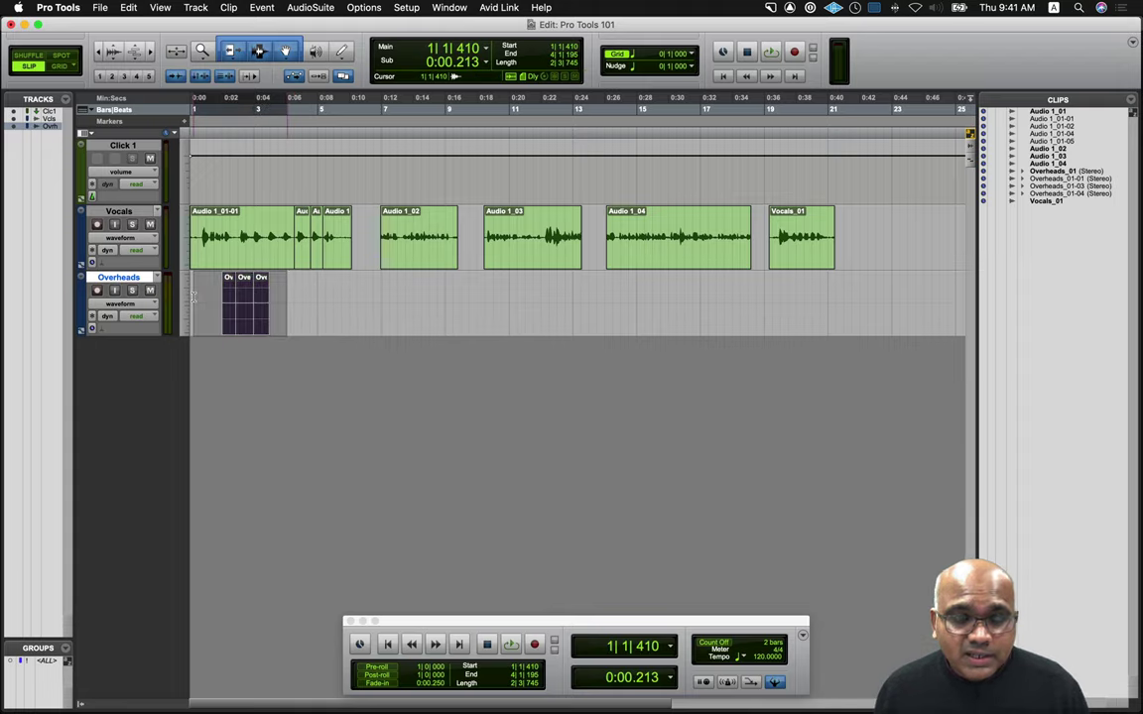
{"action": "key", "text": "BackSpace"}
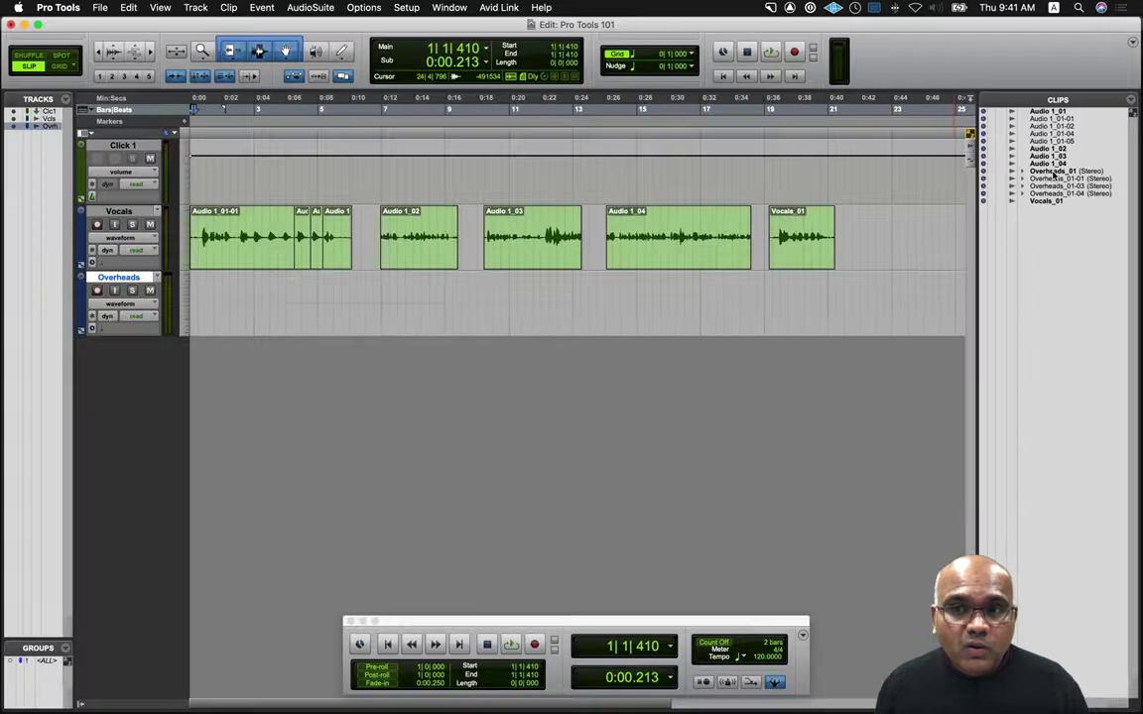
- Place the whole-file Overheads_01 clip from the clip list on the Overheads track at 13|1|369, and delete it from the track
{"action": "left_click_drag", "start_coordinate": [1054, 173], "coordinate": [576, 313]}
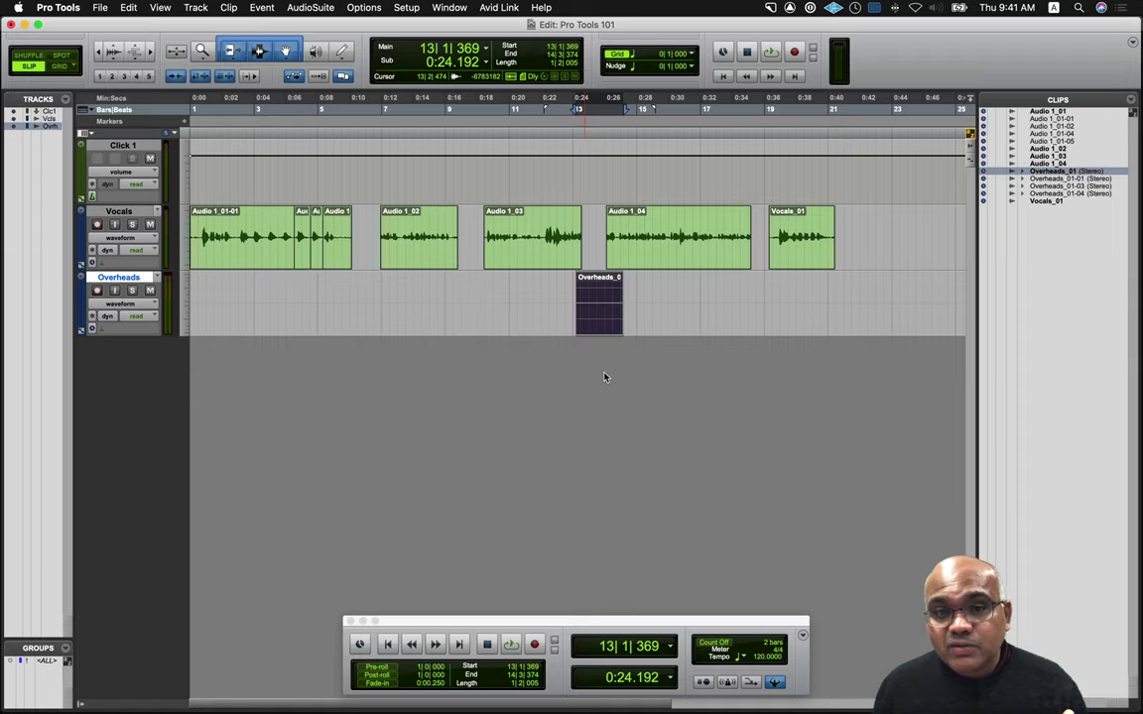
{"action": "left_click", "coordinate": [568, 280]}
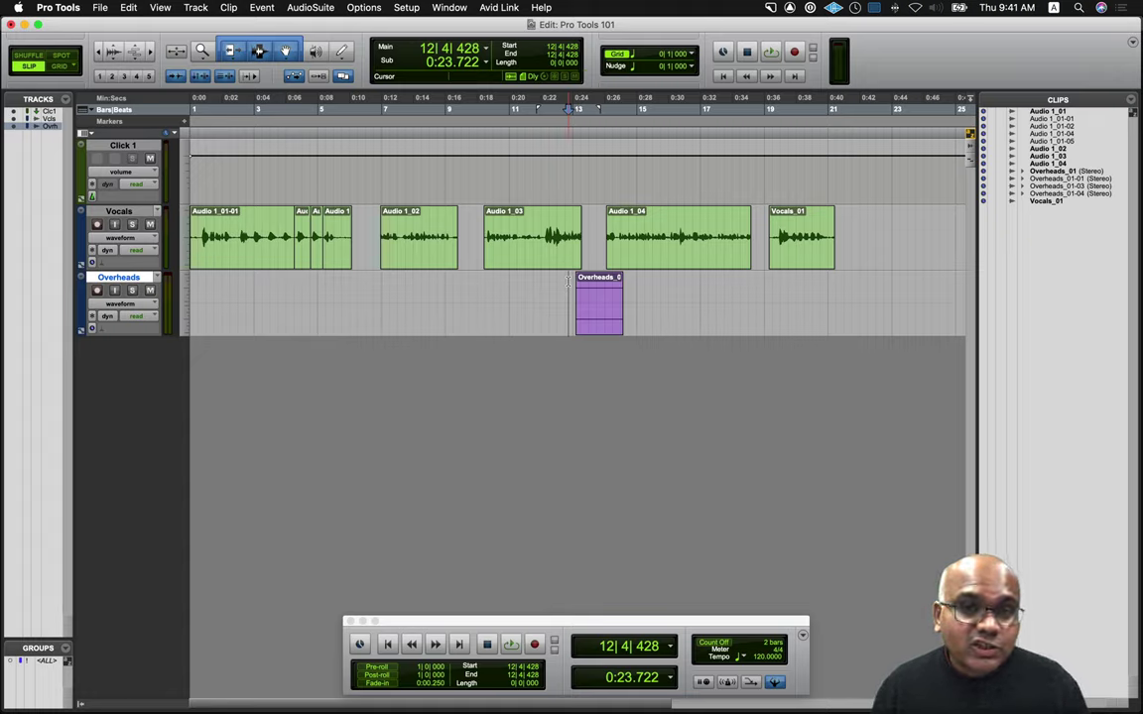
{"action": "left_click", "coordinate": [596, 324]}
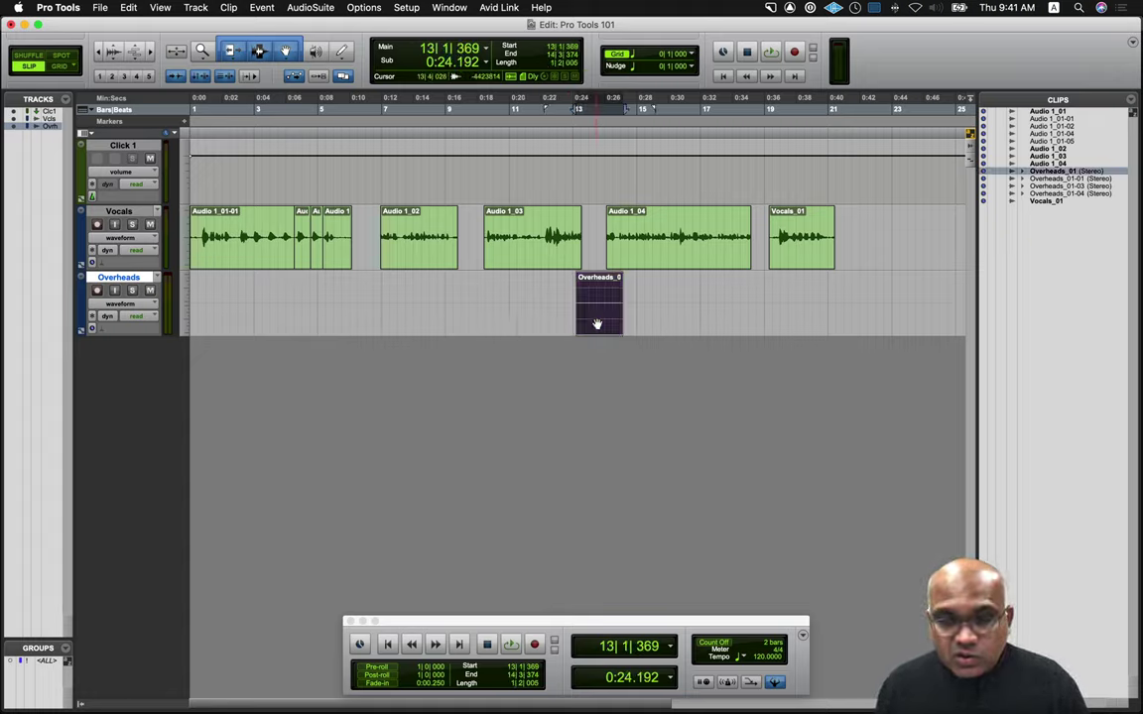
{"action": "key", "text": "Delete"}
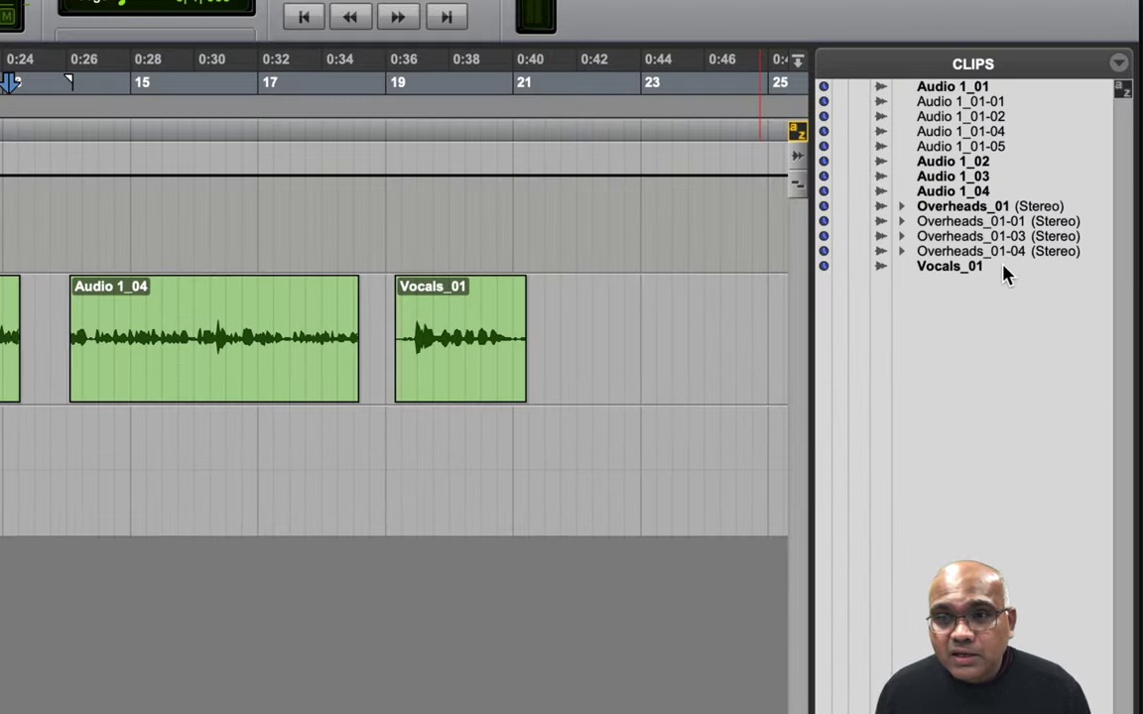
- Clear Vocals_01 from the clip list with the Remove option, agreeing to clear it although it is used on a track
{"action": "left_click", "coordinate": [1013, 267]}
{"action": "right_click", "coordinate": [1014, 270]}
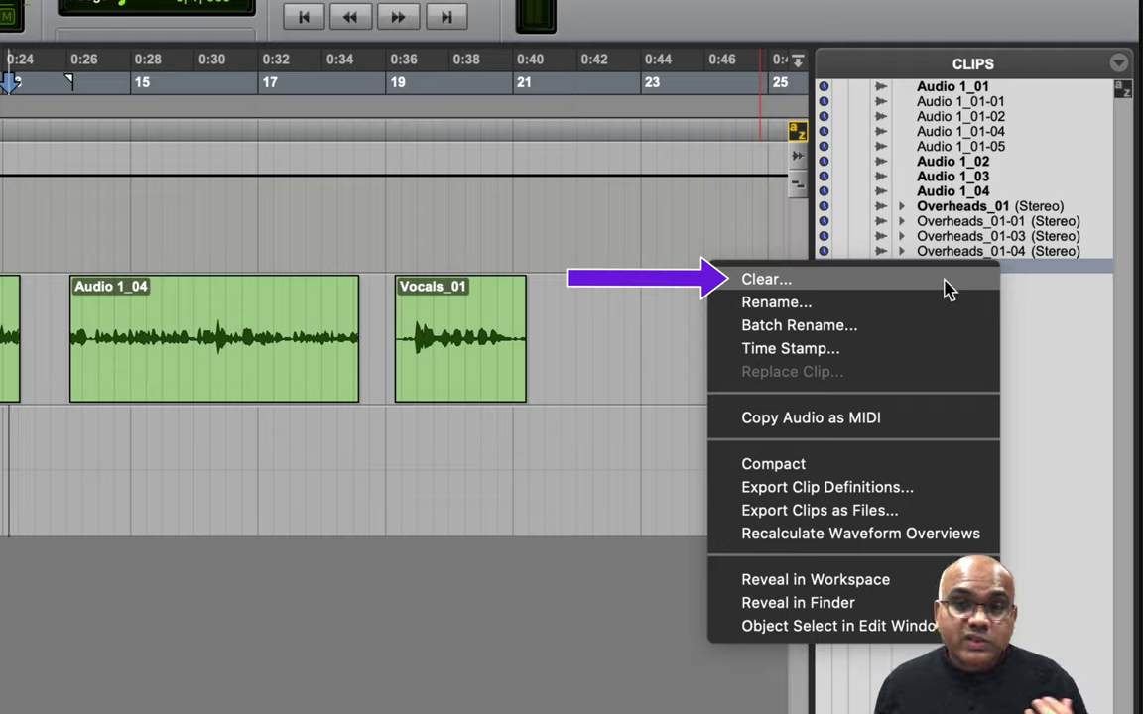
{"action": "left_click", "coordinate": [1045, 302]}
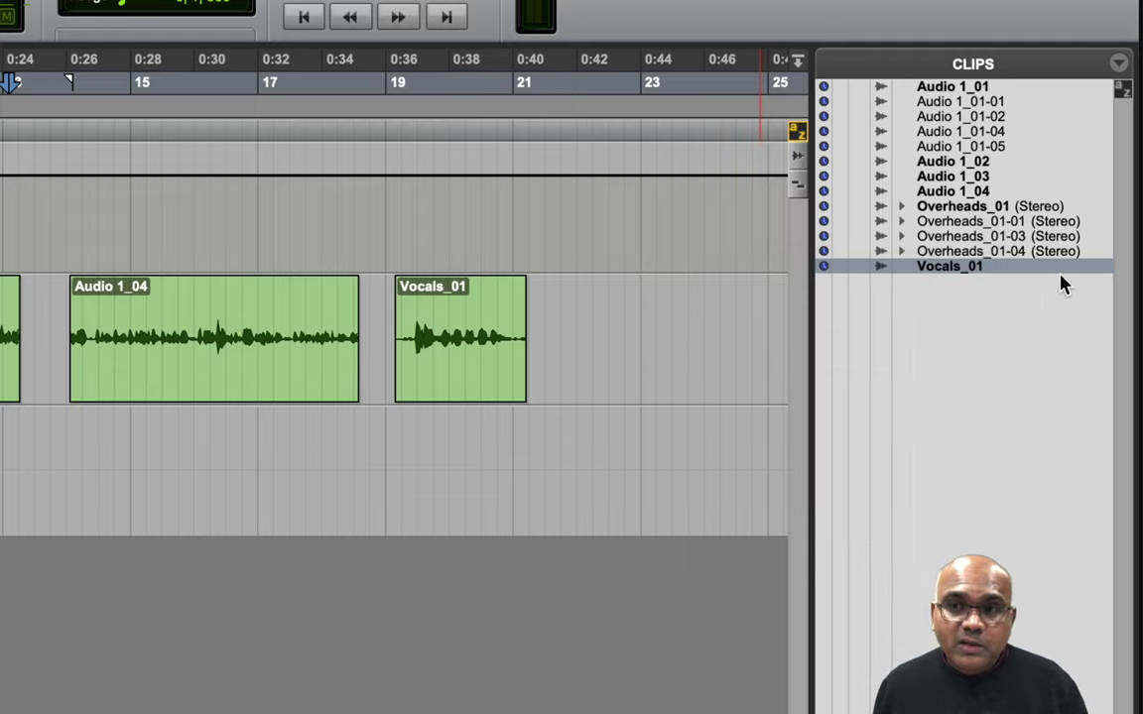
{"action": "left_click", "coordinate": [1118, 64]}
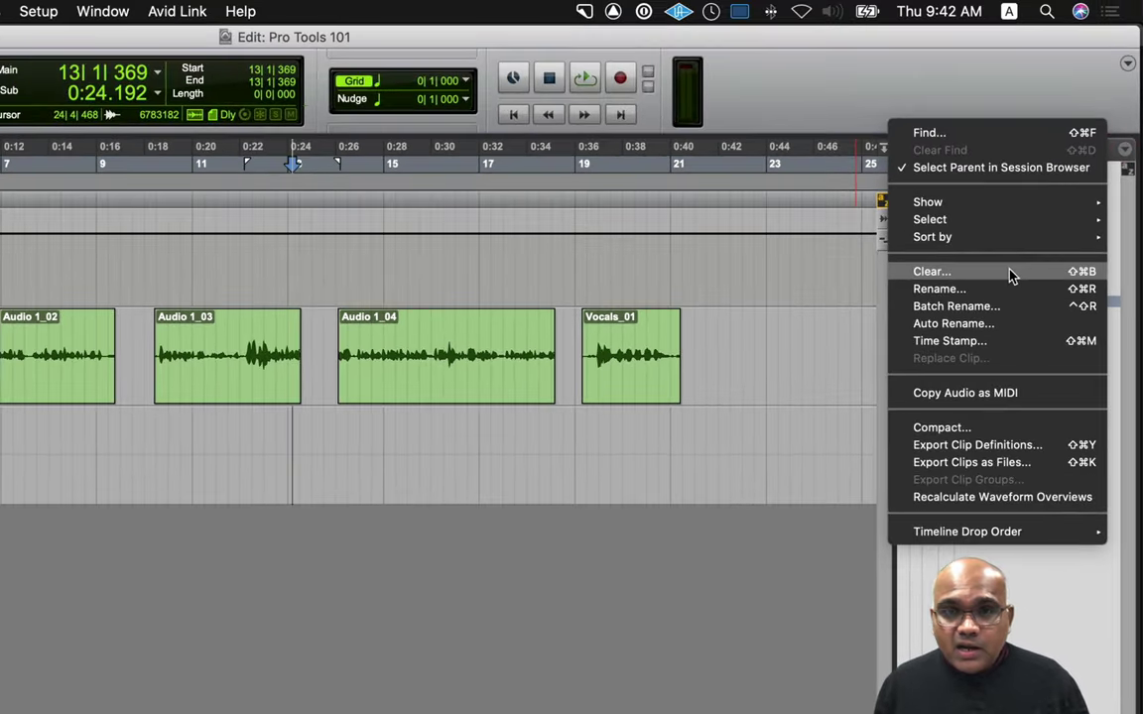
{"action": "left_click", "coordinate": [1010, 274]}
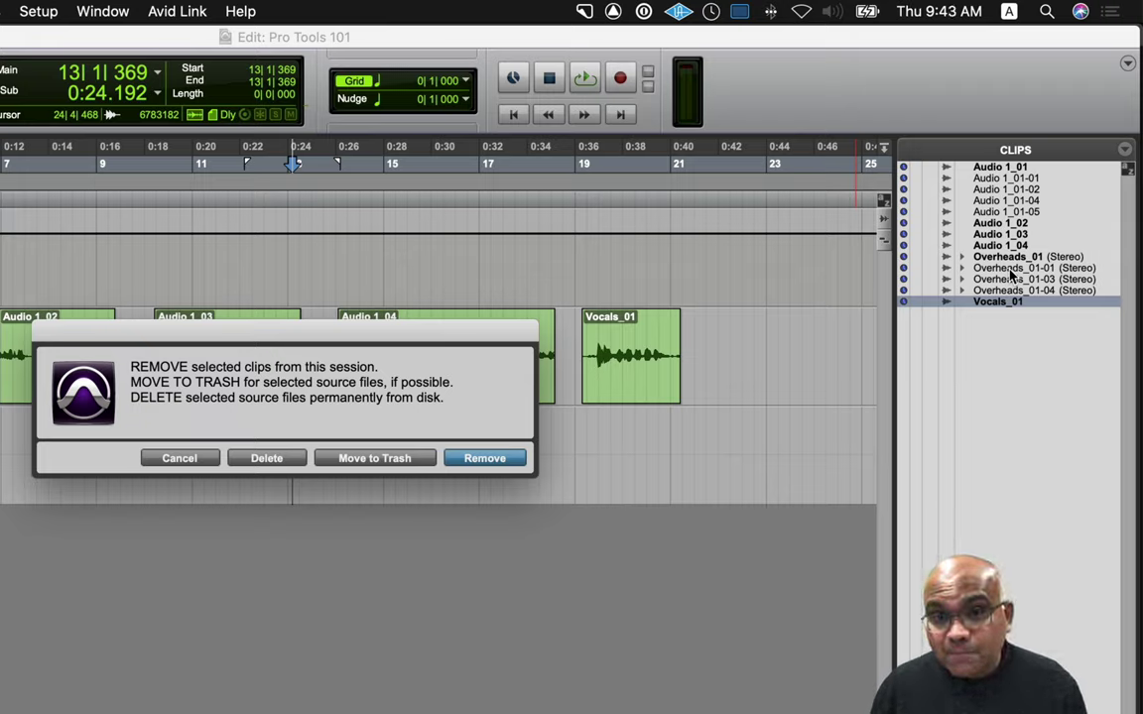
{"action": "left_click", "coordinate": [485, 459]}
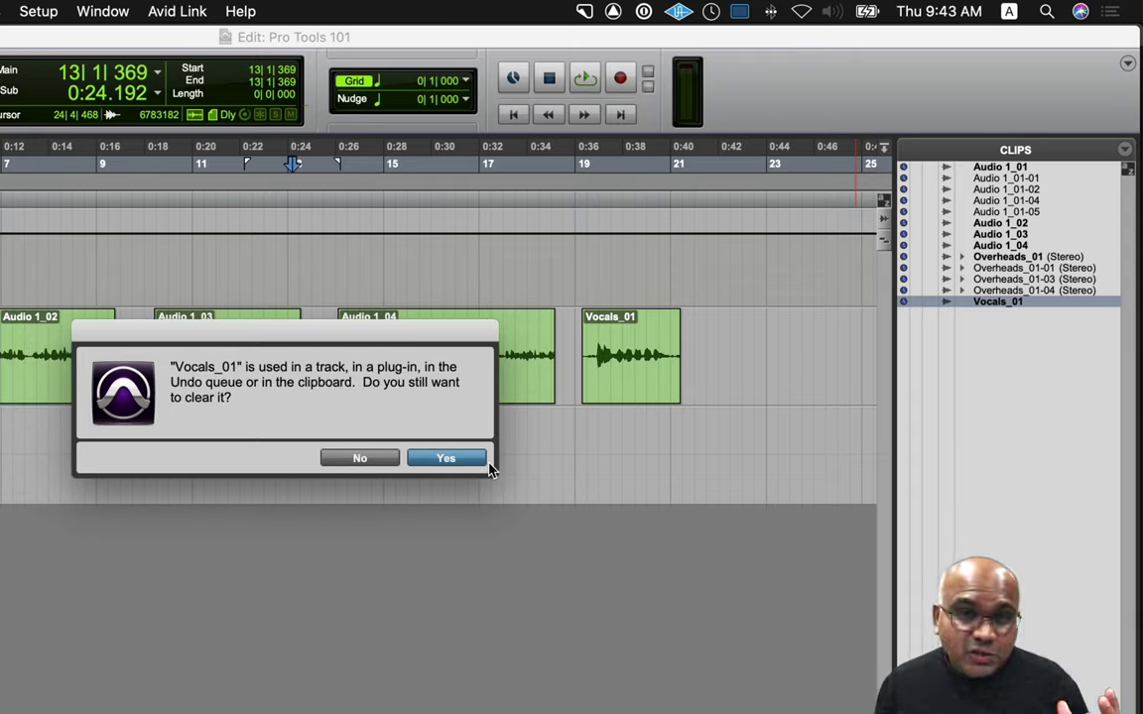
{"action": "left_click", "coordinate": [446, 459]}
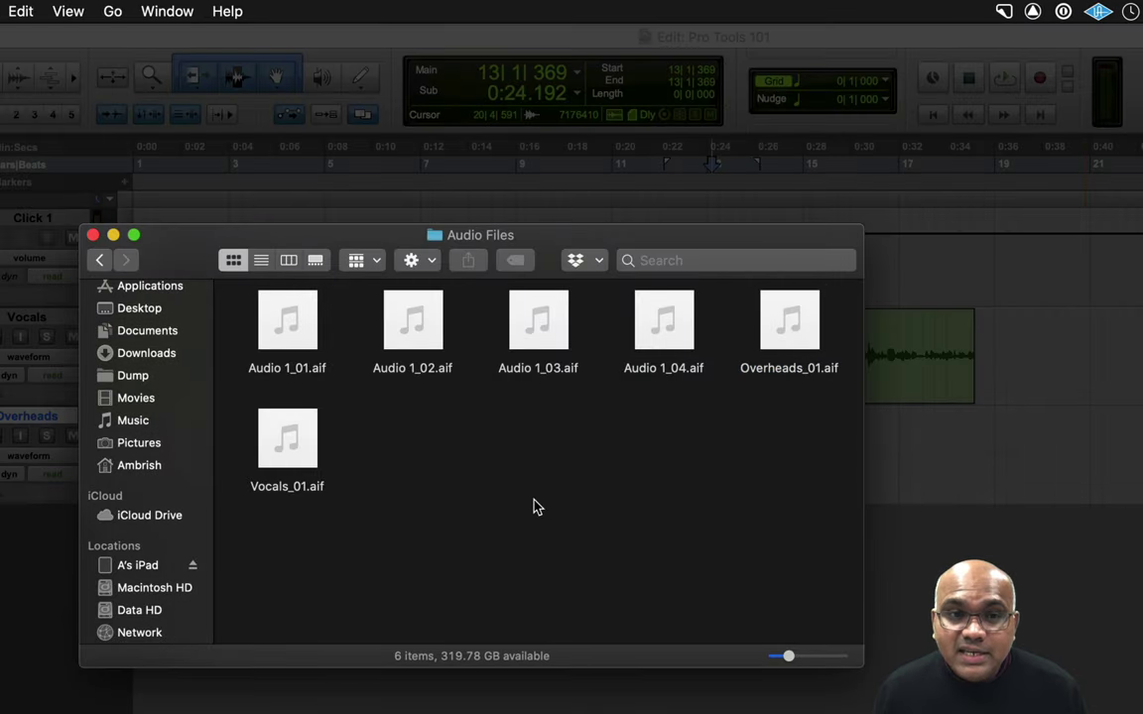
- Check for the Vocals_01.aif source file in Finder's Audio Files folder and return to Pro Tools
{"action": "left_click", "coordinate": [308, 457]}
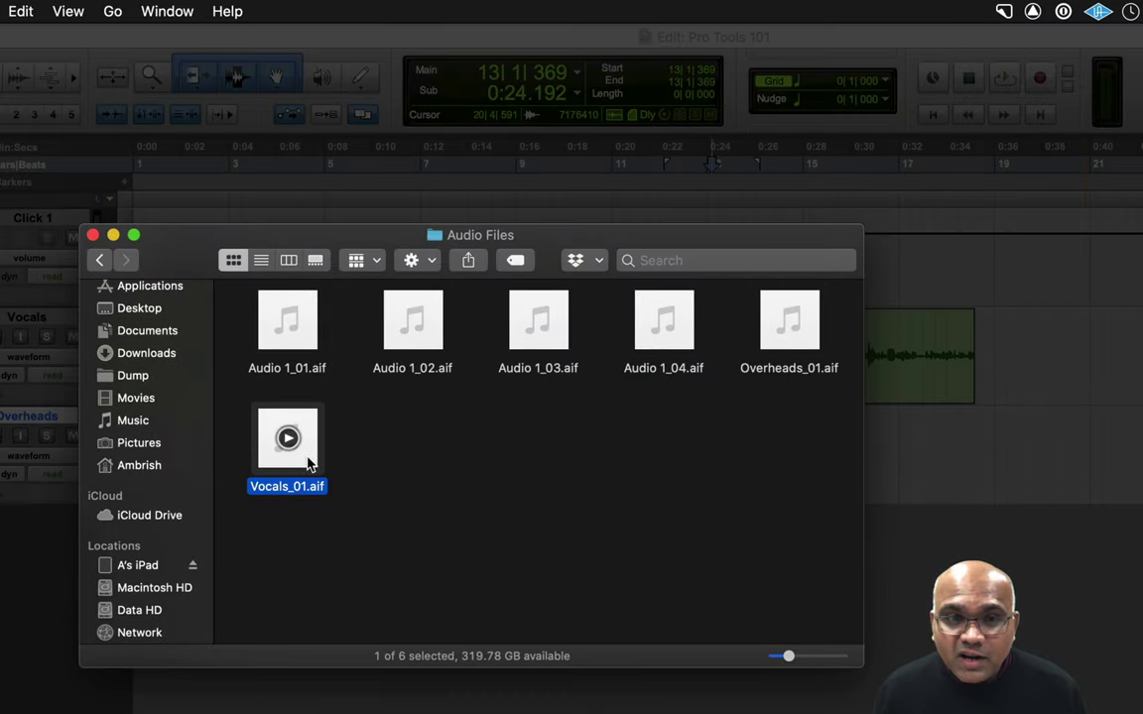
{"action": "left_click", "coordinate": [449, 481]}
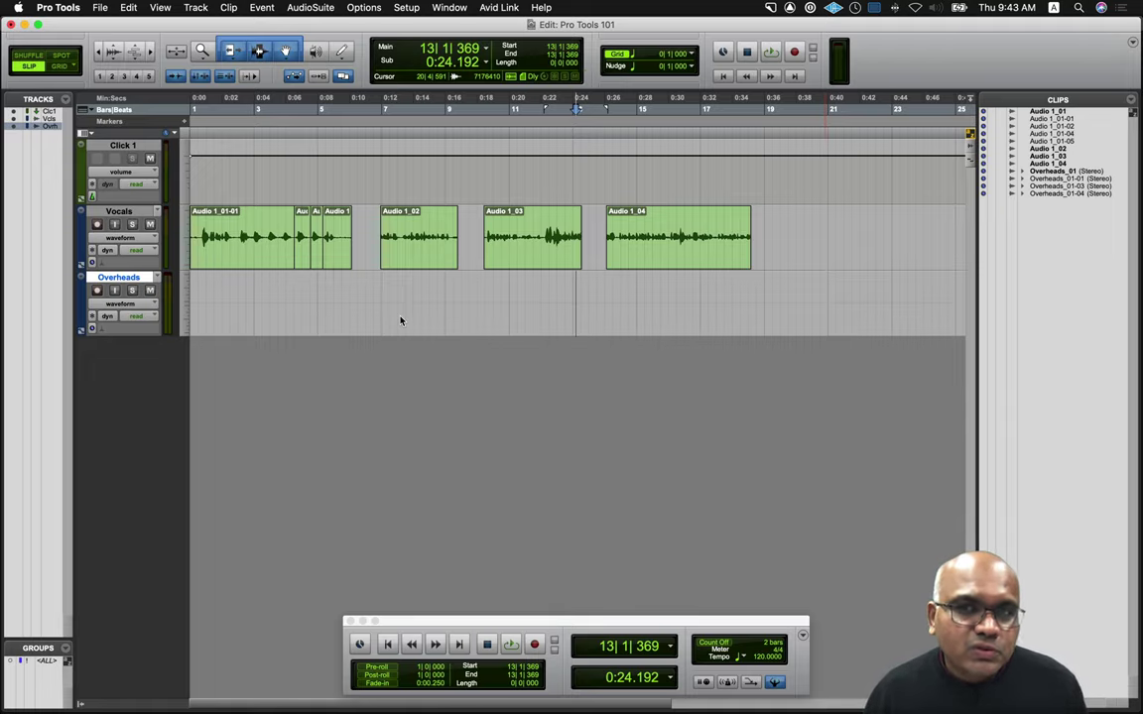
{"action": "key", "text": "super+Tab"}
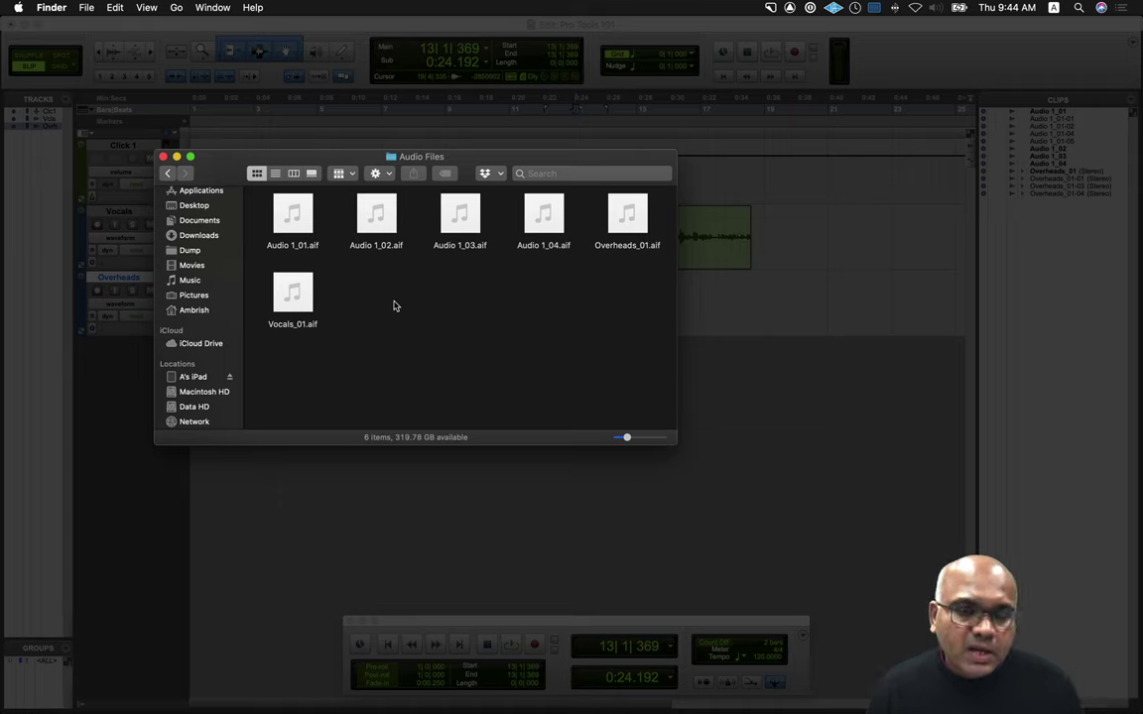
{"action": "key", "text": "super+Tab"}
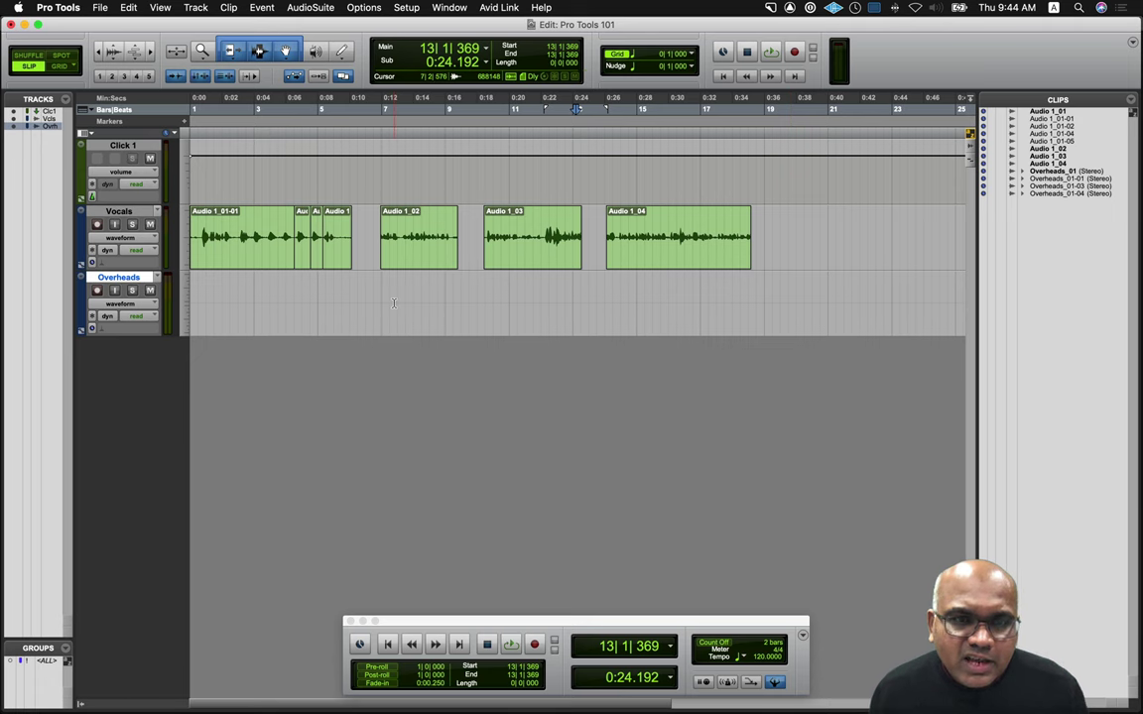
- Clear Audio 1_04 from the clip list with the Move to Trash option, agreeing to trash the file although it is used on a track
{"action": "left_click", "coordinate": [665, 250]}
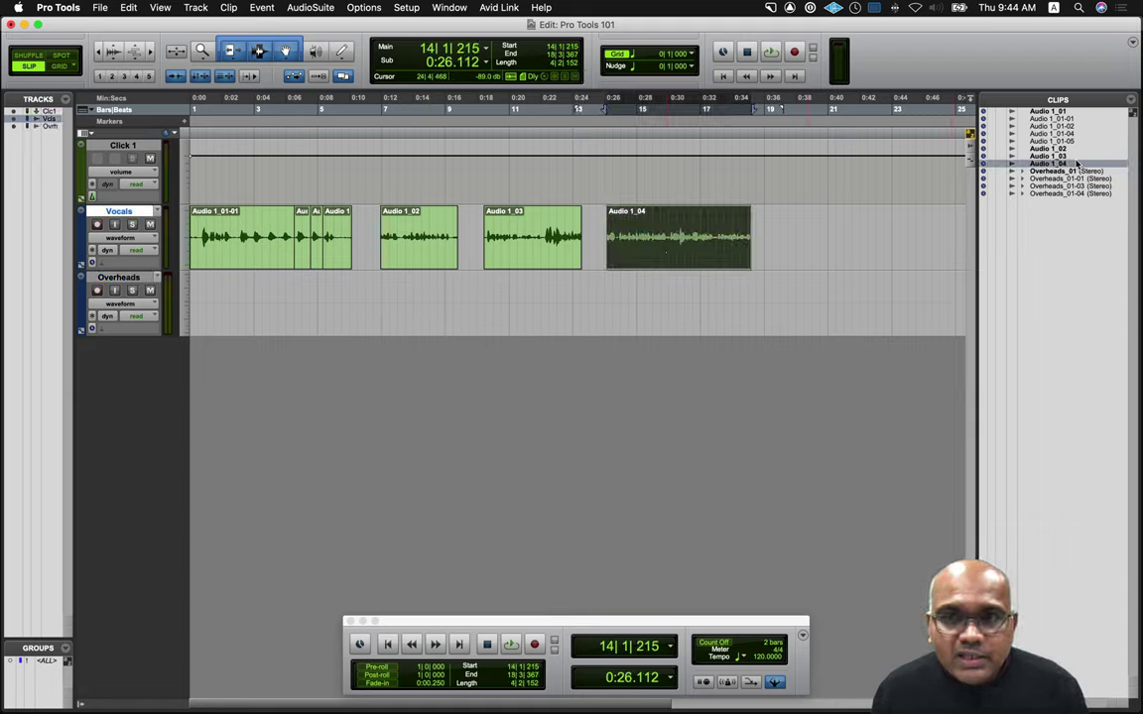
{"action": "right_click", "coordinate": [1076, 163]}
{"action": "left_click", "coordinate": [1051, 171]}
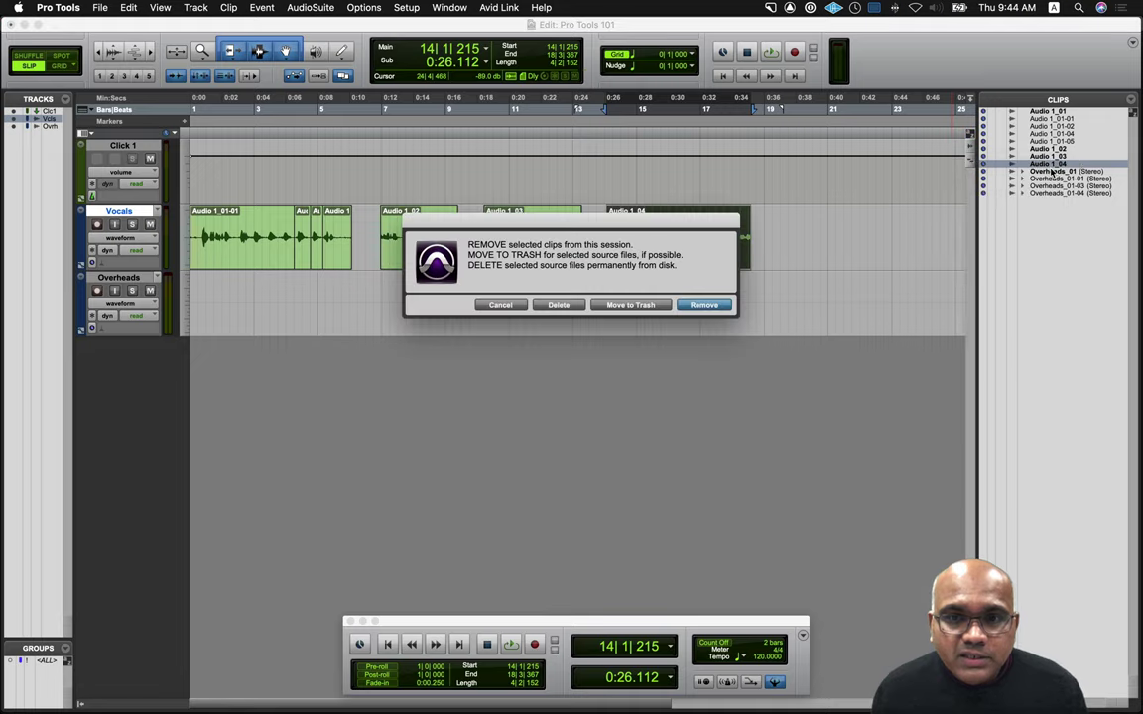
{"action": "left_click", "coordinate": [659, 309]}
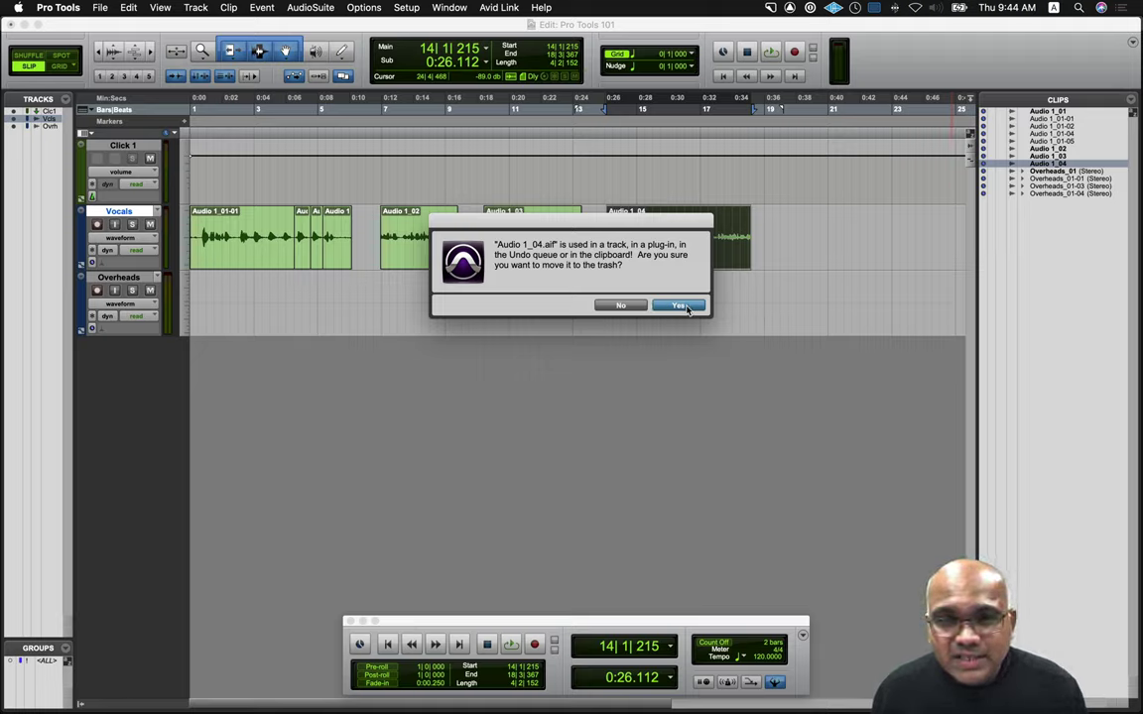
{"action": "left_click", "coordinate": [679, 305]}
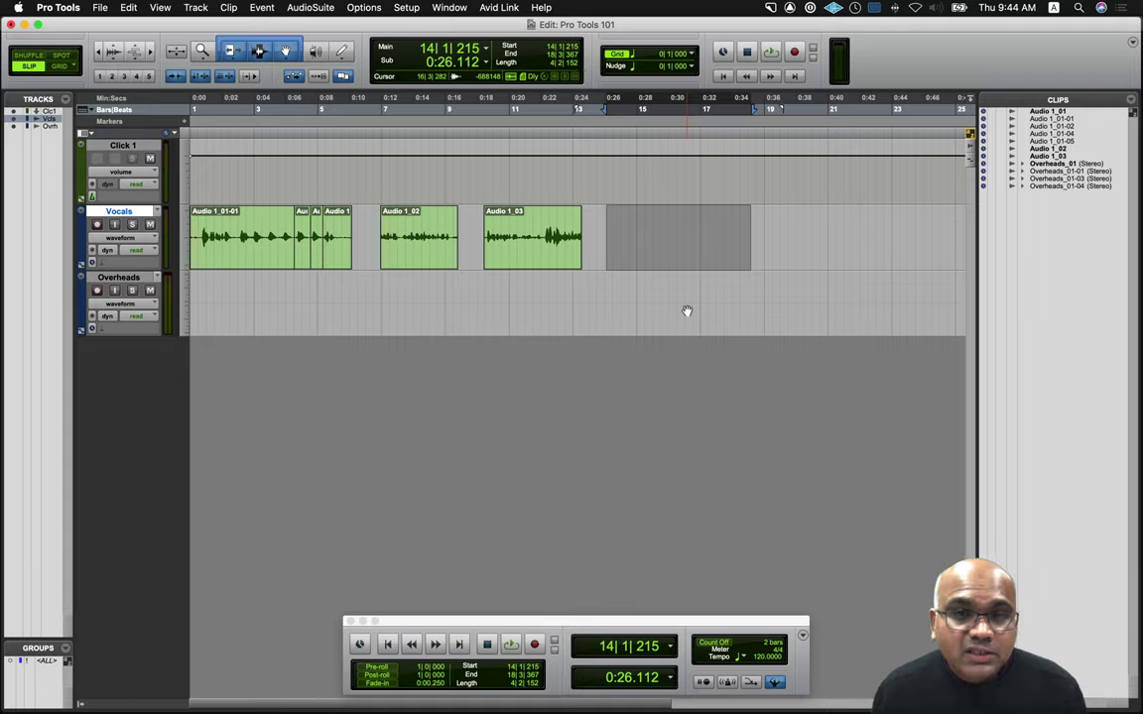
{"action": "left_click", "coordinate": [606, 229]}
- Look for the Audio 1_04.aif source file in Finder's Audio Files folder and in the Bin, and return to Pro Tools
{"action": "key", "text": "super+Tab"}
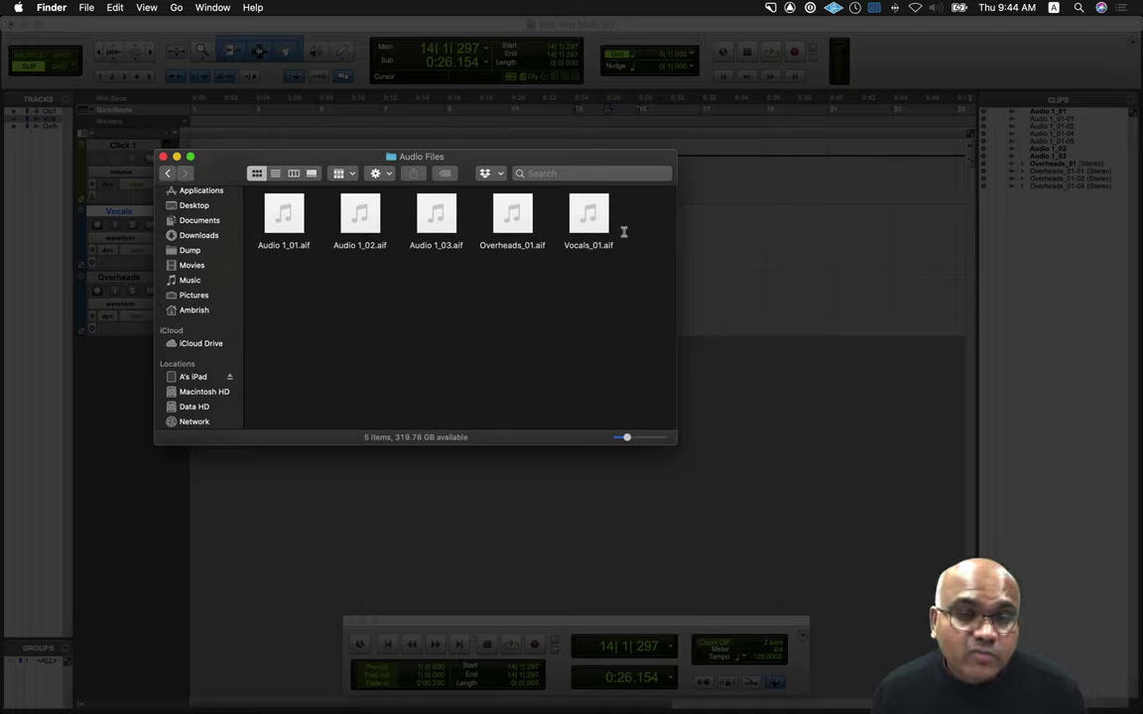
{"action": "mouse_move", "coordinate": [748, 699]}
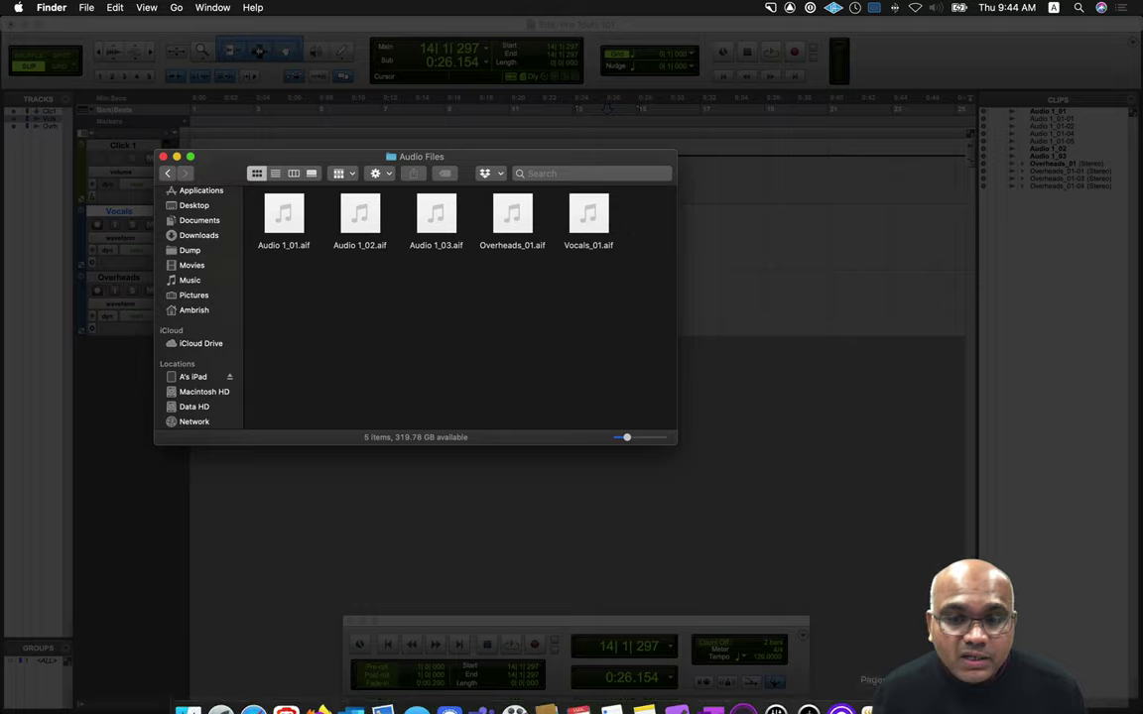
{"action": "left_click", "coordinate": [952, 694]}
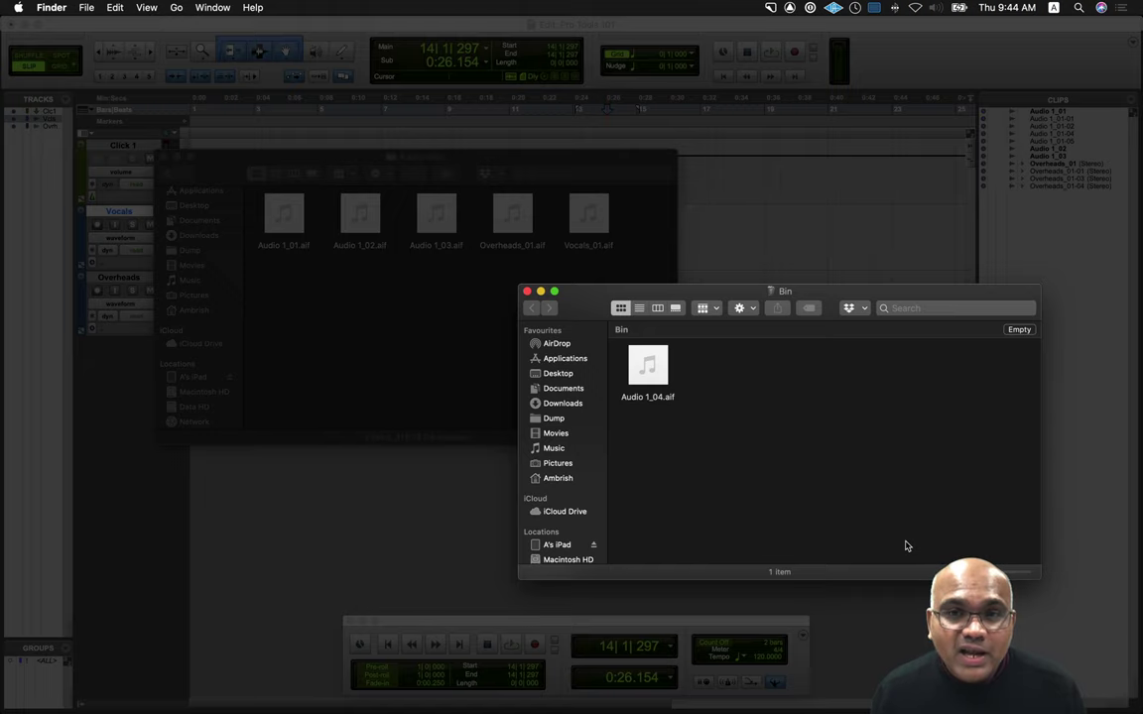
{"action": "key", "text": "super+w"}
{"action": "key", "text": "super+Tab"}
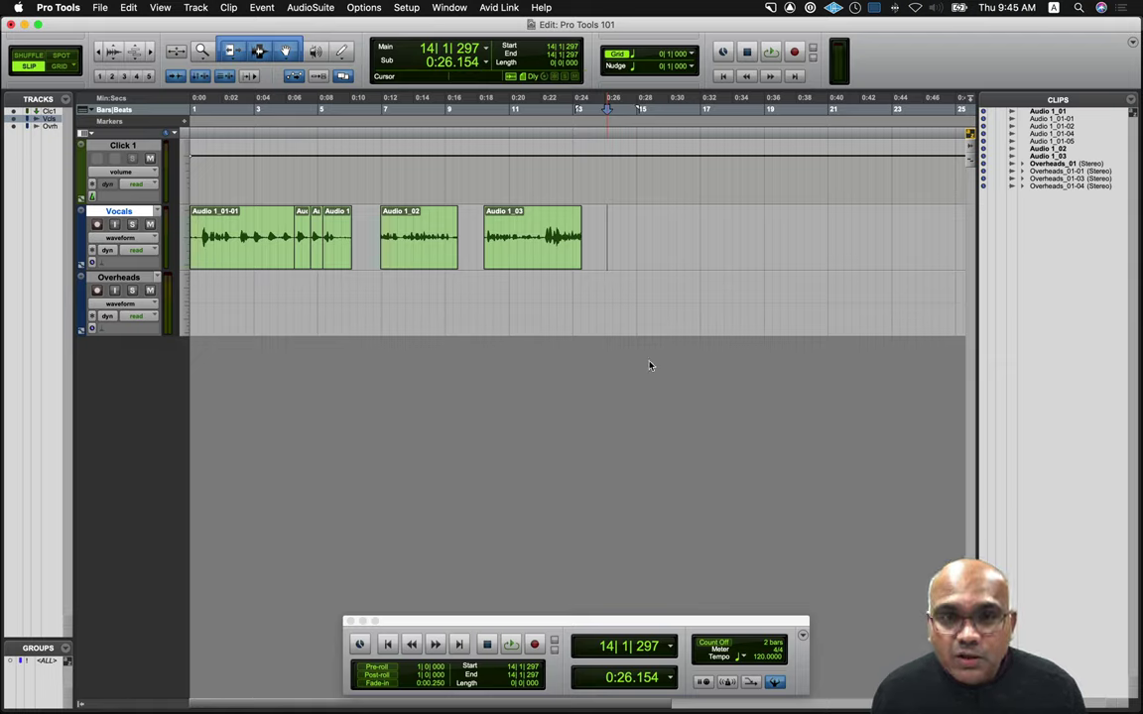
- Clear Audio 1_03 from the clip list with the Delete option, agreeing to delete its source file permanently from disk
{"action": "left_click", "coordinate": [536, 259]}
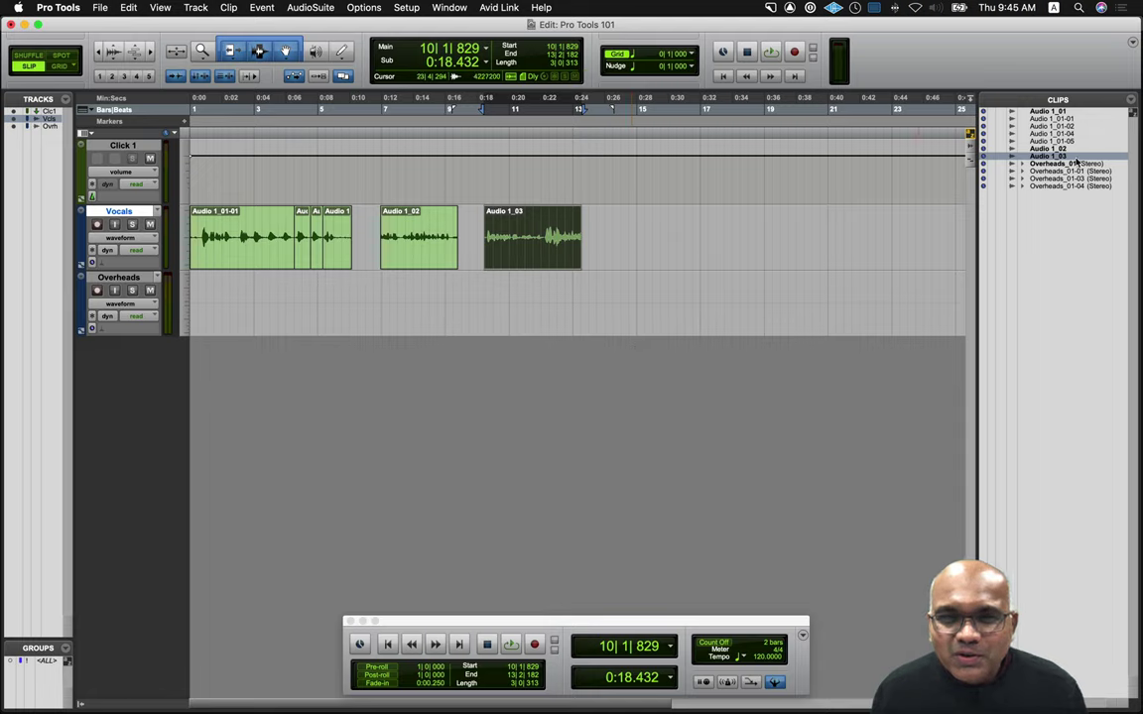
{"action": "right_click", "coordinate": [1077, 160]}
{"action": "left_click", "coordinate": [1038, 165]}
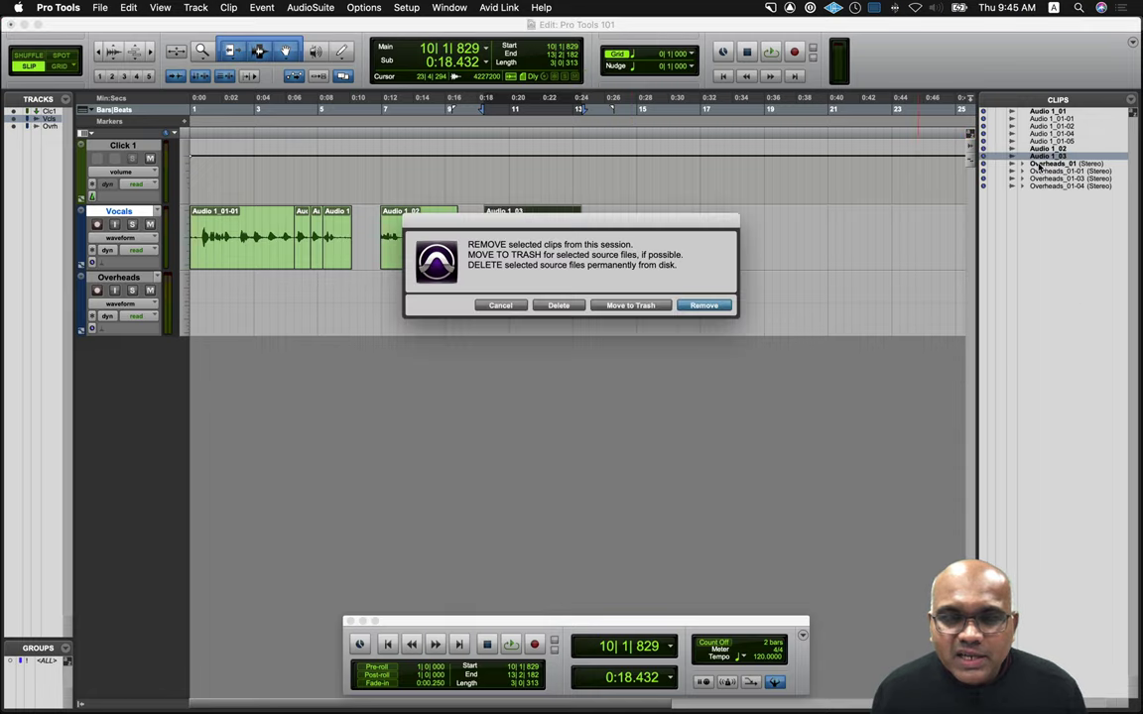
{"action": "left_click", "coordinate": [558, 306]}
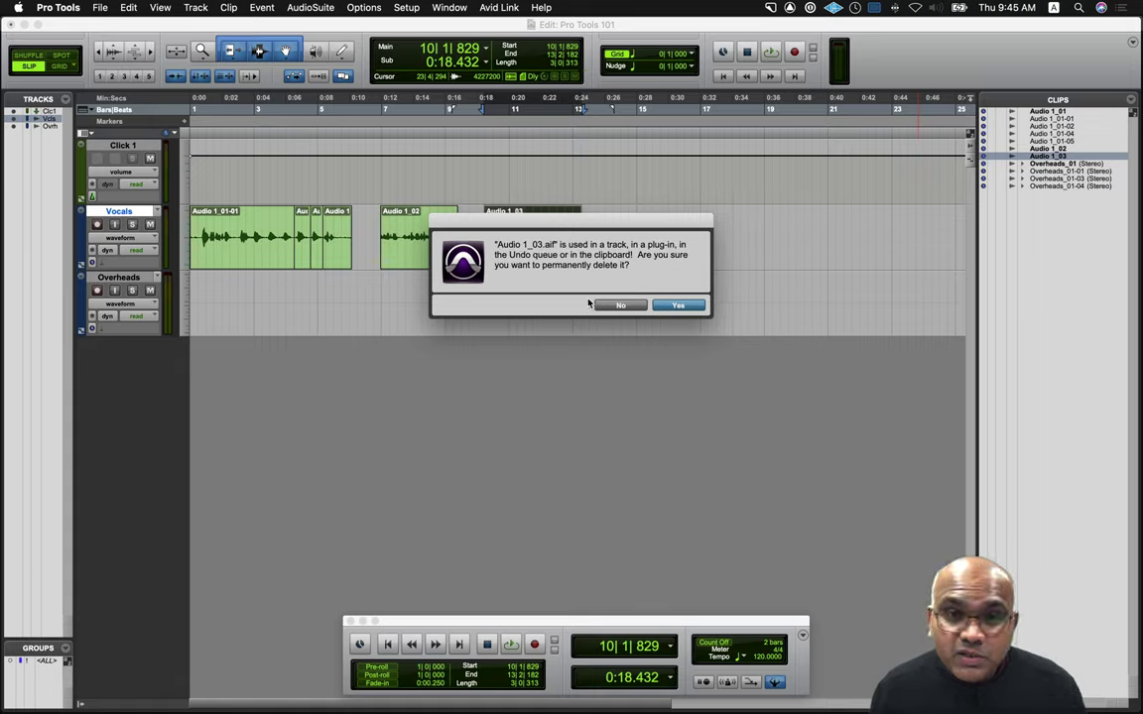
{"action": "left_click", "coordinate": [679, 306]}
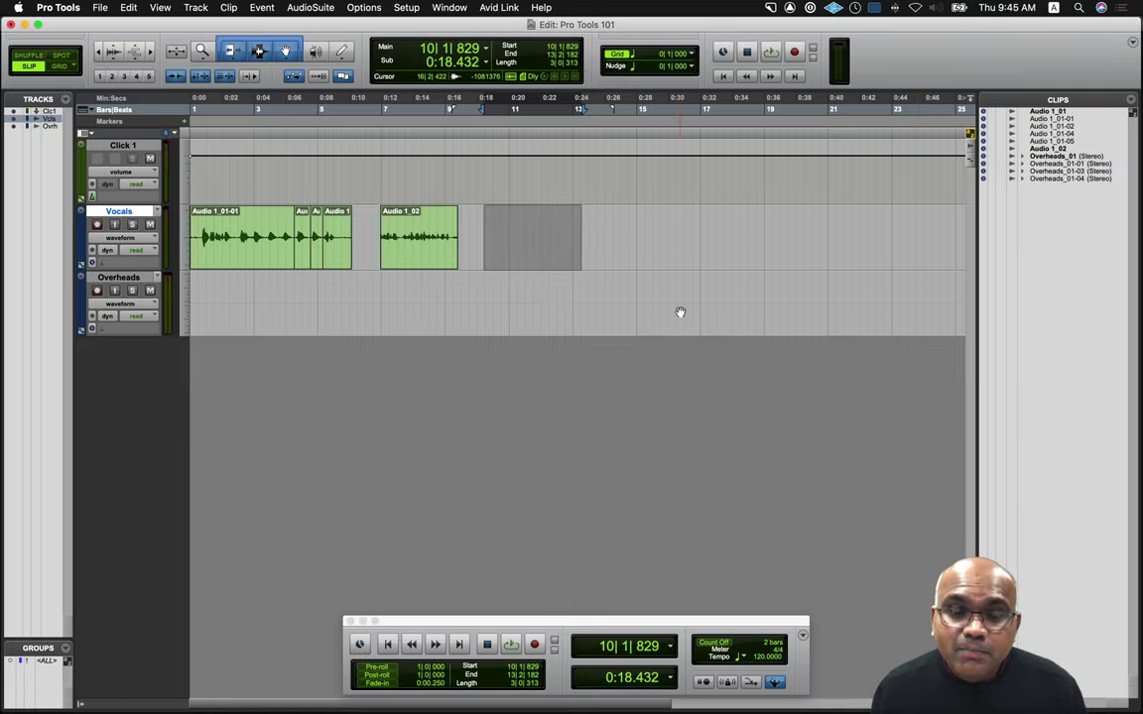
{"action": "left_click", "coordinate": [483, 237]}
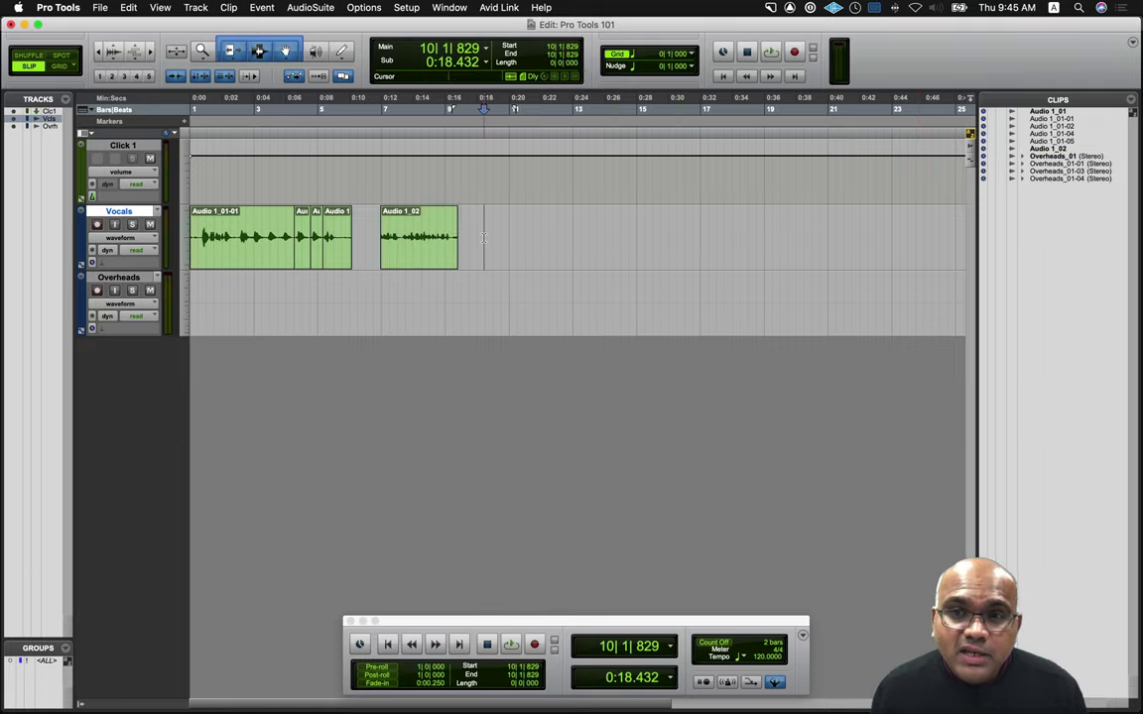
- Look for the Audio 1_03.aif source file in Finder's Audio Files folder and in the Bin, and return to Pro Tools
{"action": "key", "text": "super+Tab"}
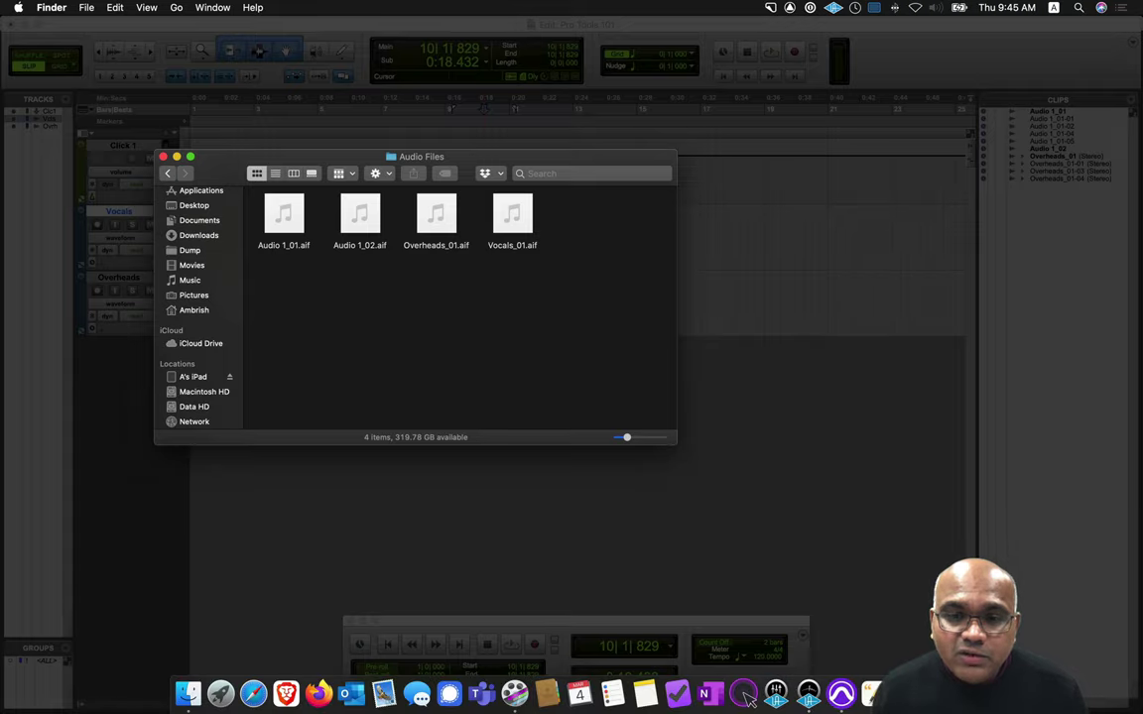
{"action": "left_click", "coordinate": [748, 699]}
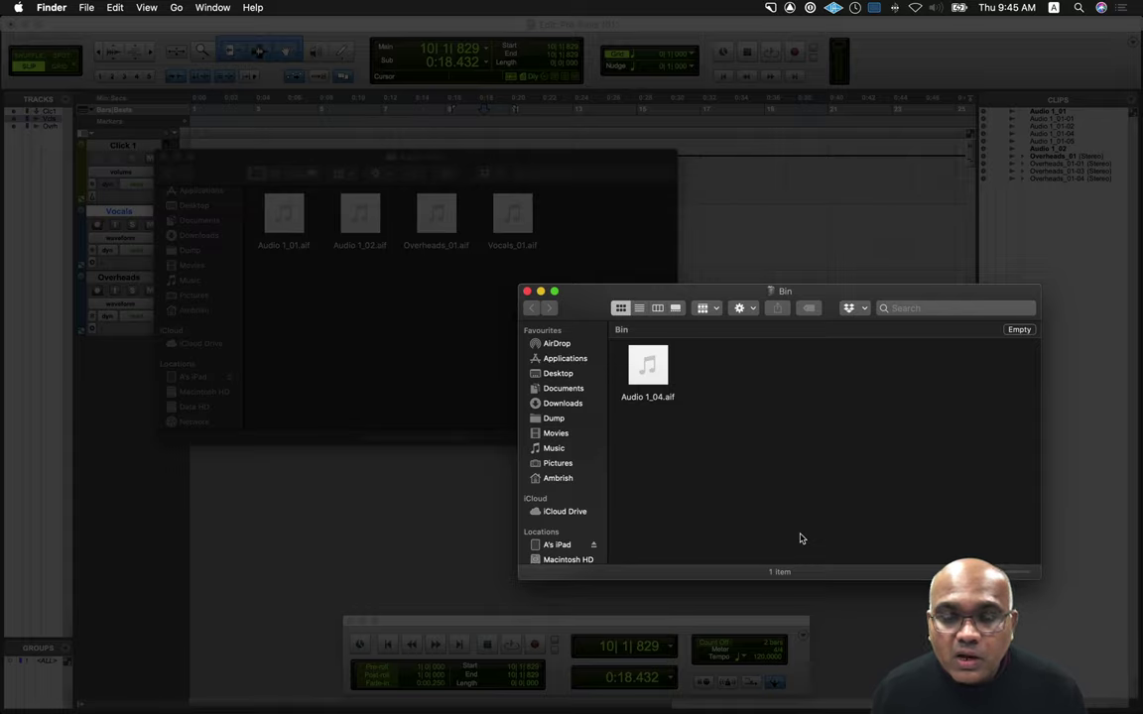
{"action": "left_click", "coordinate": [491, 510]}
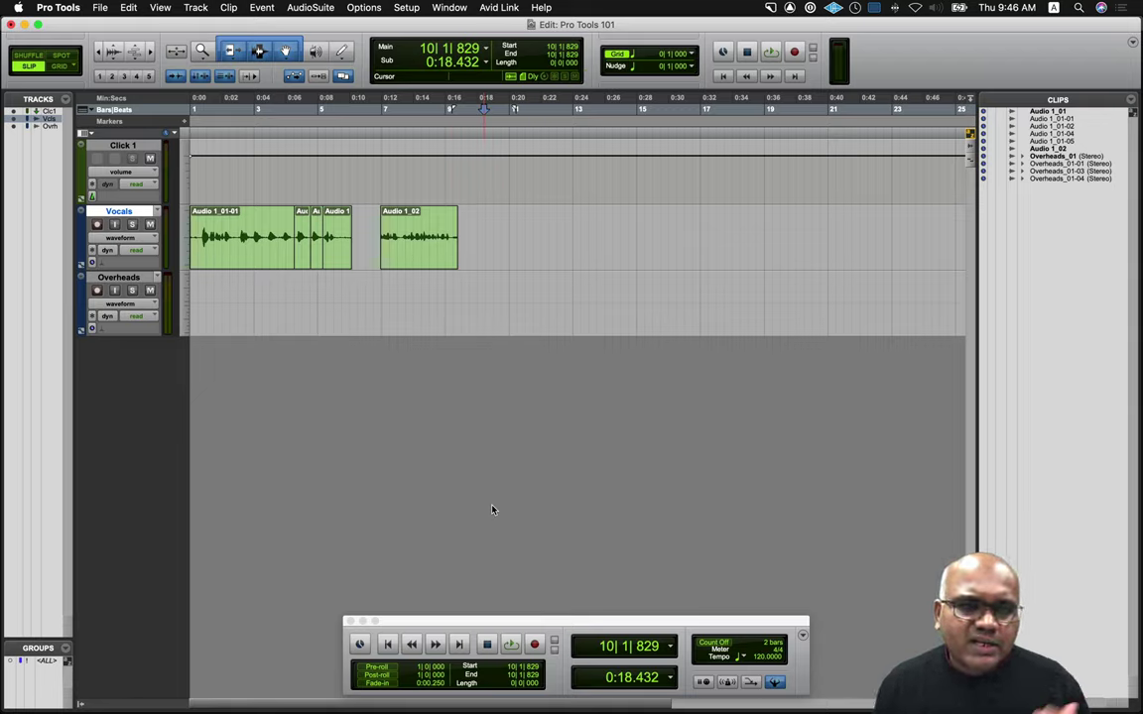
- Rename the subset clip Audio 1_01-05 on the Vocals track as Interlude 2
{"action": "left_click", "coordinate": [135, 216]}
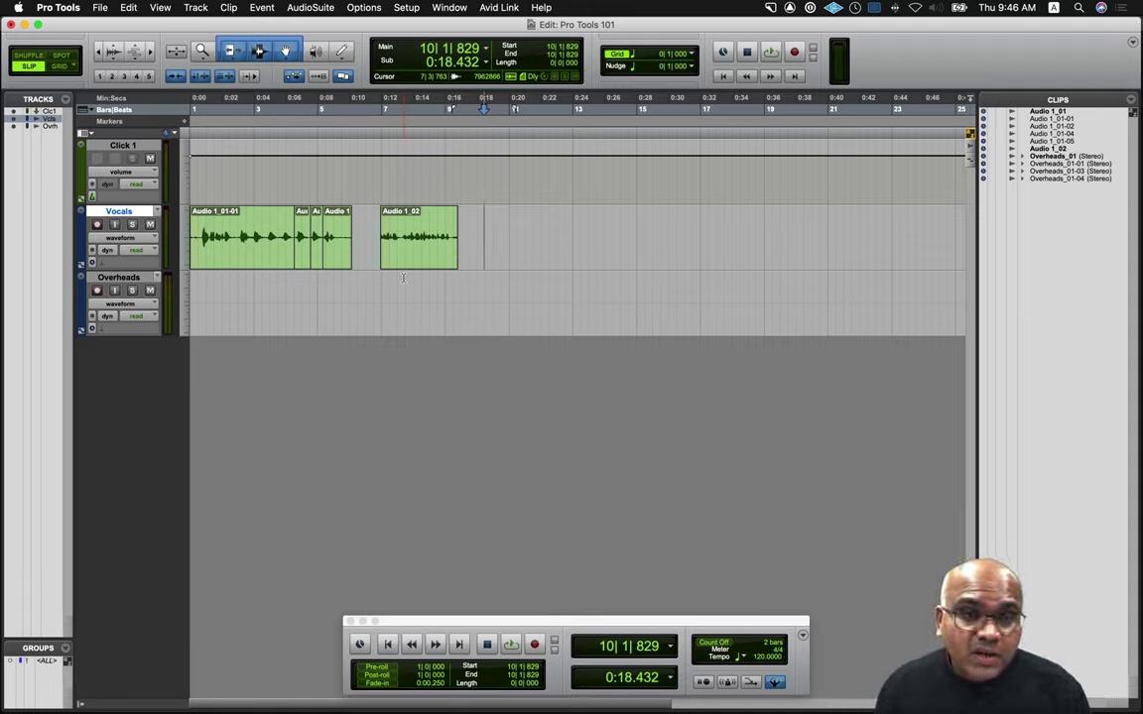
{"action": "left_click", "coordinate": [332, 278]}
{"action": "key", "text": "super+bracketright"}
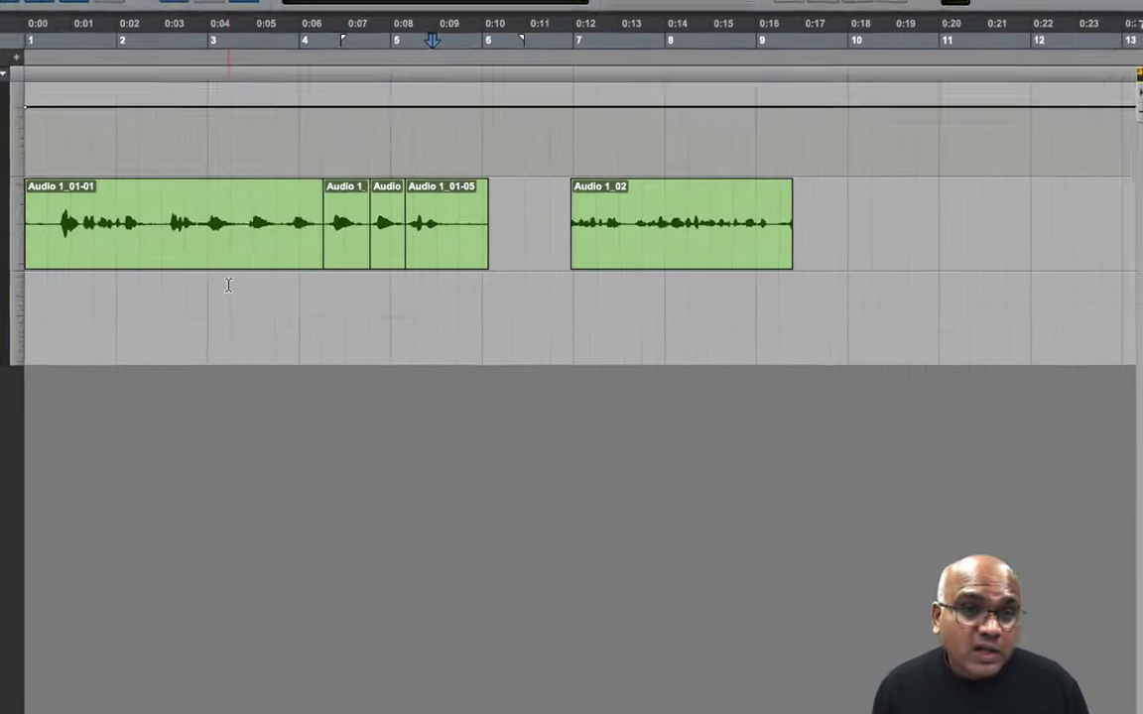
{"action": "double_click", "coordinate": [441, 259]}
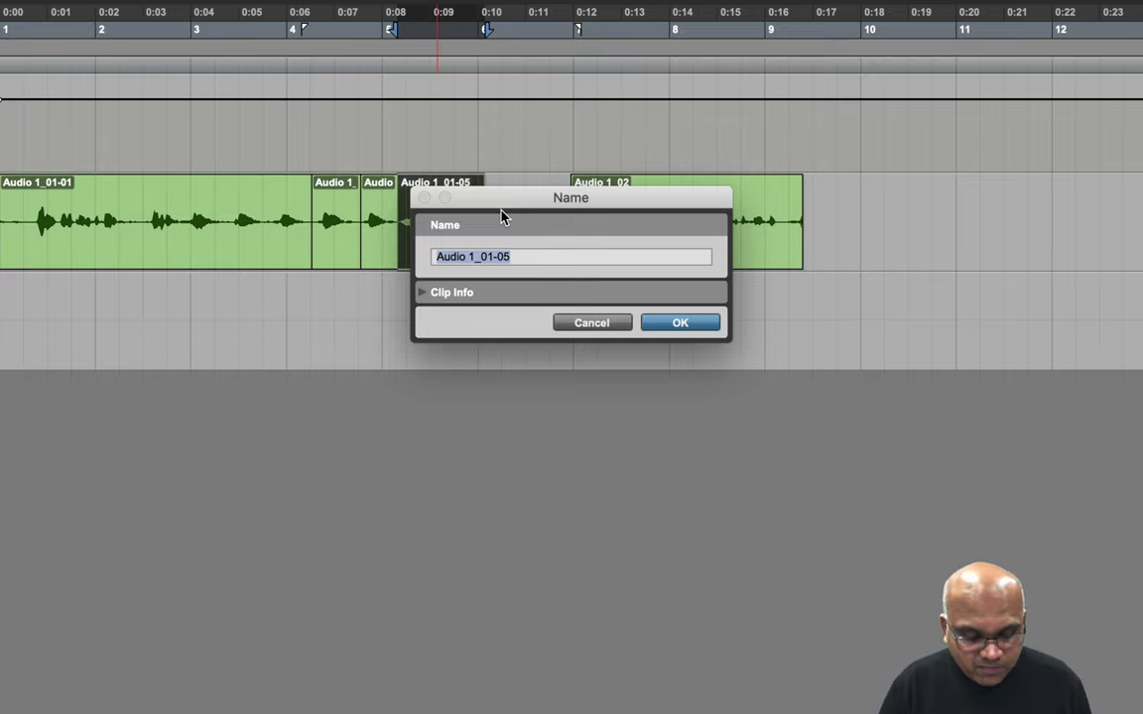
{"action": "type", "text": "Interlude 2"}
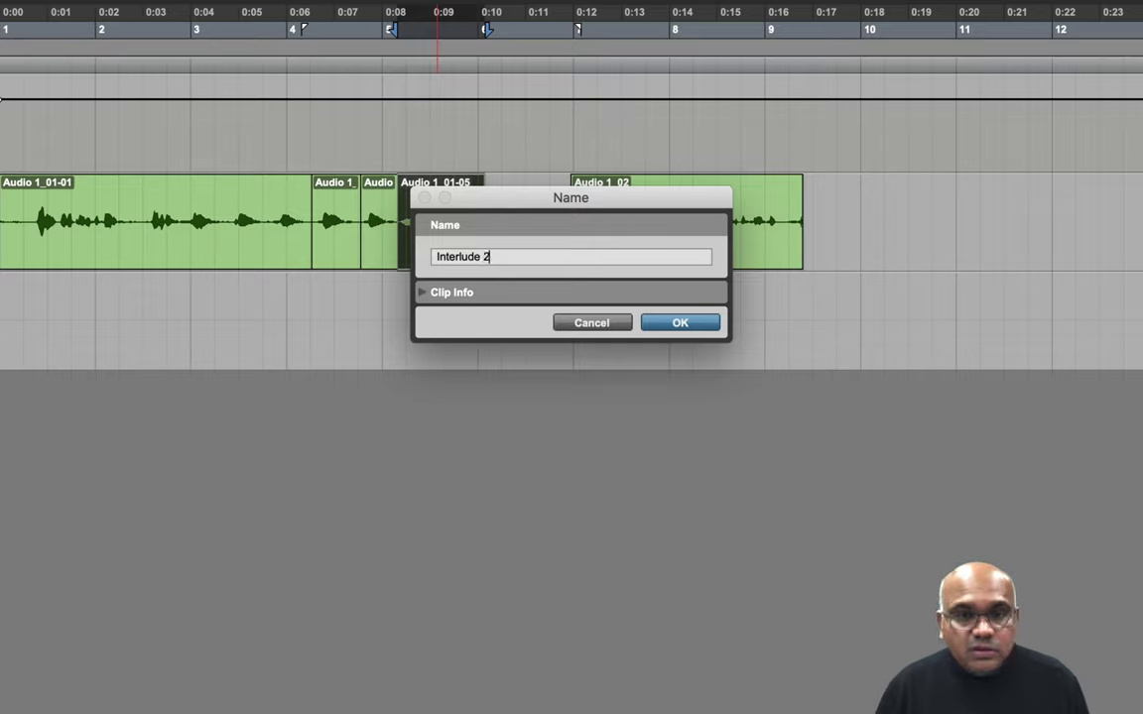
{"action": "key", "text": "Return"}
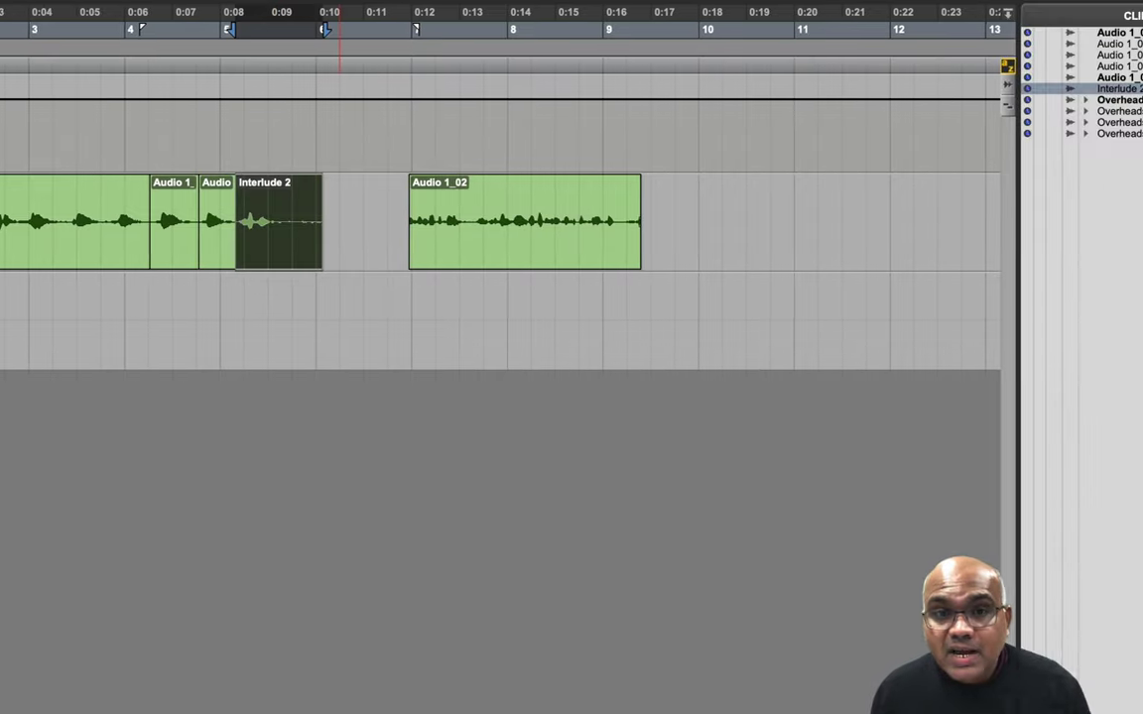
{"action": "left_click", "coordinate": [457, 294]}
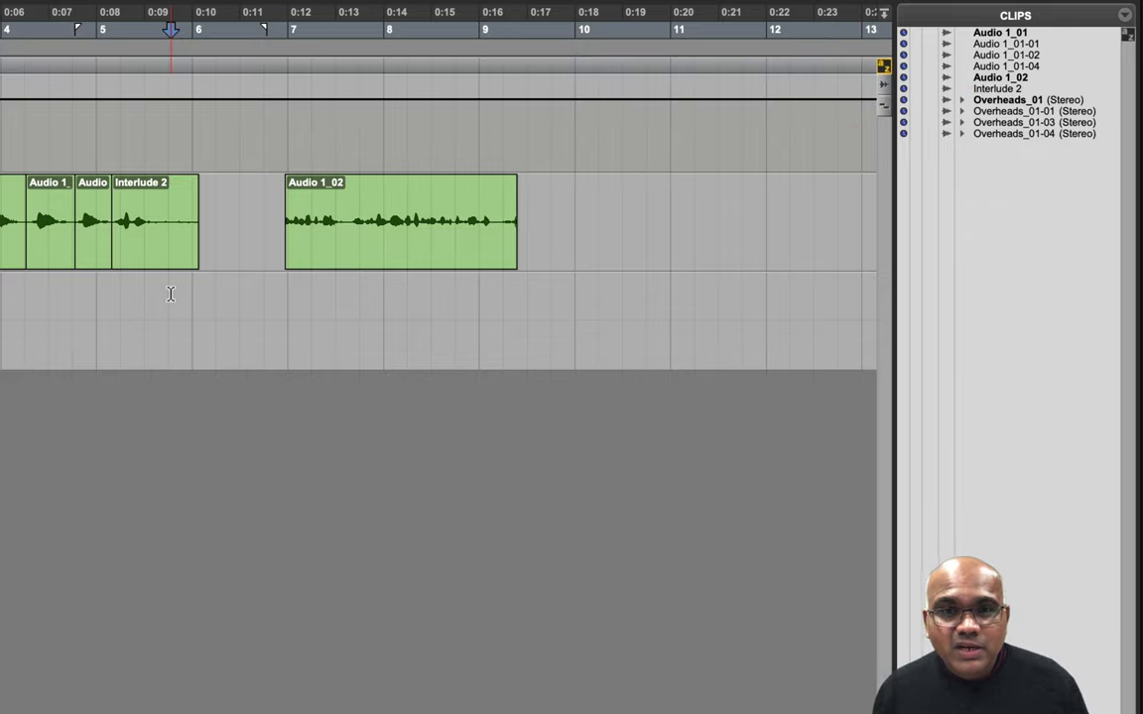
- Locate the whole-file clip Audio 1_02 in the clip list, check its source file in Finder's Audio Files folder, and return to Pro Tools
{"action": "left_click", "coordinate": [415, 247]}
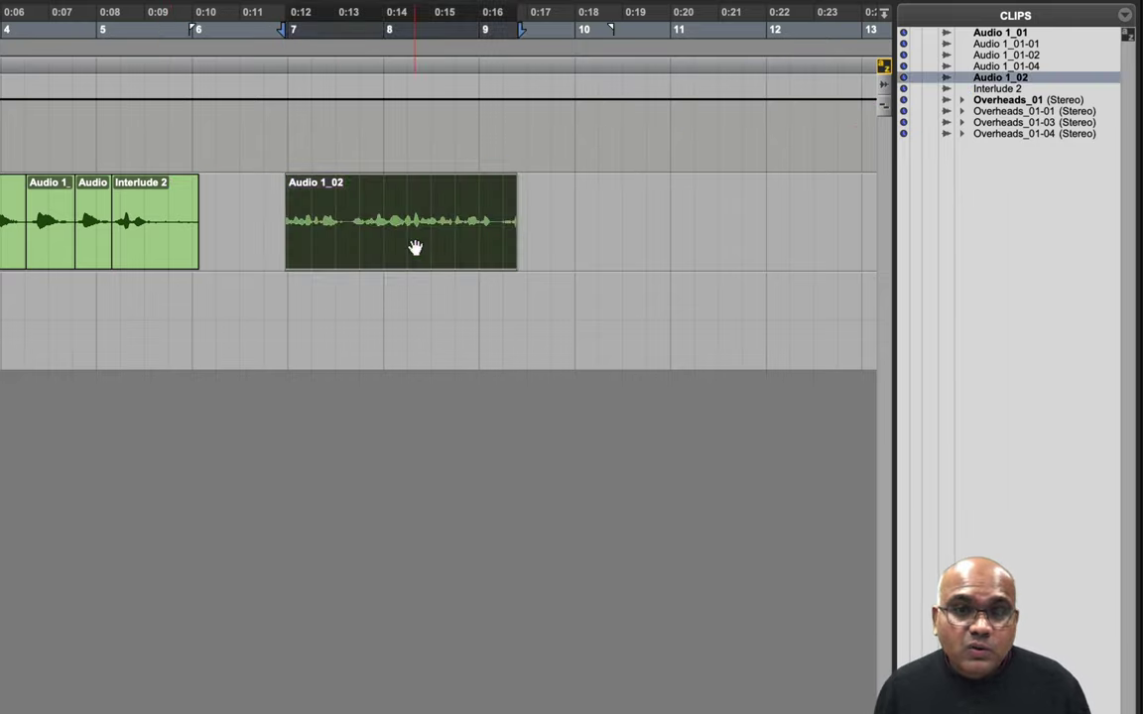
{"action": "left_click", "coordinate": [402, 282]}
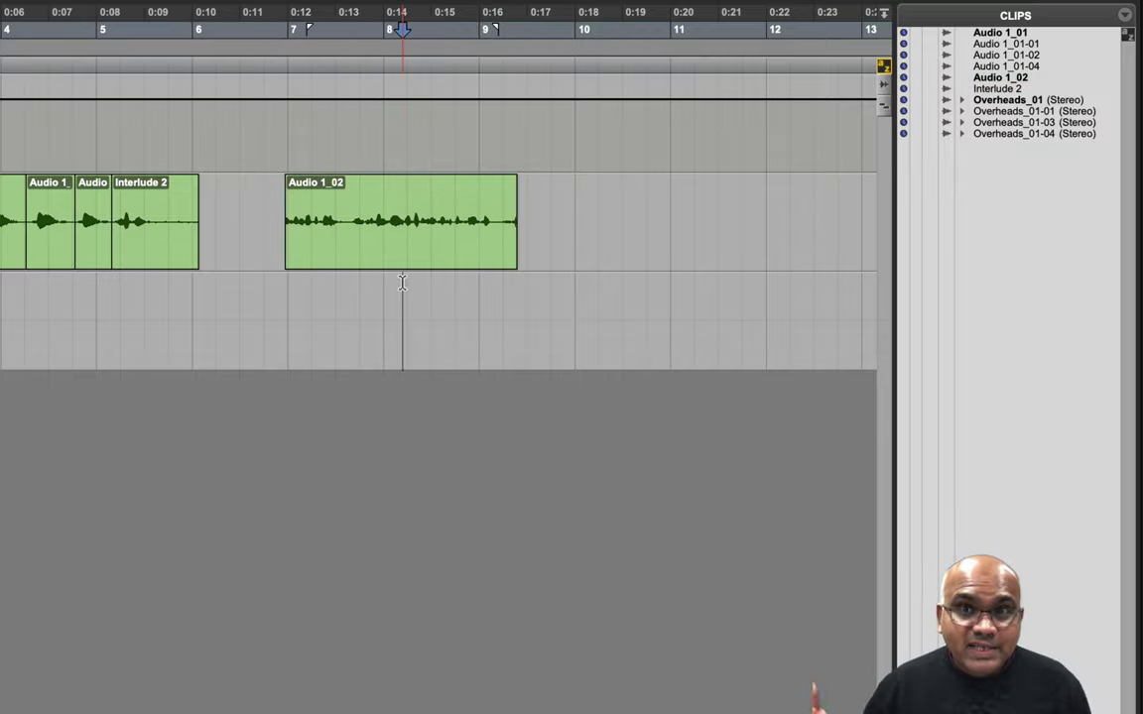
{"action": "key", "text": "super+Tab"}
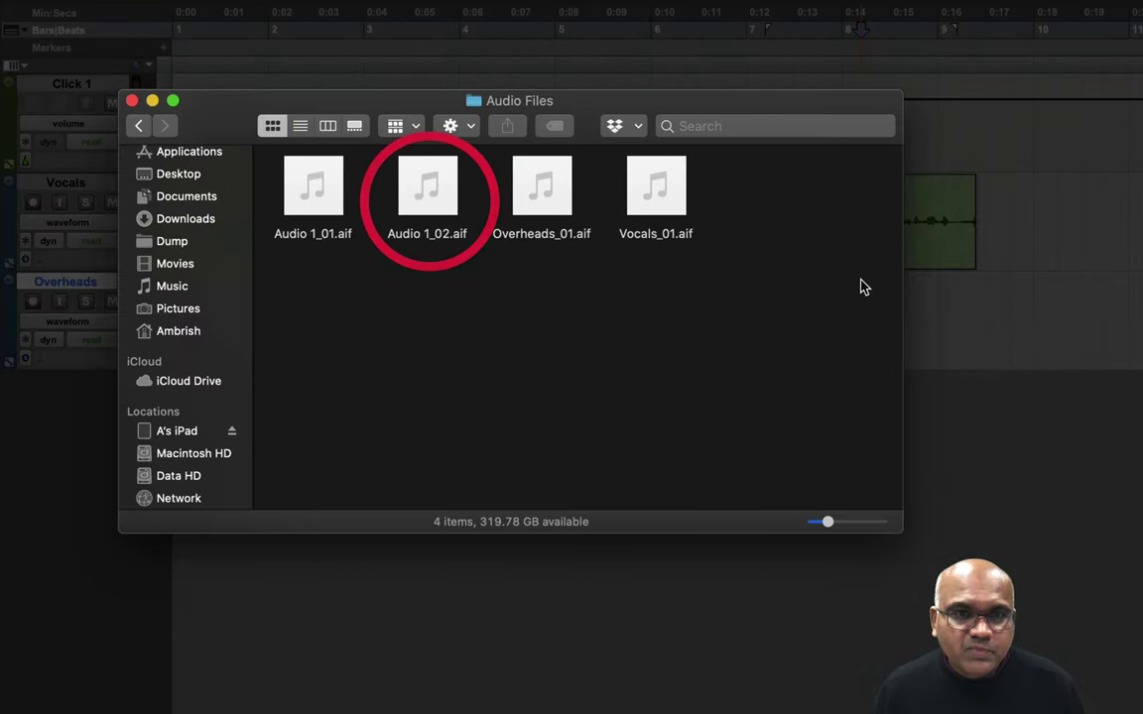
{"action": "key", "text": "super+Tab"}
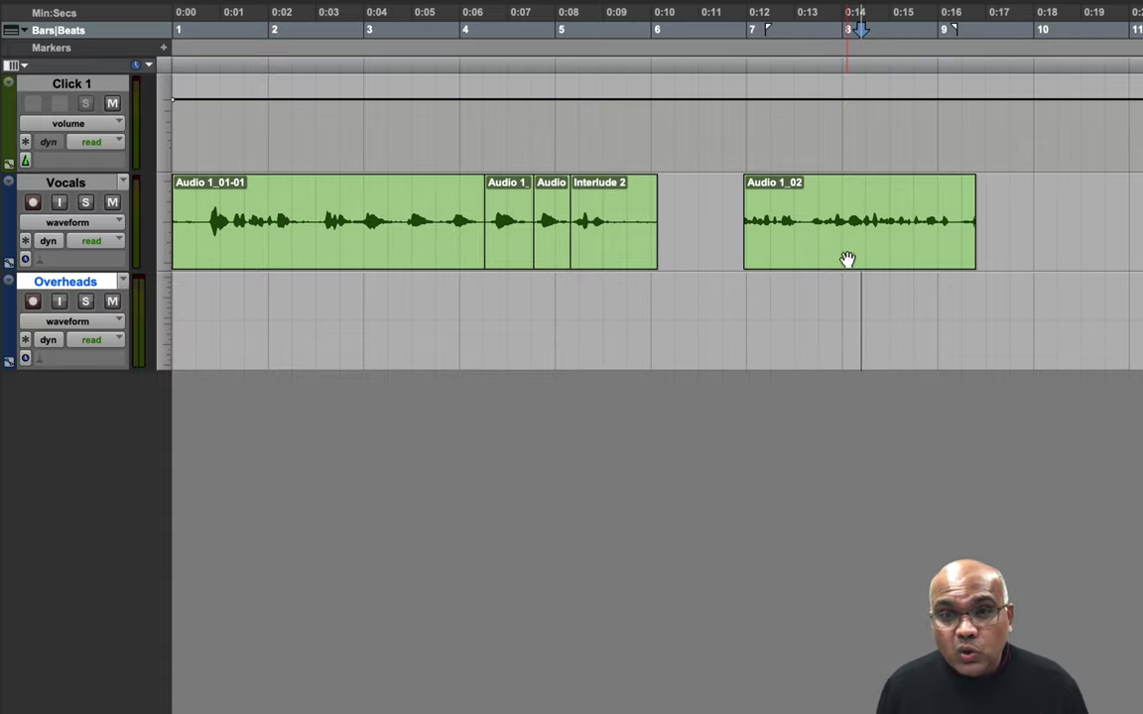
- Rename the whole-file clip Audio 1_02 as Song 1, naming the clip only, and check its disk file's name in Finder's Audio Files folder
{"action": "double_click", "coordinate": [847, 259]}
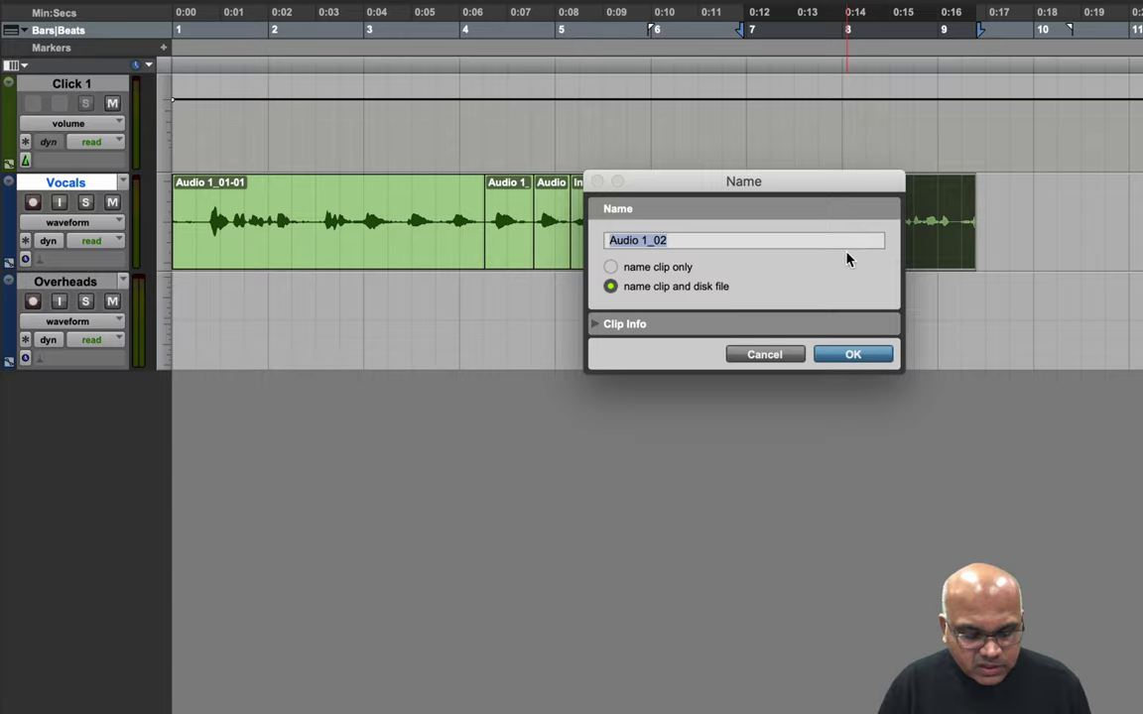
{"action": "type", "text": "Song 1"}
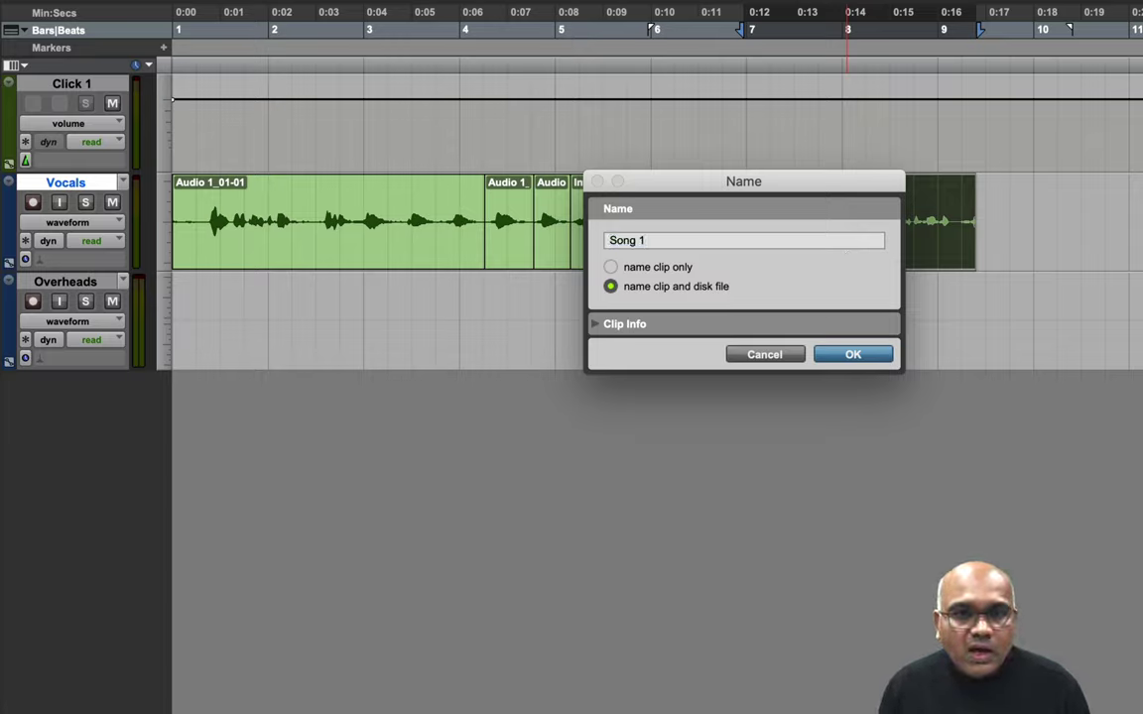
{"action": "left_click", "coordinate": [685, 270]}
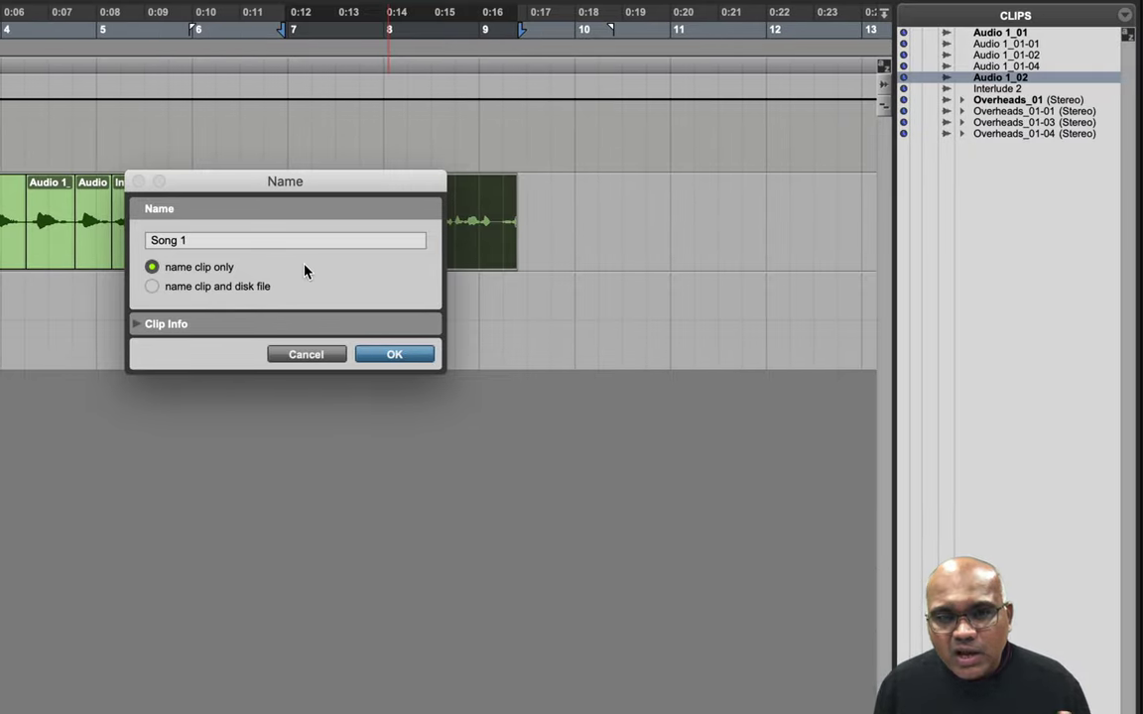
{"action": "left_click", "coordinate": [424, 358]}
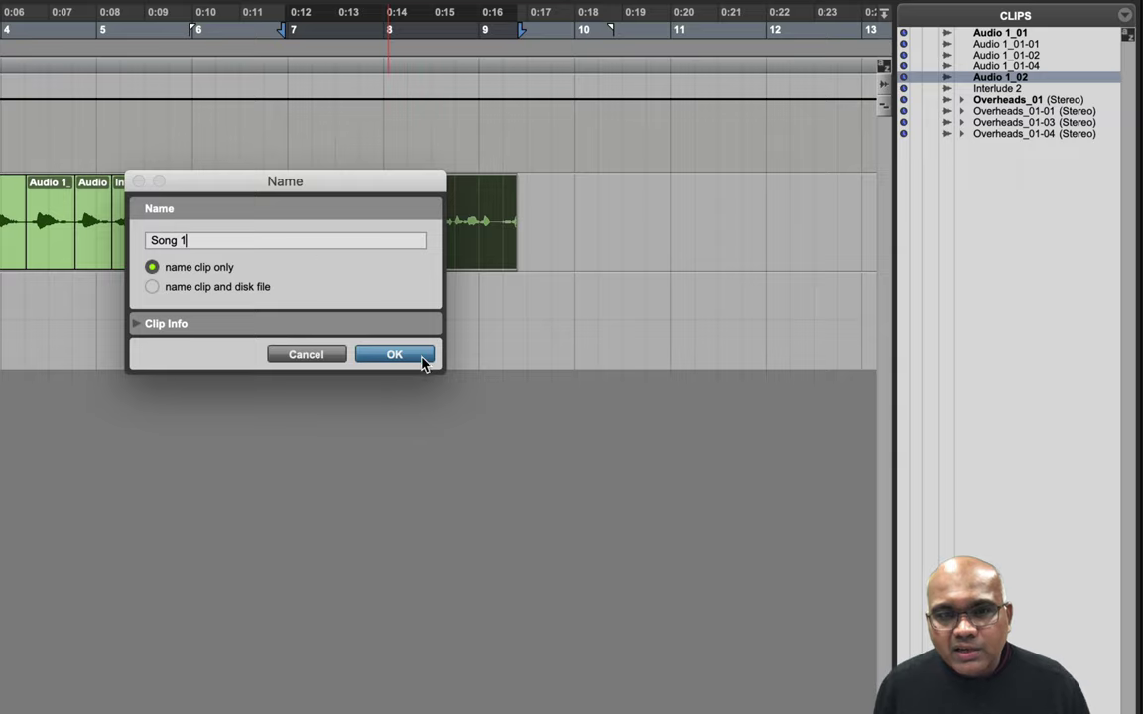
{"action": "left_click", "coordinate": [420, 347]}
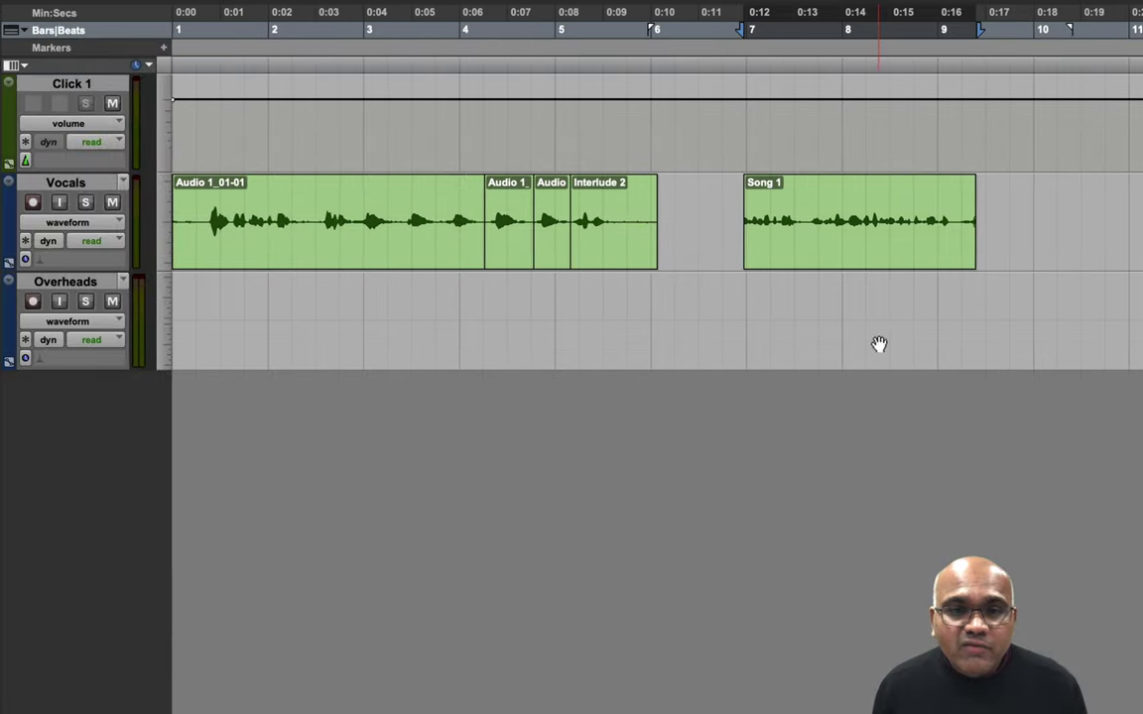
{"action": "key", "text": "super+Tab"}
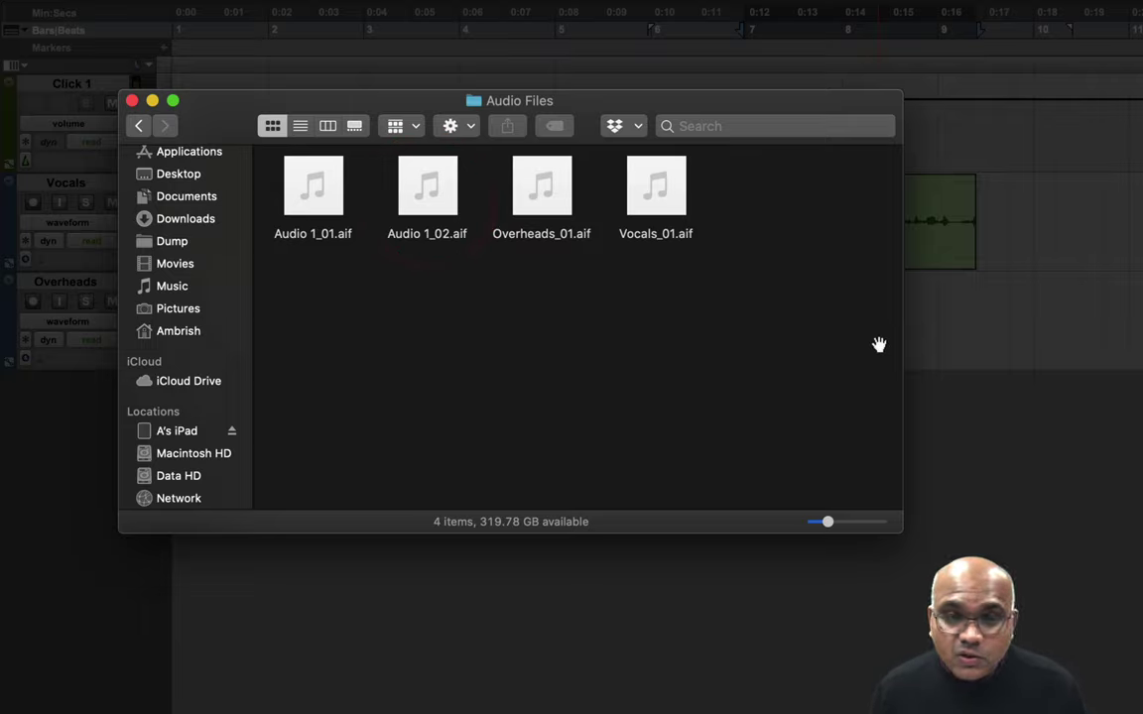
{"action": "key", "text": "super+Tab"}
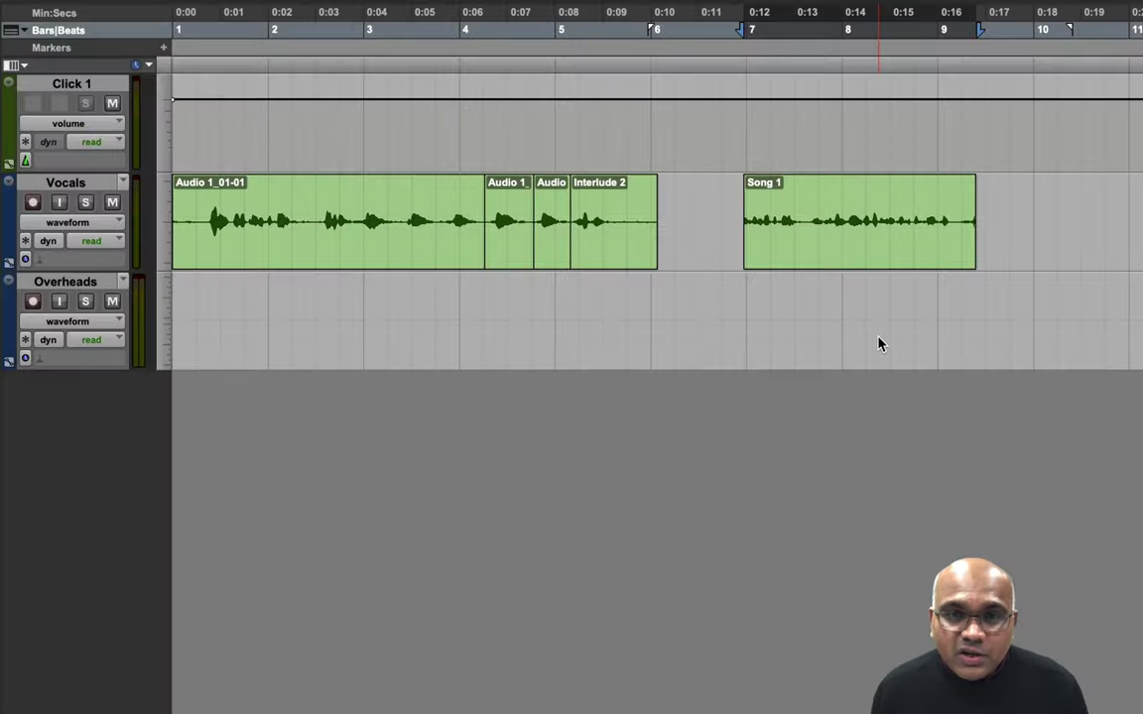
- Rename the whole-file clip Song 1 as Song, naming both clip and disk file, and check the file's name in Finder's Audio Files folder
{"action": "double_click", "coordinate": [860, 252]}
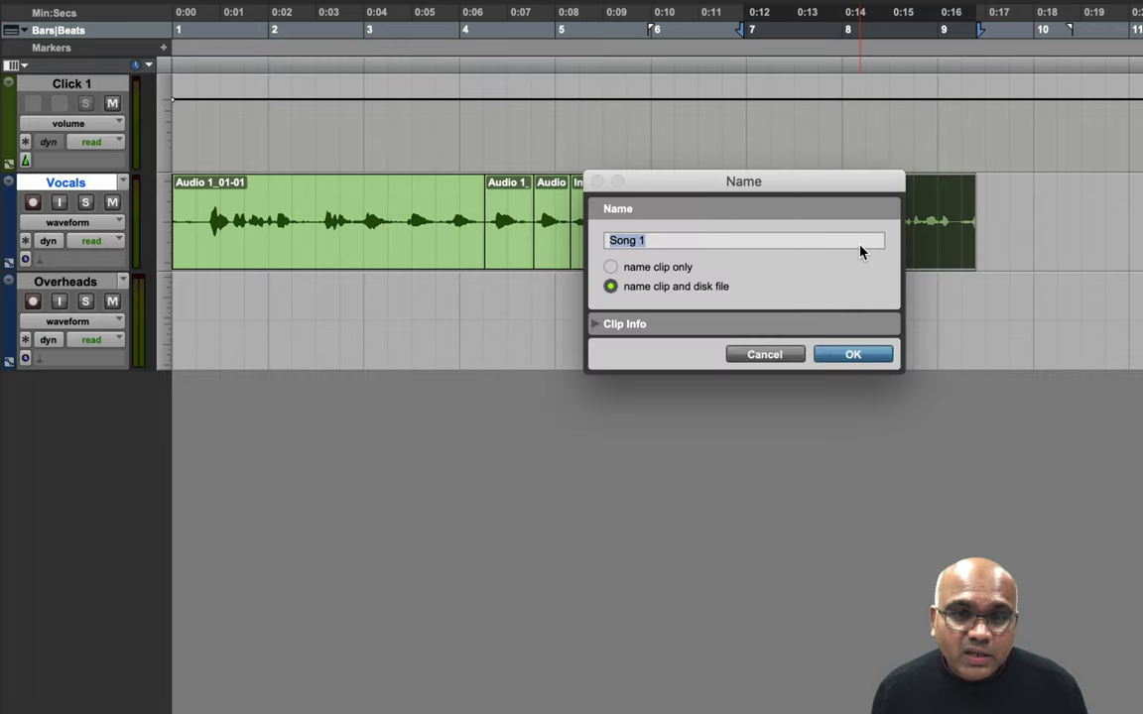
{"action": "left_click", "coordinate": [673, 236]}
{"action": "key", "text": "BackSpace"}
{"action": "key", "text": "BackSpace"}
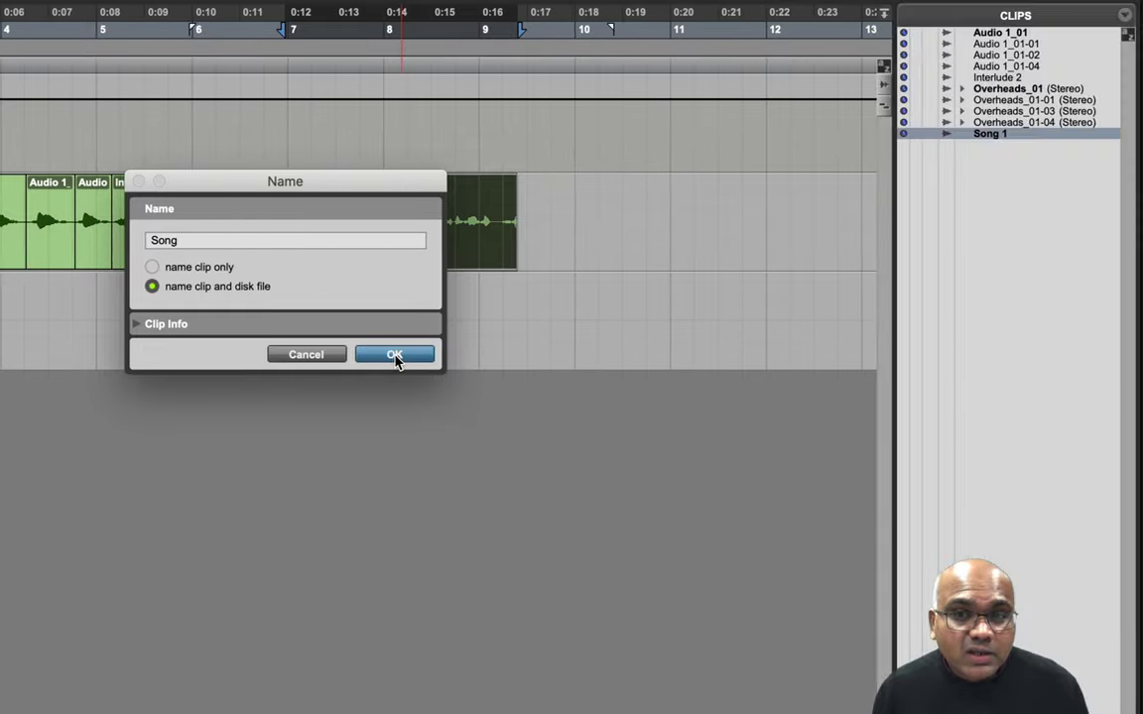
{"action": "left_click", "coordinate": [394, 357]}
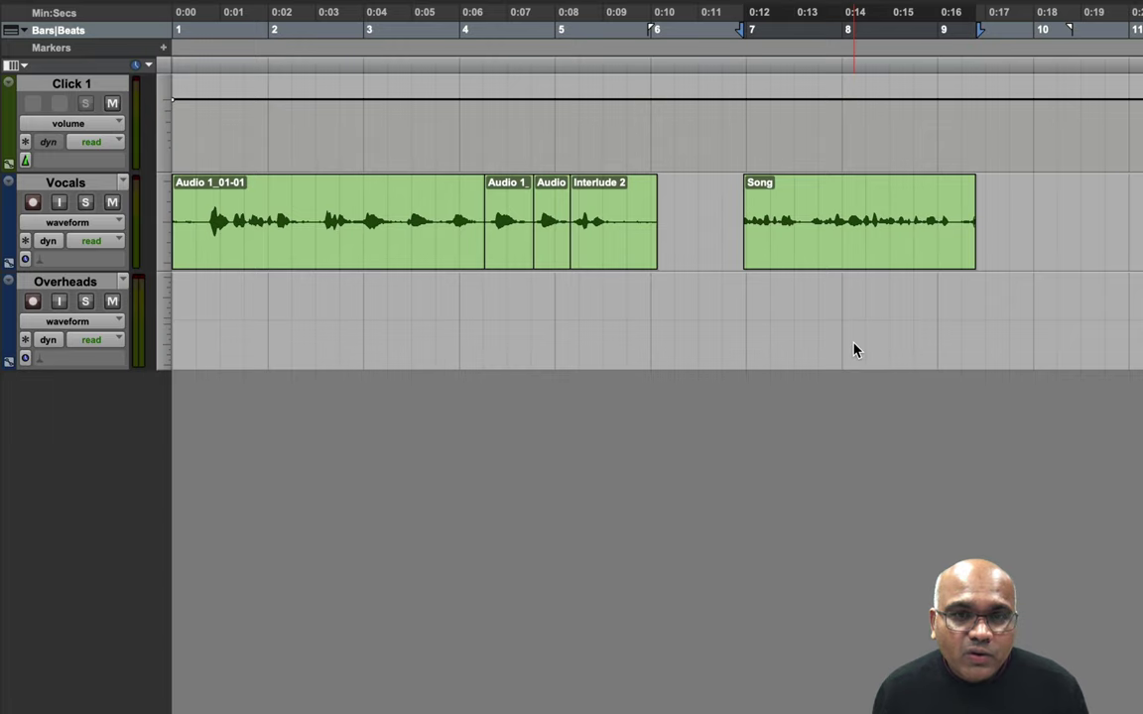
{"action": "key", "text": "super+Tab"}
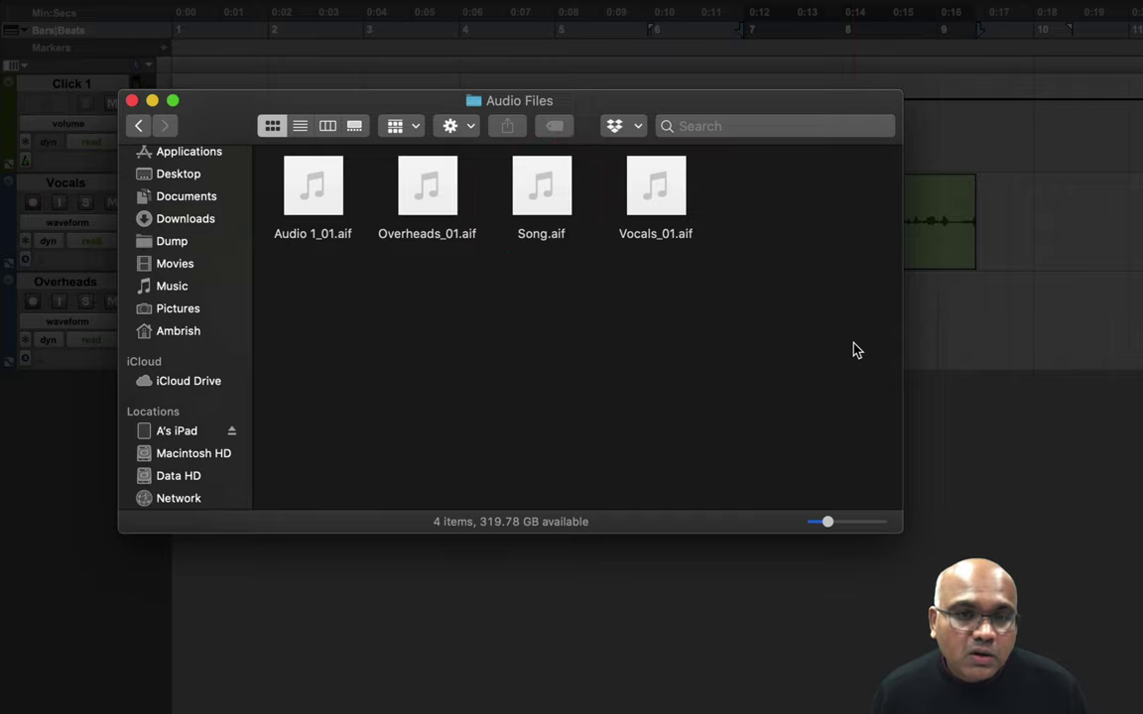
{"action": "key", "text": "super+Tab"}
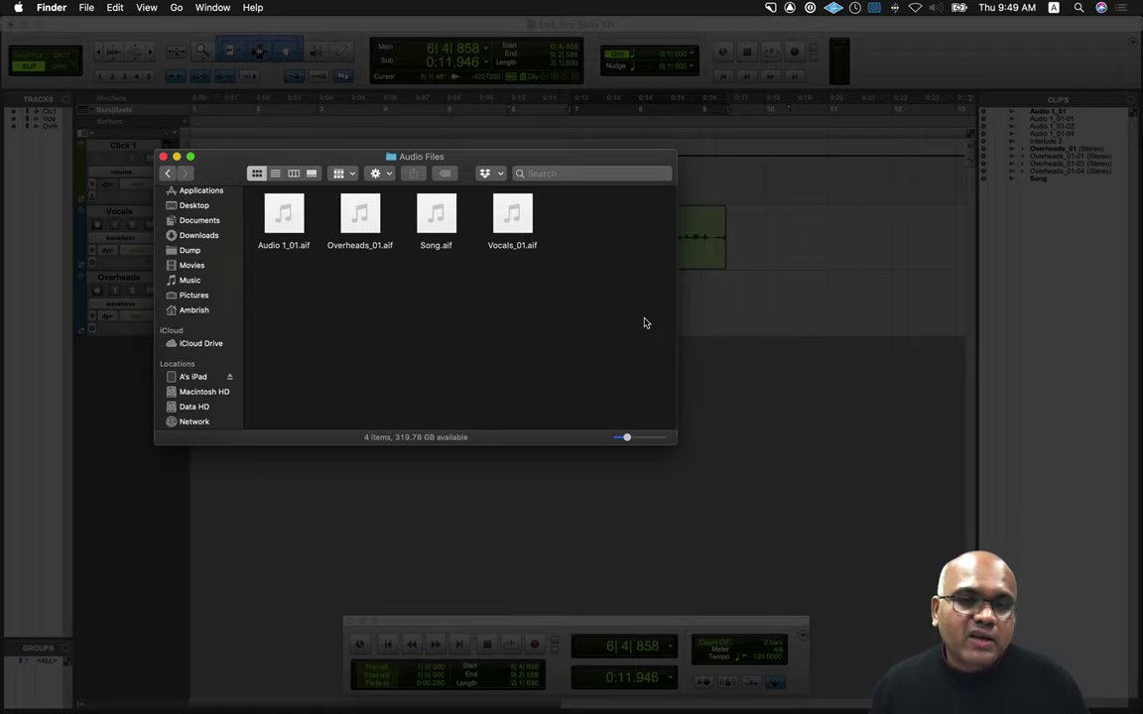
{"action": "key", "text": "super+Tab"}
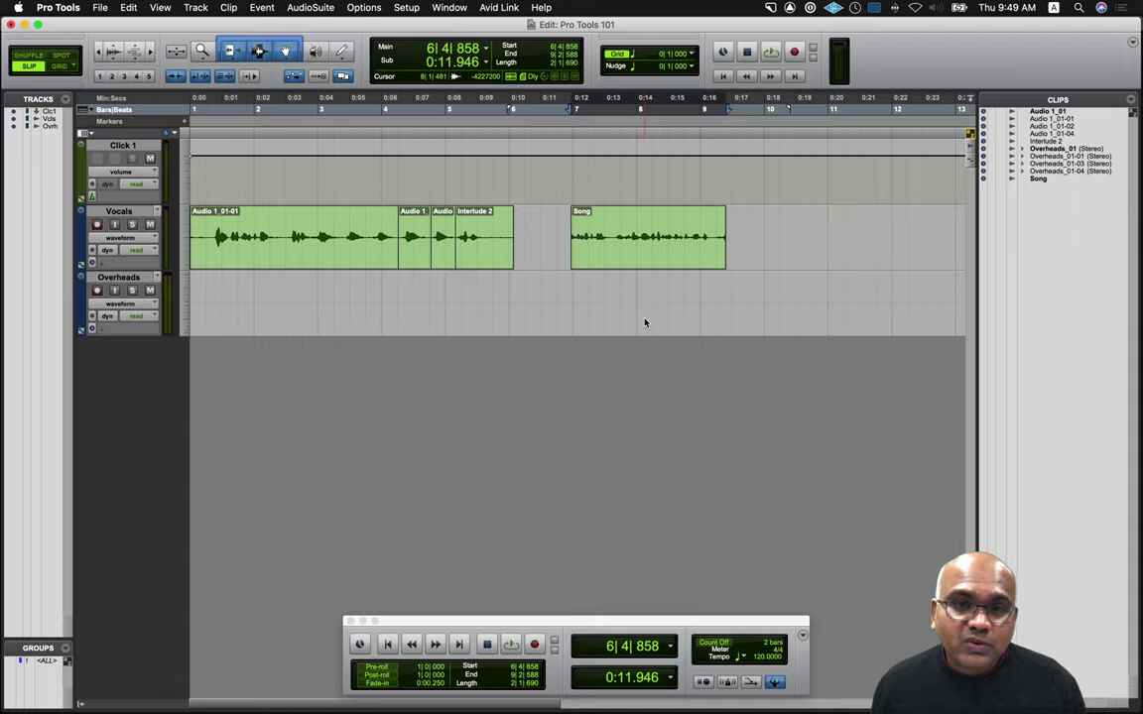
- Examine the rename options for the whole-file clip Audio 1_01 without renaming it, and check Finder's Audio Files folder before returning to Pro Tools
{"action": "left_click", "coordinate": [1083, 112]}
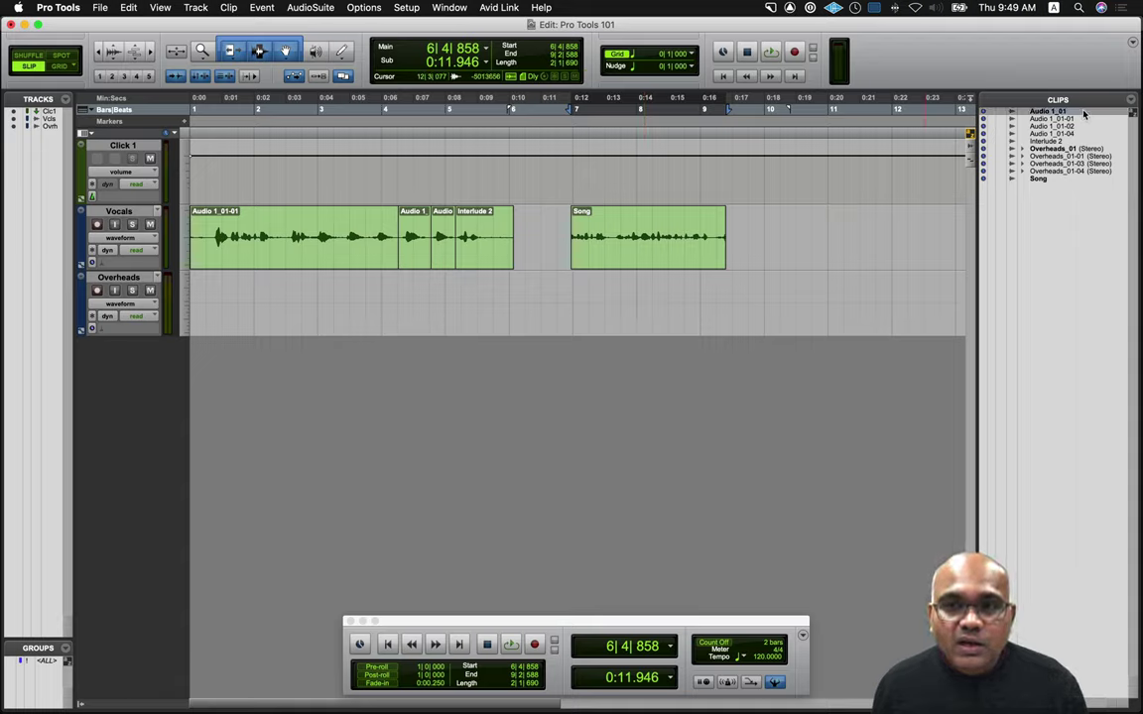
{"action": "left_click", "coordinate": [1133, 103]}
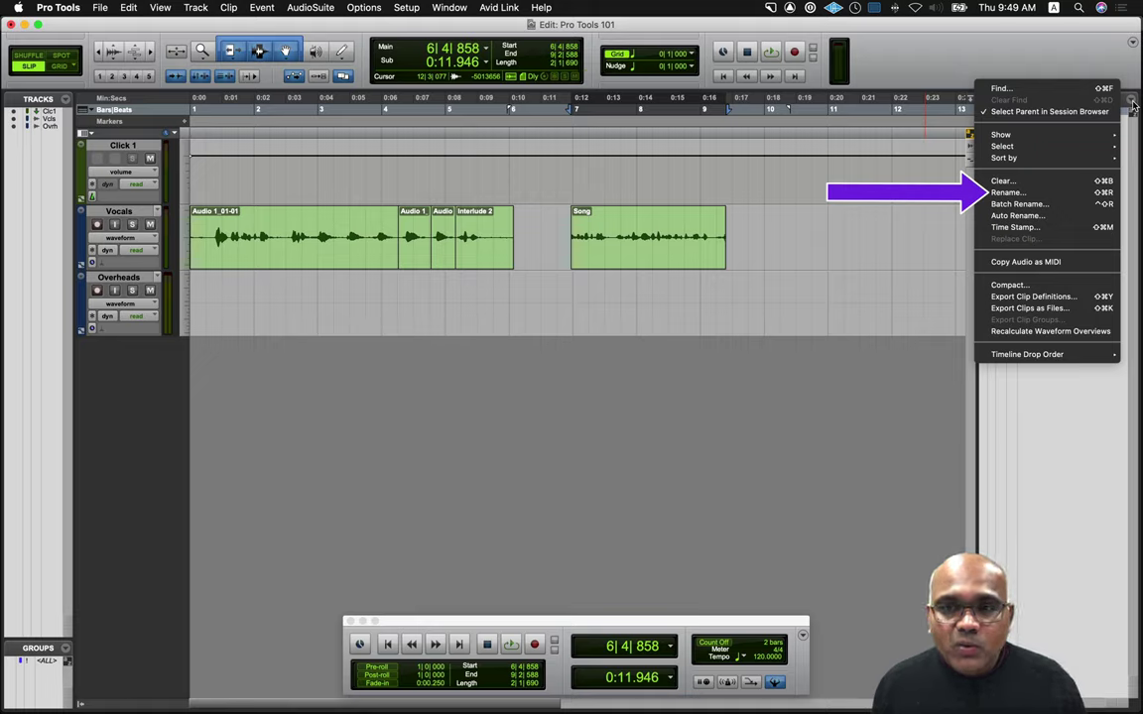
{"action": "left_click", "coordinate": [1130, 96]}
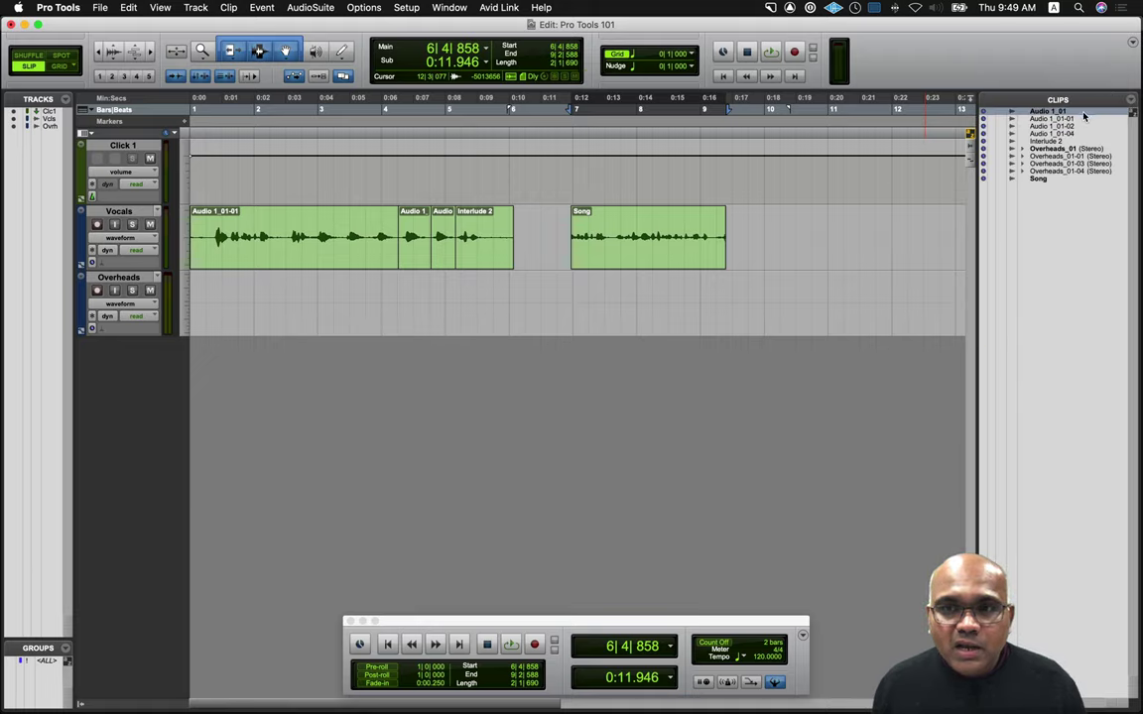
{"action": "right_click", "coordinate": [1083, 116]}
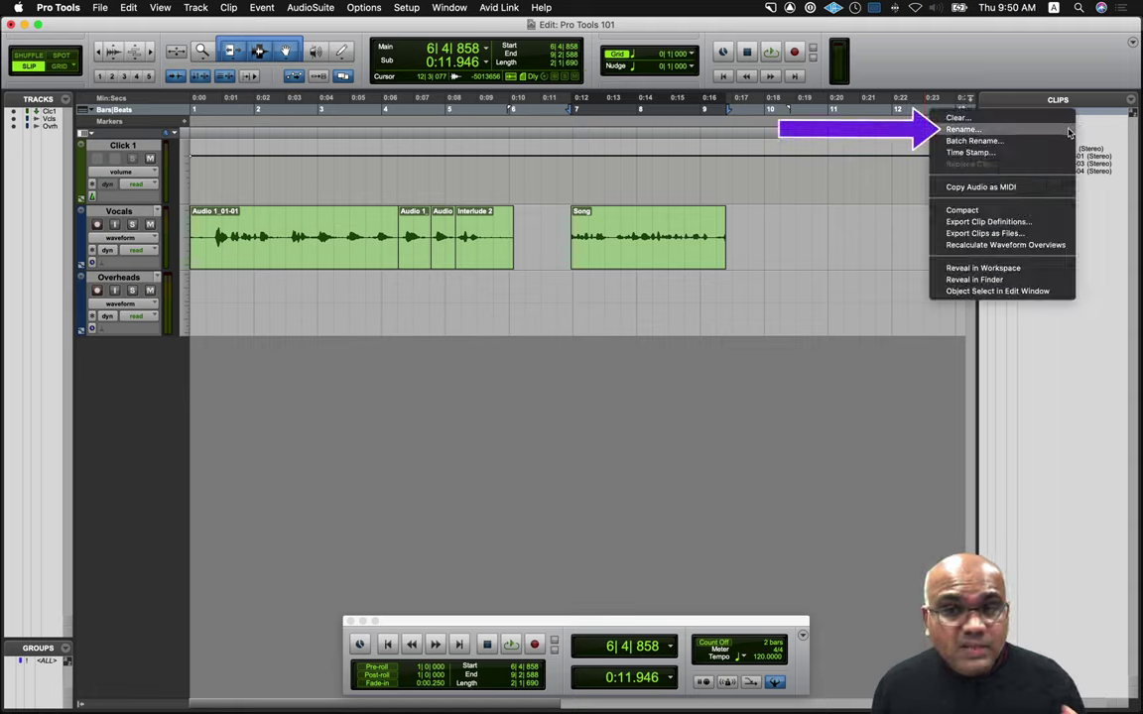
{"action": "left_click", "coordinate": [1069, 131]}
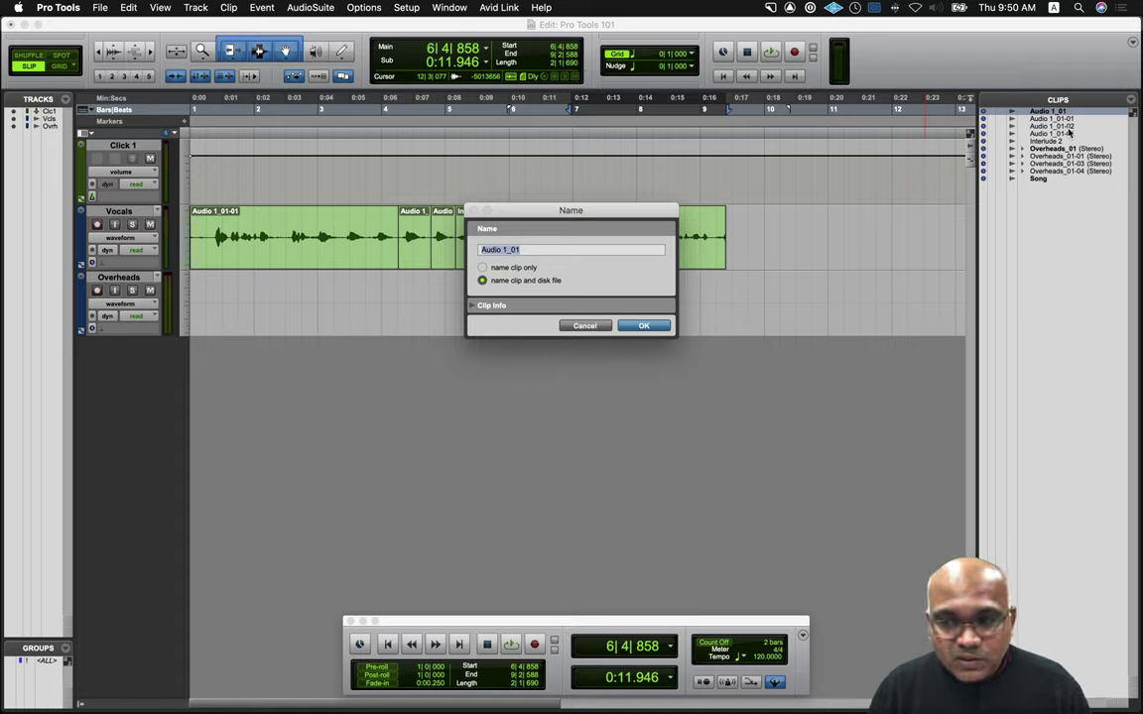
{"action": "left_click", "coordinate": [603, 327]}
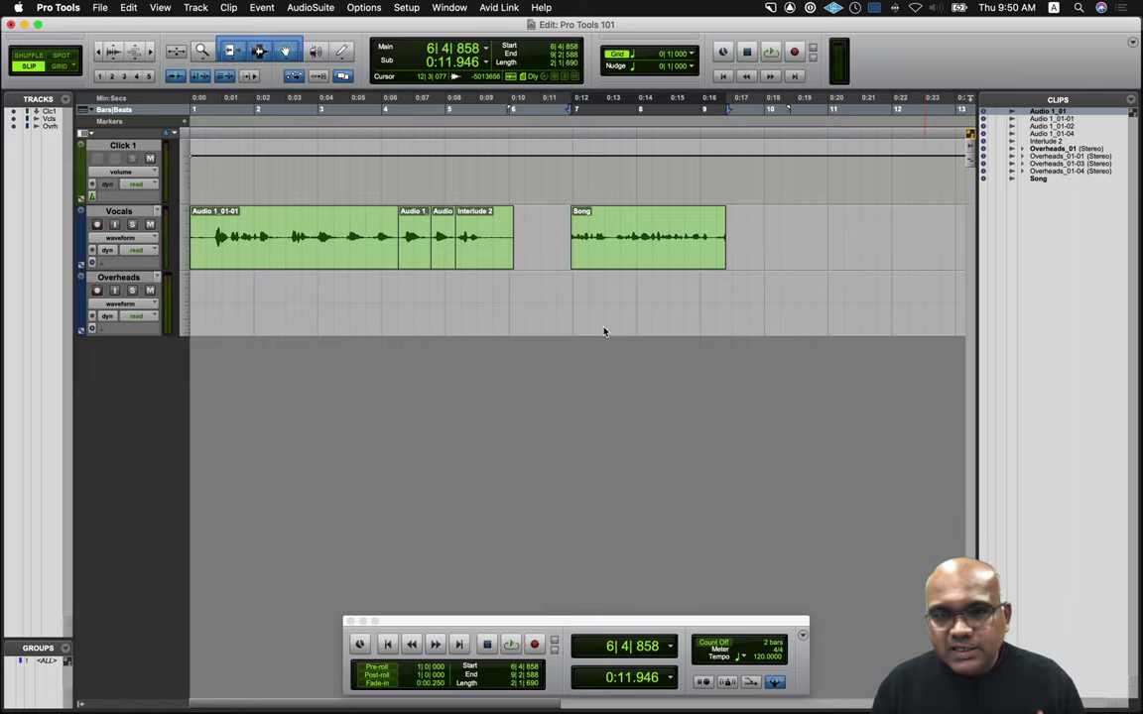
{"action": "key", "text": "super+Tab"}
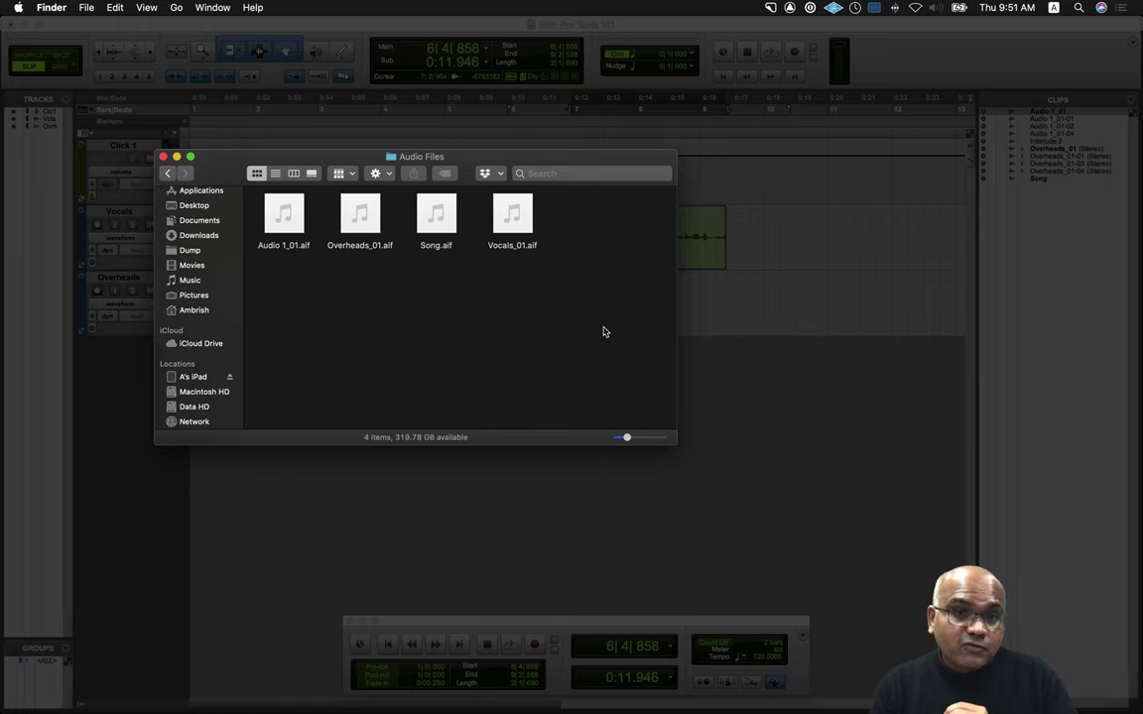
{"action": "key", "text": "super+Tab"}
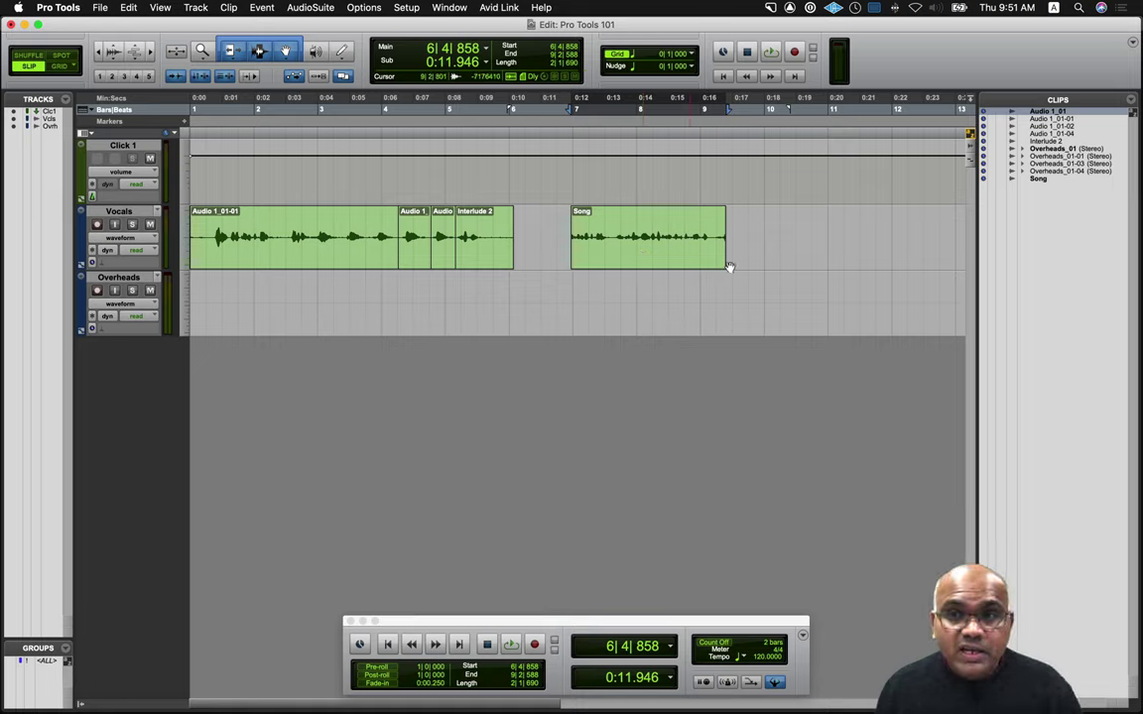
- Review the commands offered for the clip Audio 1_01 in the clip list, and recalculate its waveform overviews
{"action": "right_click", "coordinate": [1106, 115]}
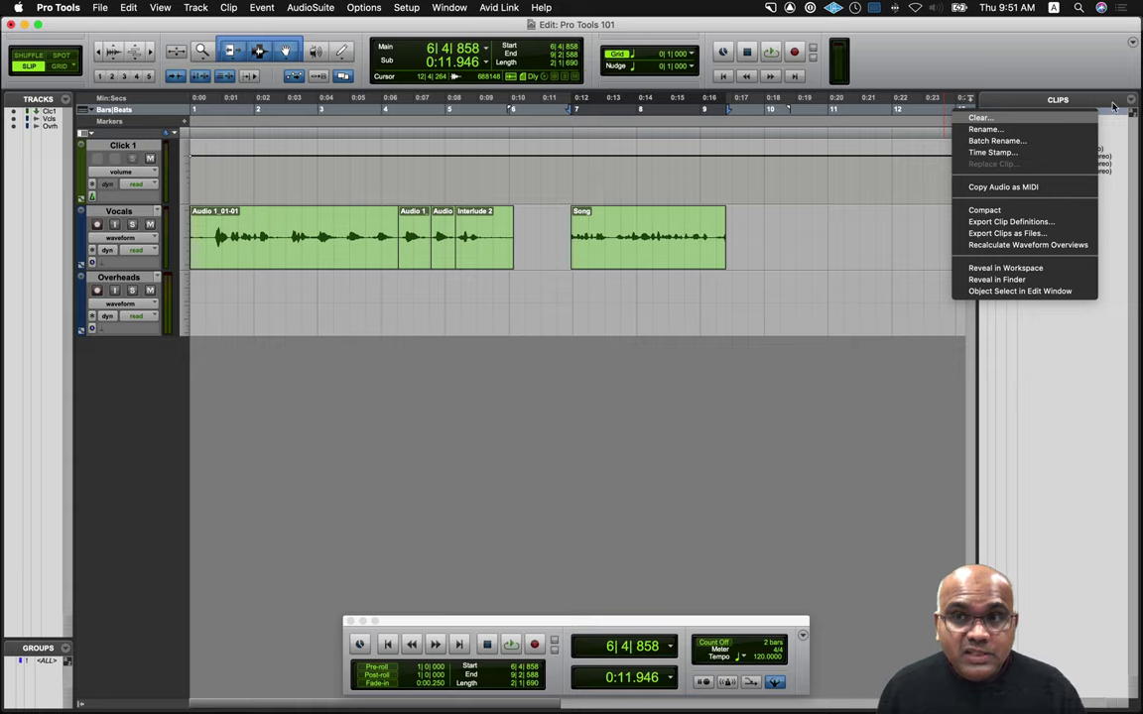
{"action": "left_click", "coordinate": [1128, 105]}
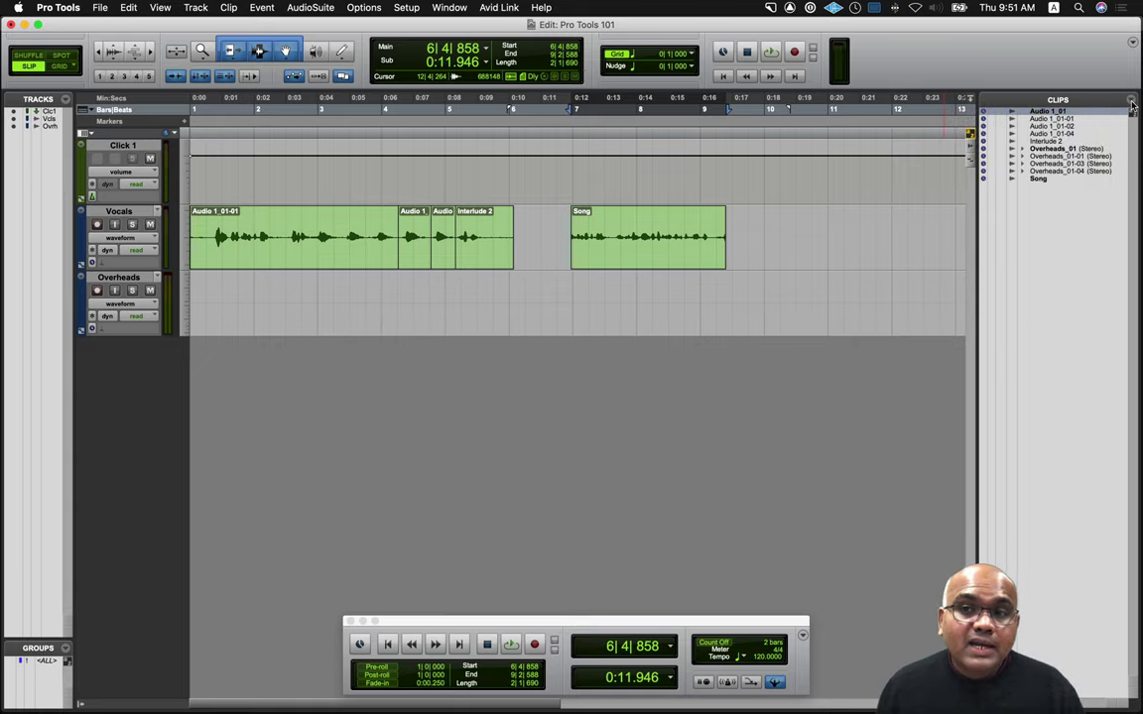
{"action": "left_click", "coordinate": [1132, 103]}
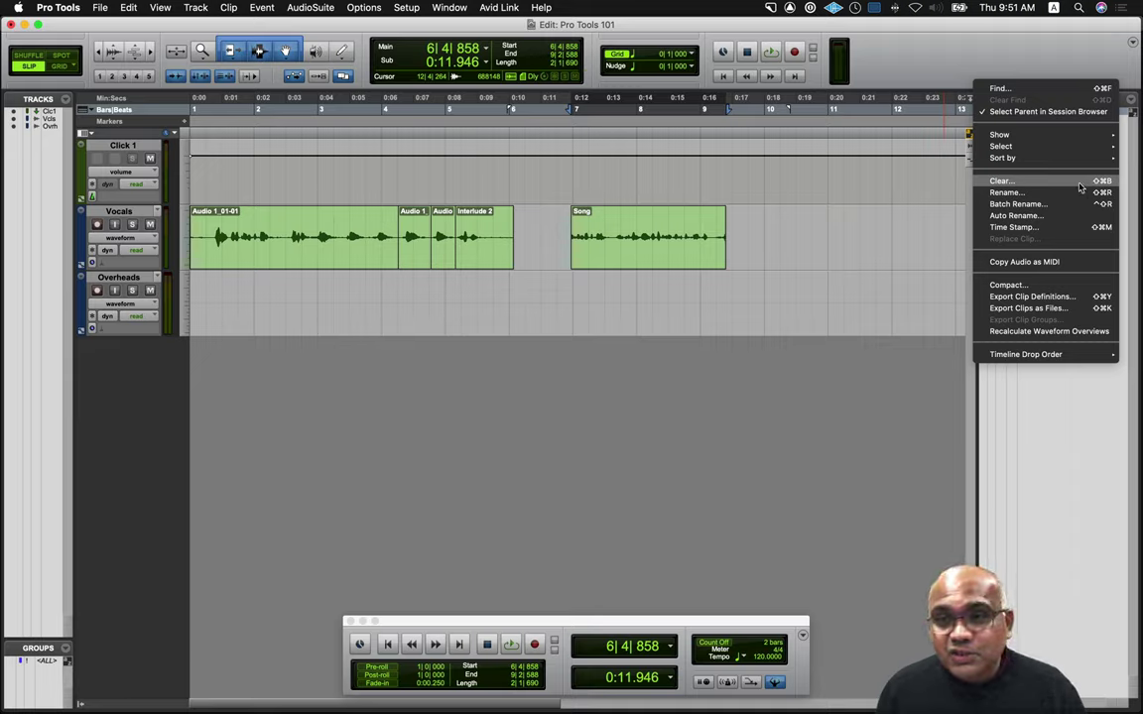
{"action": "left_click", "coordinate": [1049, 331]}
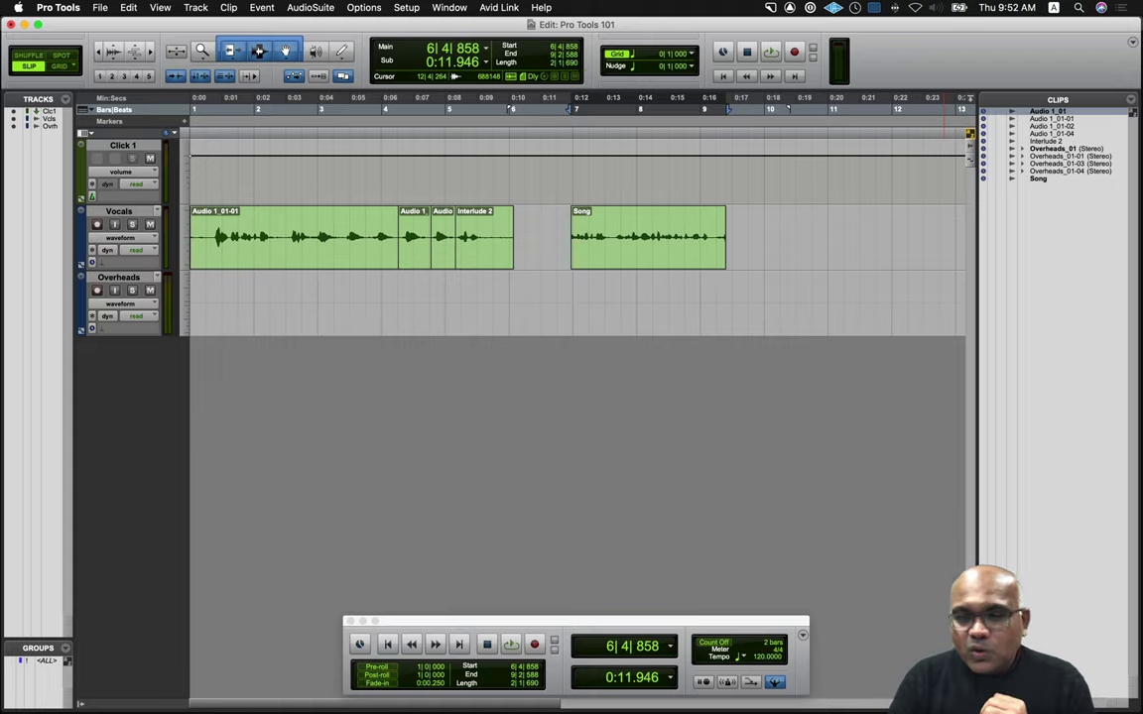
- Examine the available disk space in the Disk Usage window, viewing it over the Mix window too, and close it before returning to the Edit window
{"action": "key", "text": "super+equal"}
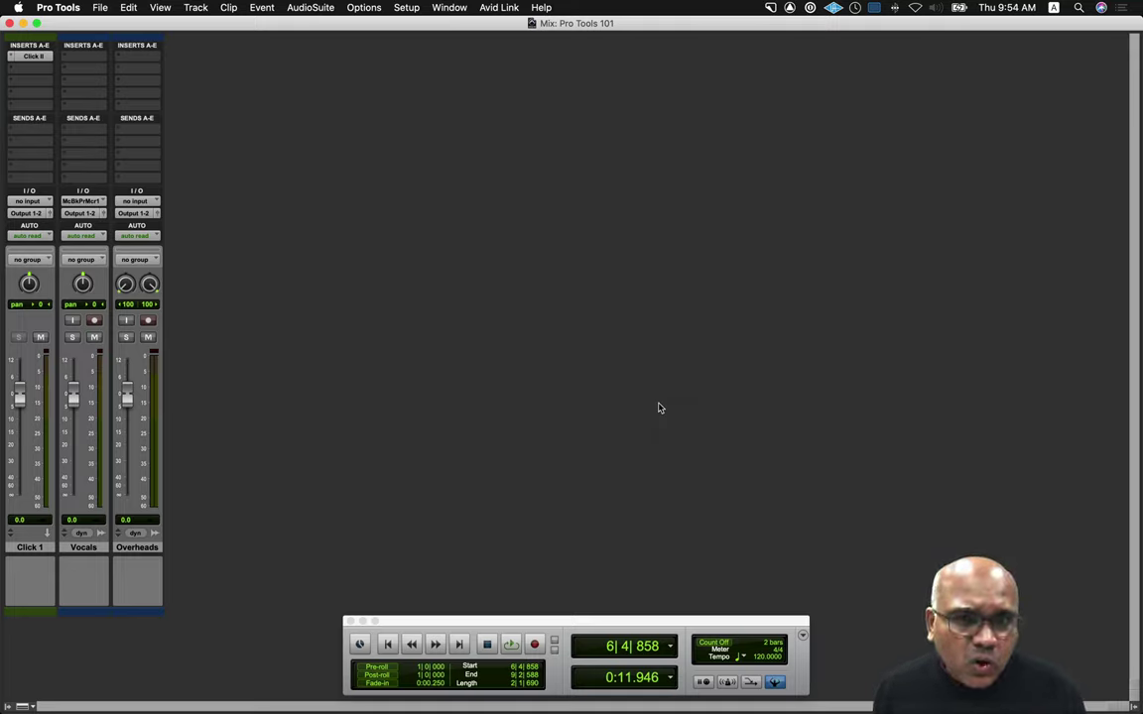
{"action": "key", "text": "super+equal"}
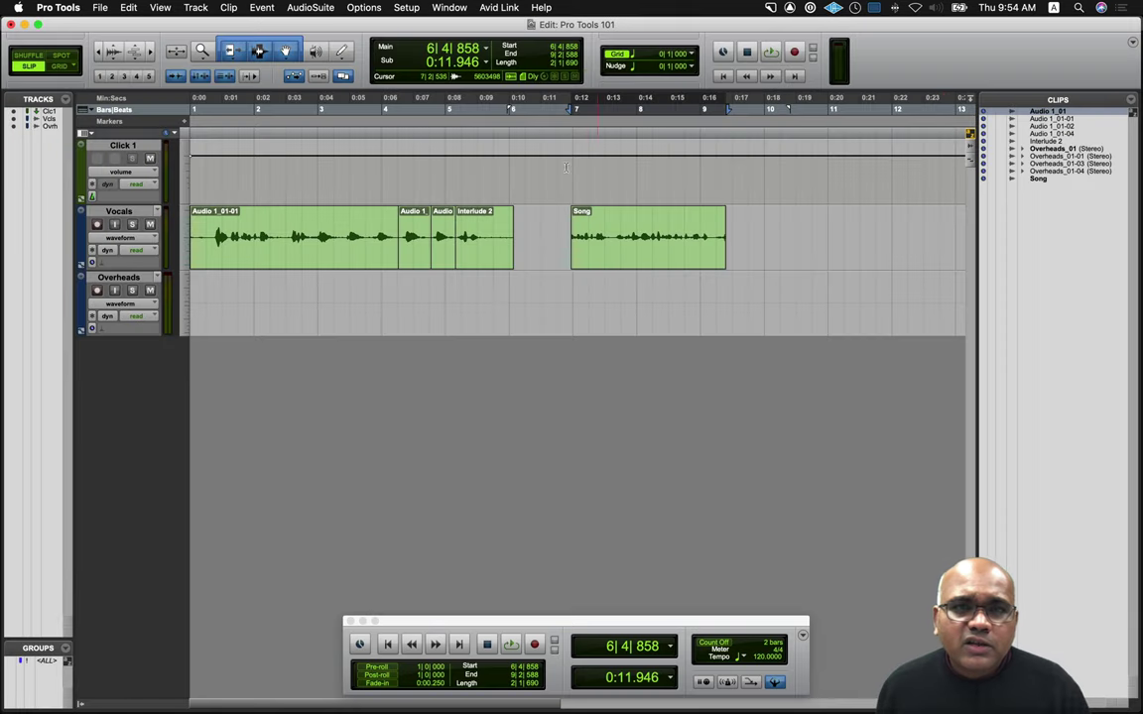
{"action": "left_click", "coordinate": [451, 8]}
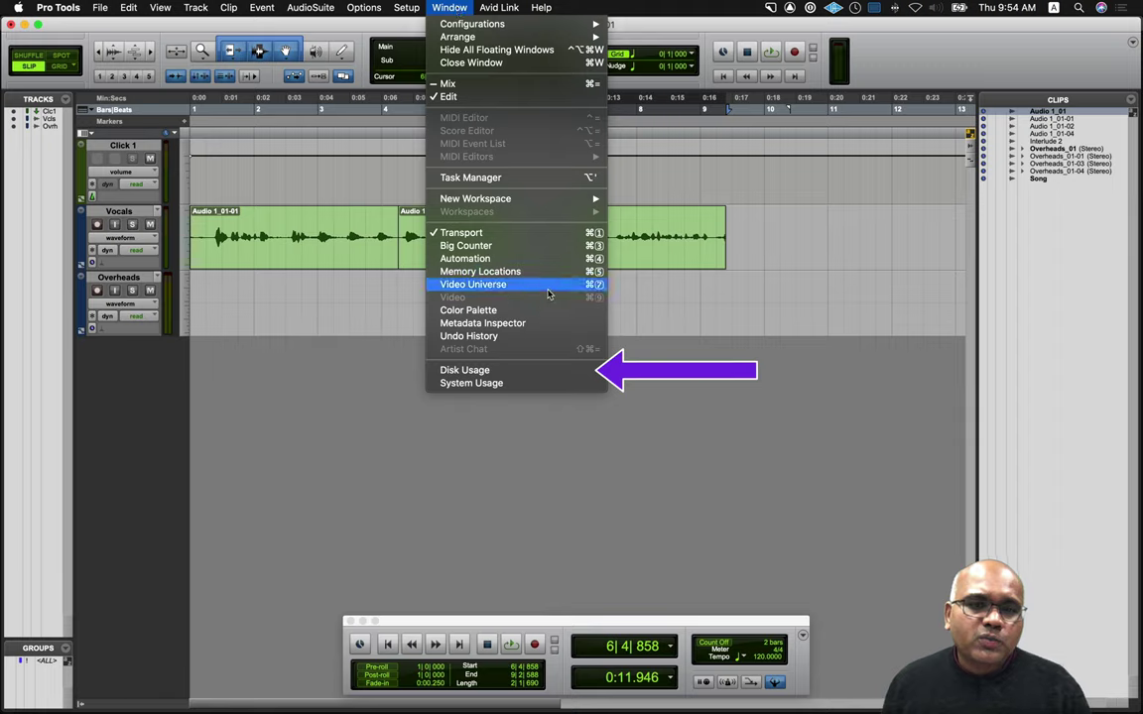
{"action": "left_click", "coordinate": [540, 371]}
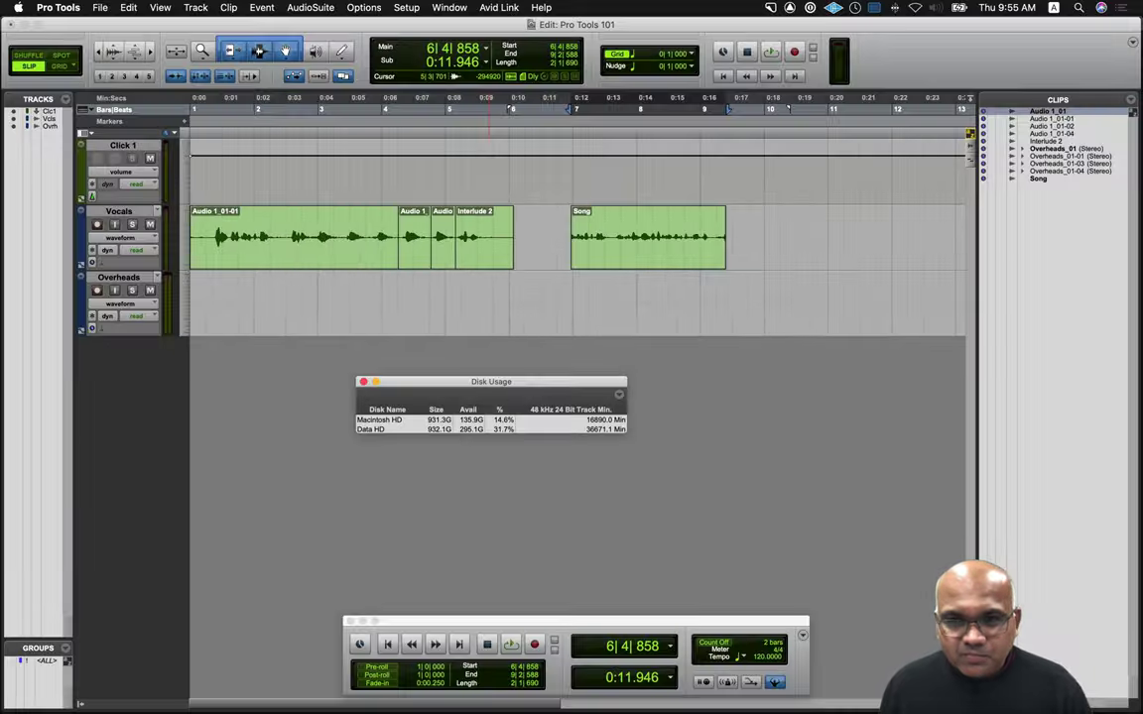
{"action": "key", "text": "super+equal"}
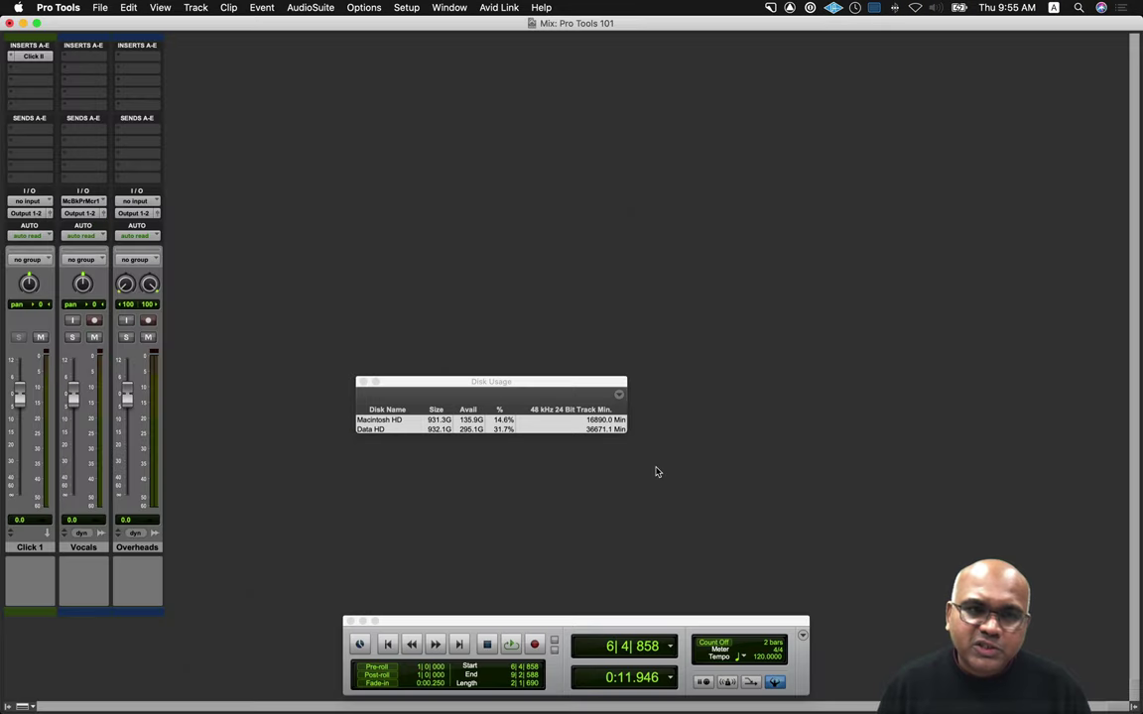
{"action": "left_click", "coordinate": [363, 381]}
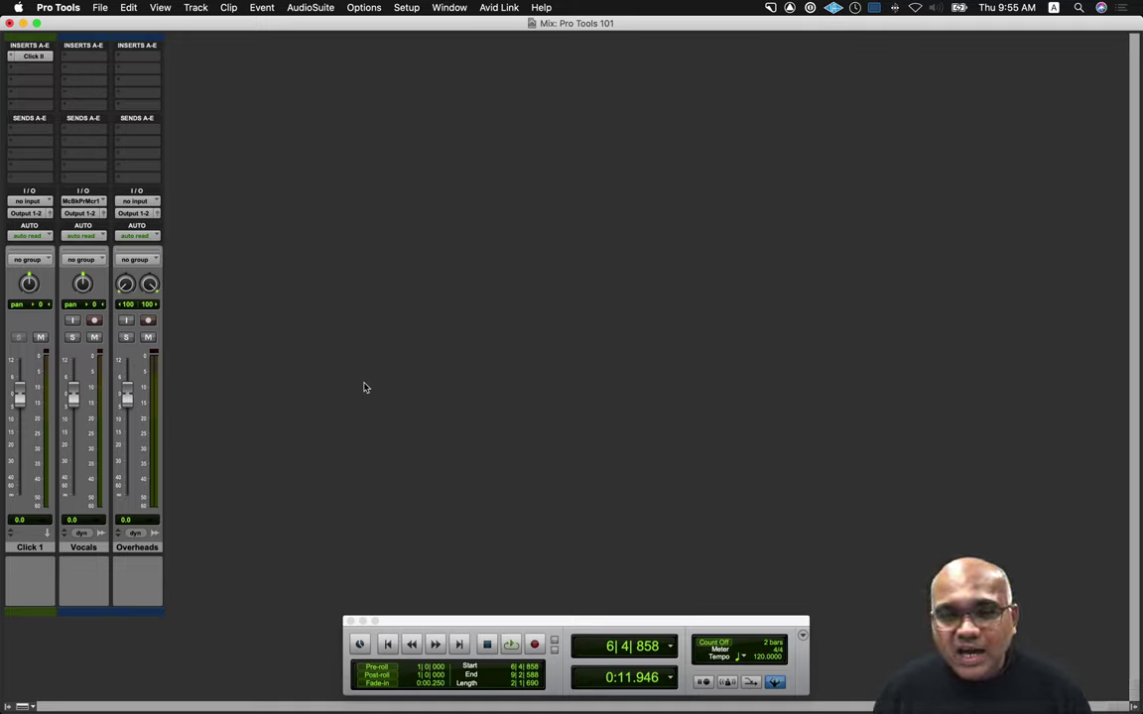
{"action": "key", "text": "super+equal"}
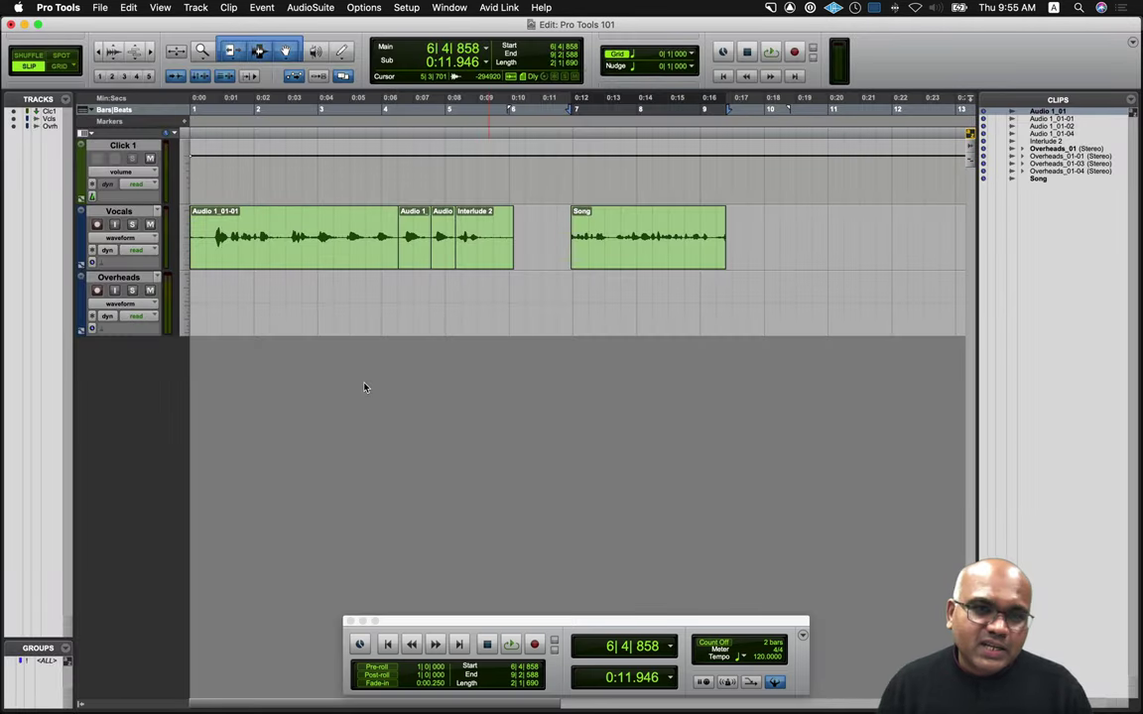